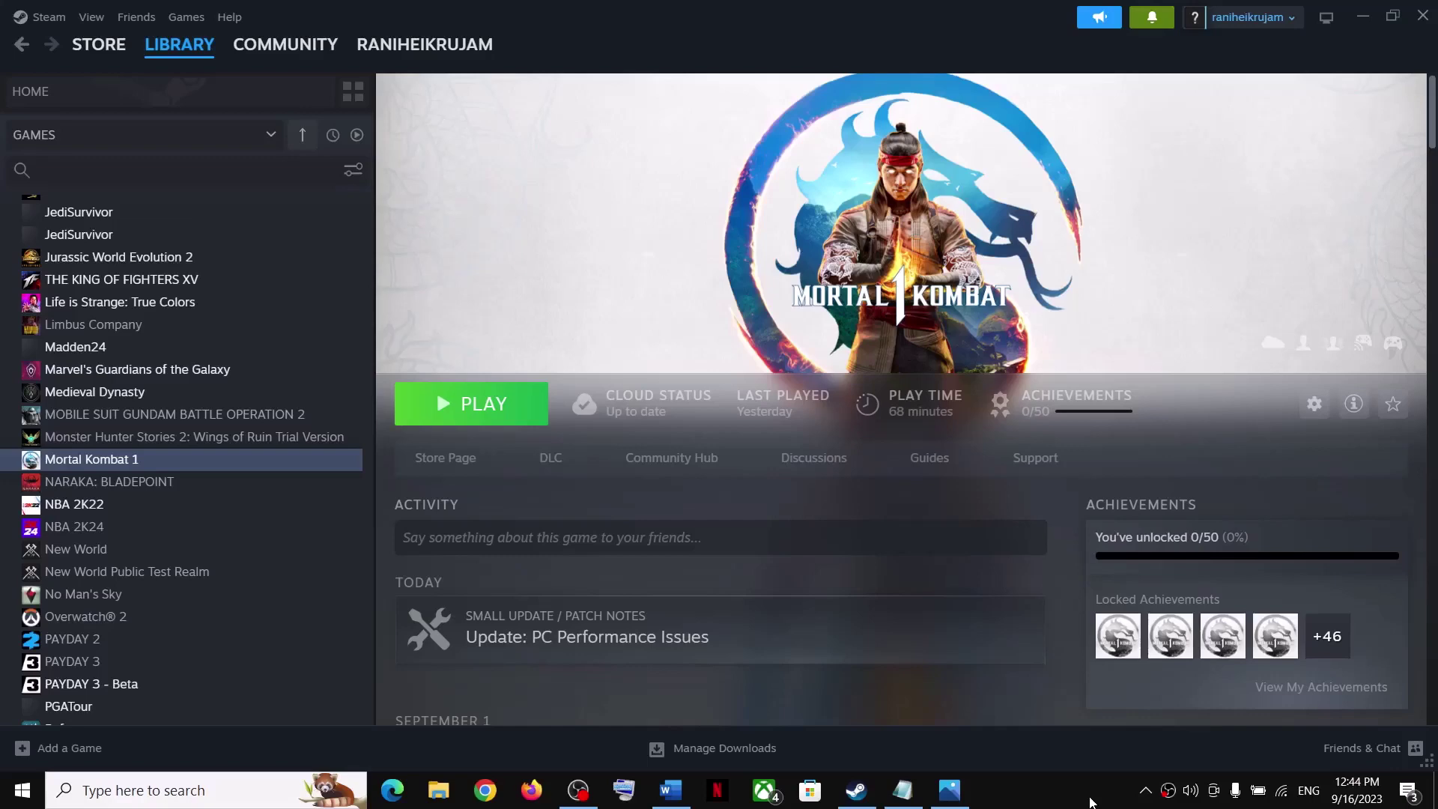
Step: Review the Word guide's shader cache instructions and its screenshot
left_click(670, 790)
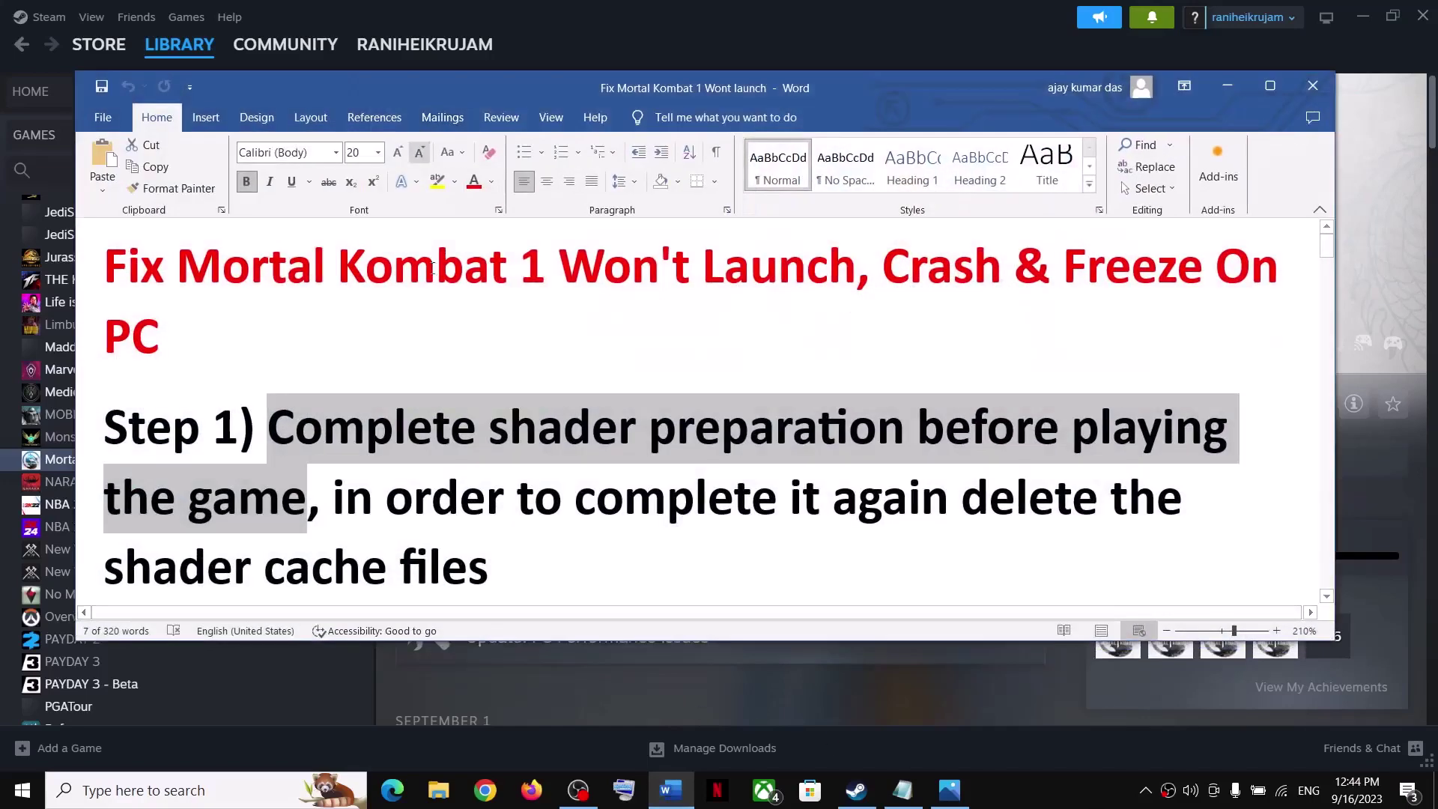
left_click_drag(519, 432, 333, 498)
left_click(949, 790)
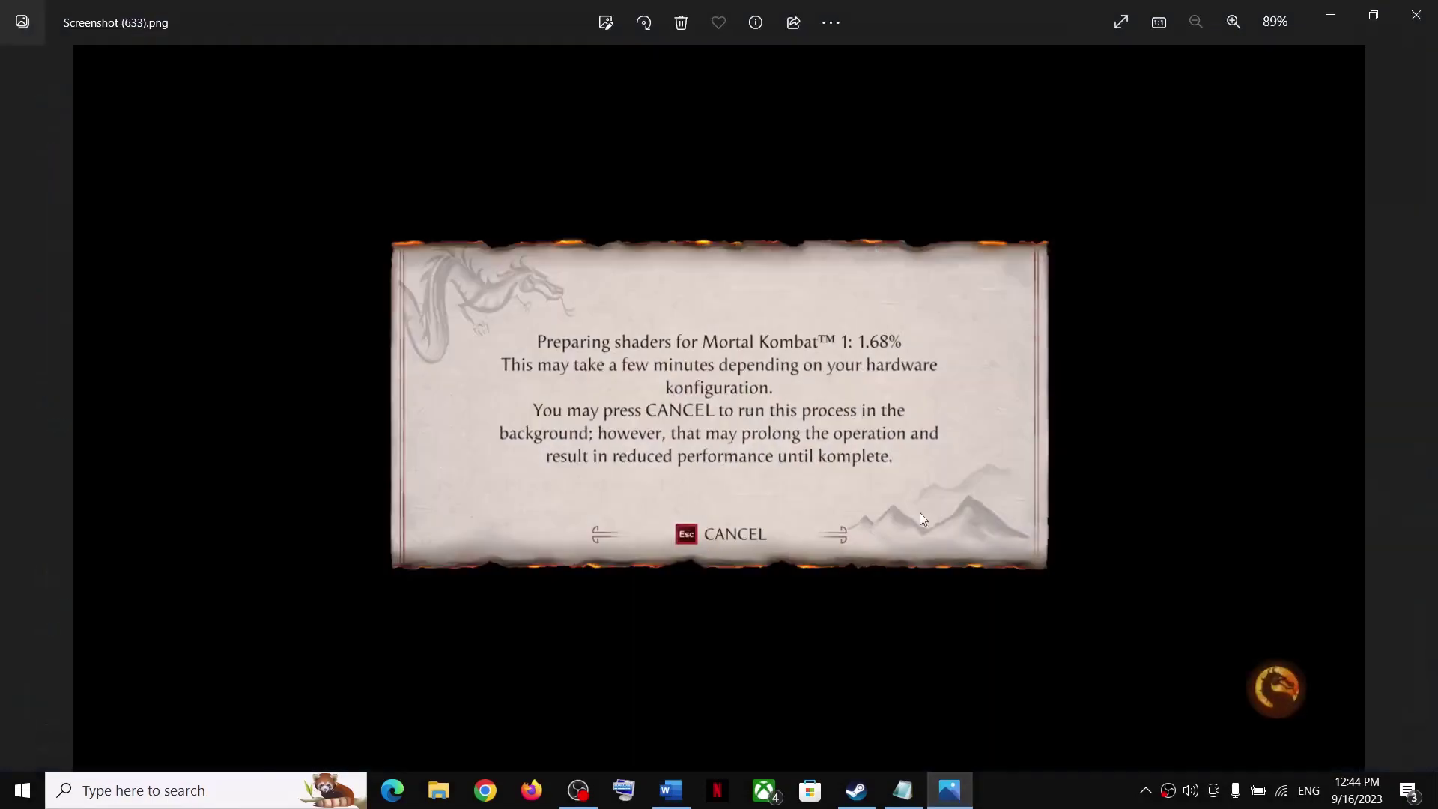
scroll(864, 499, "up", 4)
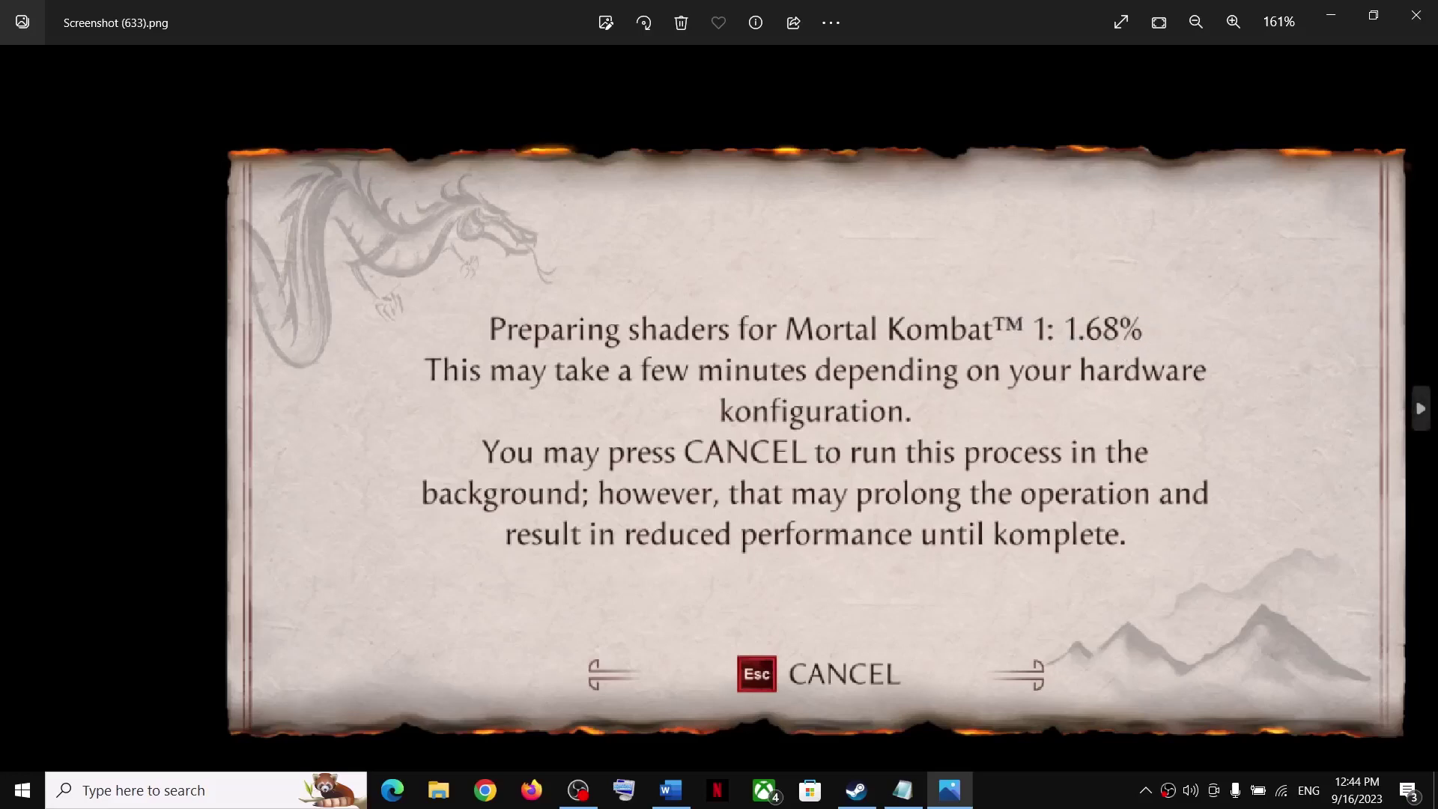
left_click(1417, 16)
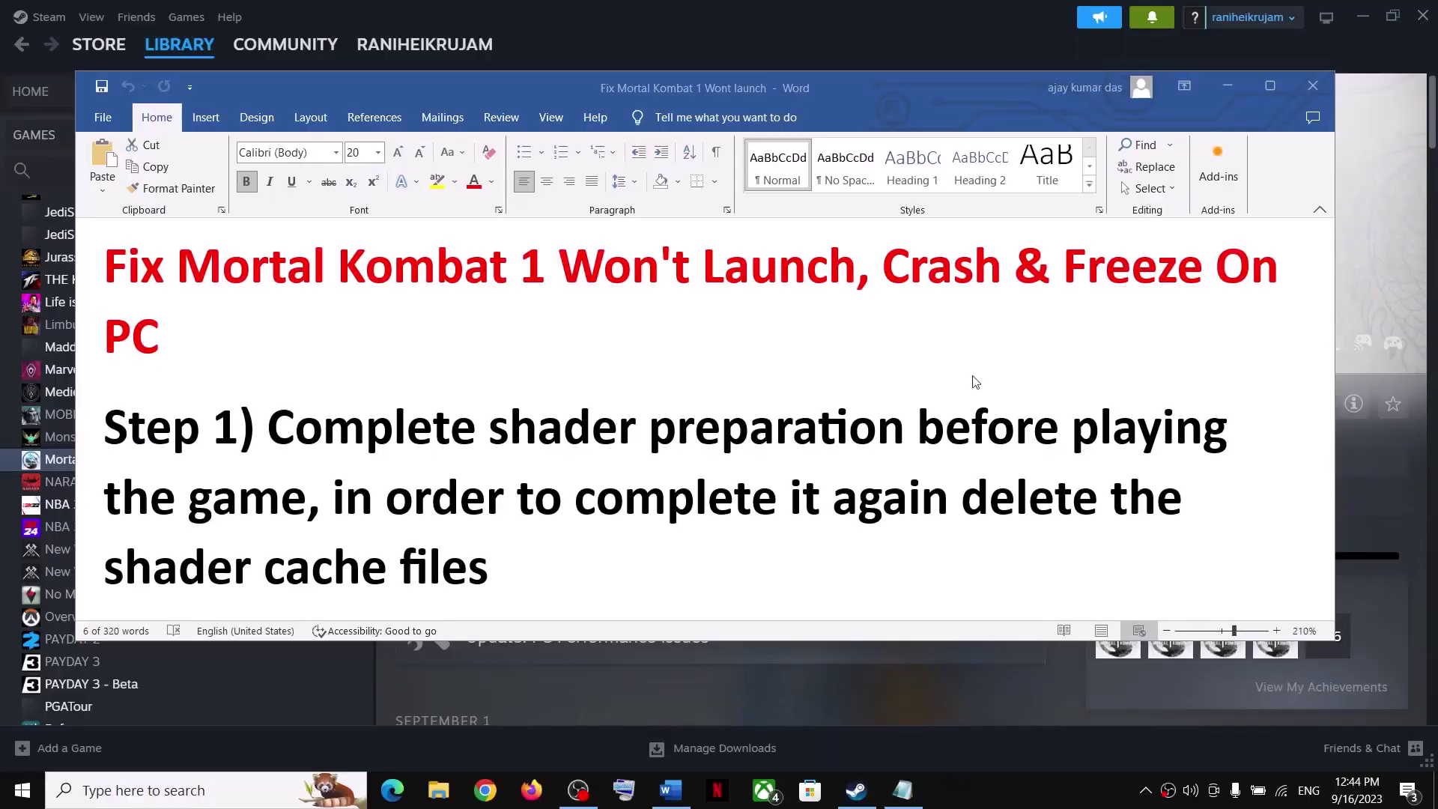
scroll(489, 525, "down", 1)
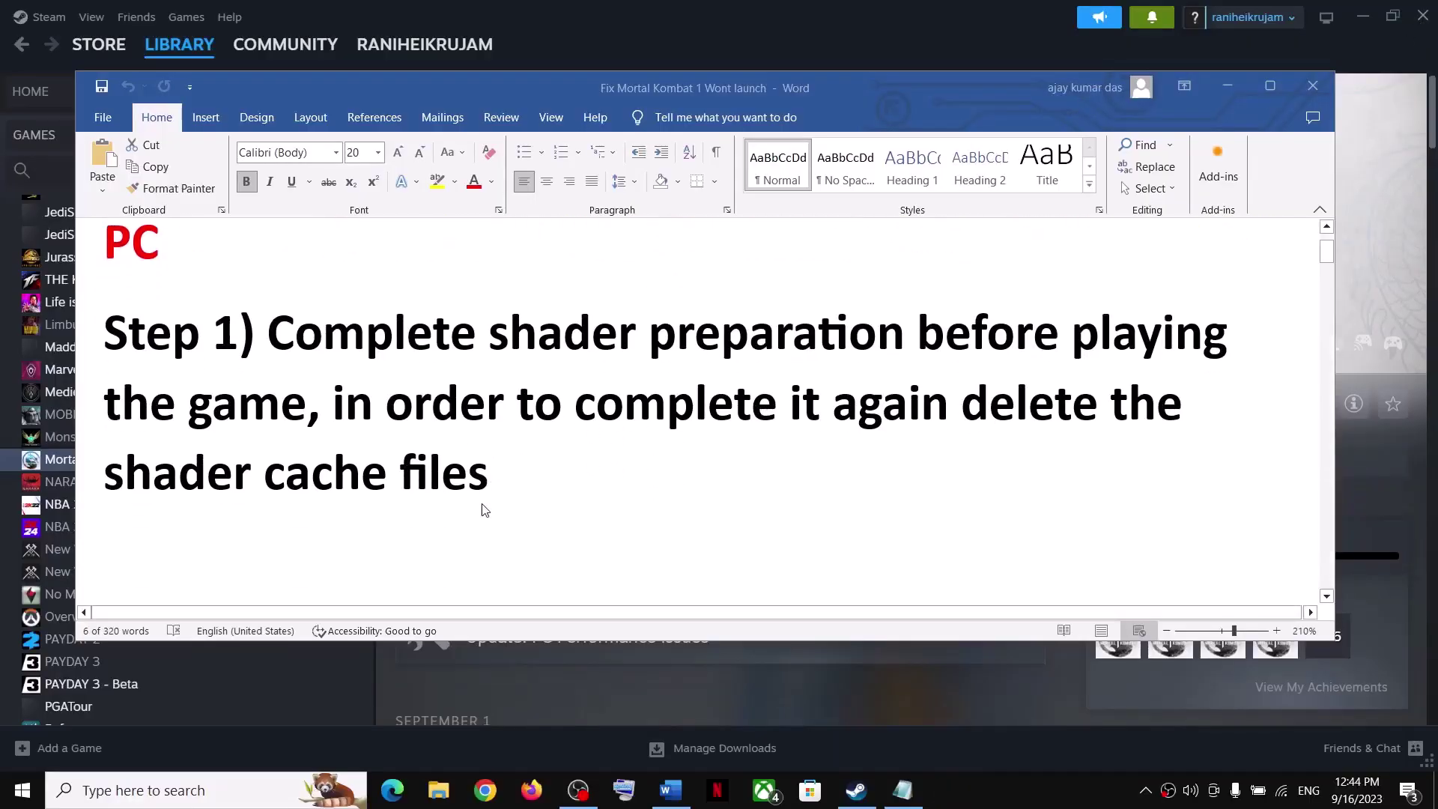
left_click_drag(332, 404, 509, 333)
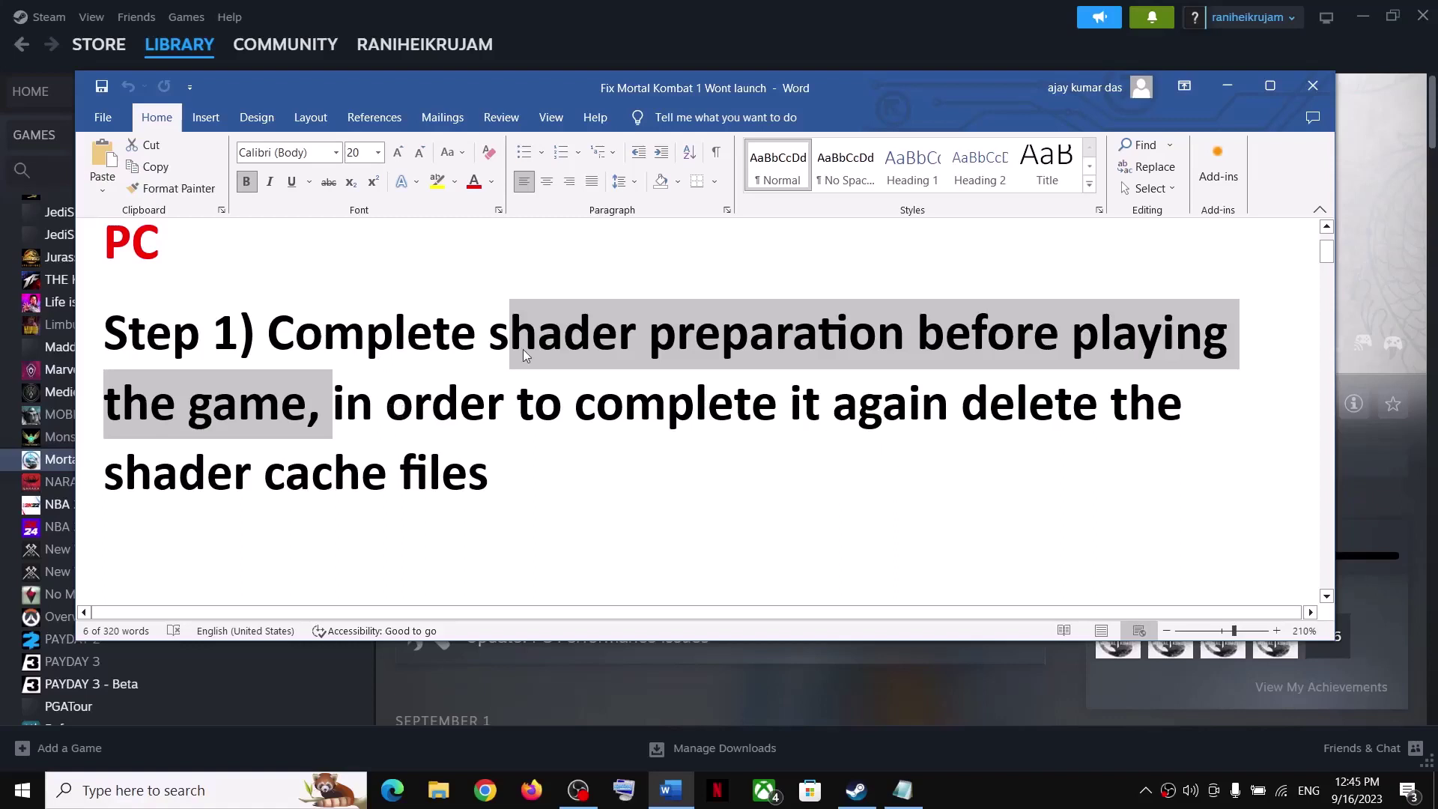
left_click(423, 403)
left_click_drag(332, 405, 796, 412)
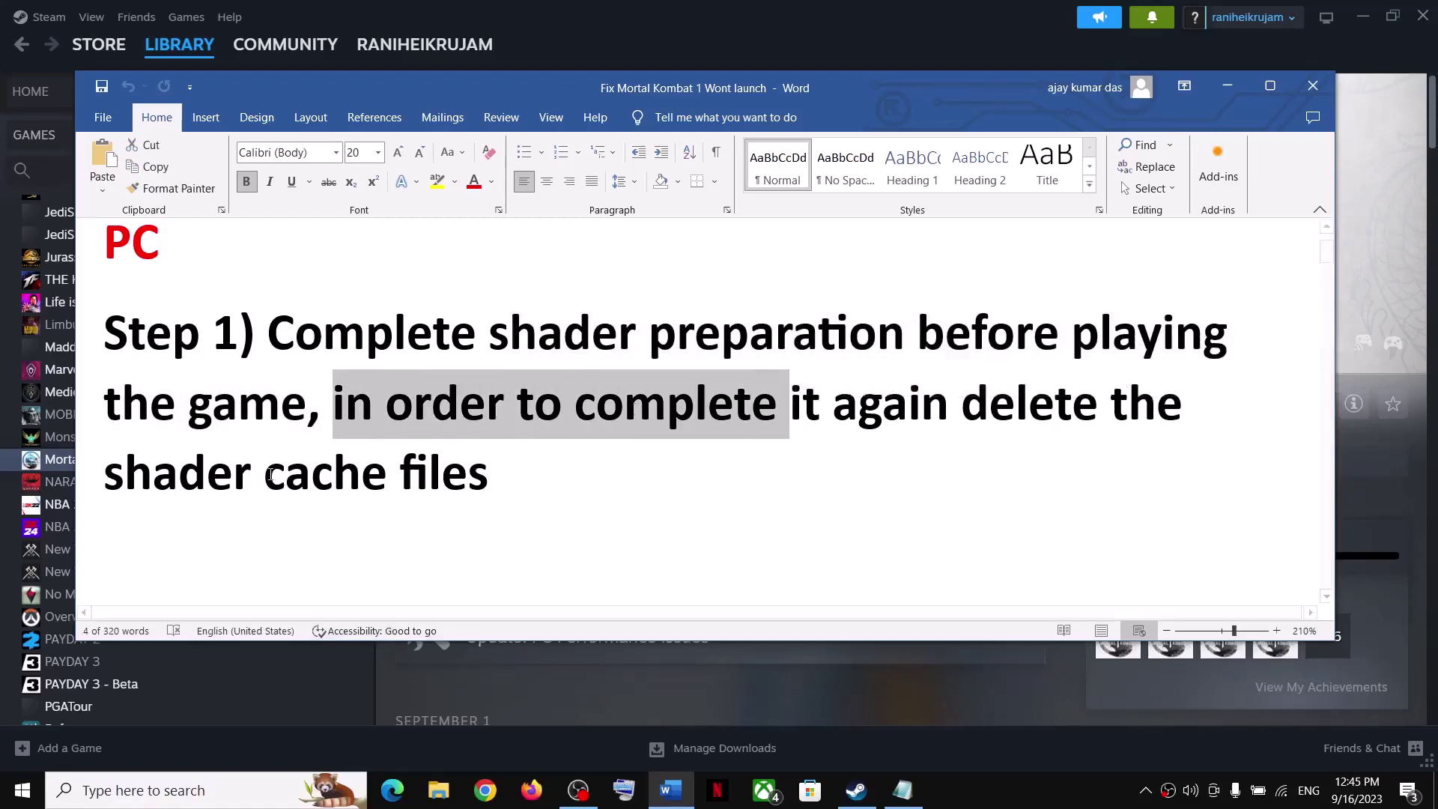
left_click_drag(164, 469, 488, 474)
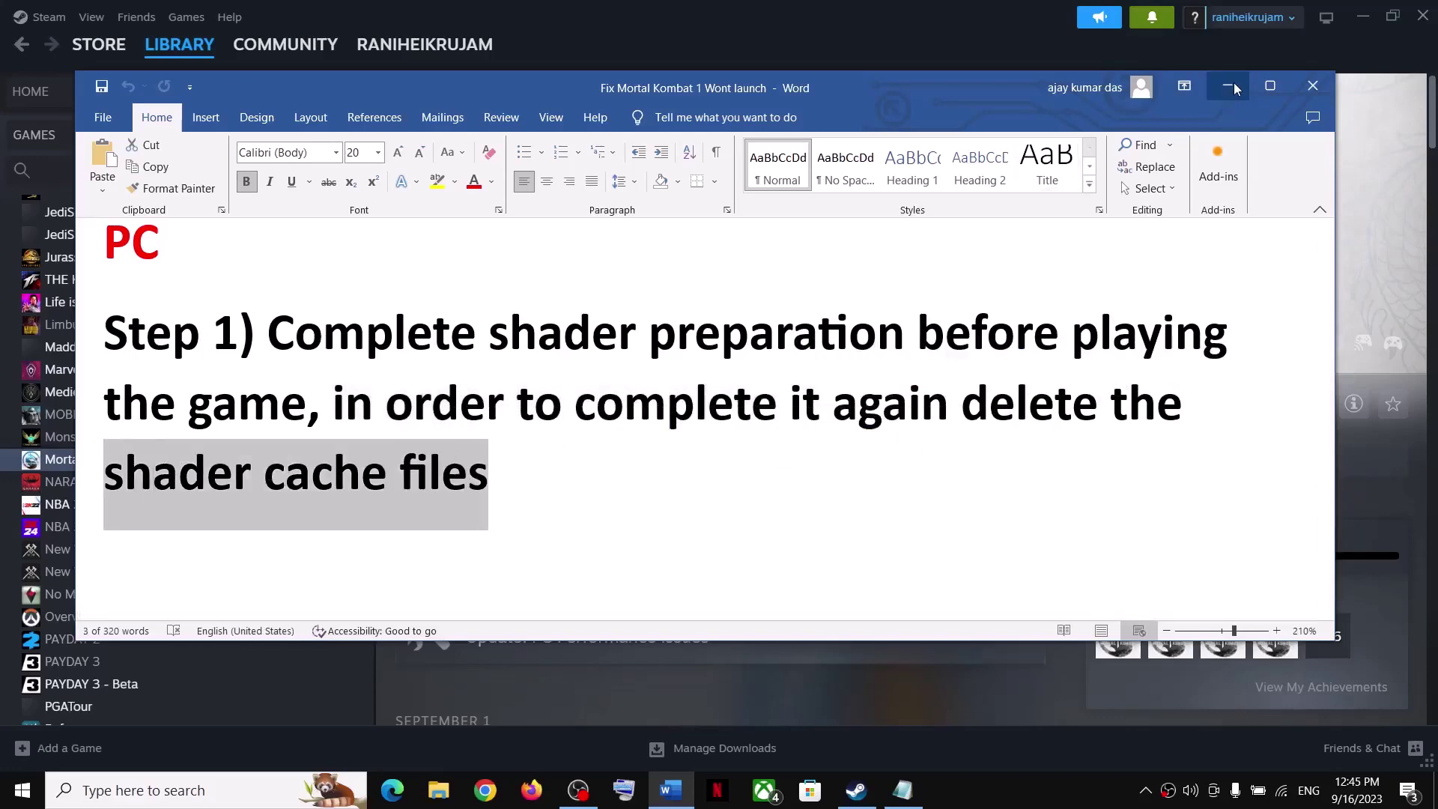
left_click(1229, 86)
Step: Browse from This PC through C:\Users\Test into AppData, confirming hidden items are shown
left_click(438, 790)
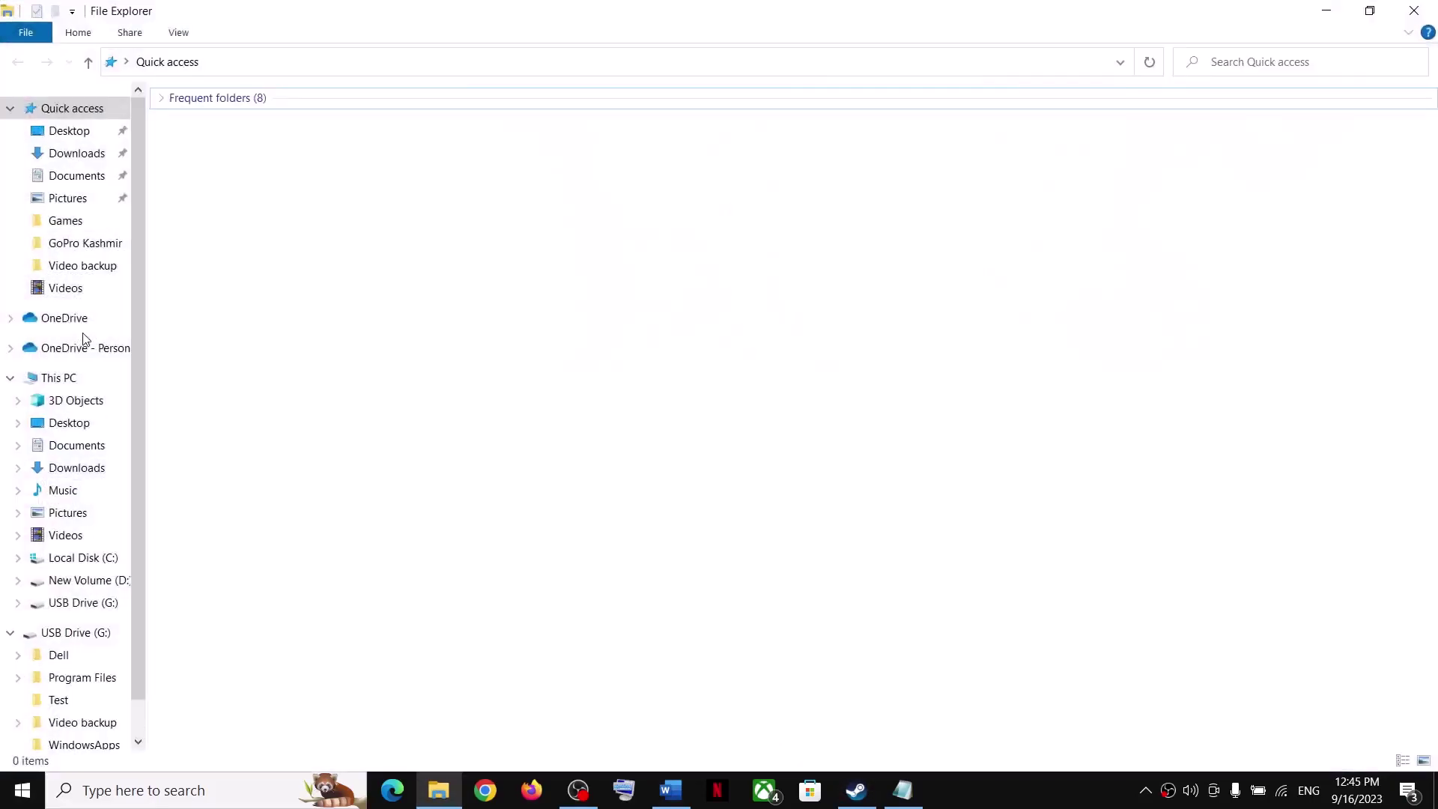
left_click(52, 378)
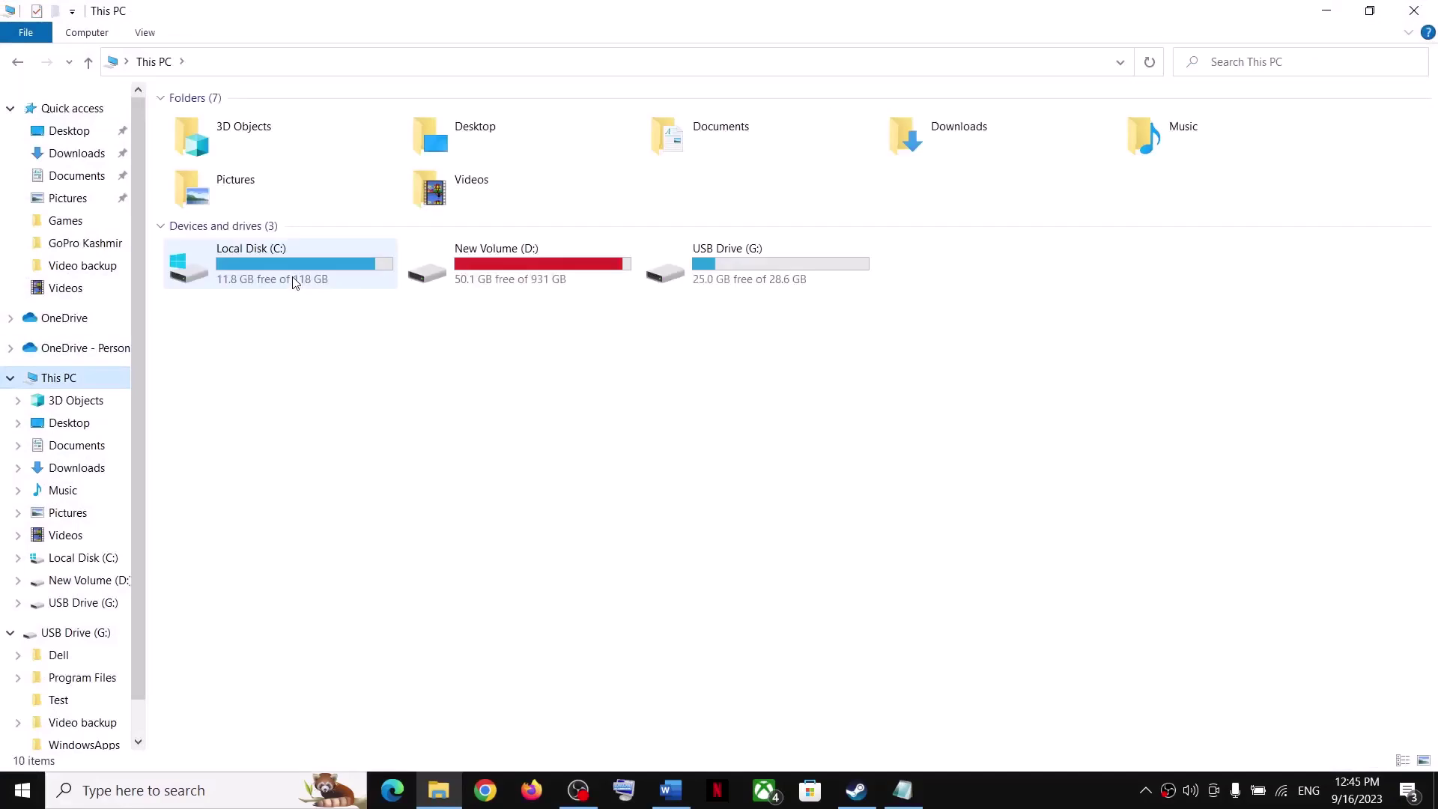
double_click(294, 283)
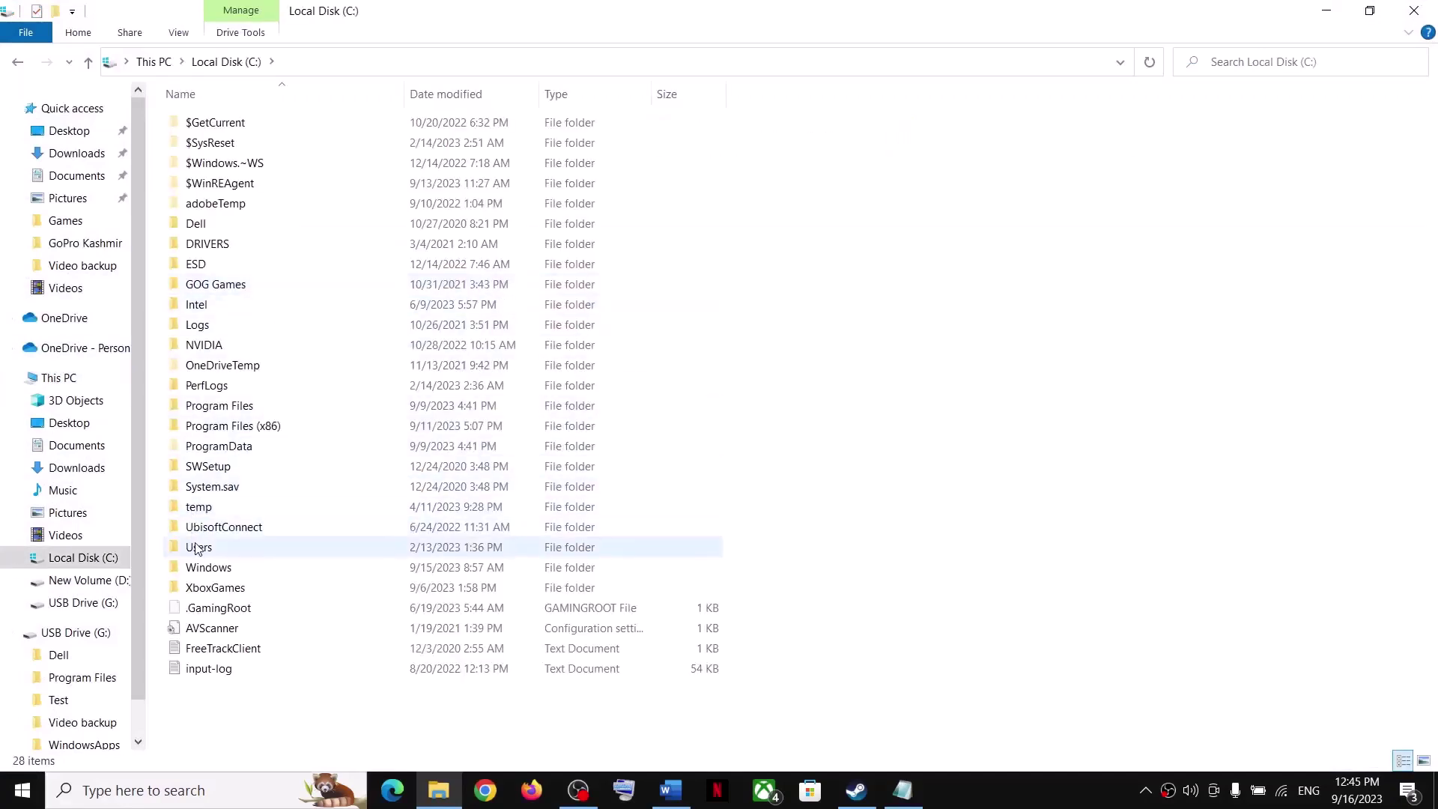
left_click(241, 547)
double_click(235, 547)
left_click(302, 187)
double_click(303, 188)
left_click(251, 286)
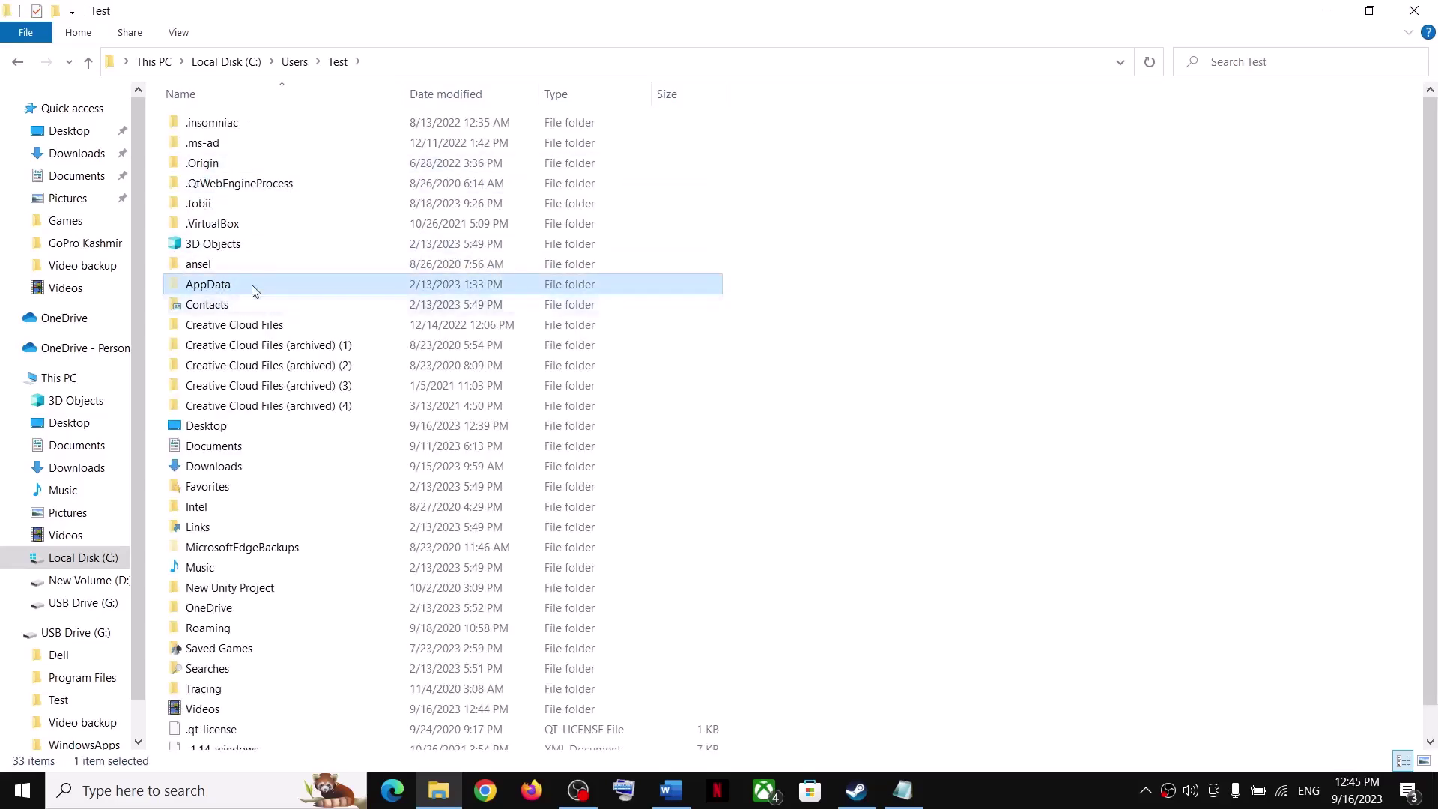
left_click(180, 33)
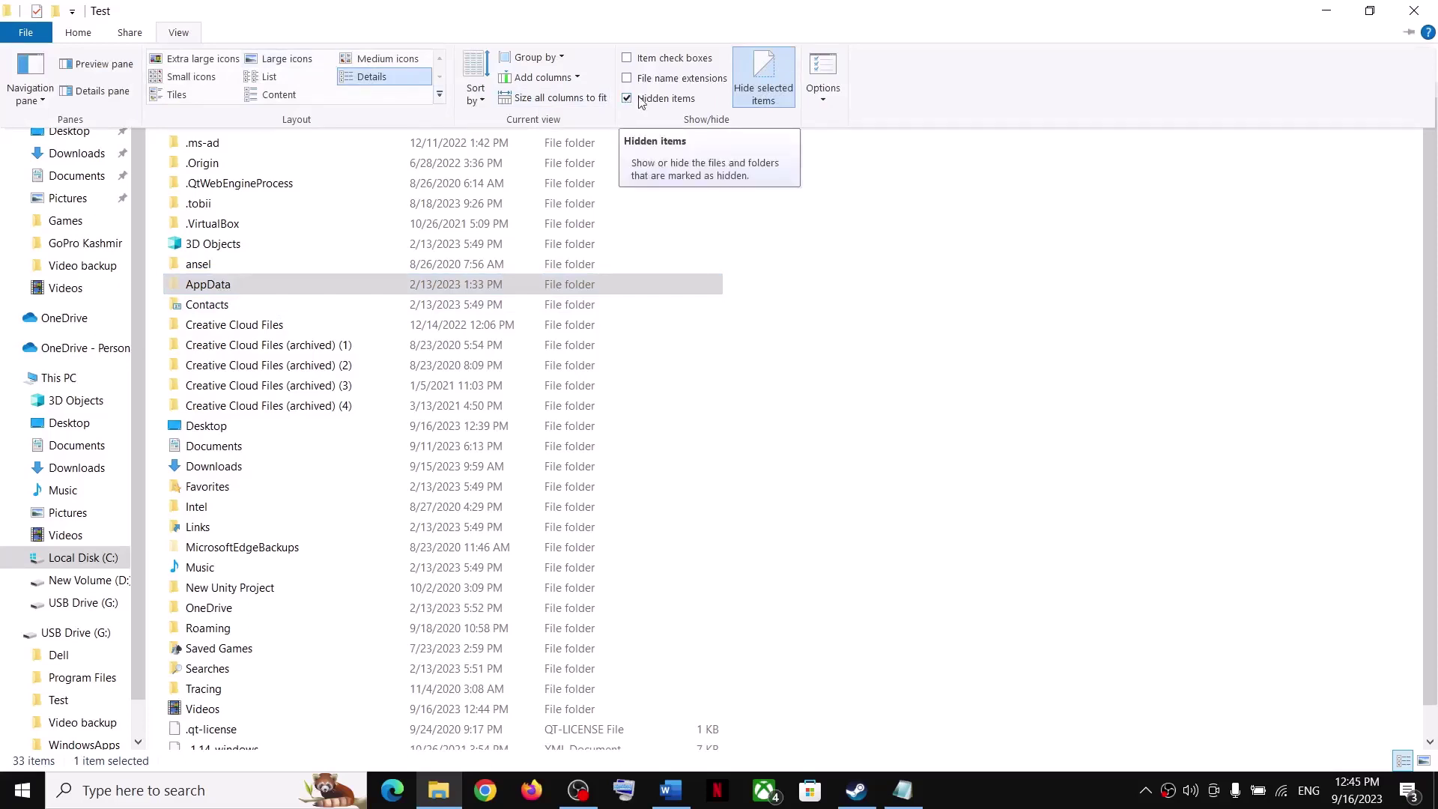
left_click(227, 292)
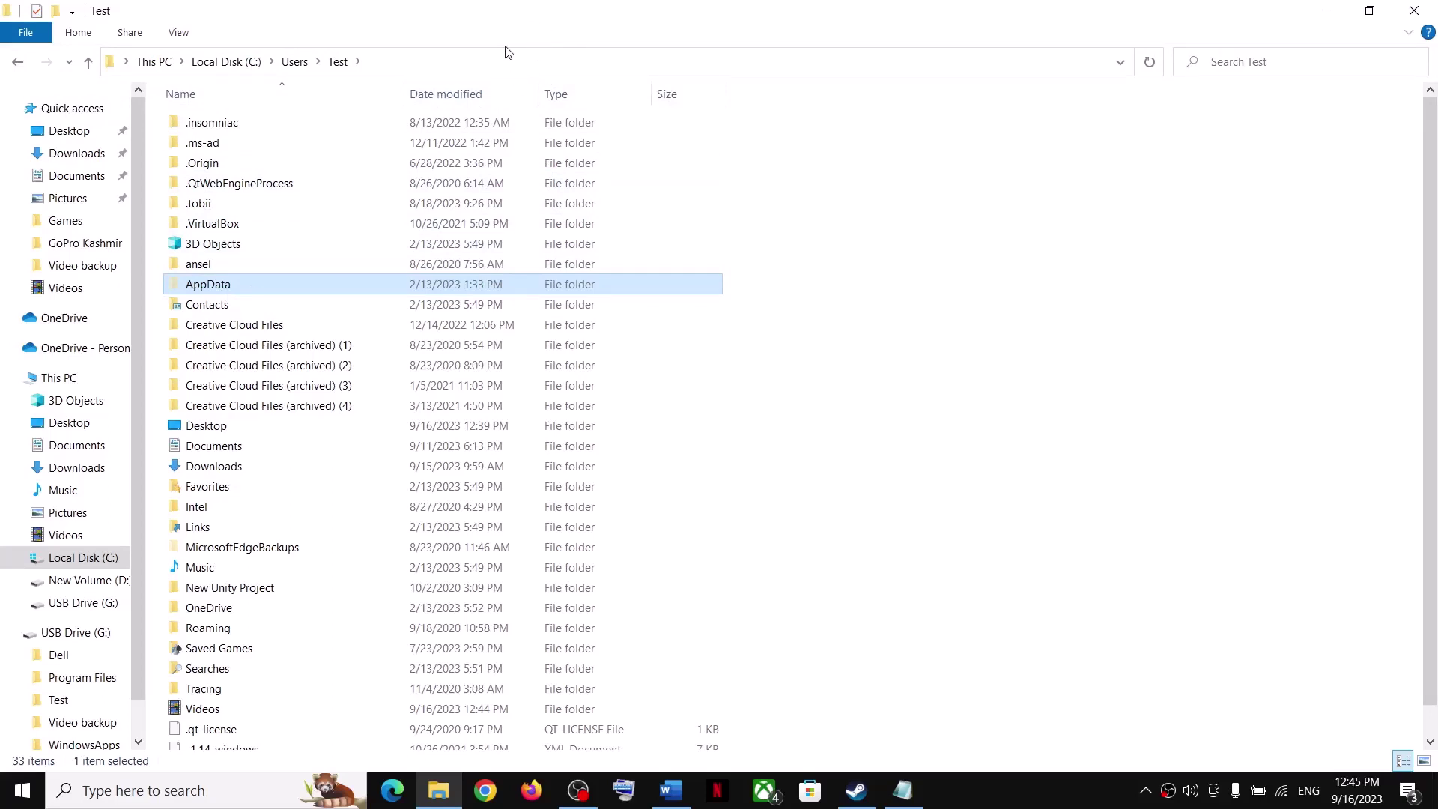
double_click(232, 291)
Step: Open Local\MK12\Saved\Steam inside AppData
double_click(212, 123)
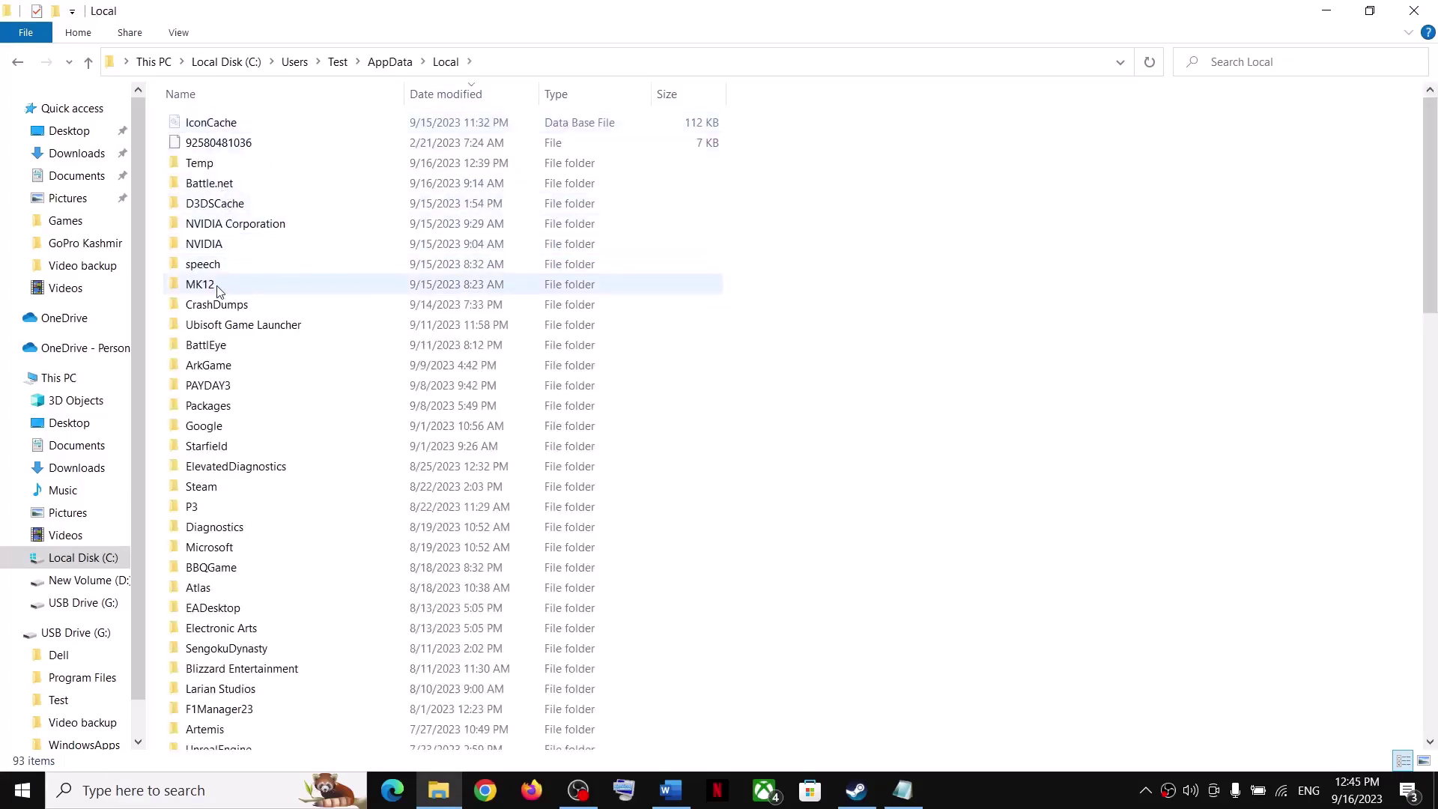
left_click(252, 282)
double_click(233, 291)
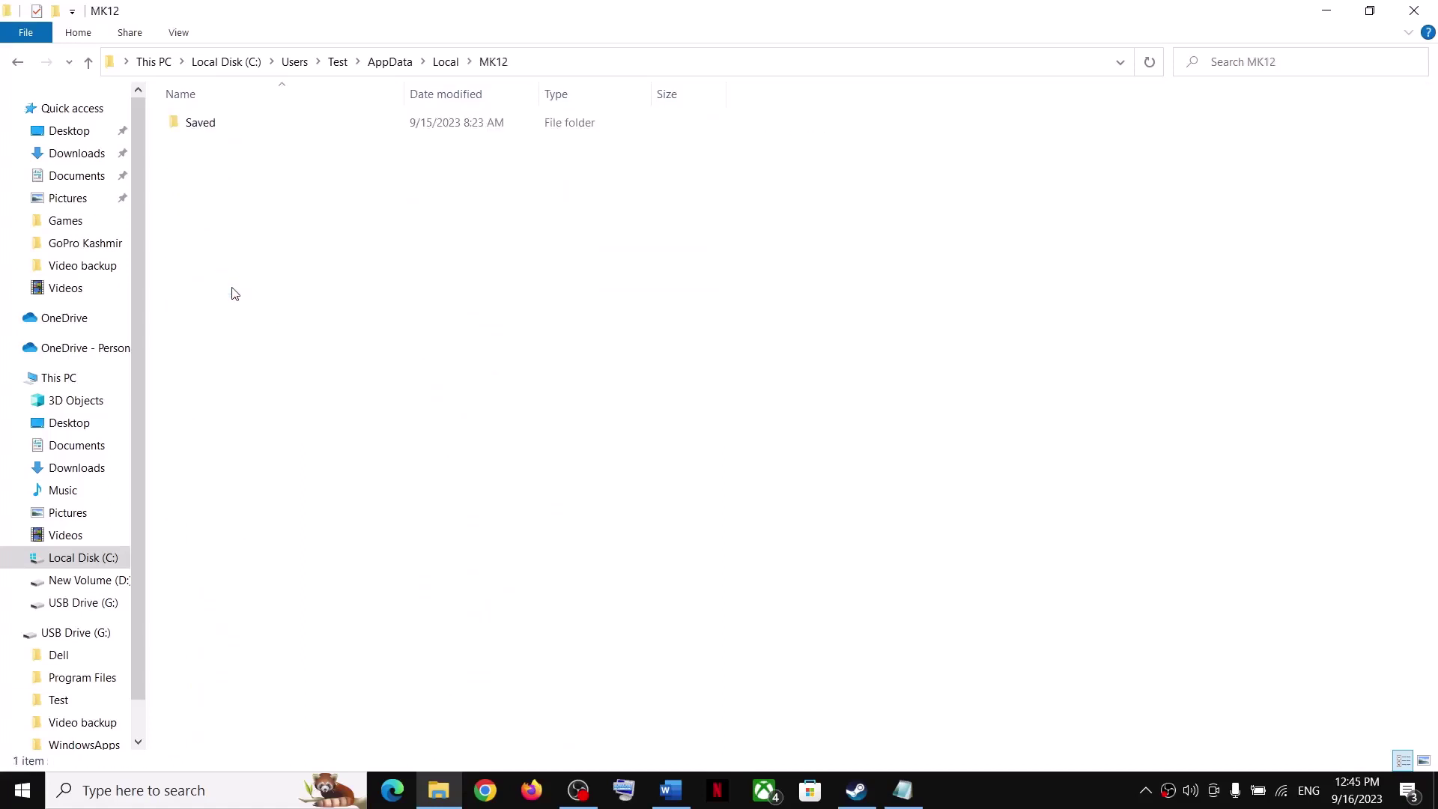
double_click(201, 123)
double_click(210, 125)
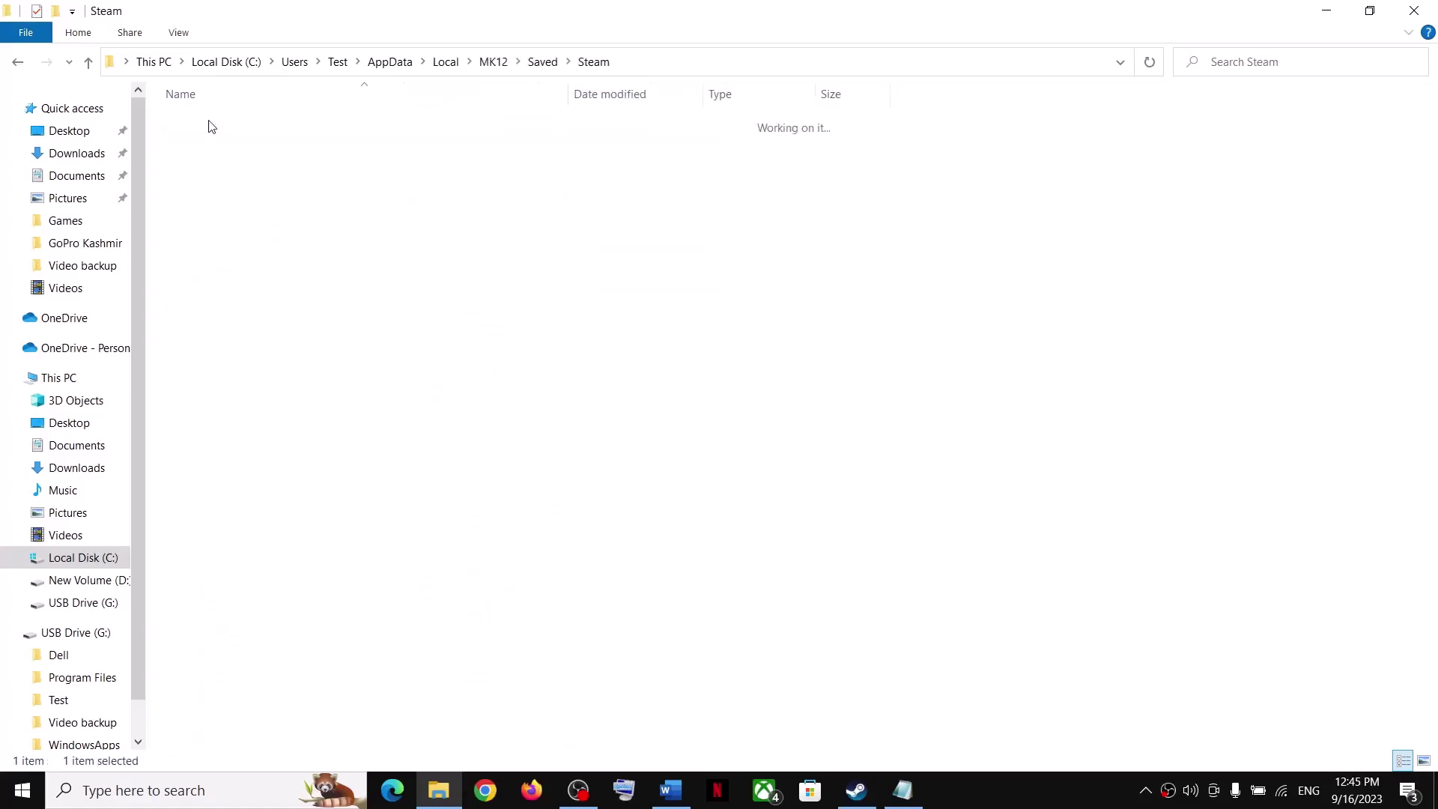
Step: Delete the three D3D .ushaderprecache files and bring Steam back to the front
left_click(391, 263)
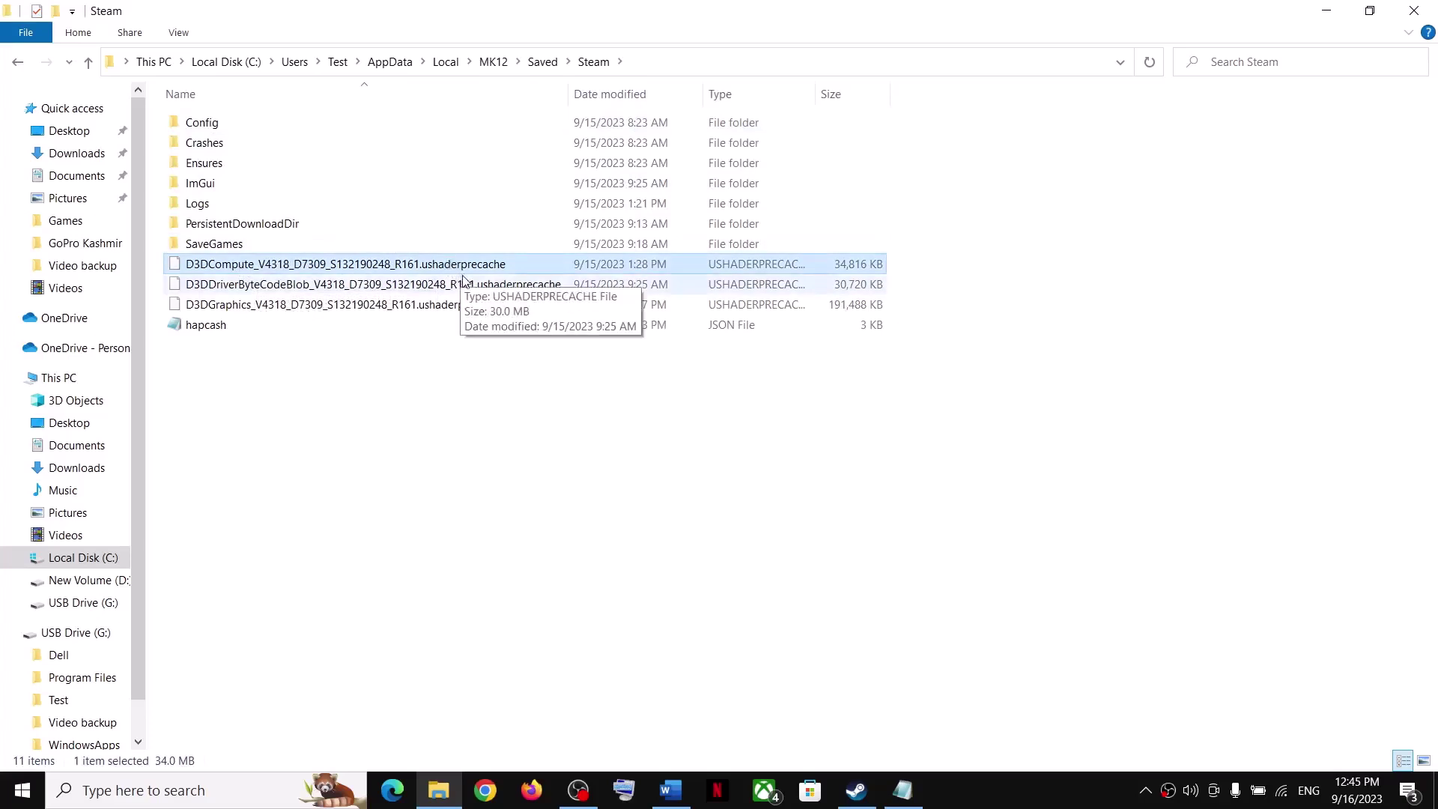
key("Down")
key("Down")
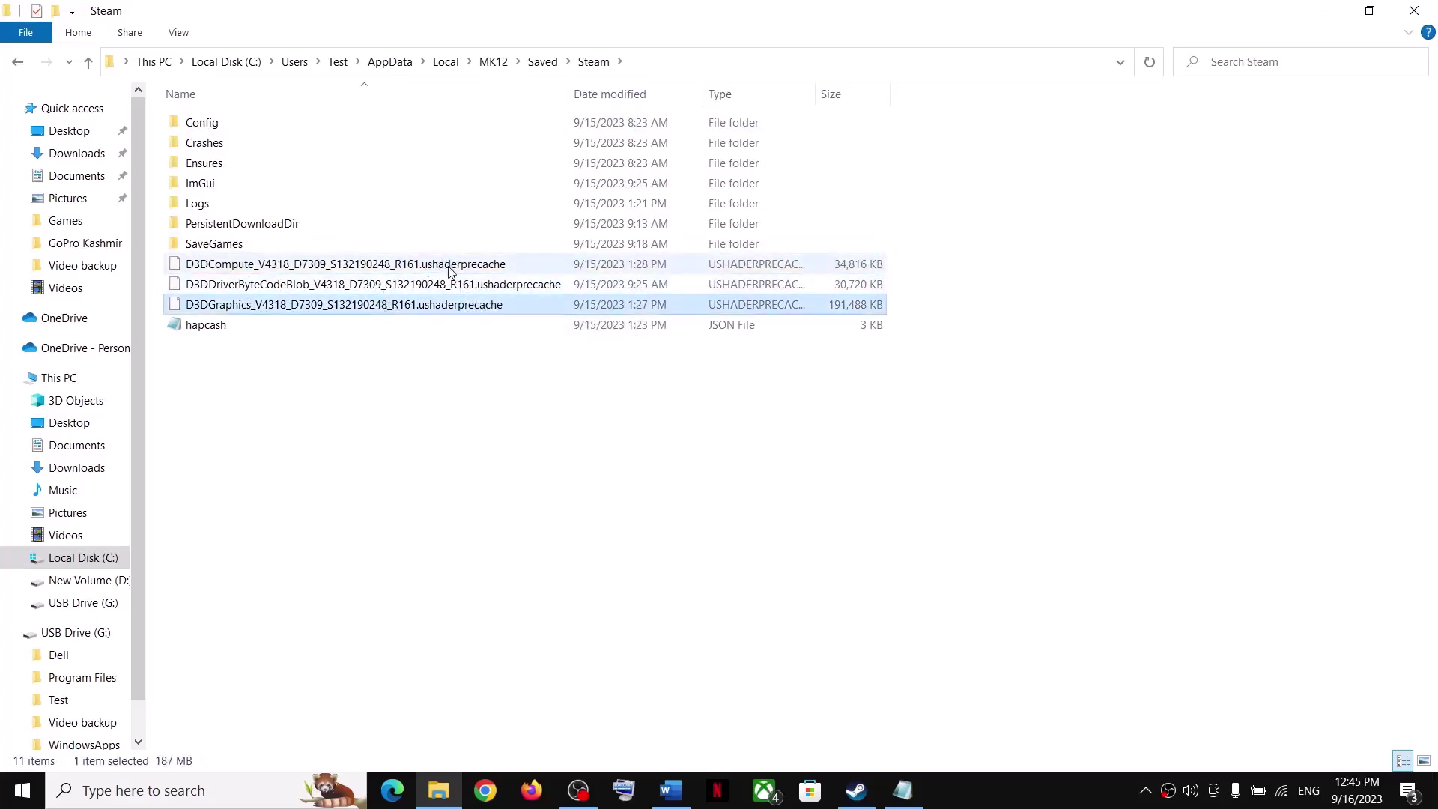
left_click(430, 273)
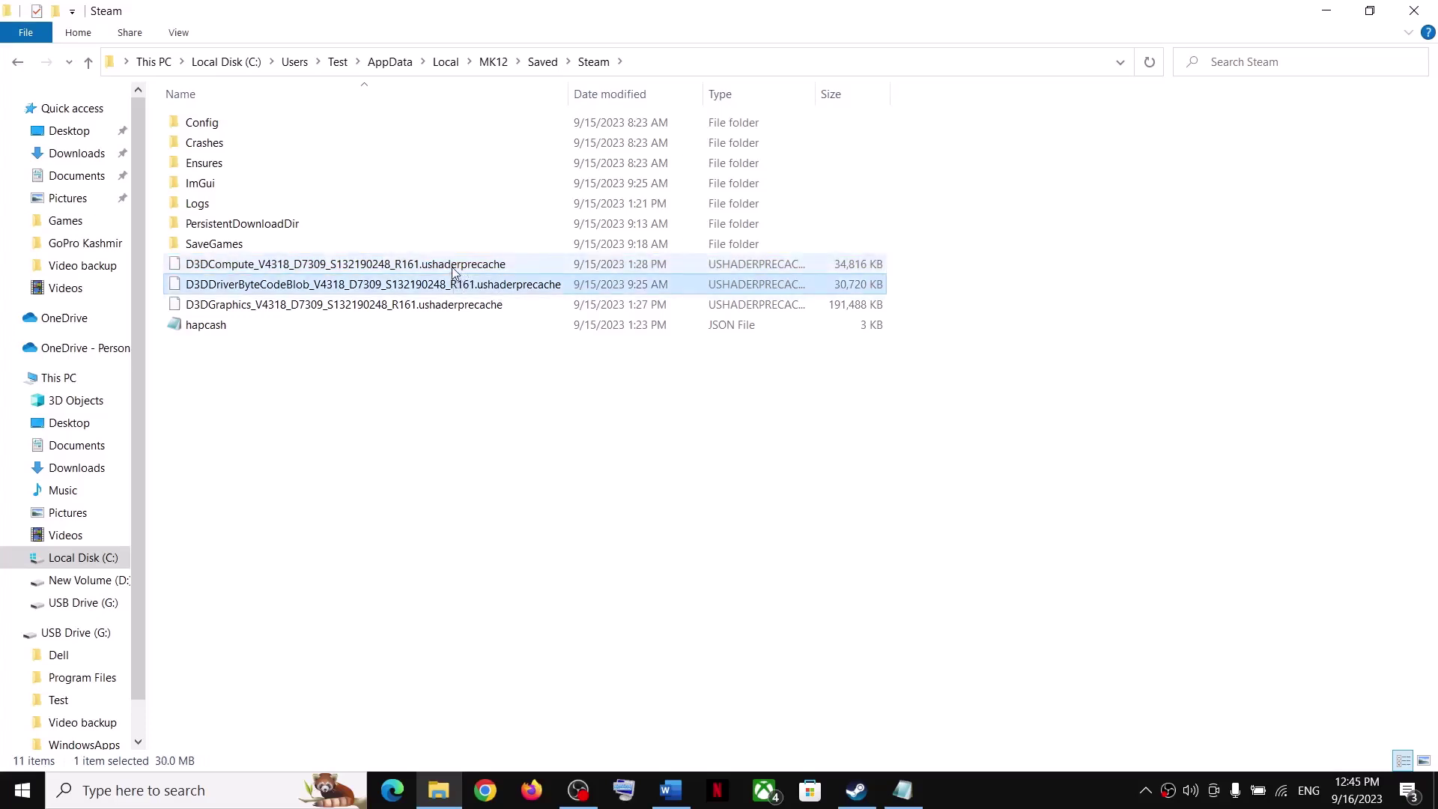
left_click(446, 304, "shift")
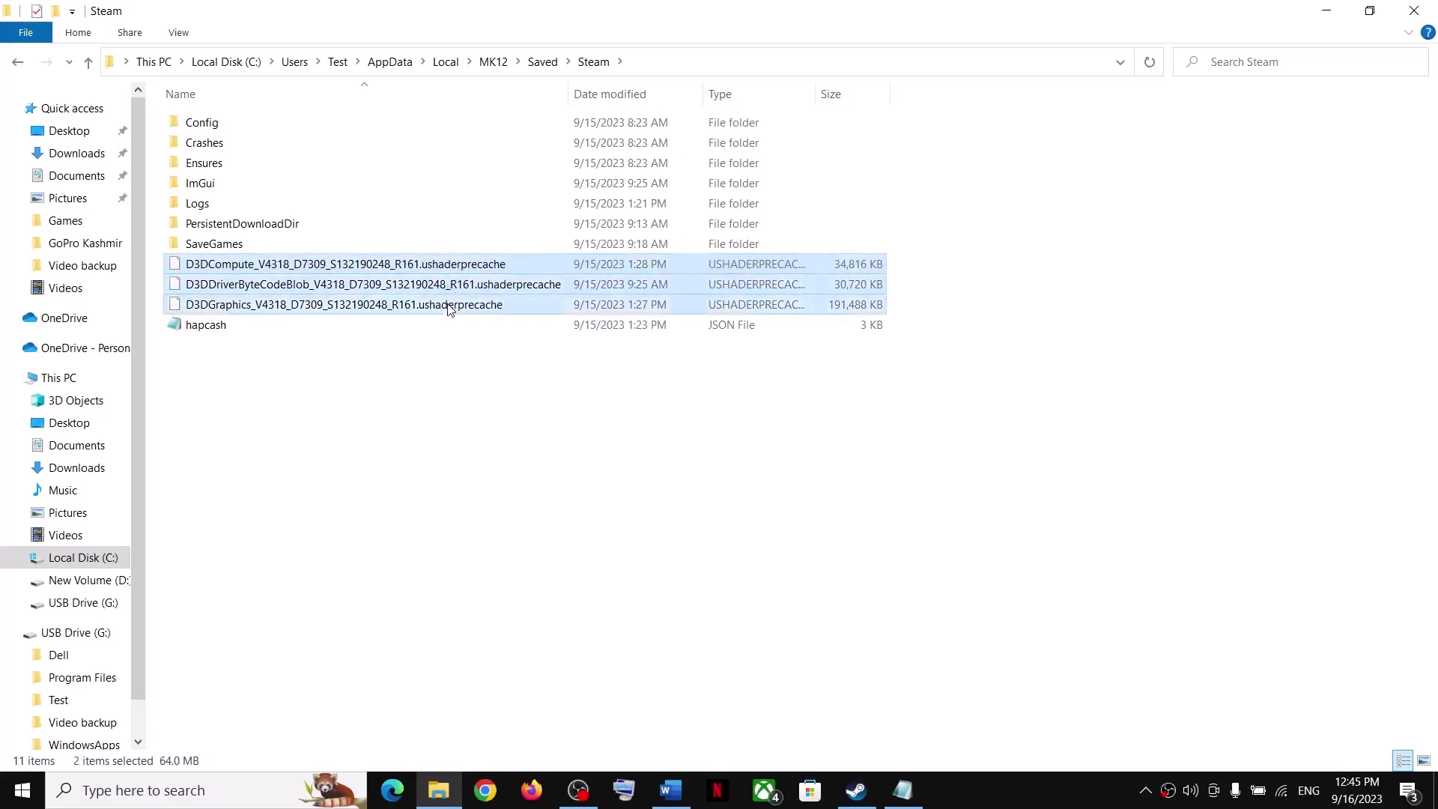
right_click(448, 289)
left_click(503, 478)
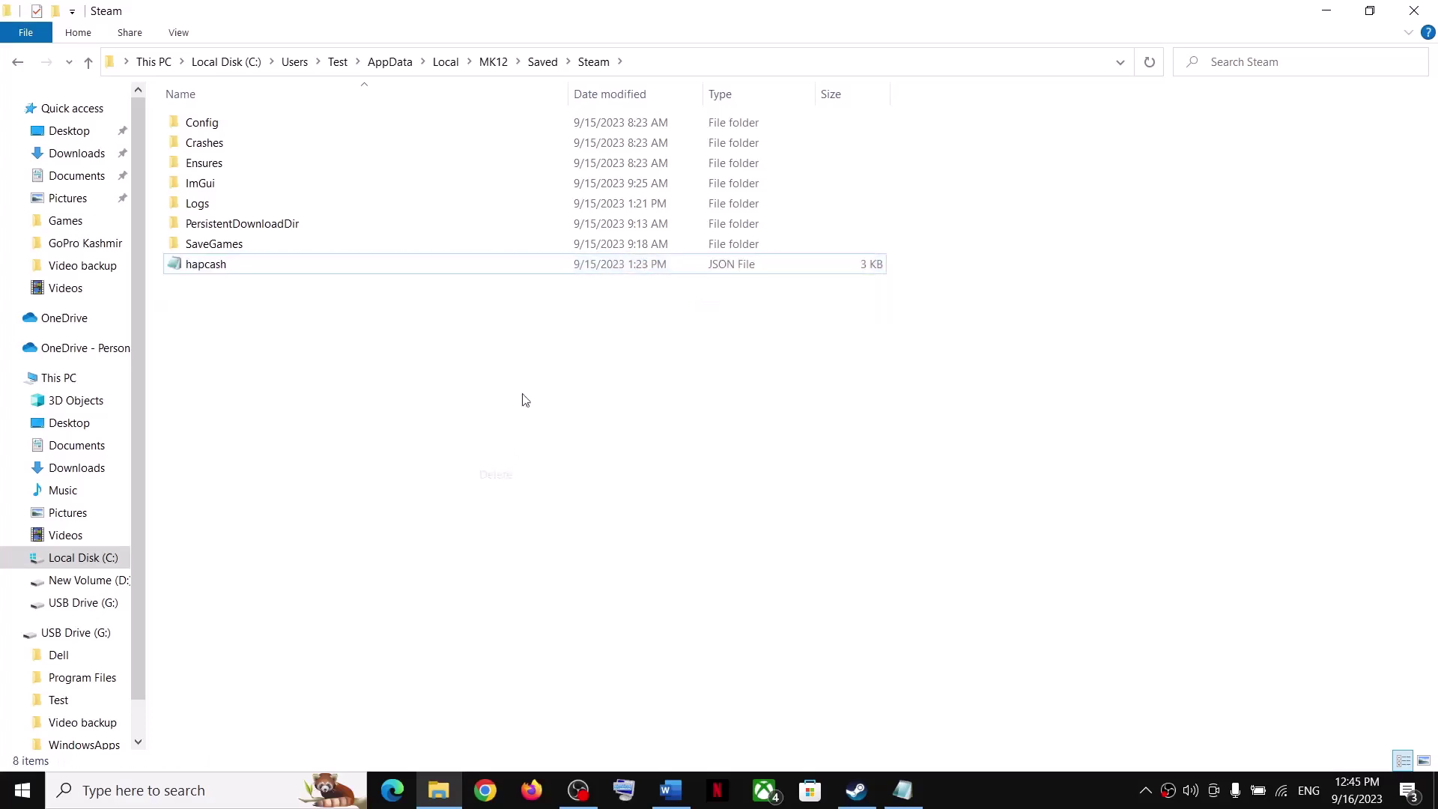
left_click(857, 791)
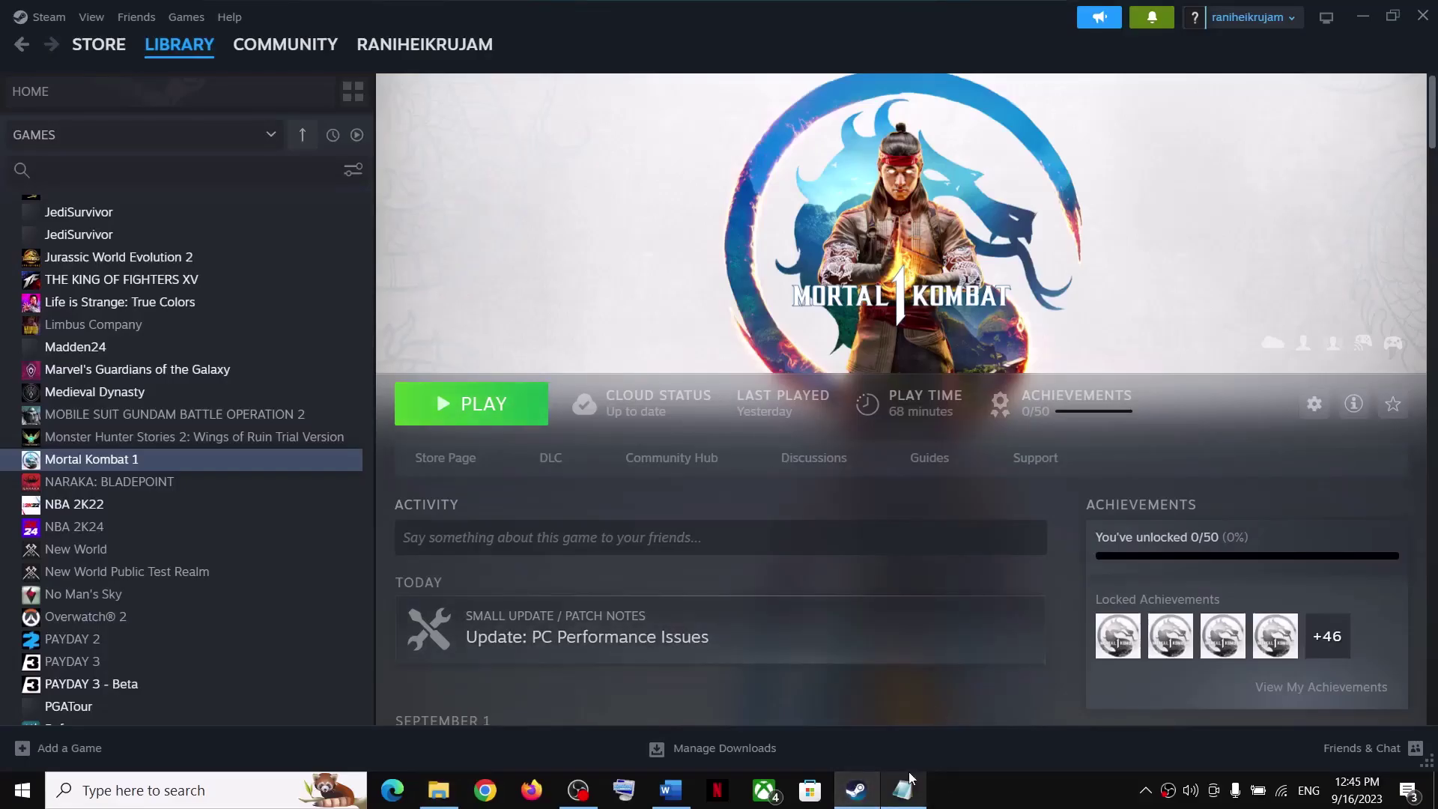
Step: Highlight Step 2's instruction to turn off efficient cores (e-cores) in BIOS
left_click(671, 790)
scroll(437, 484, "down", 4)
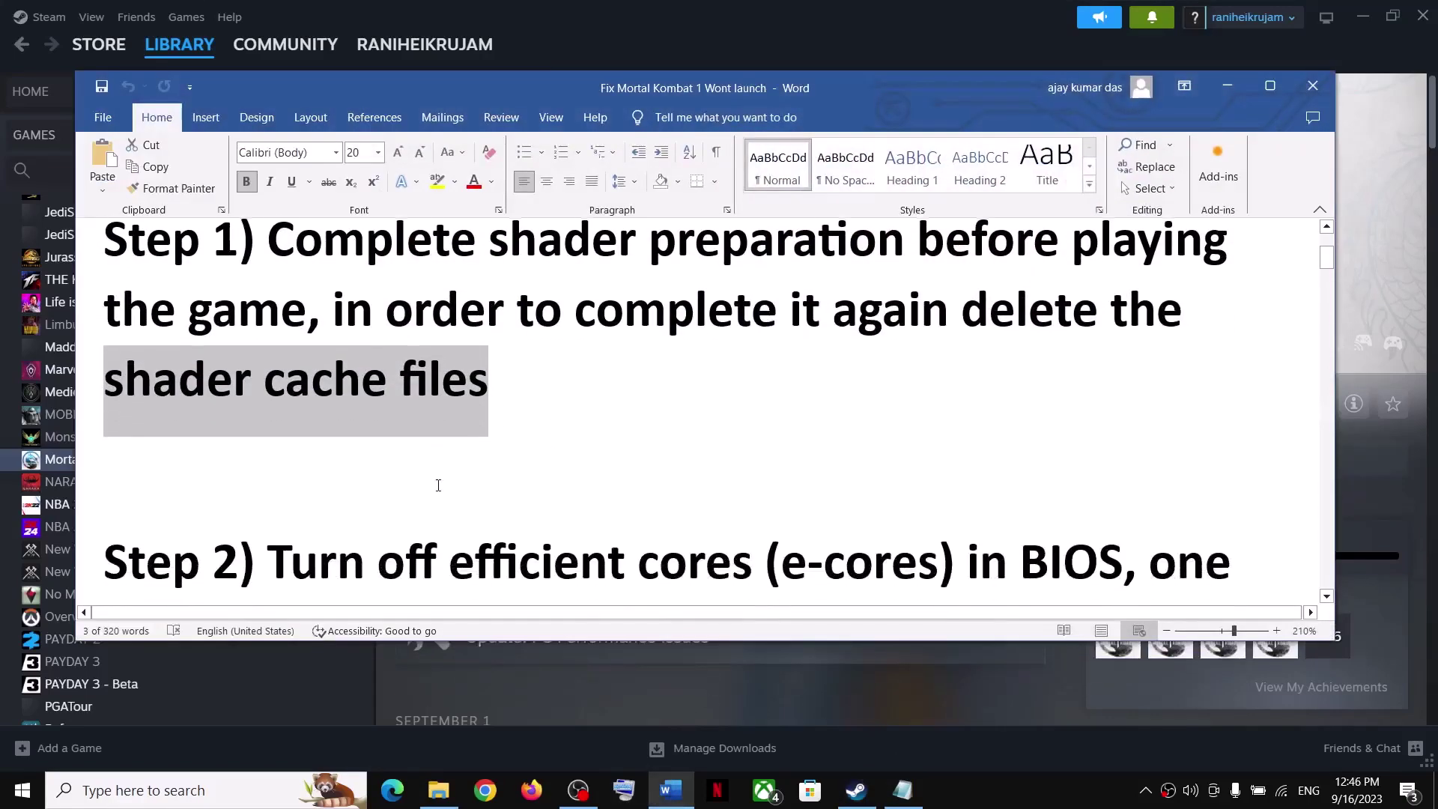
left_click_drag(344, 380, 1073, 372)
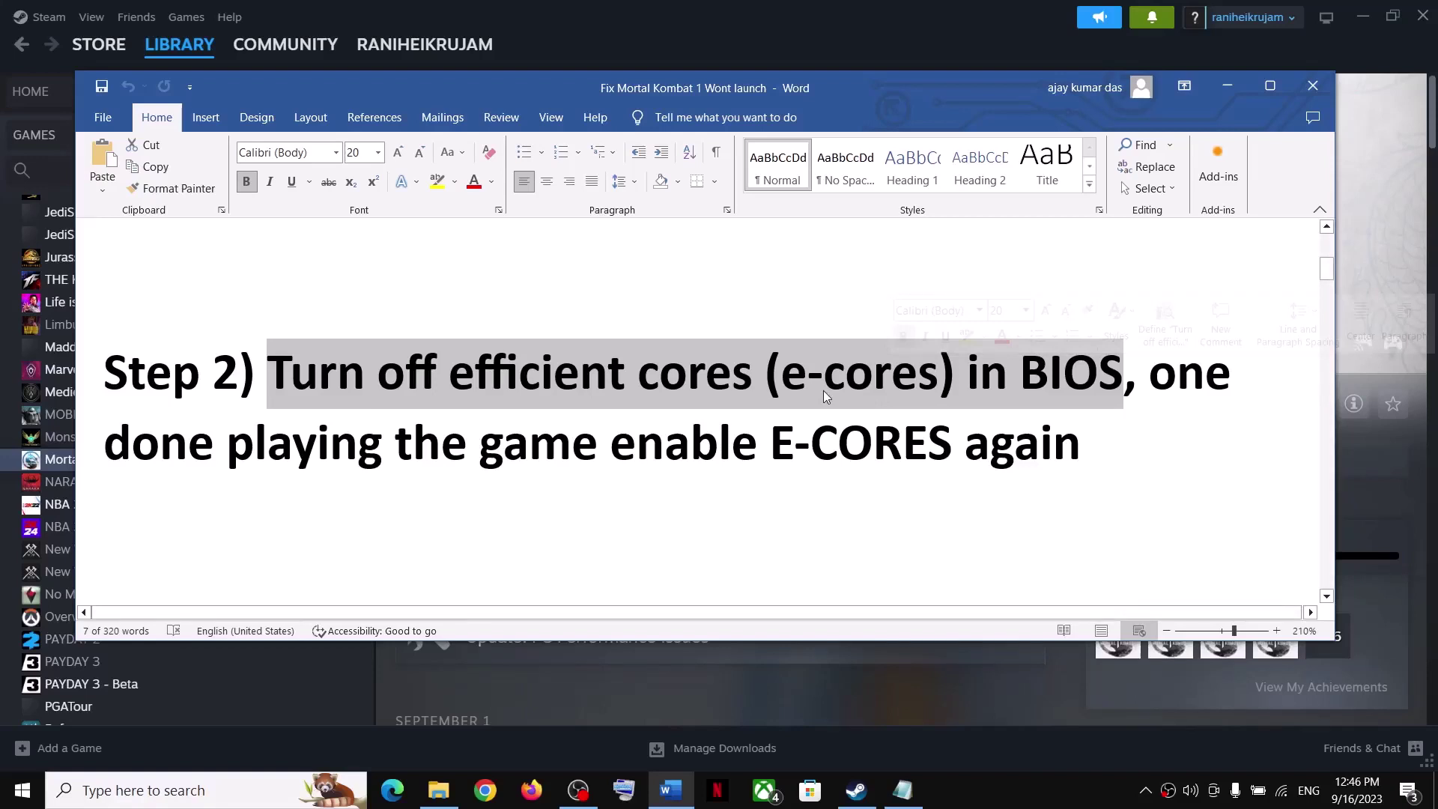
left_click(659, 375)
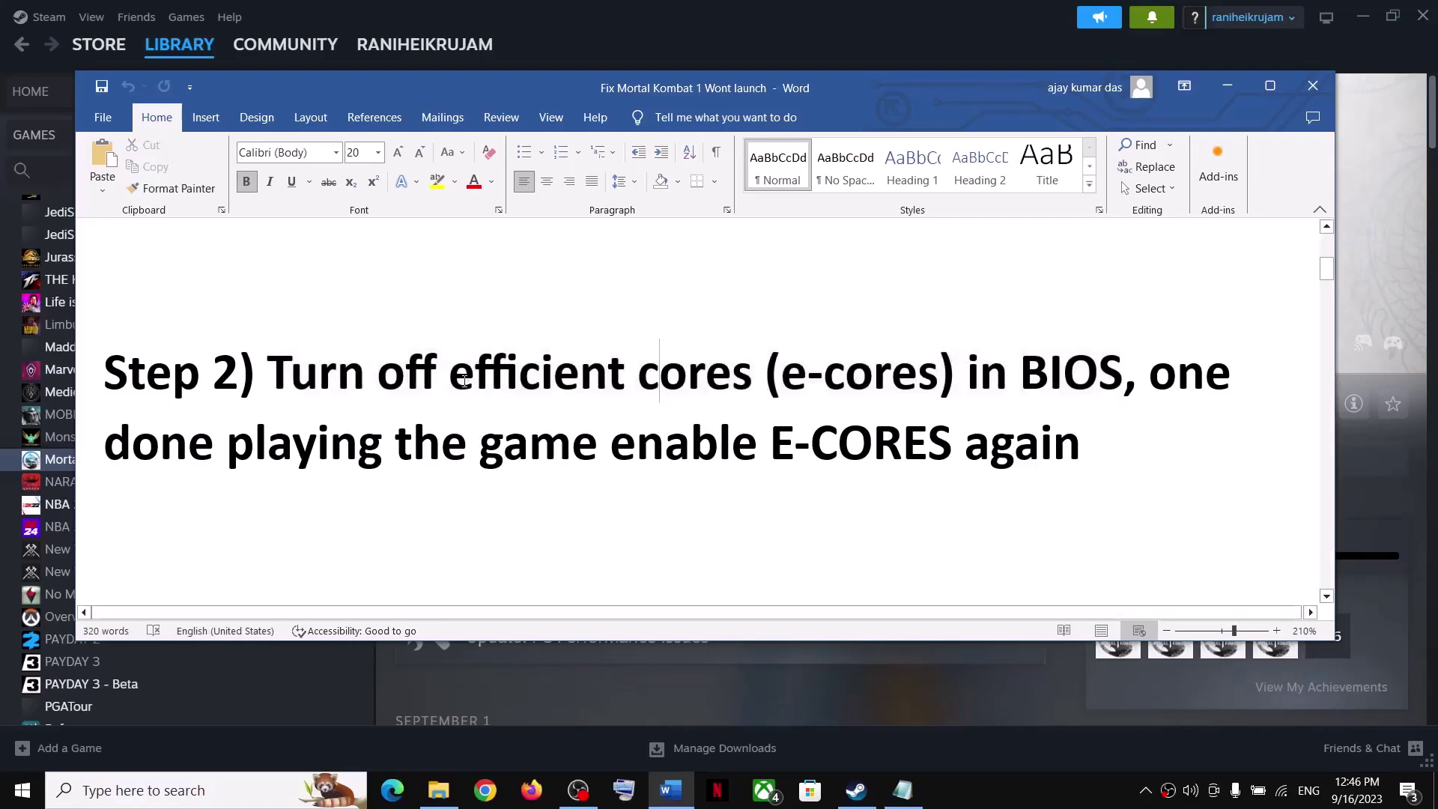
left_click_drag(451, 378, 941, 383)
left_click(503, 444)
left_click_drag(378, 378, 1123, 379)
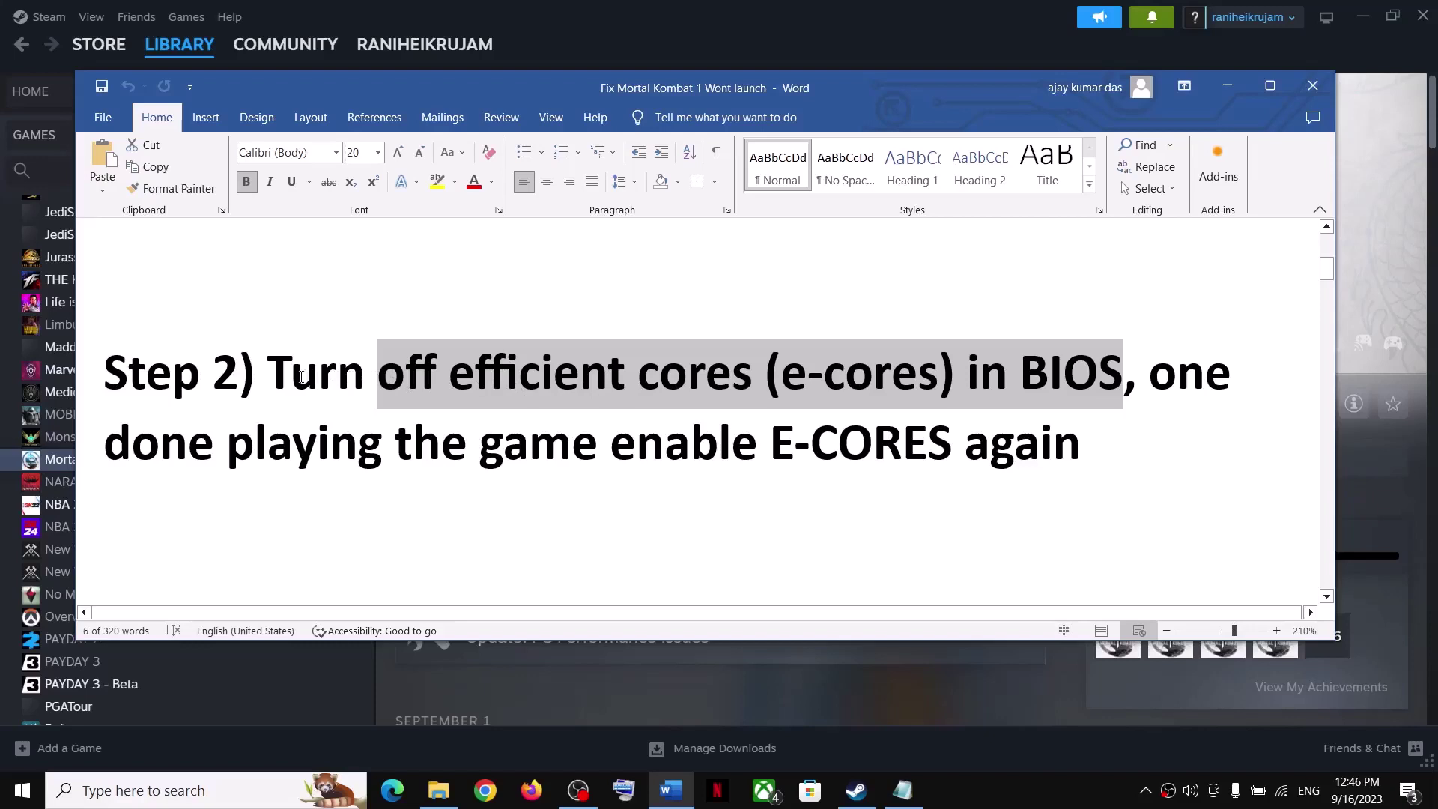
left_click_drag(301, 377, 447, 378)
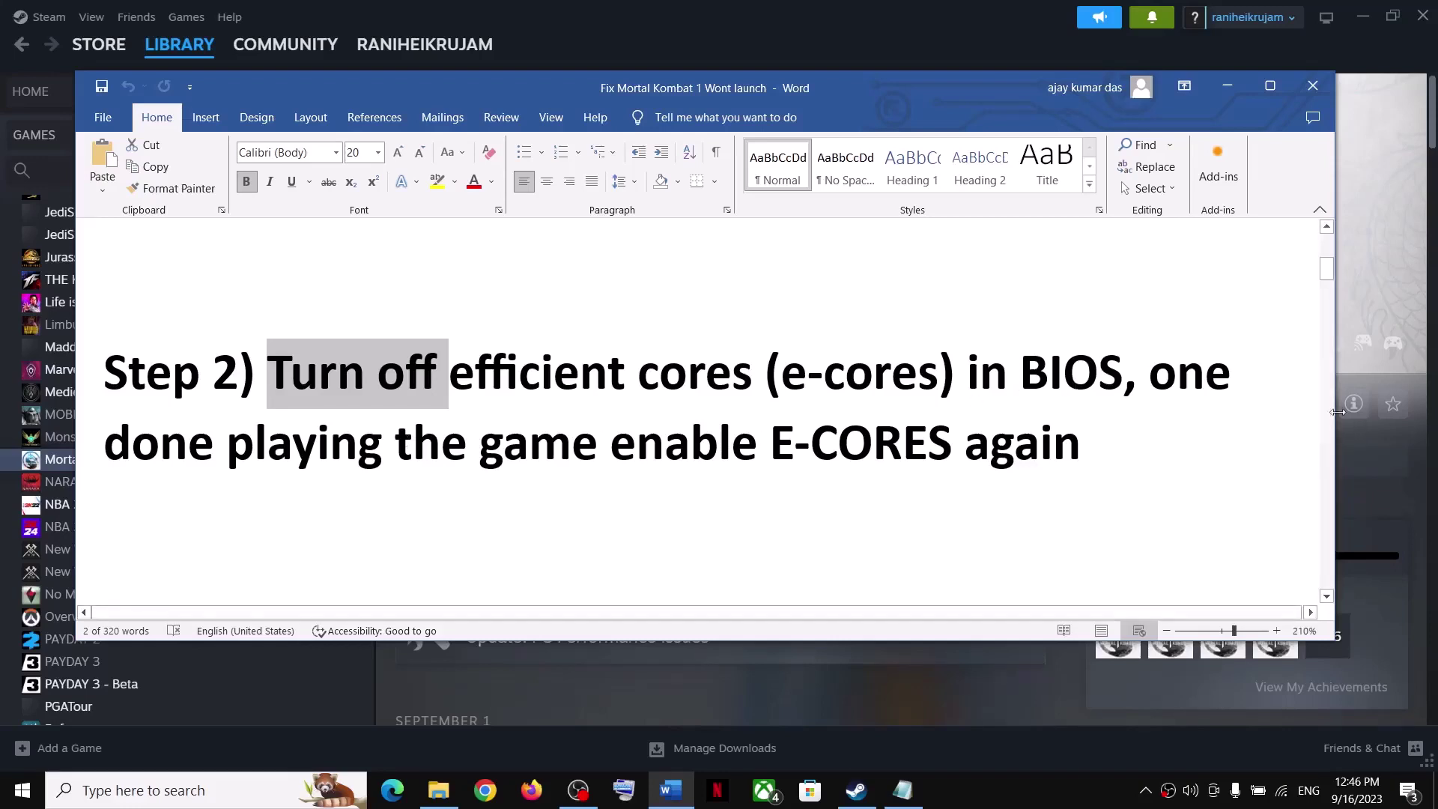
left_click_drag(1125, 375, 225, 450)
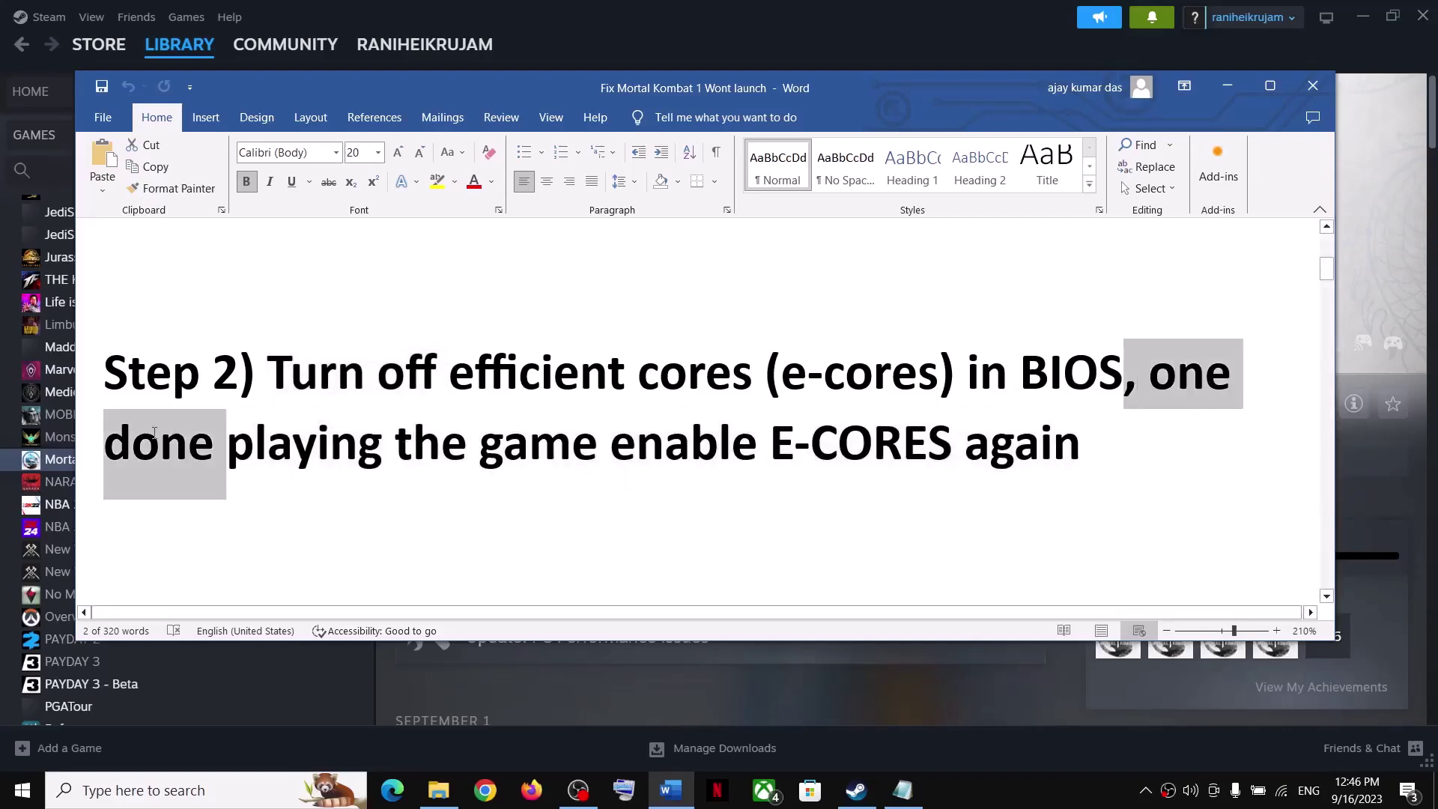
left_click(533, 494)
Step: Correct 'one' to 'once' in Step 2, highlight 'Nvidia Users' in Step 3, and show the desktop
type("c")
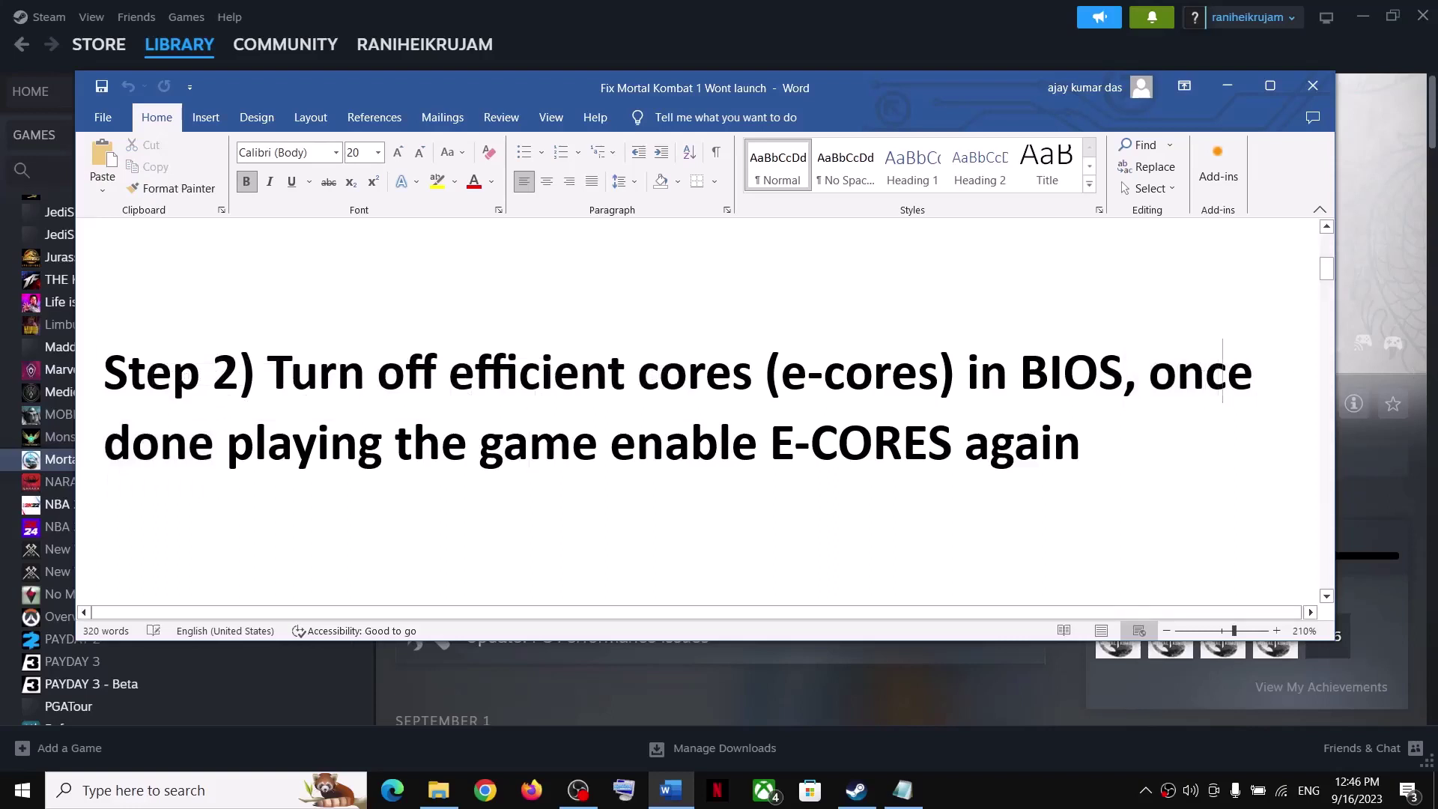
left_click_drag(646, 448, 1040, 449)
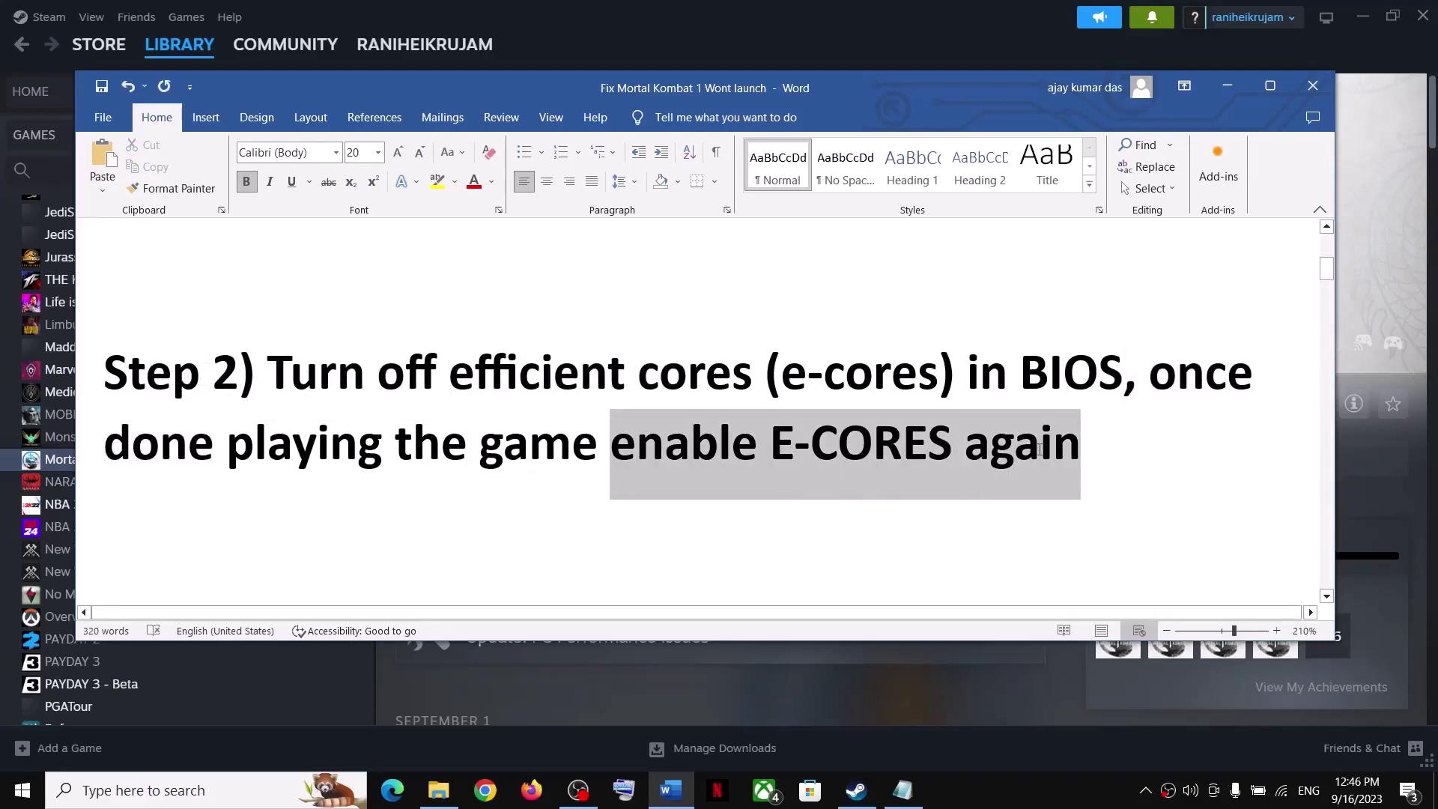
key("Up")
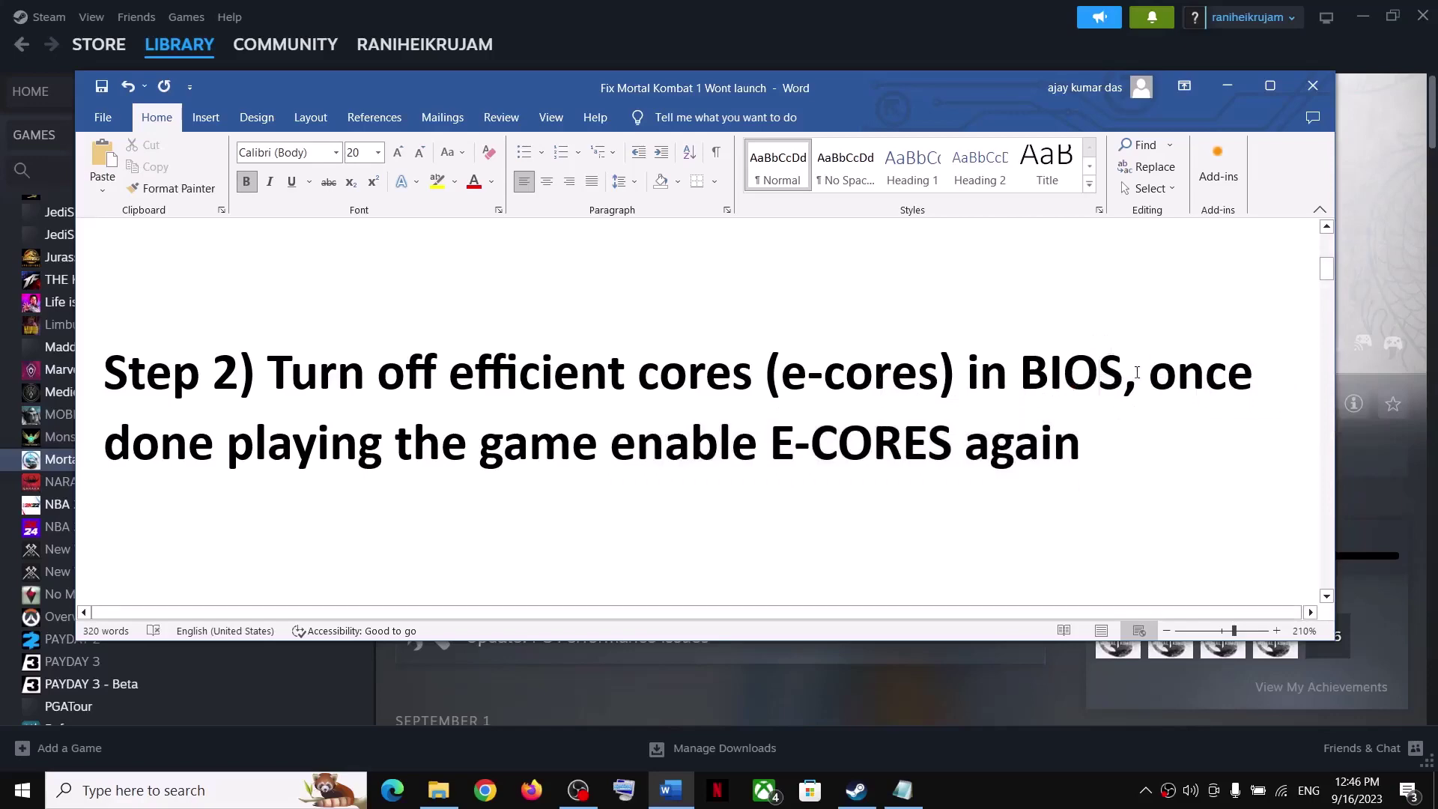
left_click_drag(1113, 449, 610, 449)
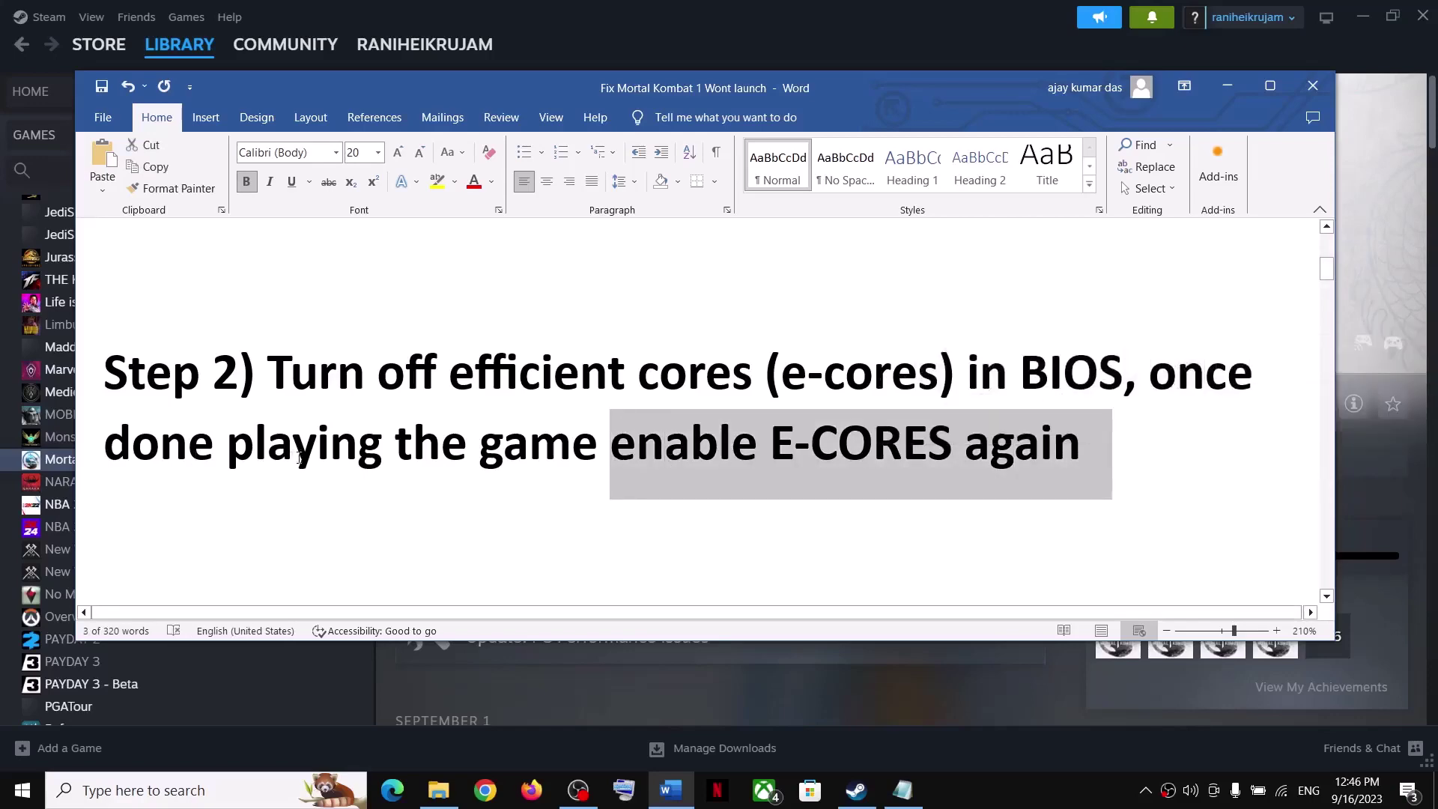
scroll(300, 459, "down", 3)
left_click_drag(282, 341, 515, 344)
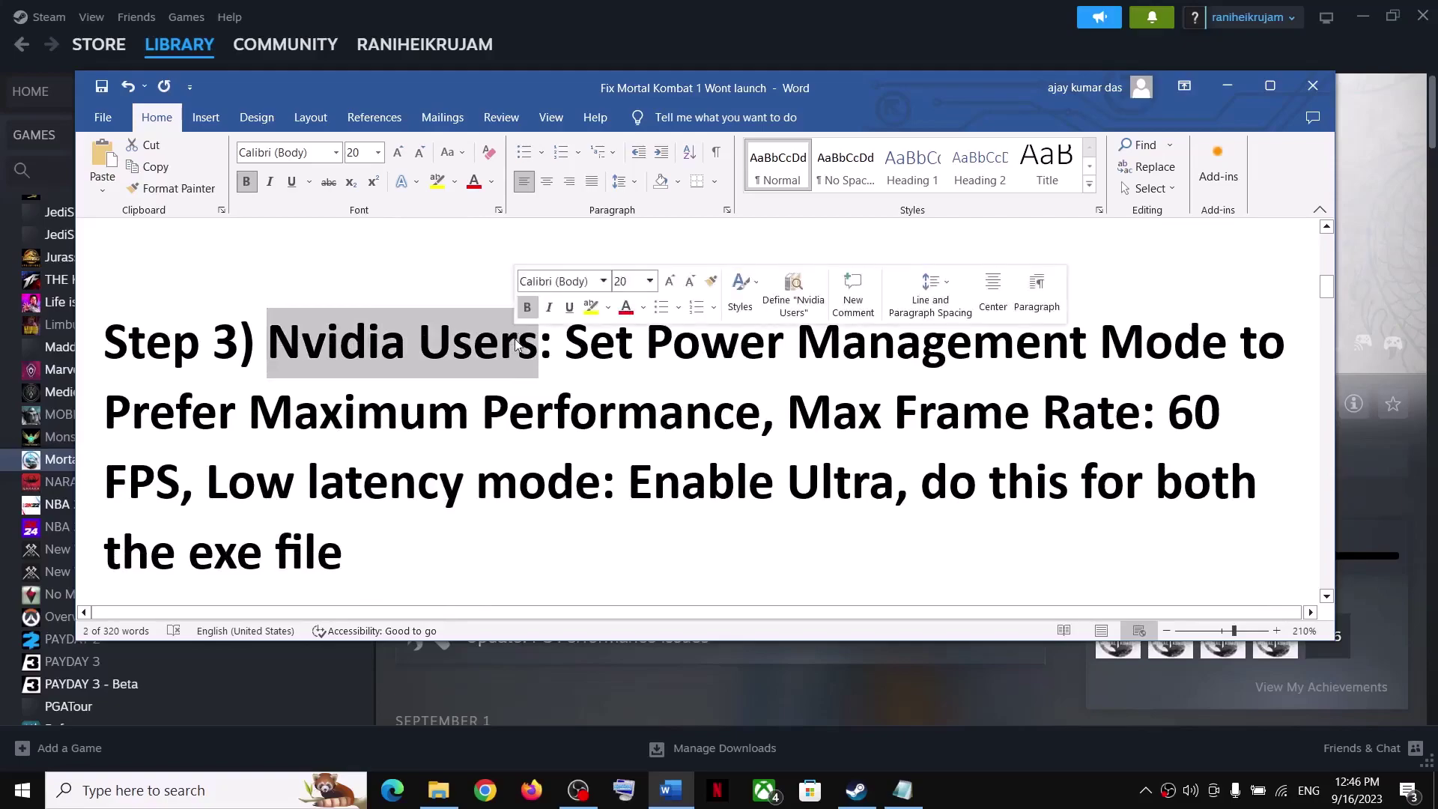
key("super+d")
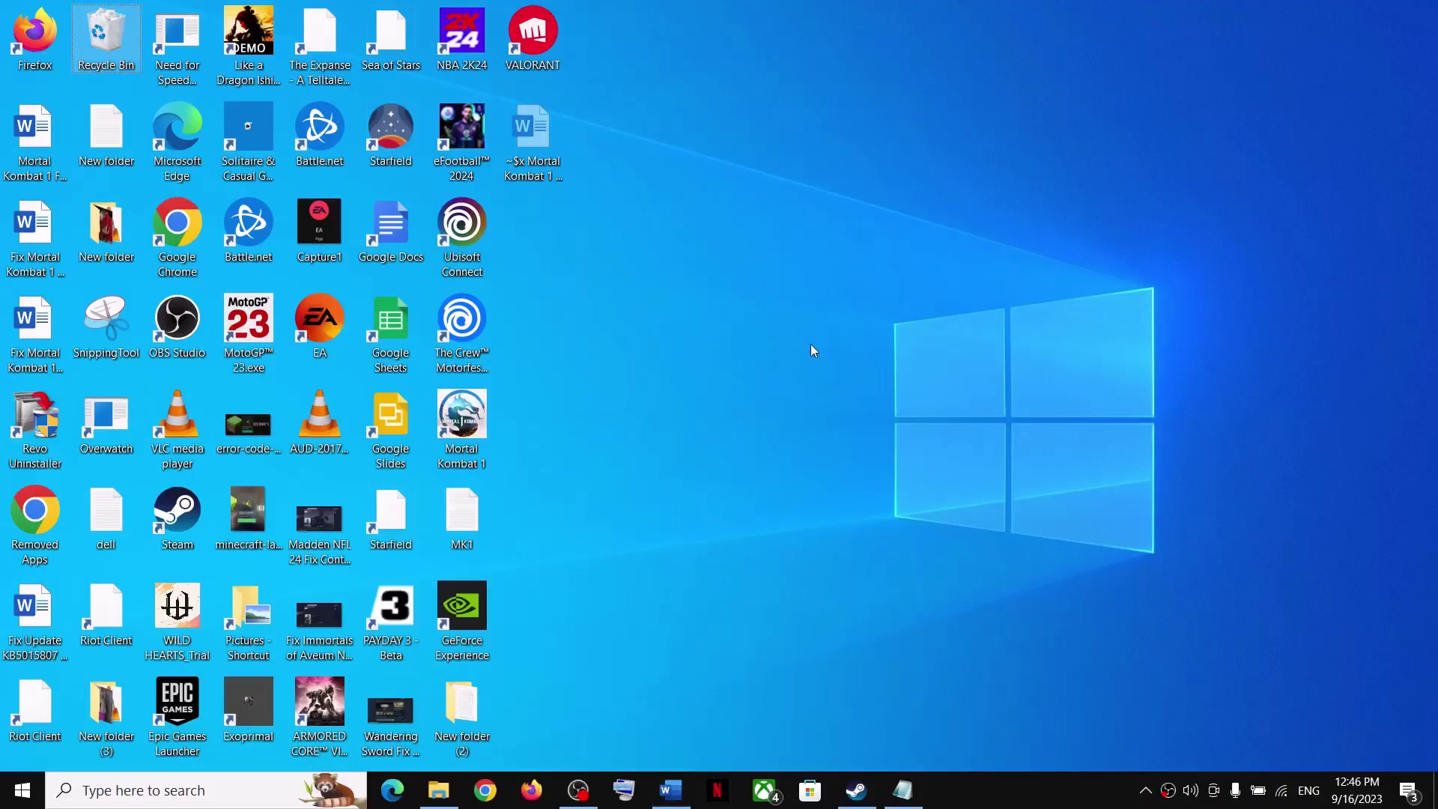
Step: Launch NVIDIA Control Panel from the desktop and choose Mortal Kombat™ 1 under Program Settings > Add
right_click(811, 350)
left_click(891, 500)
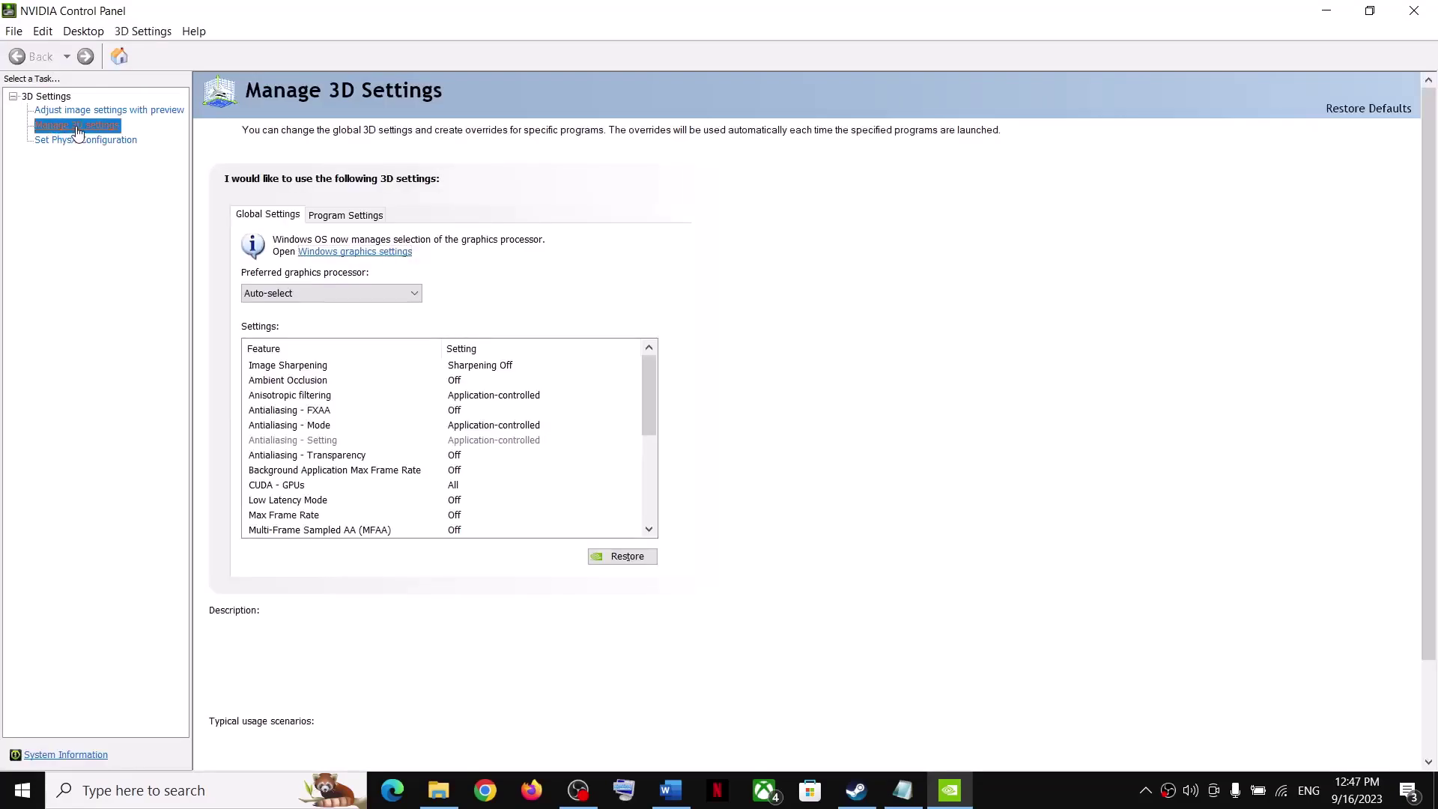
left_click(352, 216)
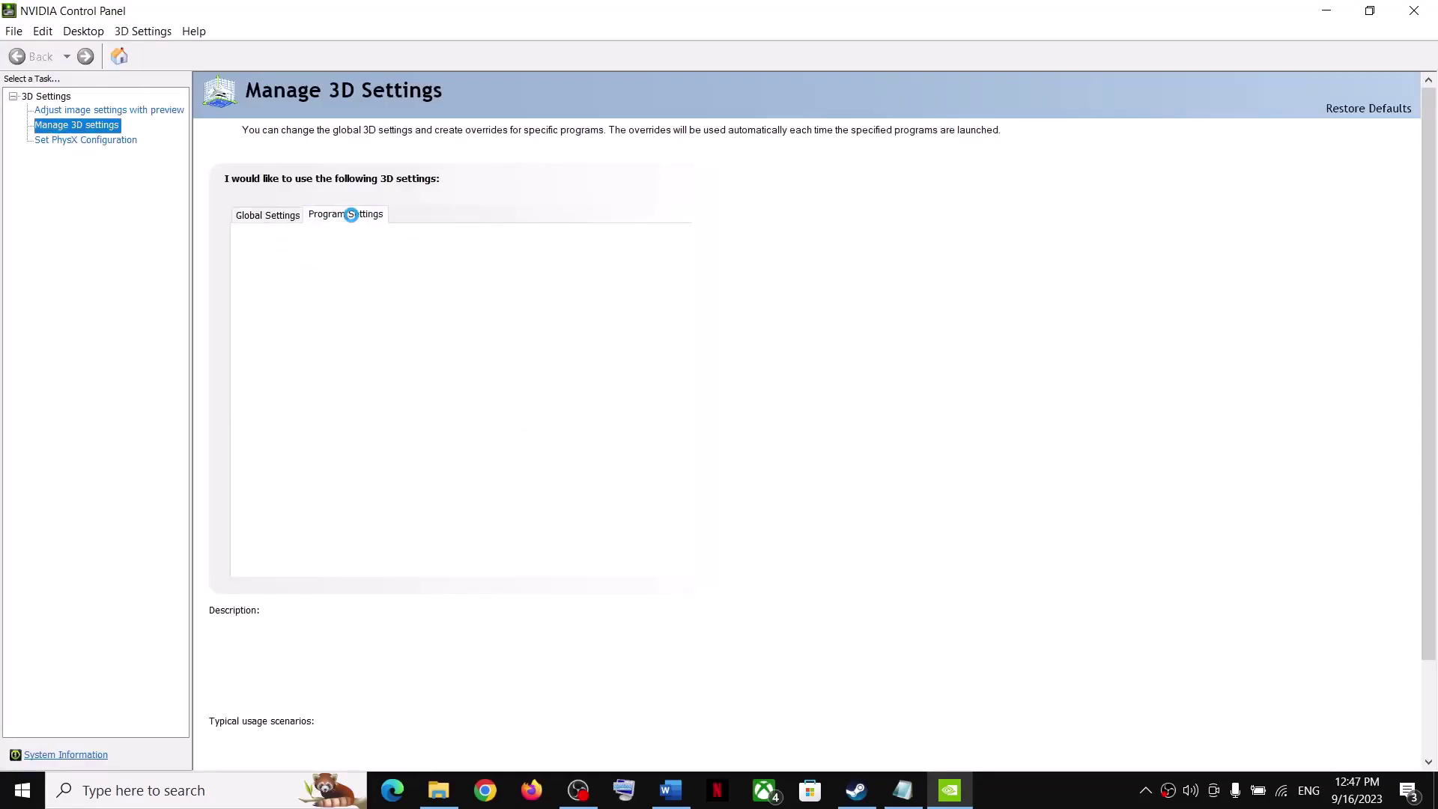
left_click(465, 293)
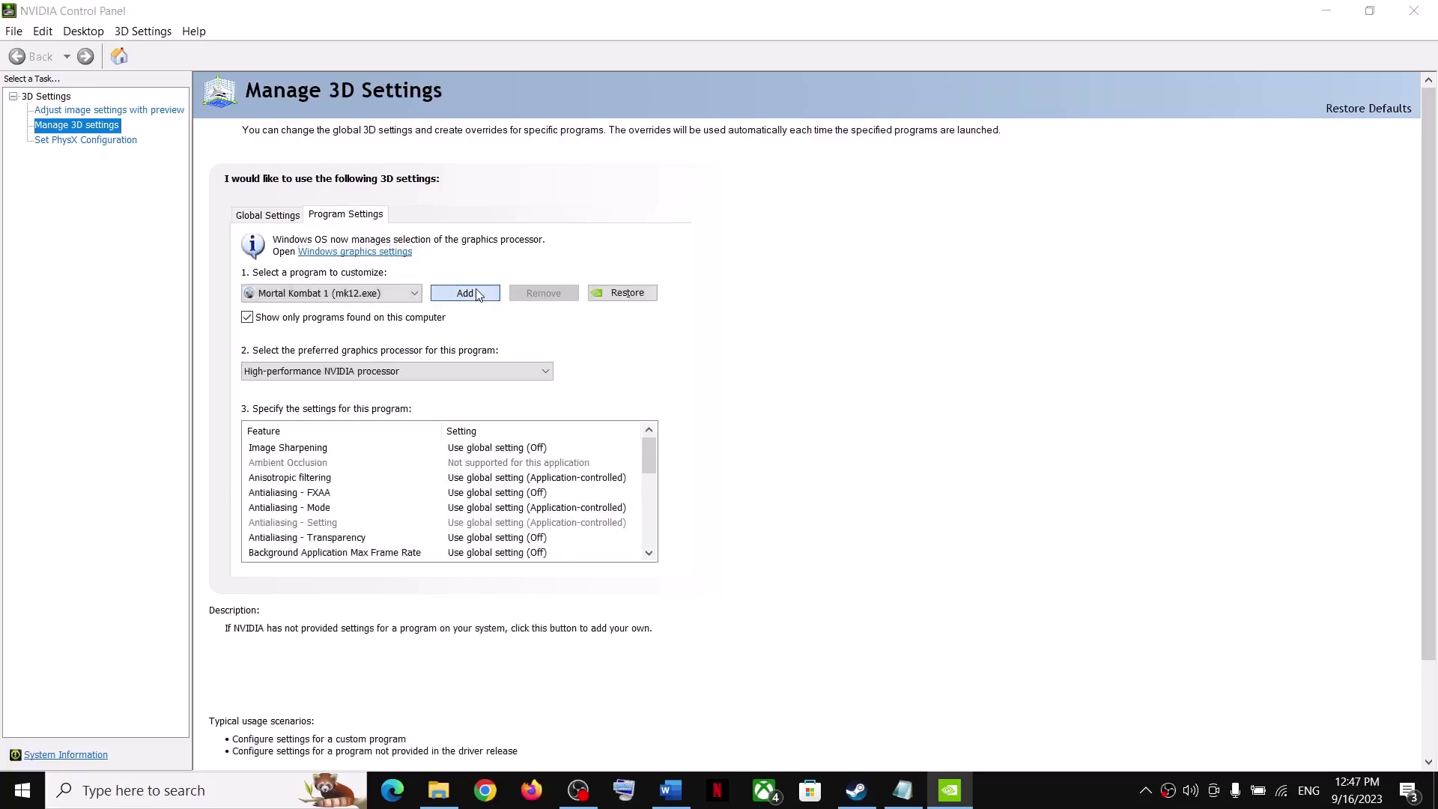
scroll(688, 409, "down", 7)
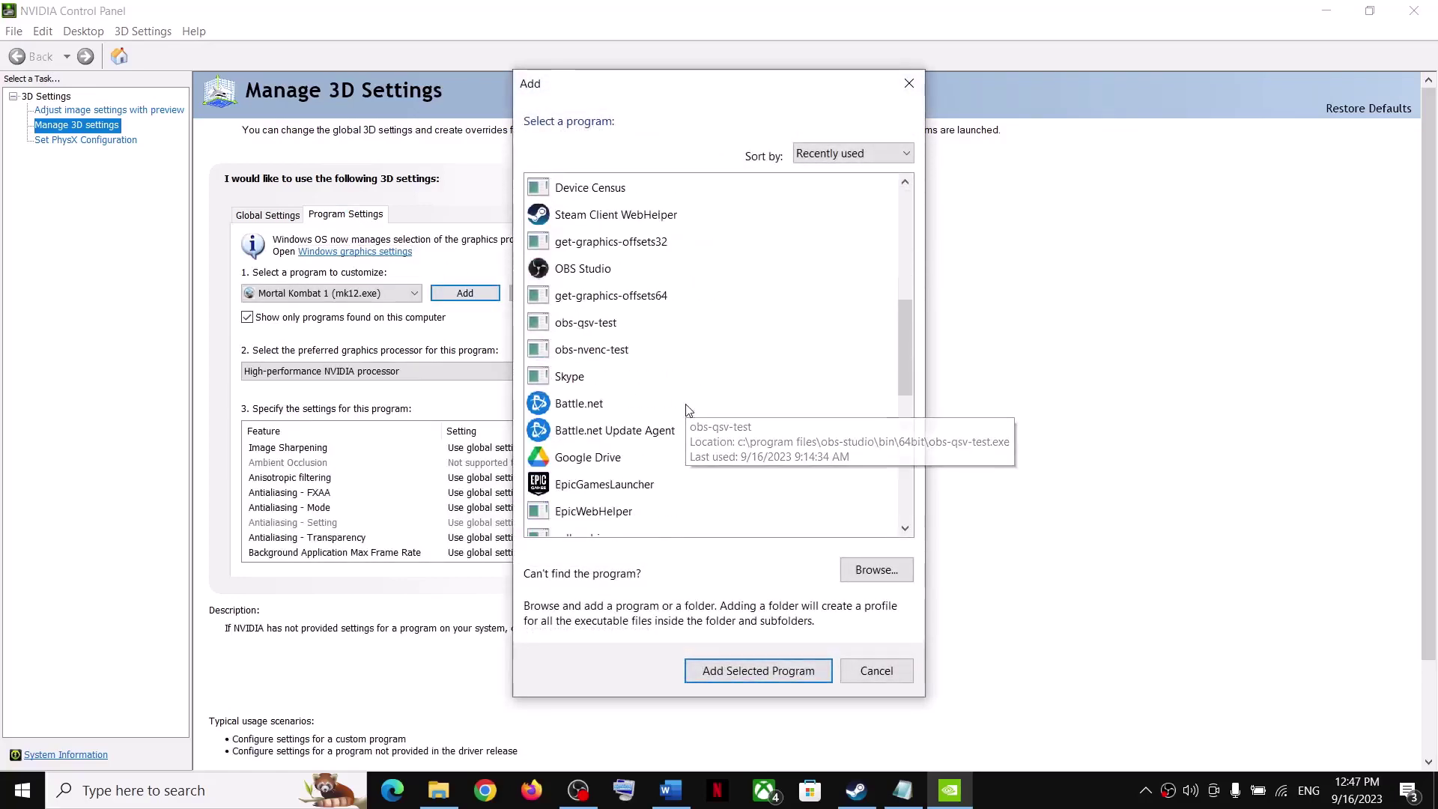
scroll(688, 409, "down", 4)
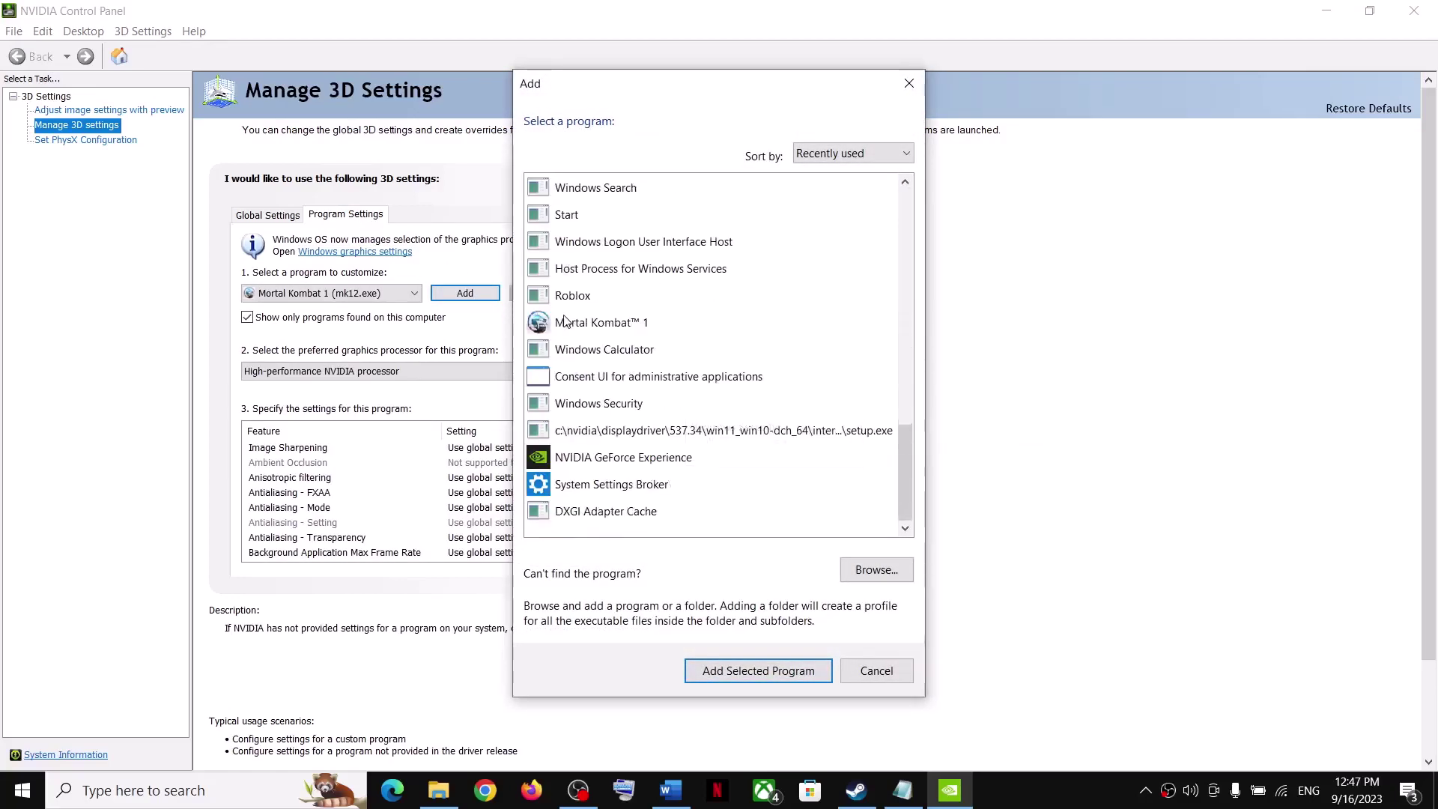
left_click(669, 322)
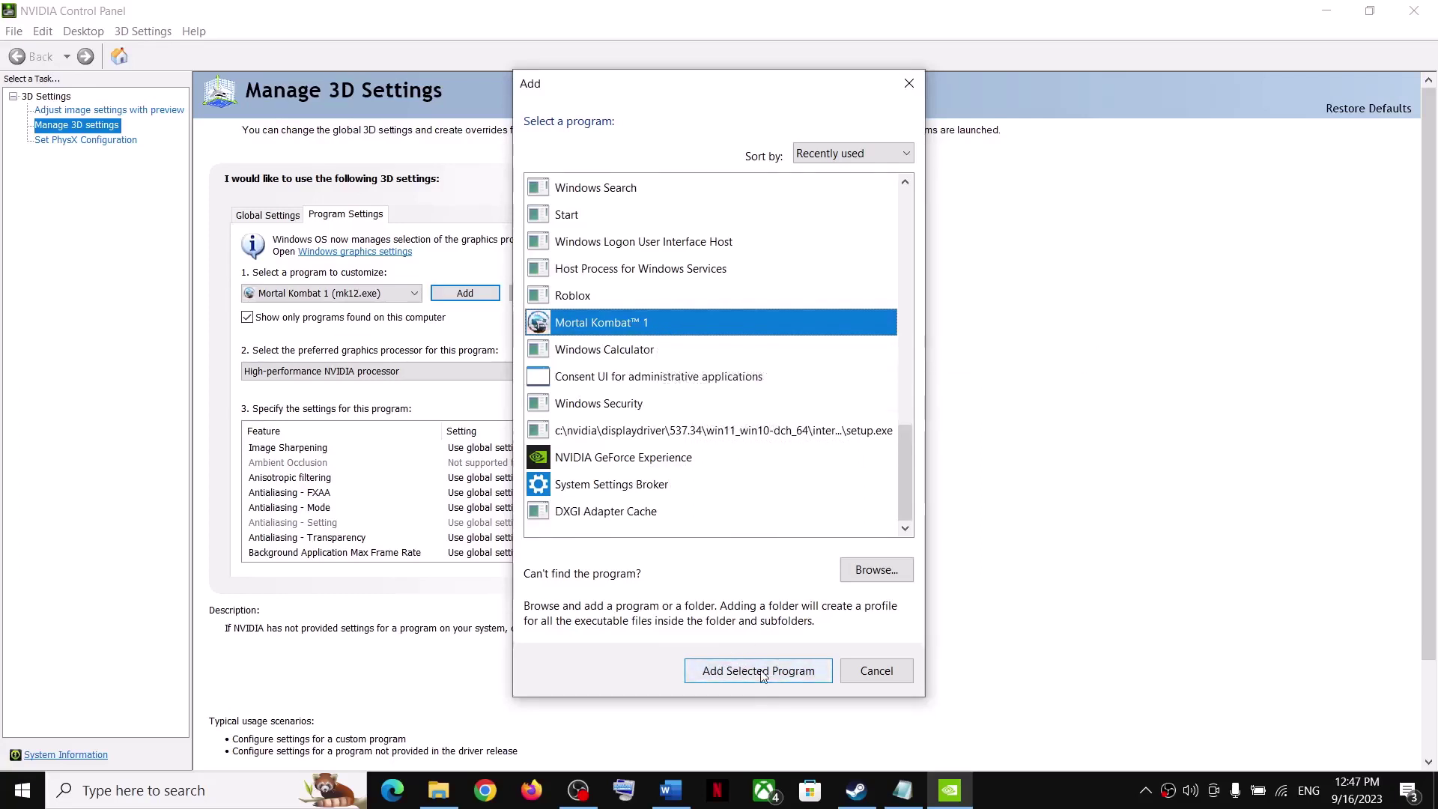
Step: Browse for the game executable in C:\Program Files (x86)\Steam\steamapps\common
left_click(869, 571)
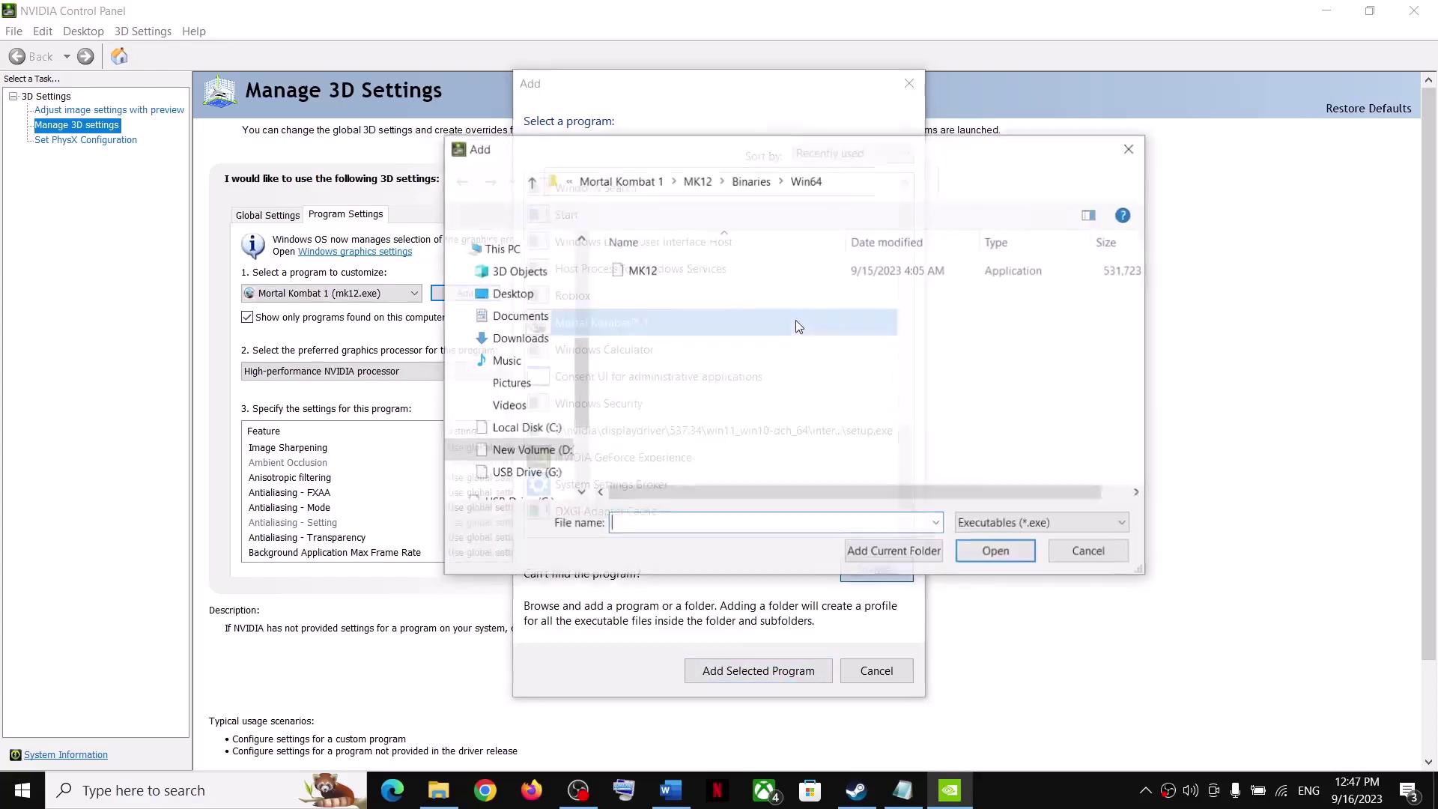
left_click(525, 427)
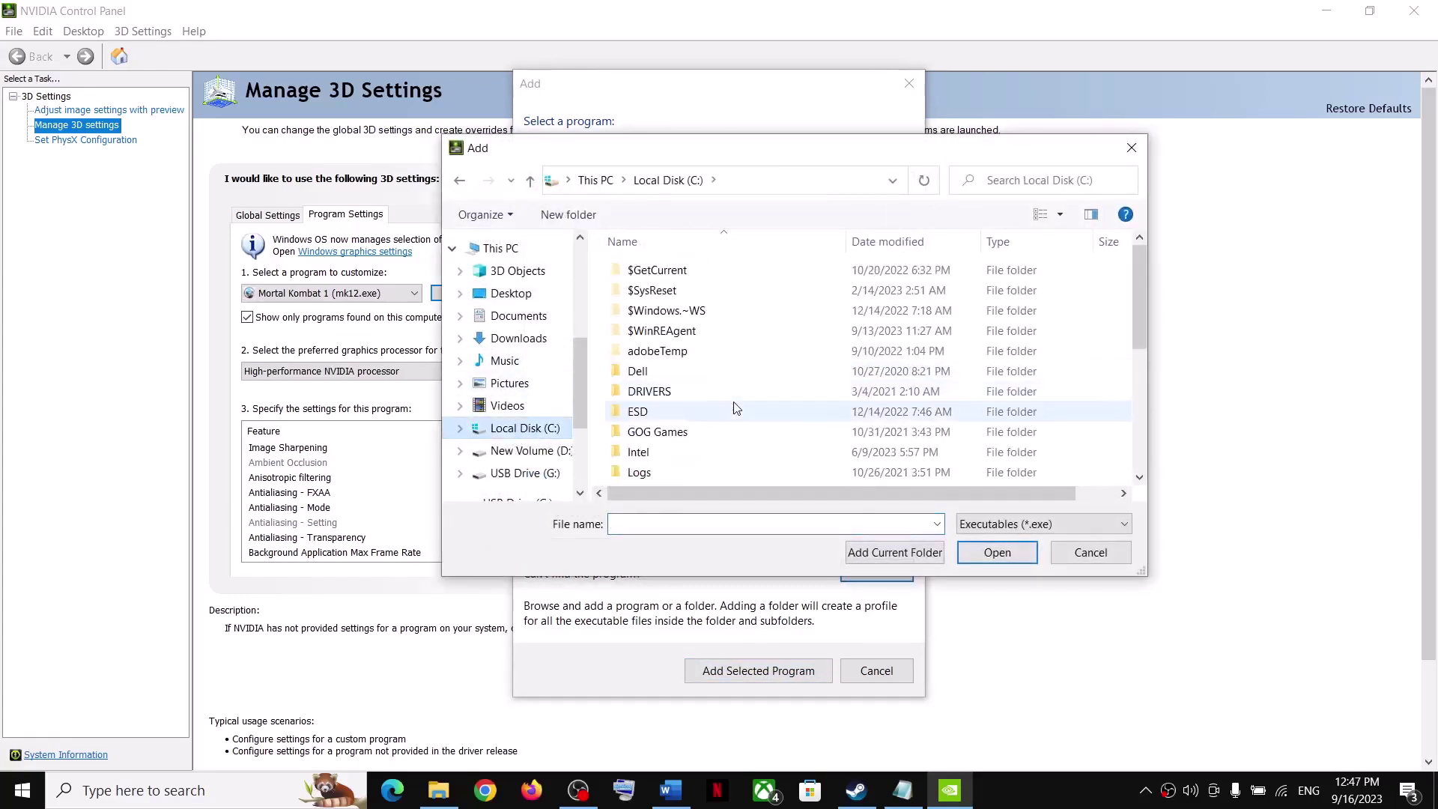
scroll(736, 408, "down", 3)
double_click(678, 454)
scroll(661, 408, "down", 3)
double_click(666, 416)
scroll(668, 419, "down", 4)
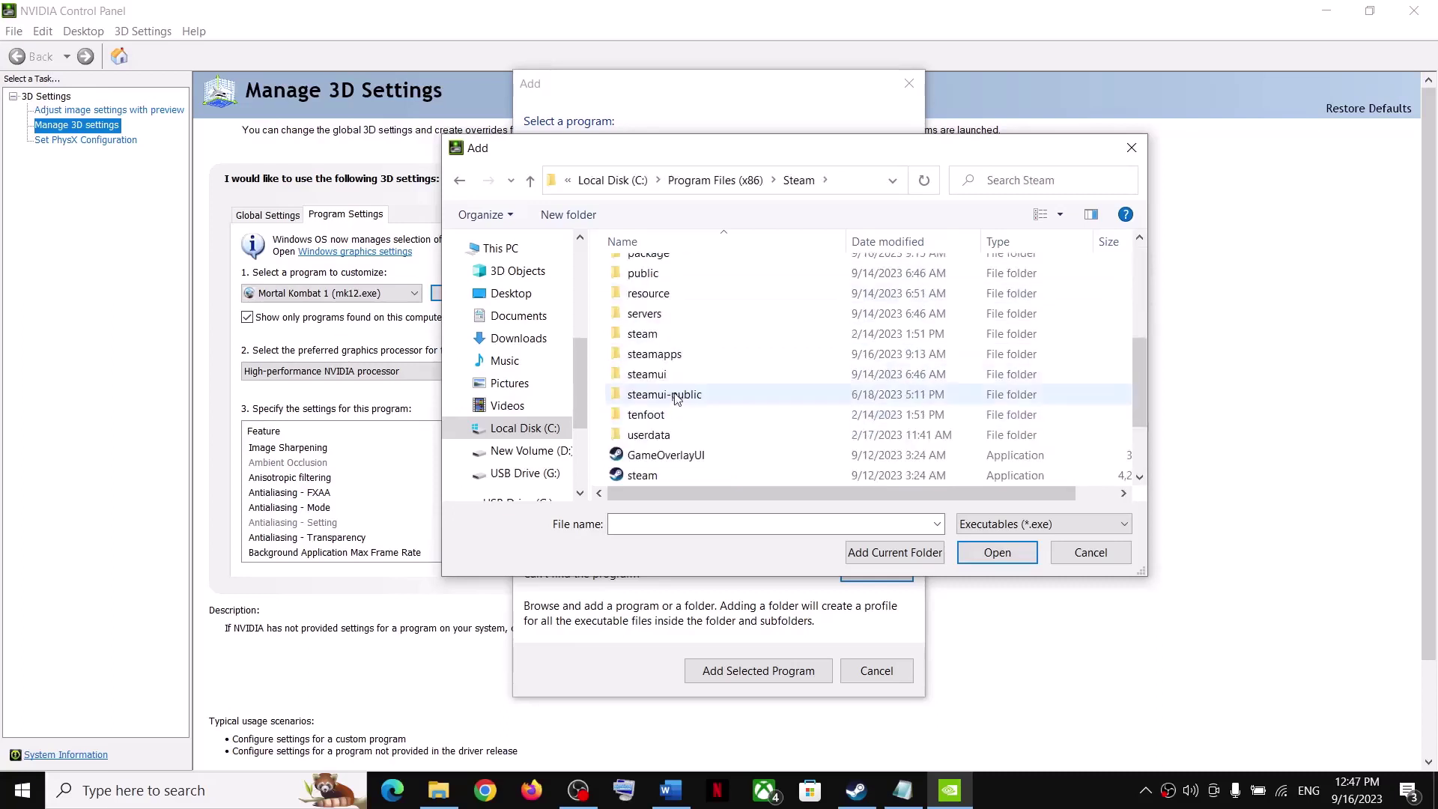
double_click(654, 353)
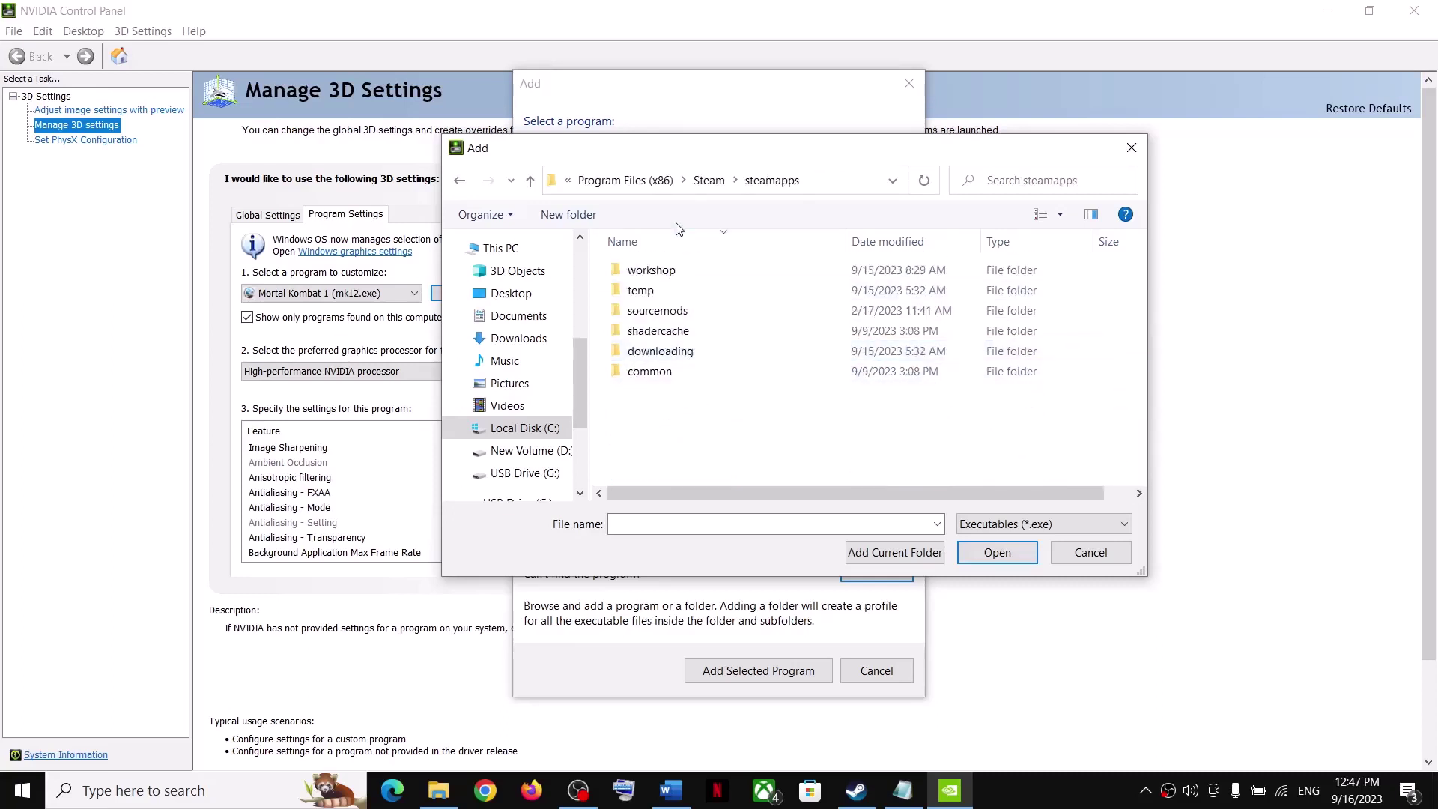
double_click(664, 379)
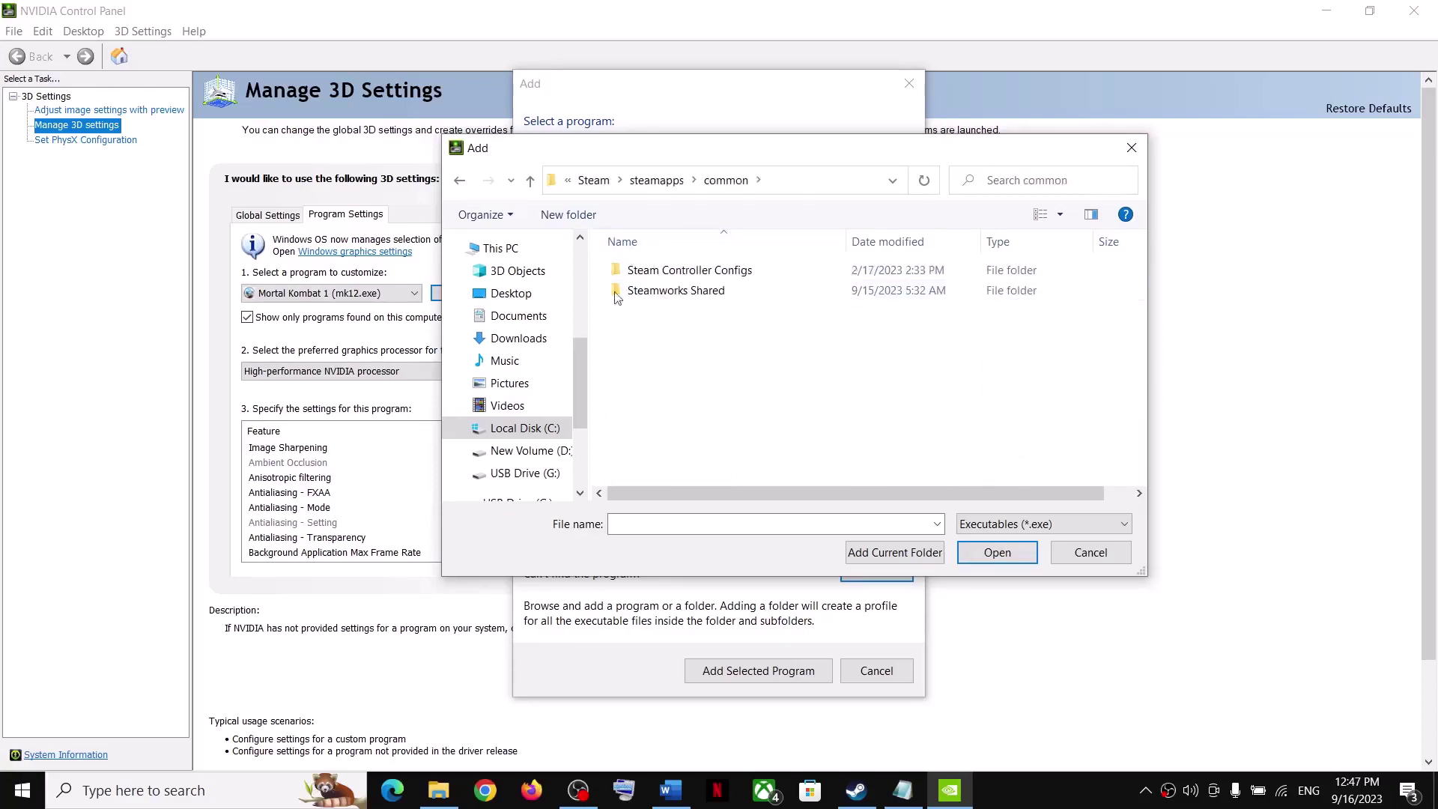
Step: Go to D:\SteamLibrary\steamapps\common\Mortal Kombat 1 and select MK12
left_click(522, 450)
scroll(700, 389, "down", 3)
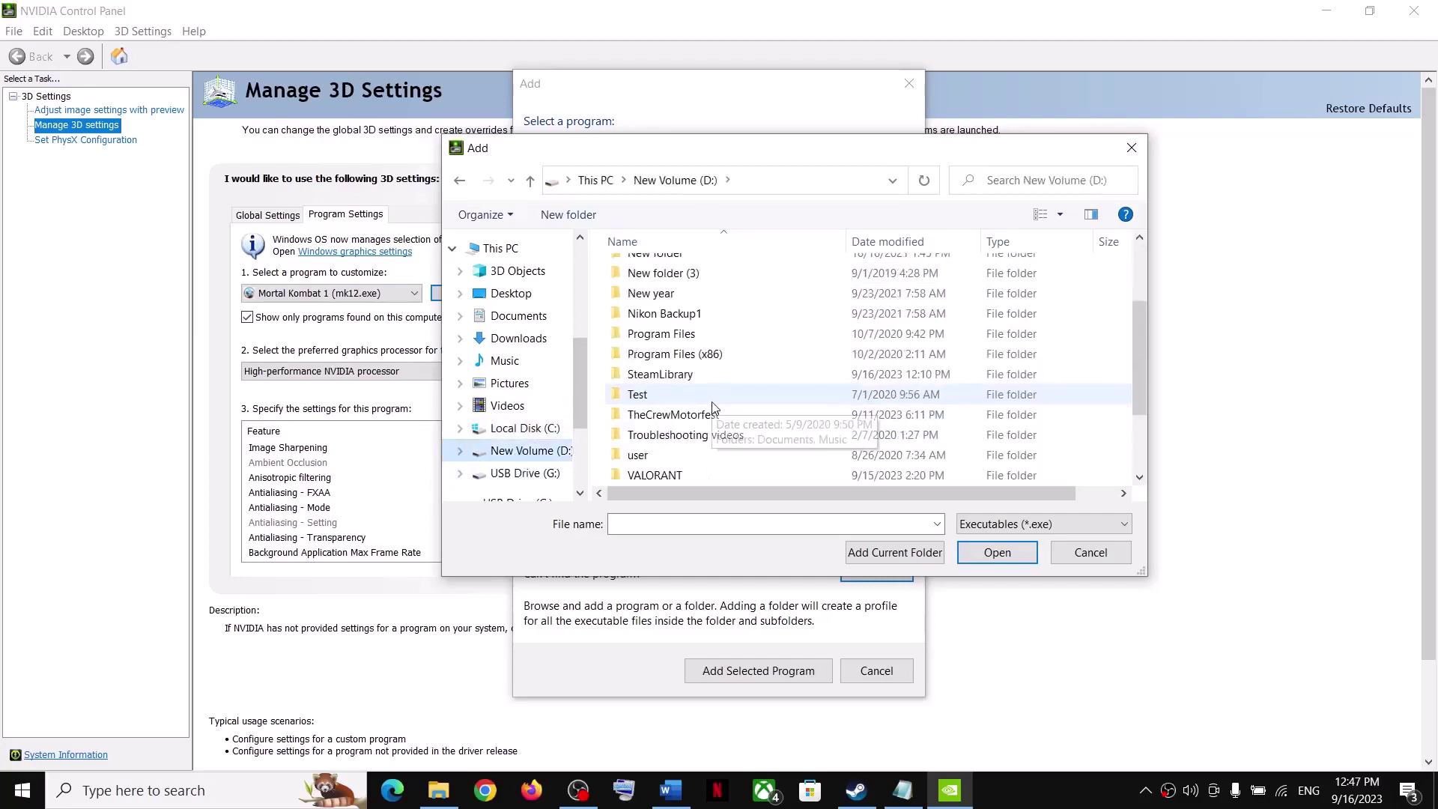
double_click(684, 374)
double_click(684, 271)
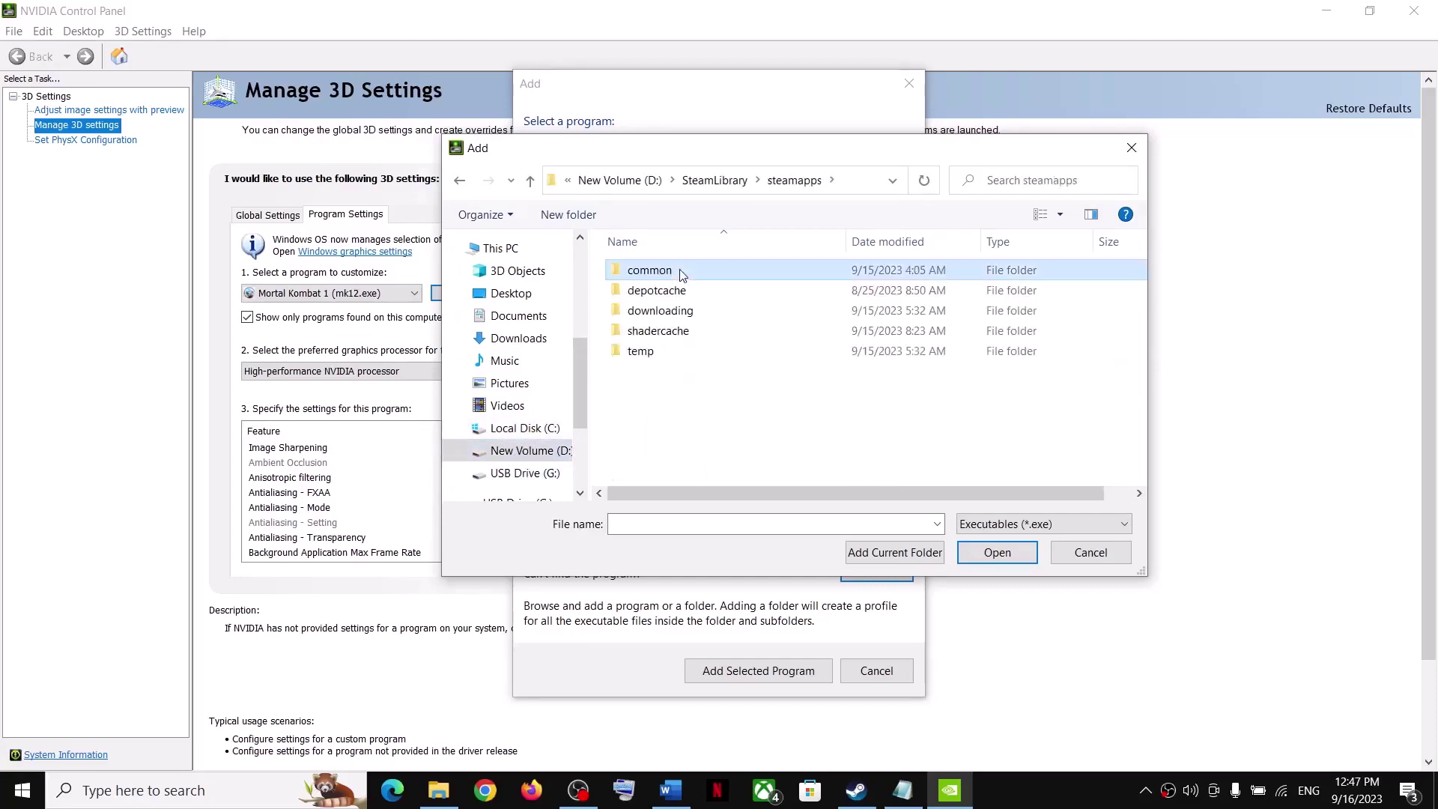
double_click(680, 272)
double_click(665, 269)
left_click(654, 313)
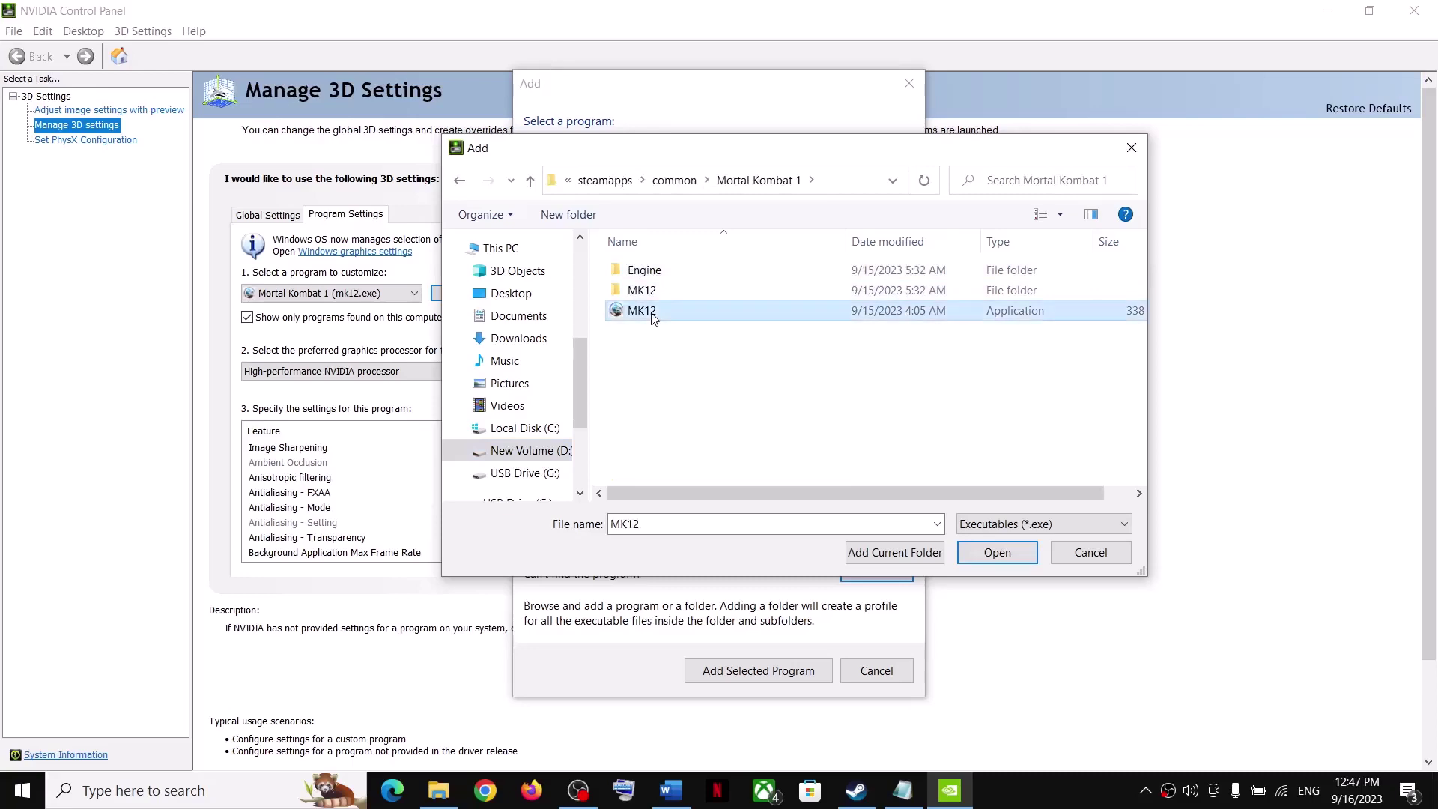
Step: Add MK12 and give it the high-performance NVIDIA processor and Ultra Low Latency Mode
left_click(993, 554)
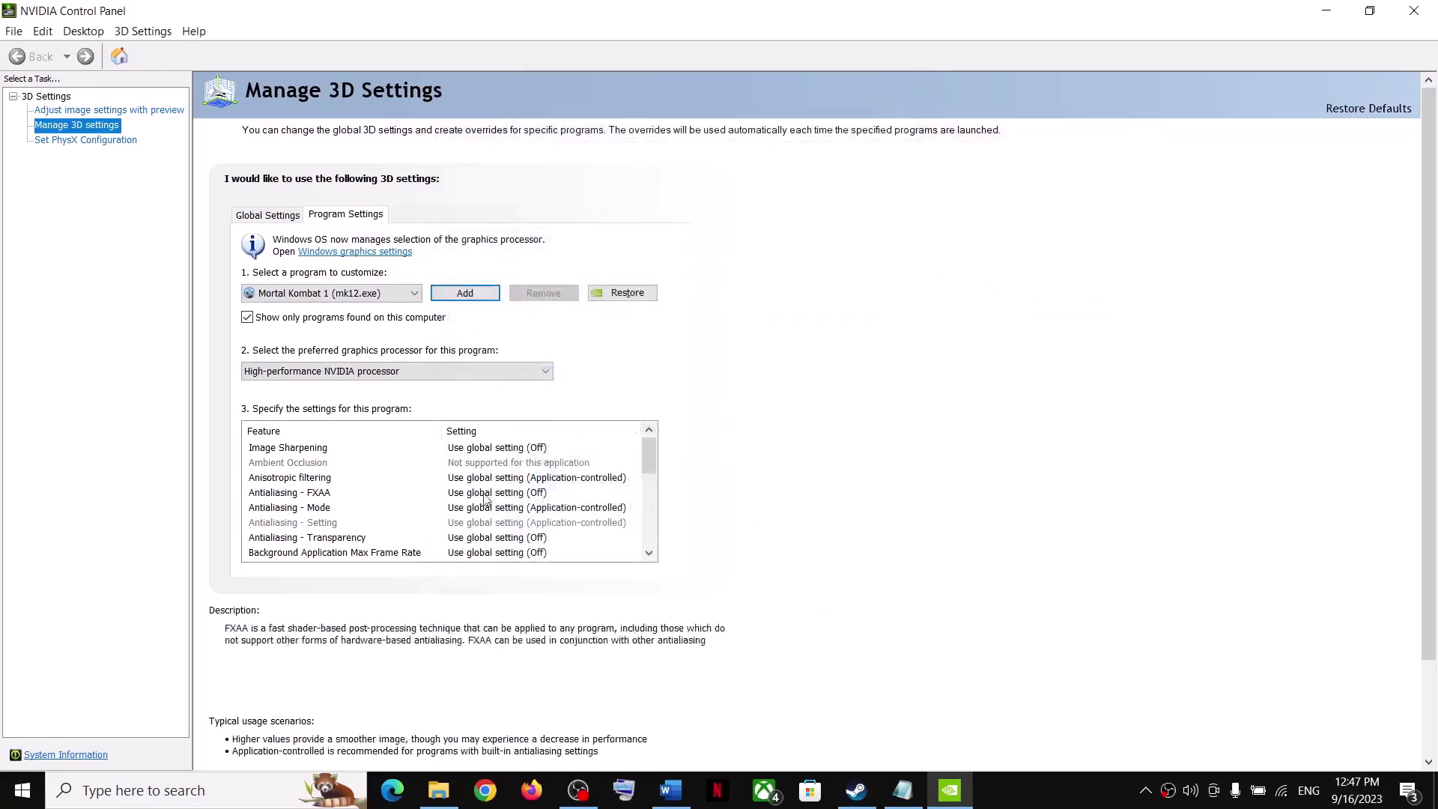
left_click(386, 373)
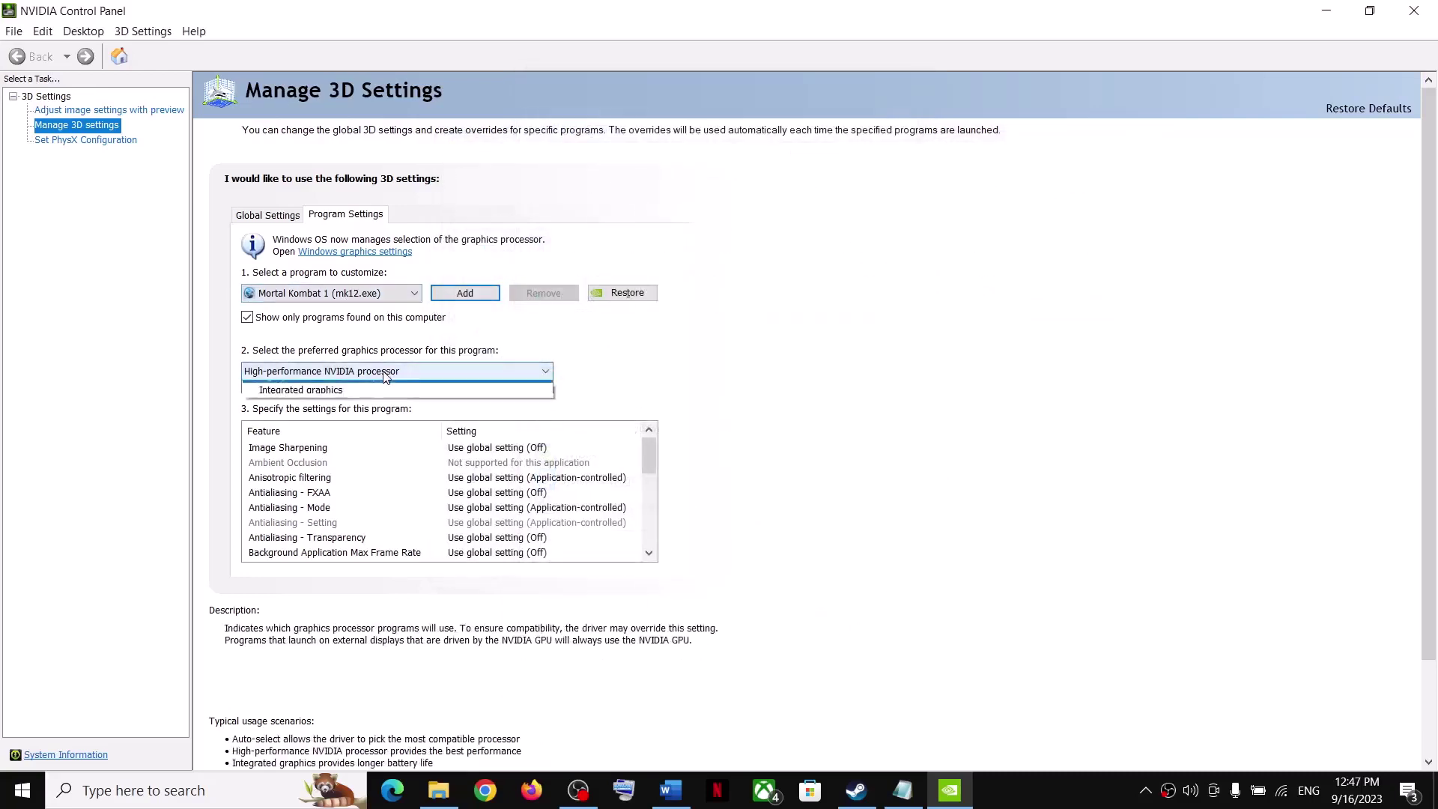
left_click(331, 403)
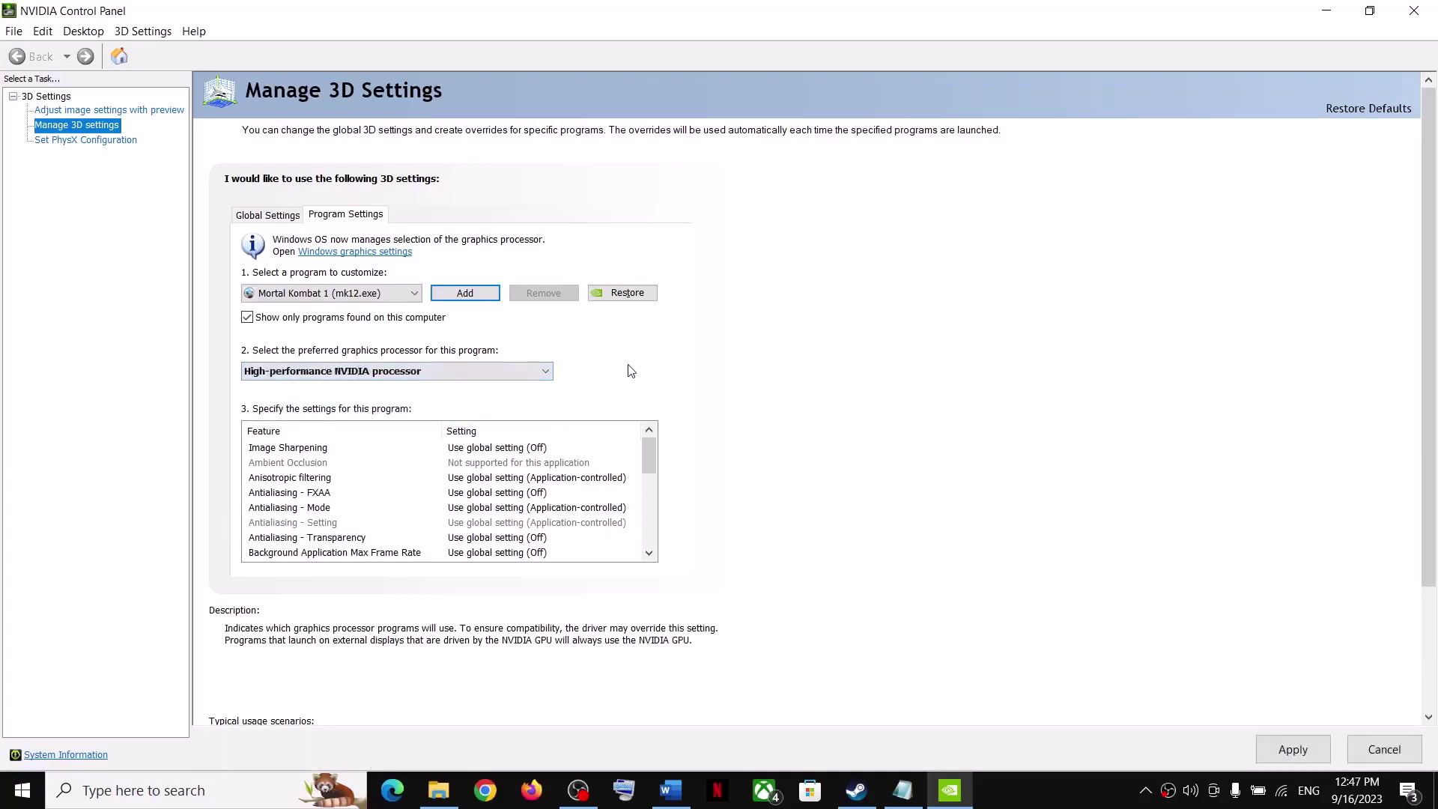
scroll(508, 509, "down", 3)
scroll(508, 509, "up", 1)
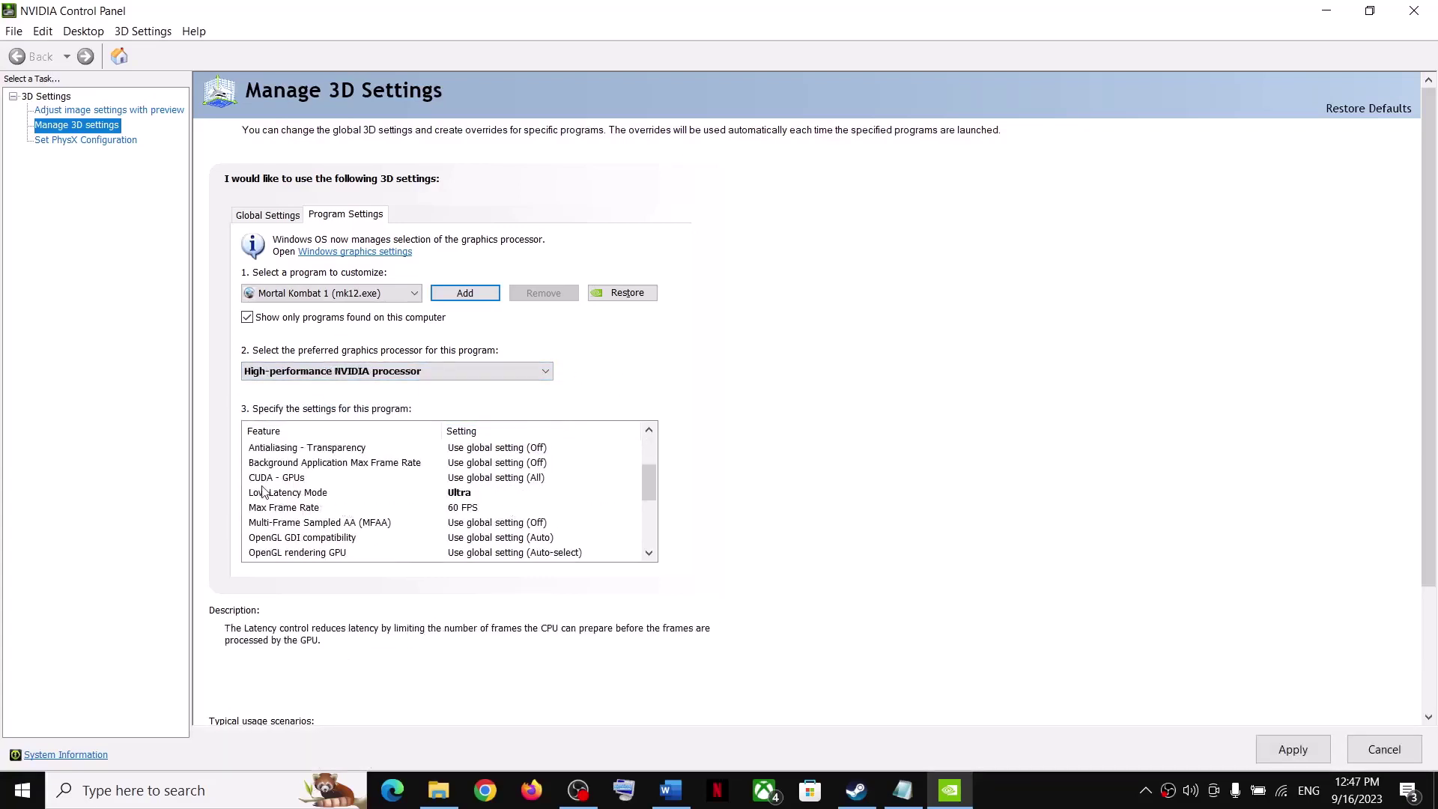
left_click(262, 496)
left_click(487, 492)
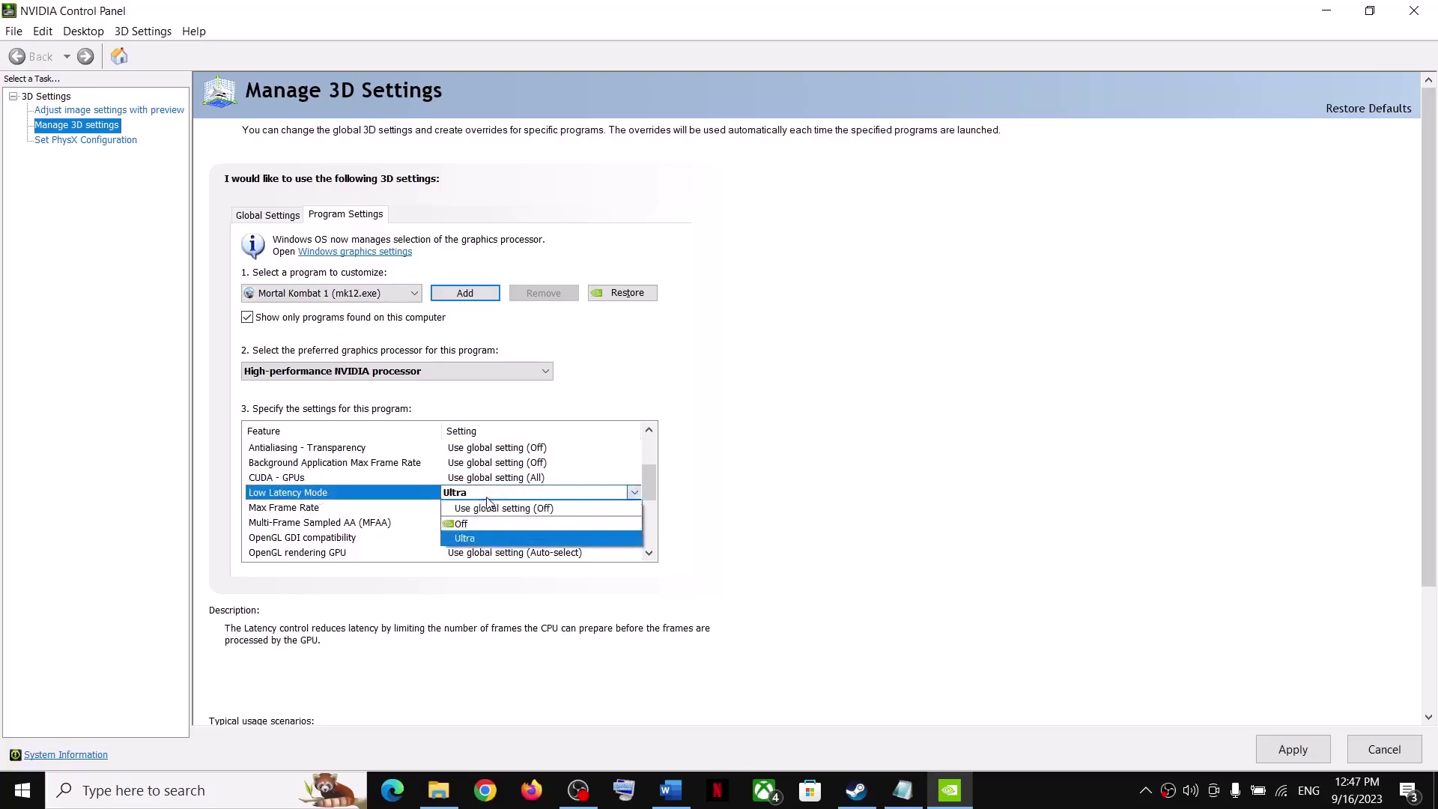
left_click(474, 534)
Step: Cap Max Frame Rate at 60 FPS and set power management to Prefer maximum performance
left_click(328, 510)
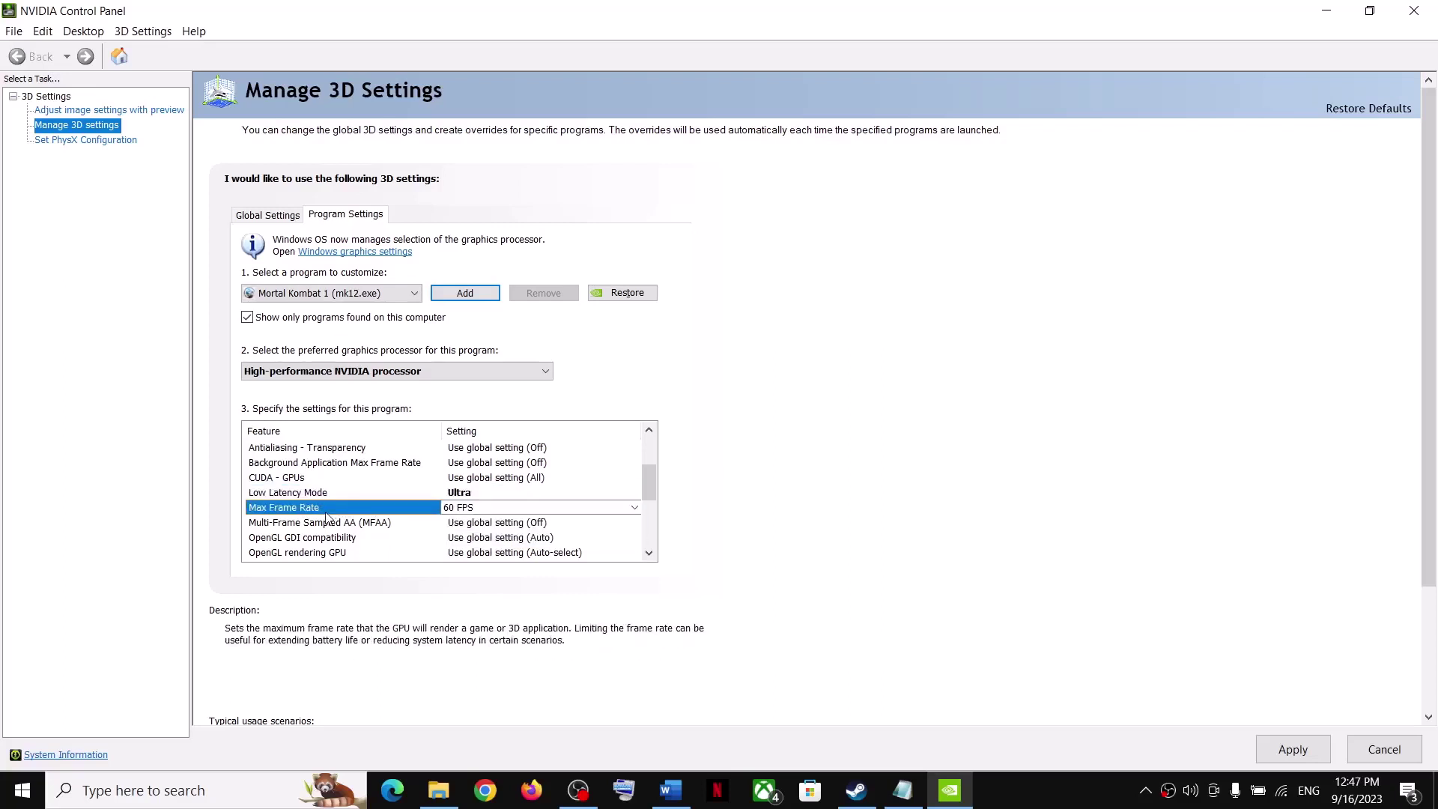
left_click(501, 510)
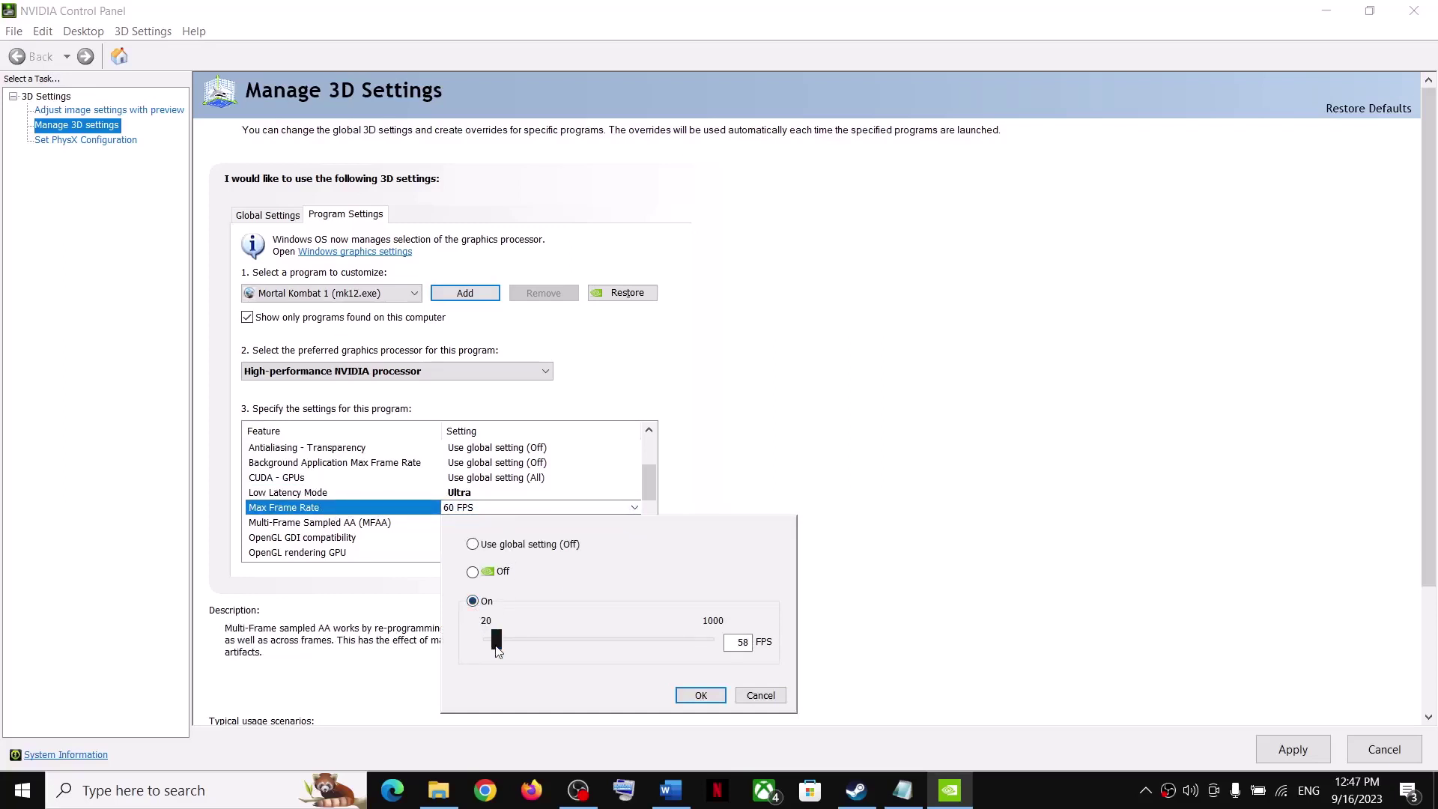
double_click(740, 642)
type("60")
left_click(701, 697)
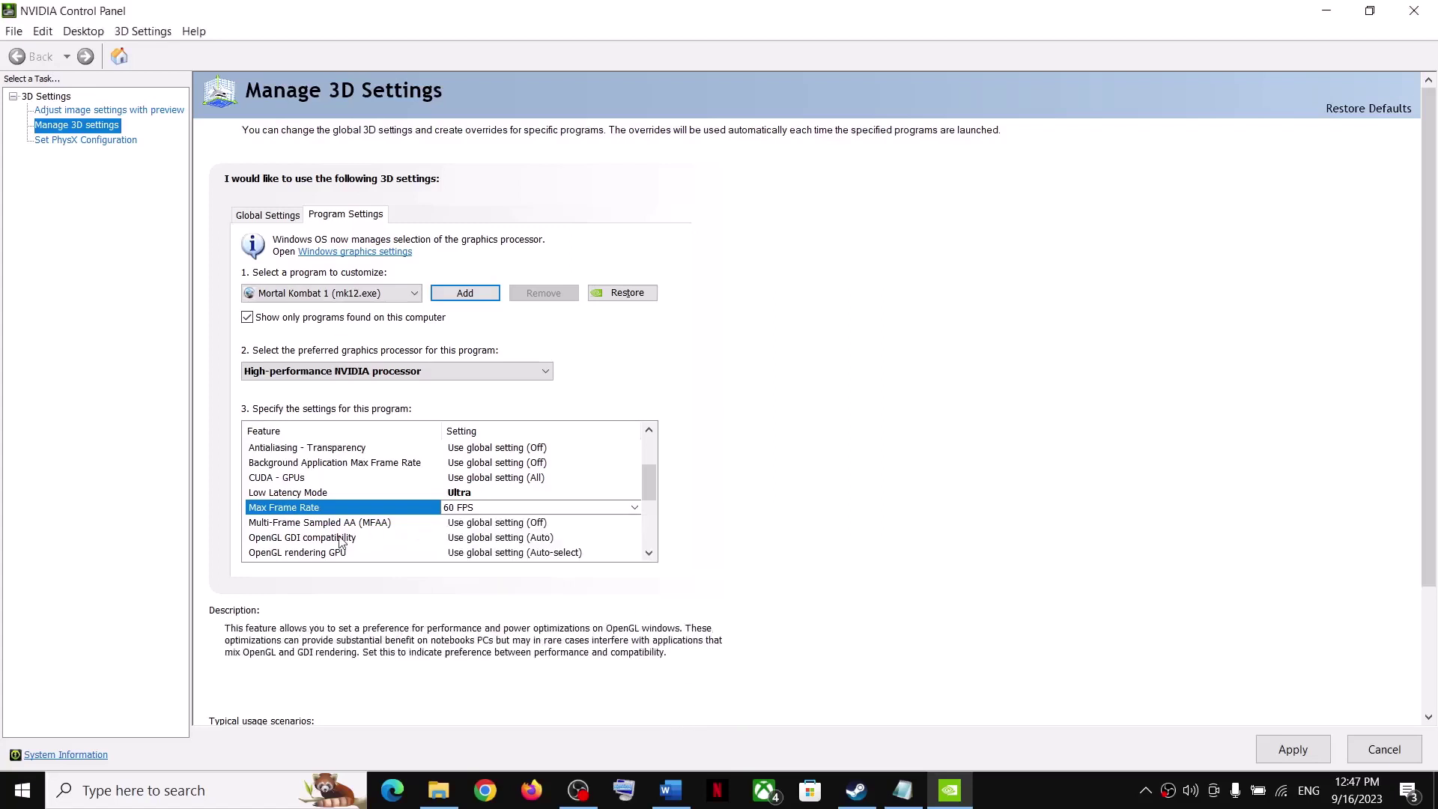
left_click(378, 538)
scroll(378, 539, "down", 2)
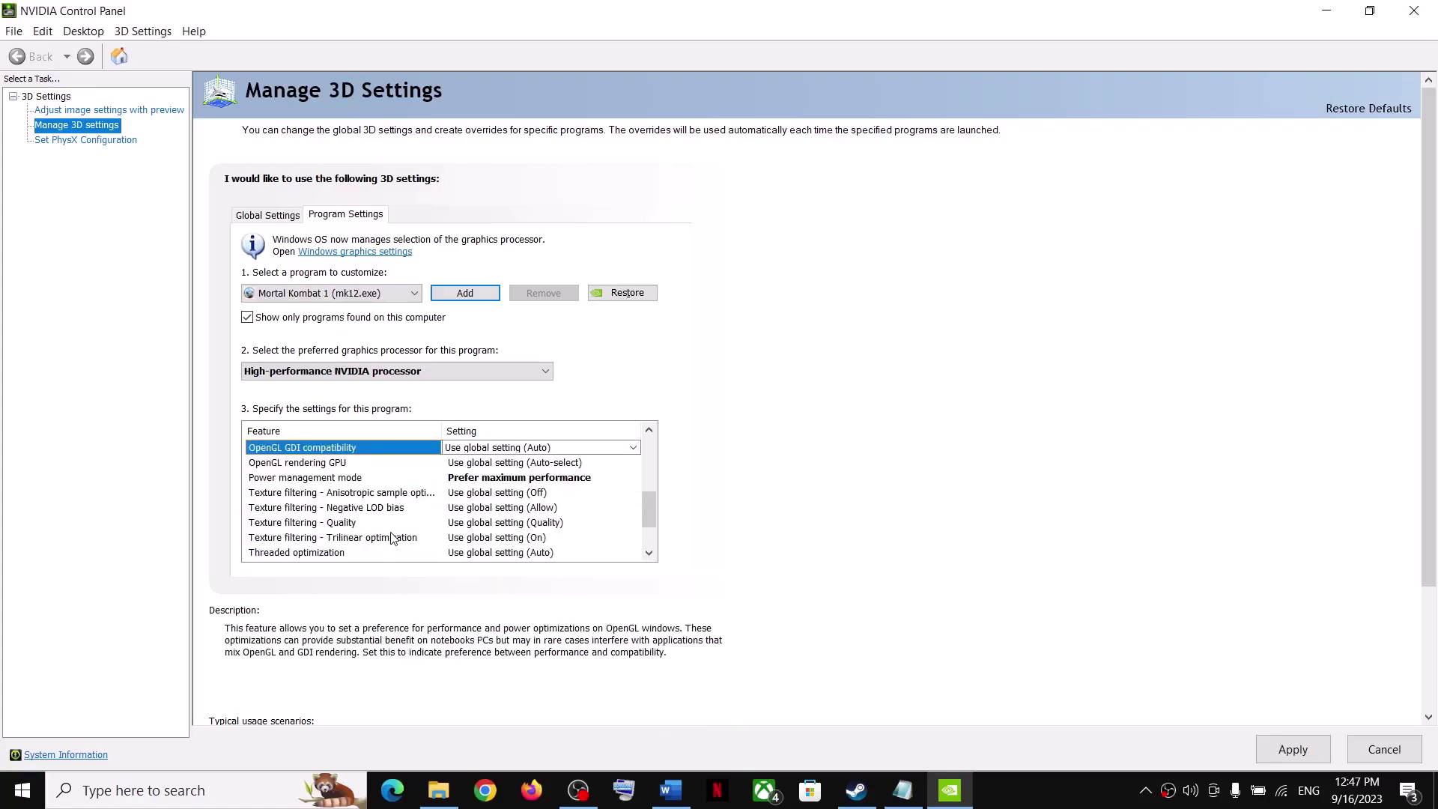
left_click(330, 480)
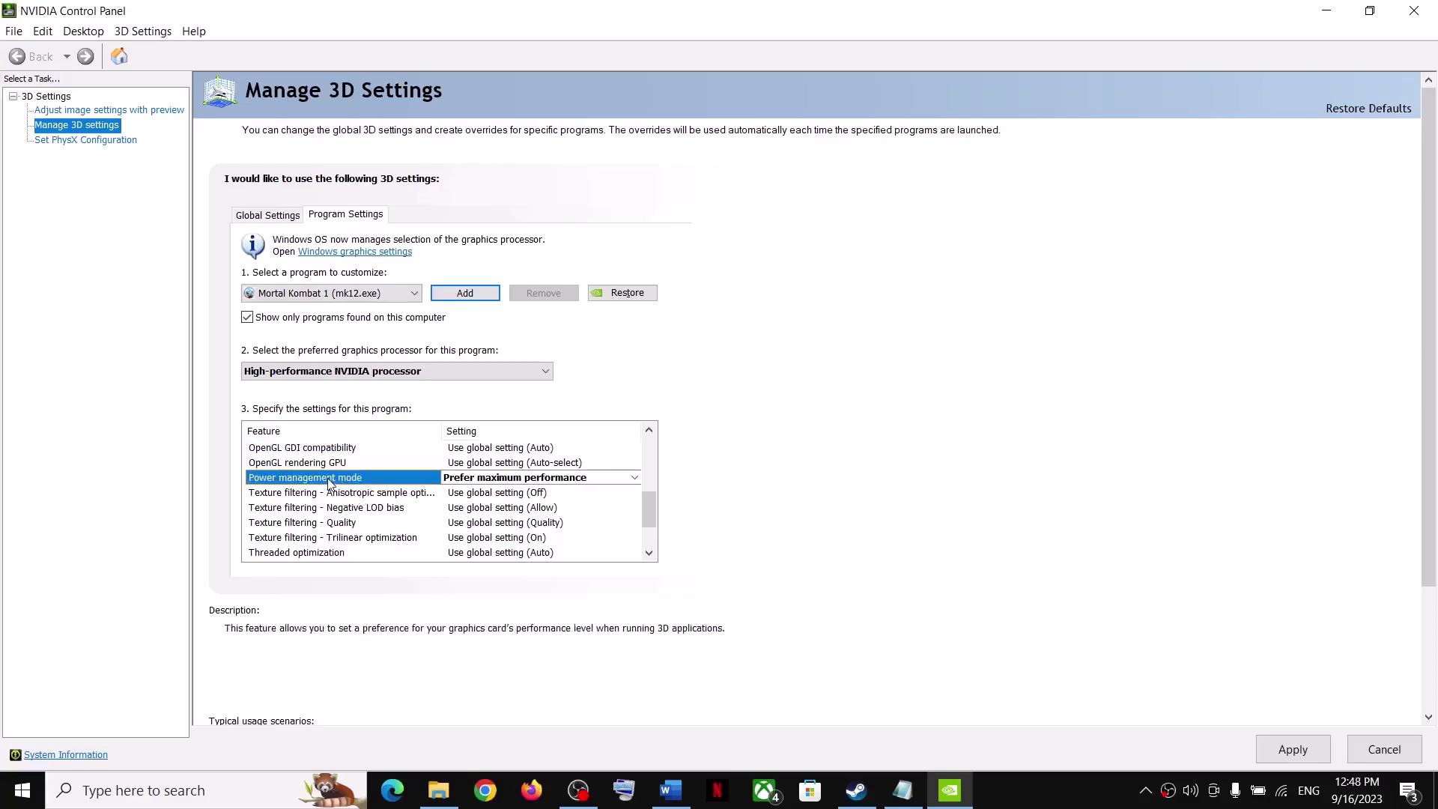
left_click(558, 477)
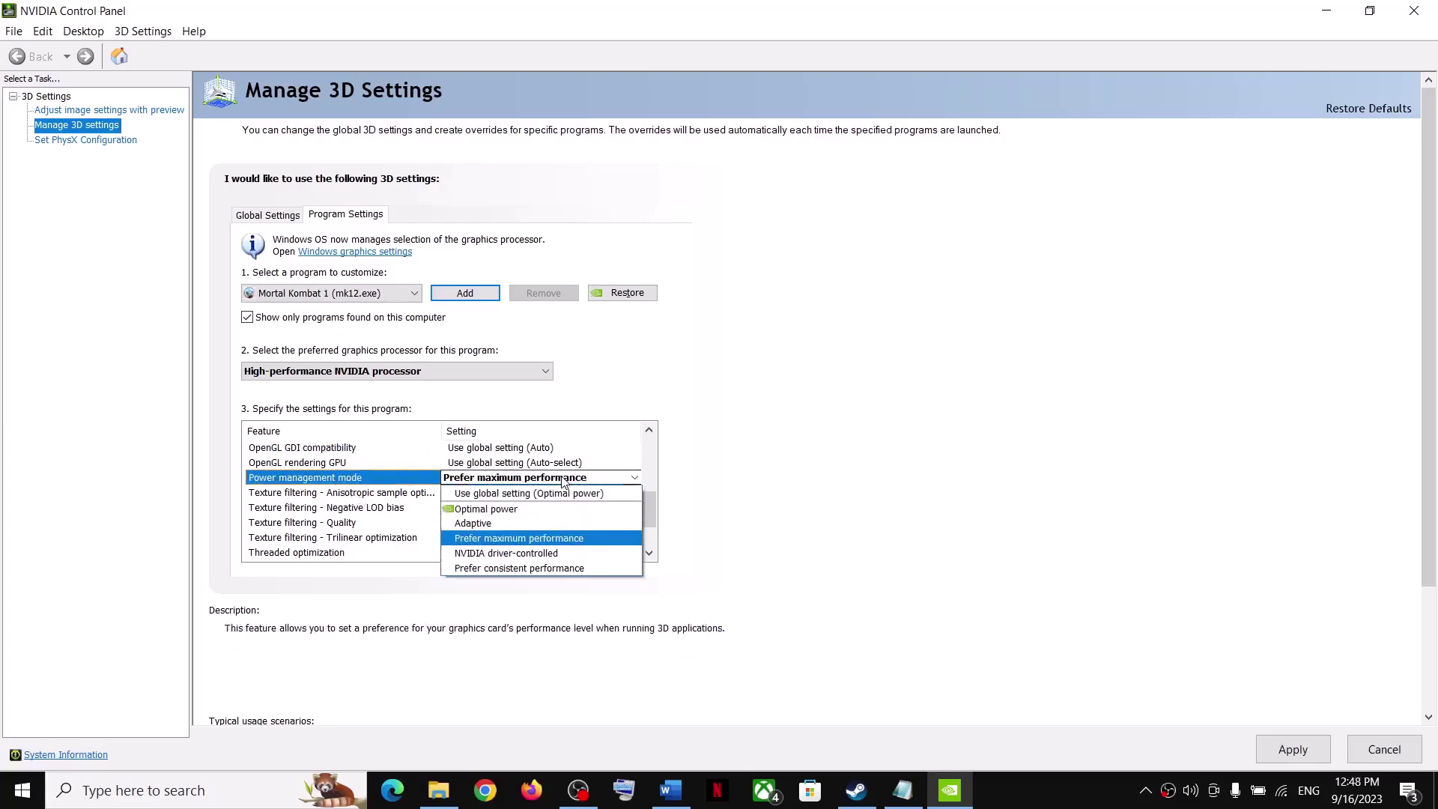
left_click(536, 542)
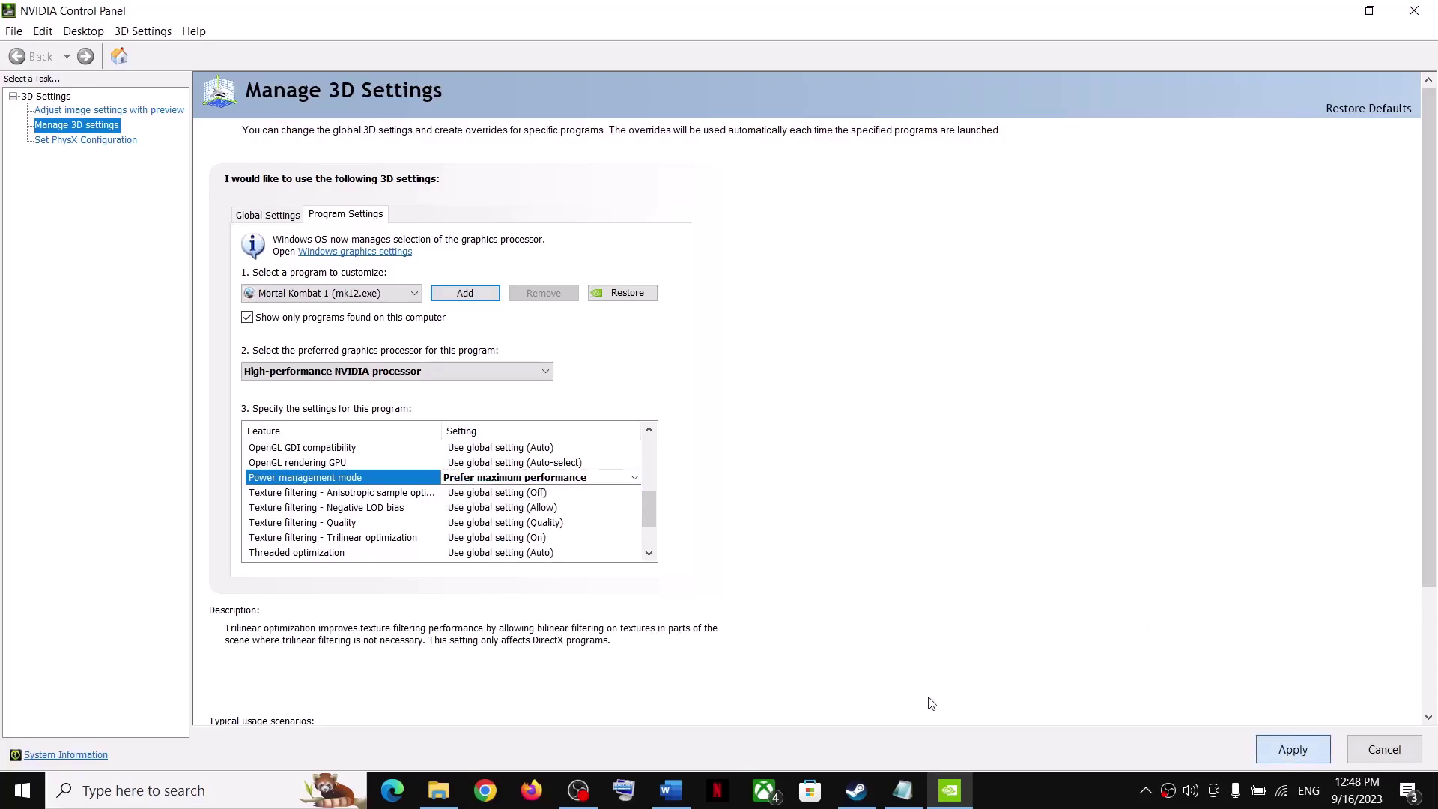
Step: Following the guide's note on both exe files, add MK12 from MK12\Binaries\Win64 as a program
left_click(670, 790)
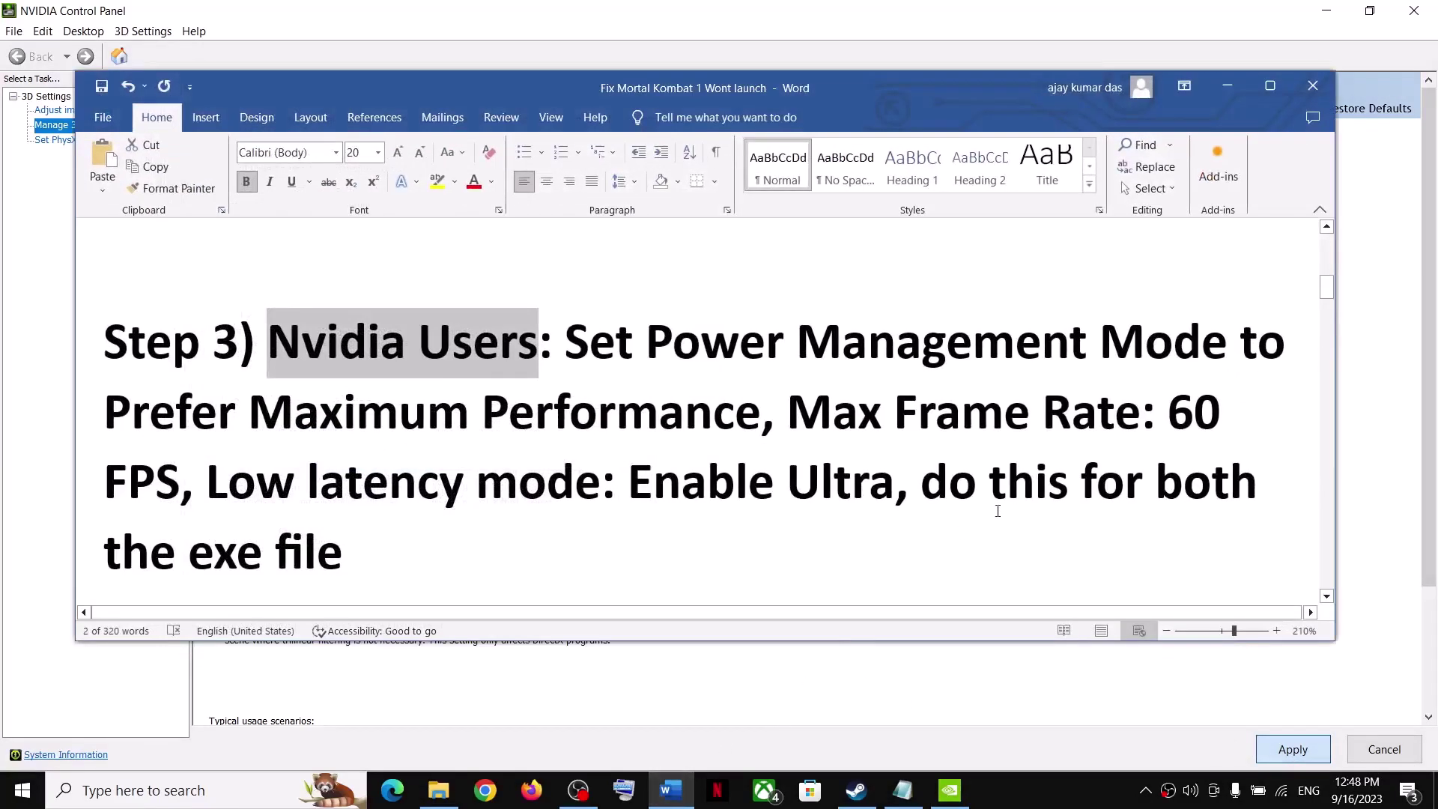
left_click_drag(939, 491, 405, 550)
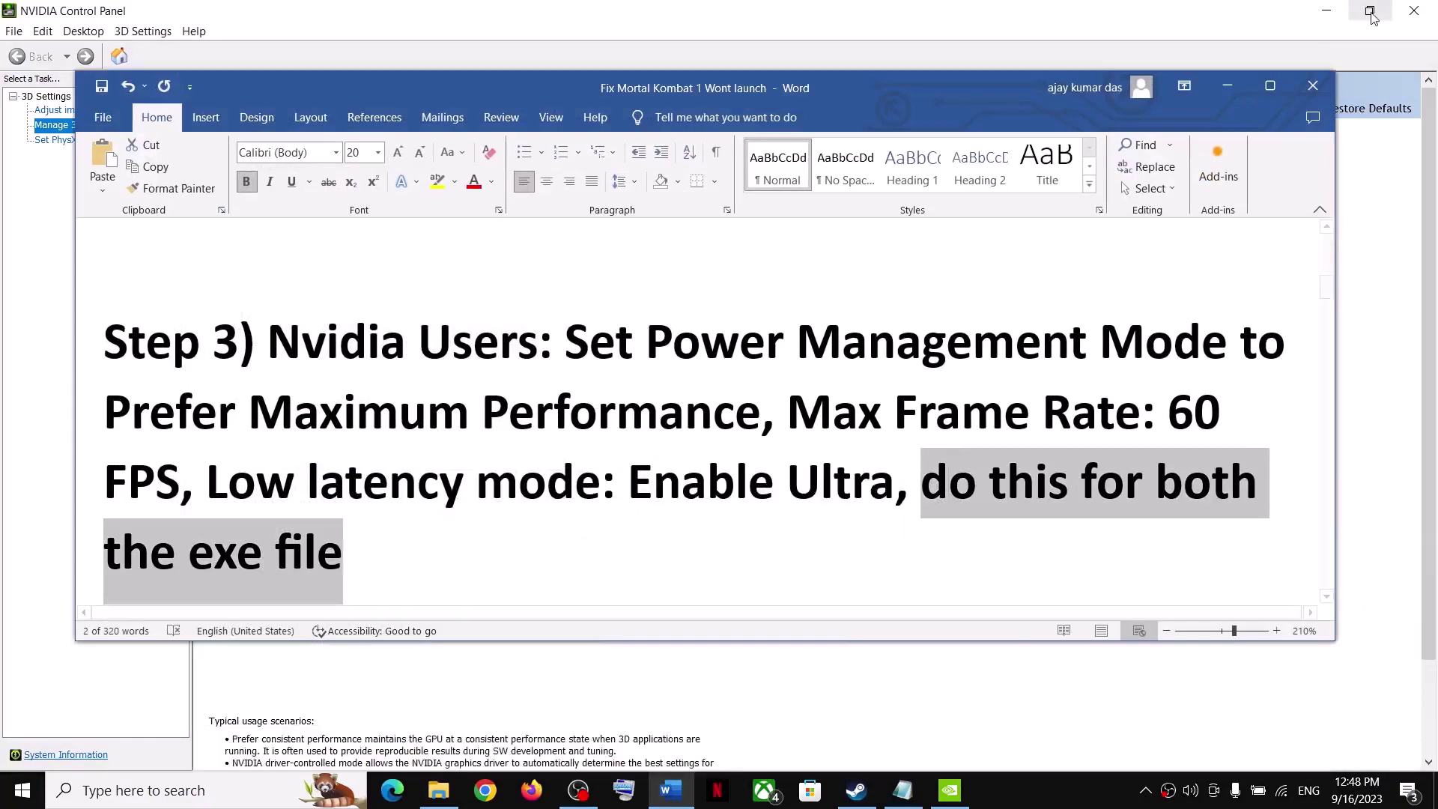
left_click(1227, 87)
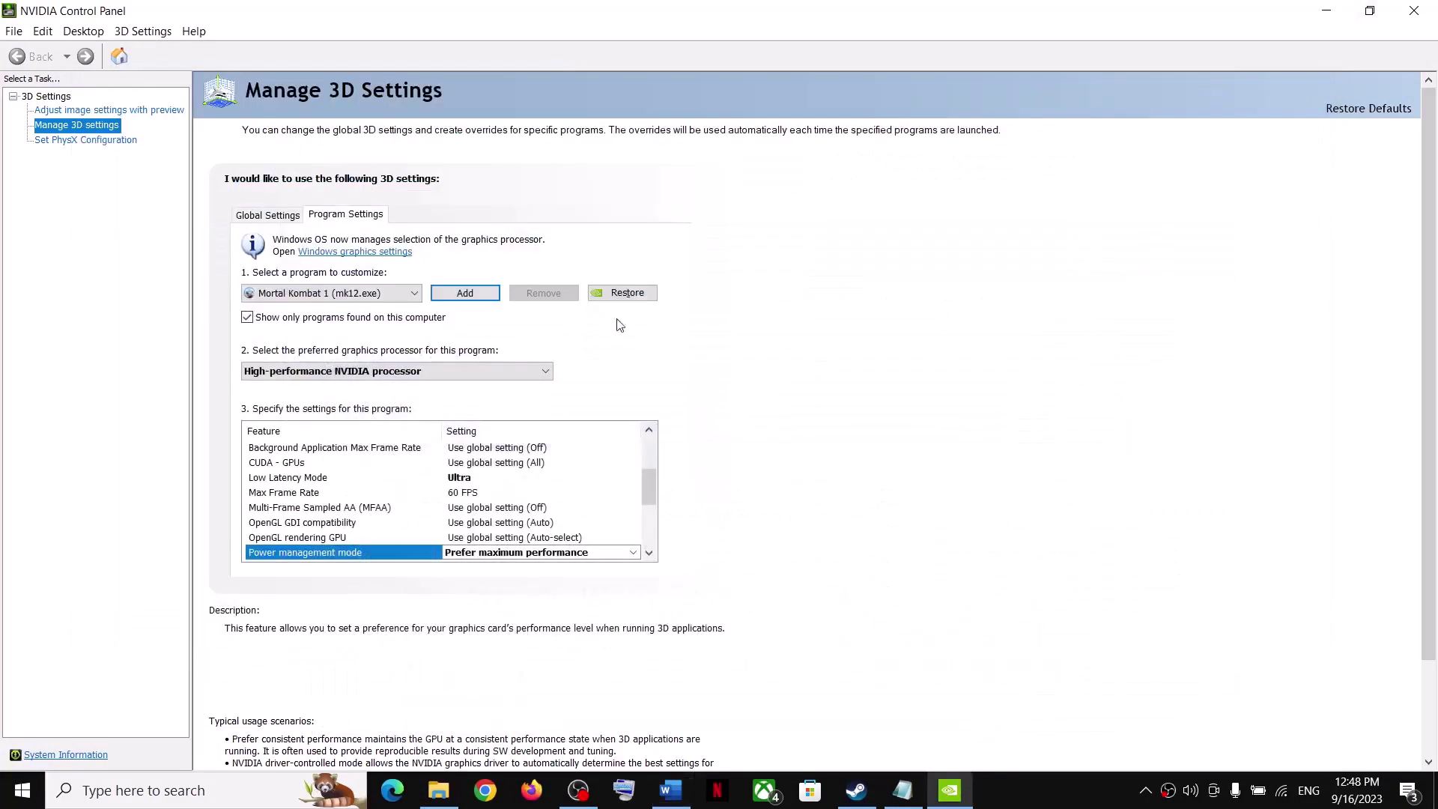
left_click(460, 298)
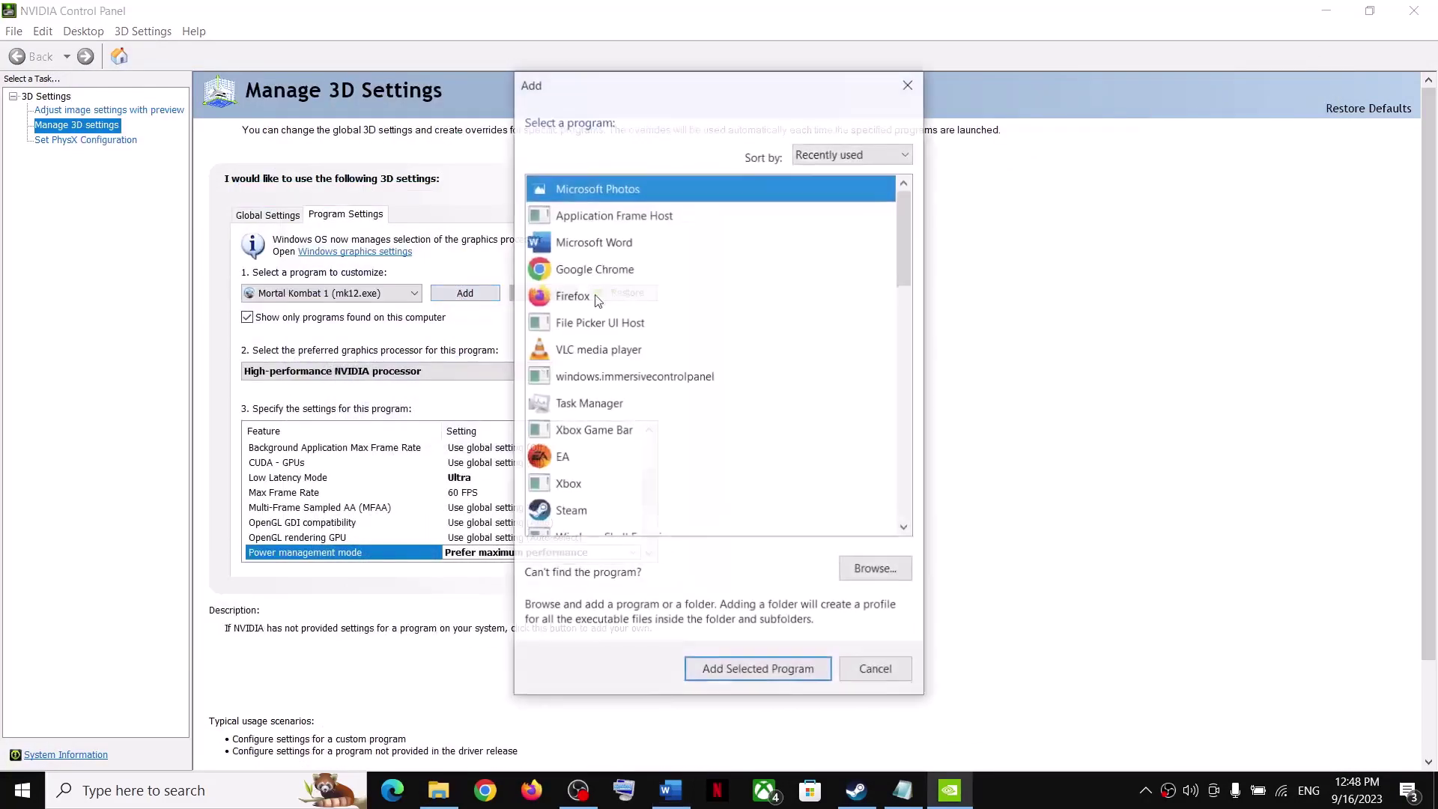
left_click(858, 581)
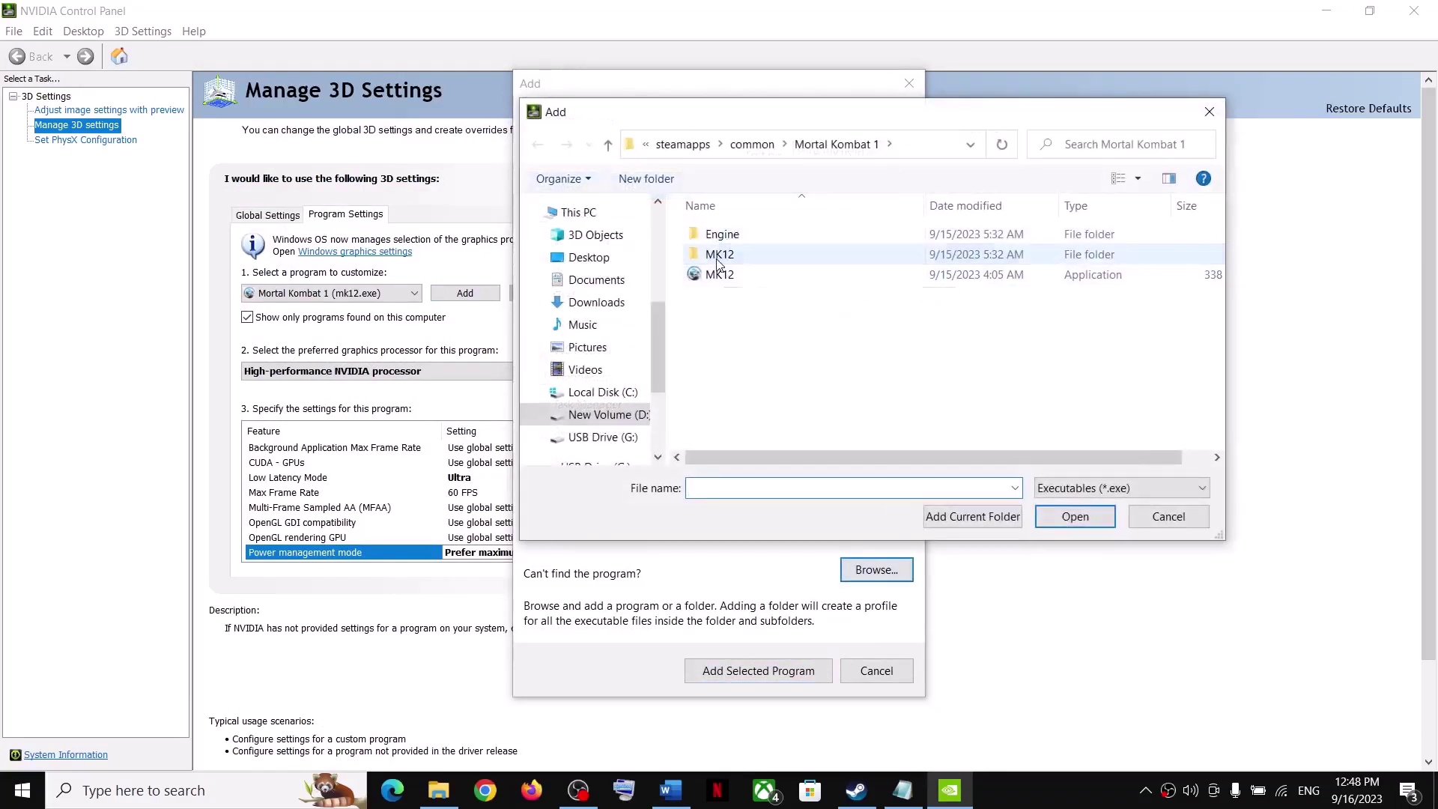
double_click(751, 257)
double_click(750, 235)
double_click(751, 238)
left_click(722, 238)
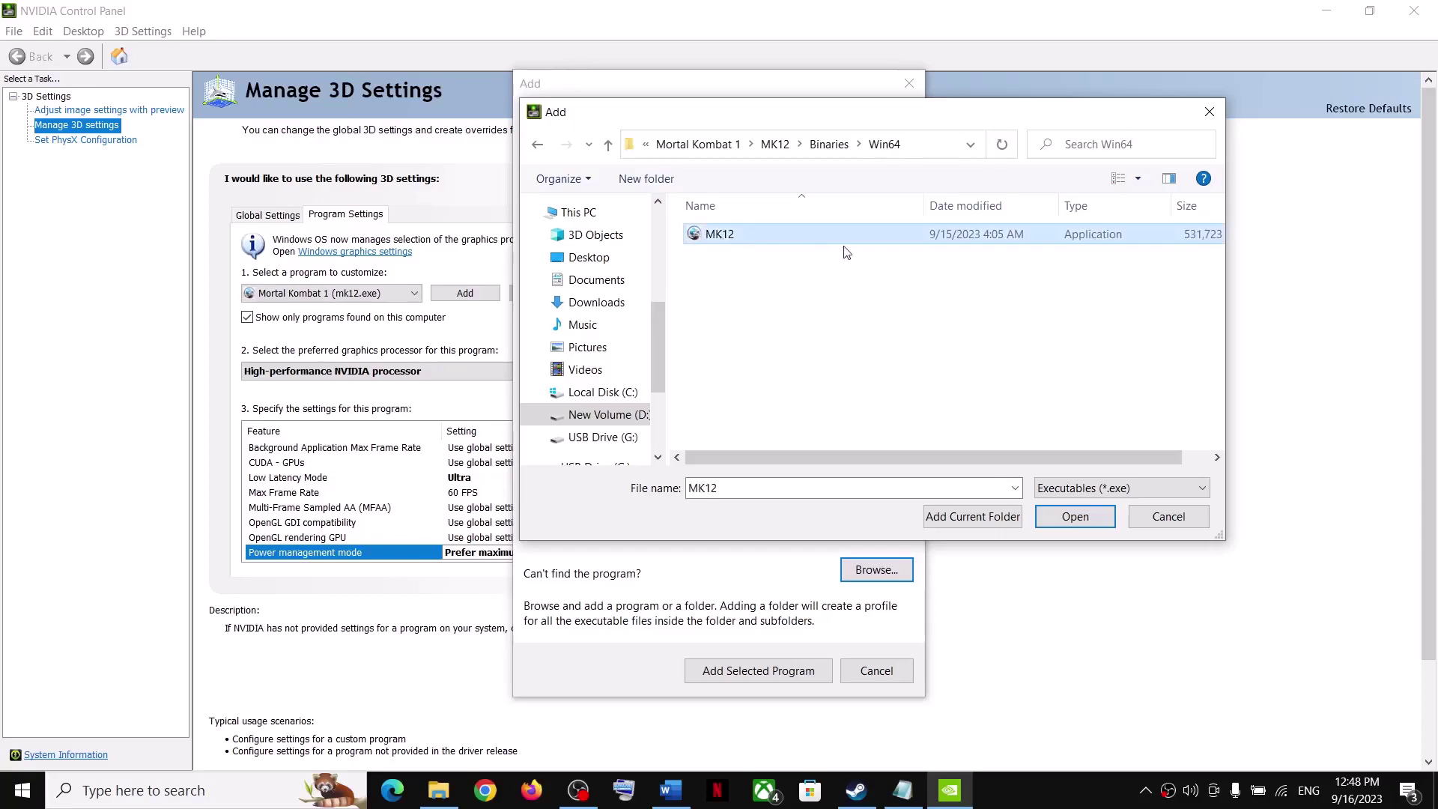
left_click(1073, 518)
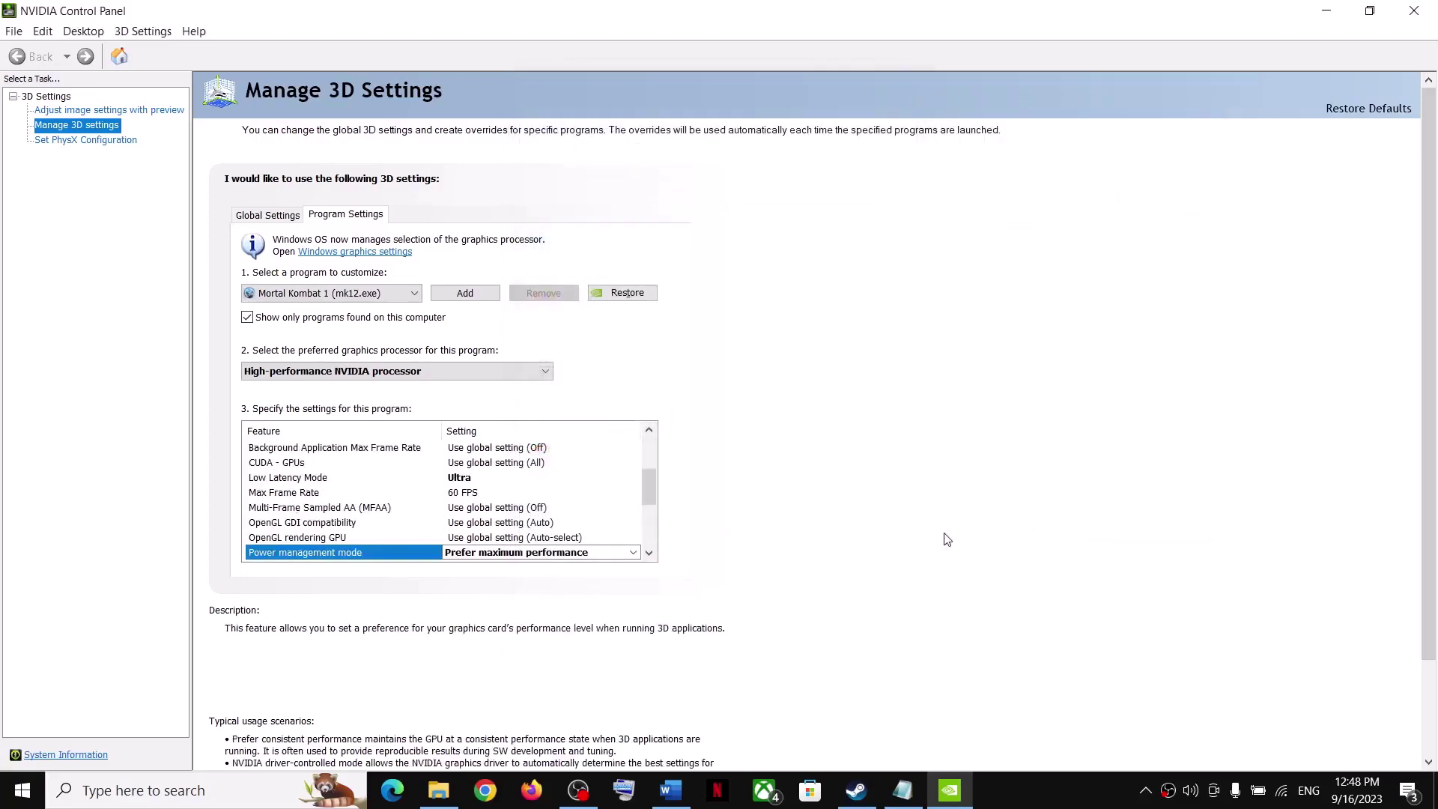
Step: Set the high-performance NVIDIA processor, Ultra Low Latency Mode, and a 60 FPS frame cap
left_click(368, 371)
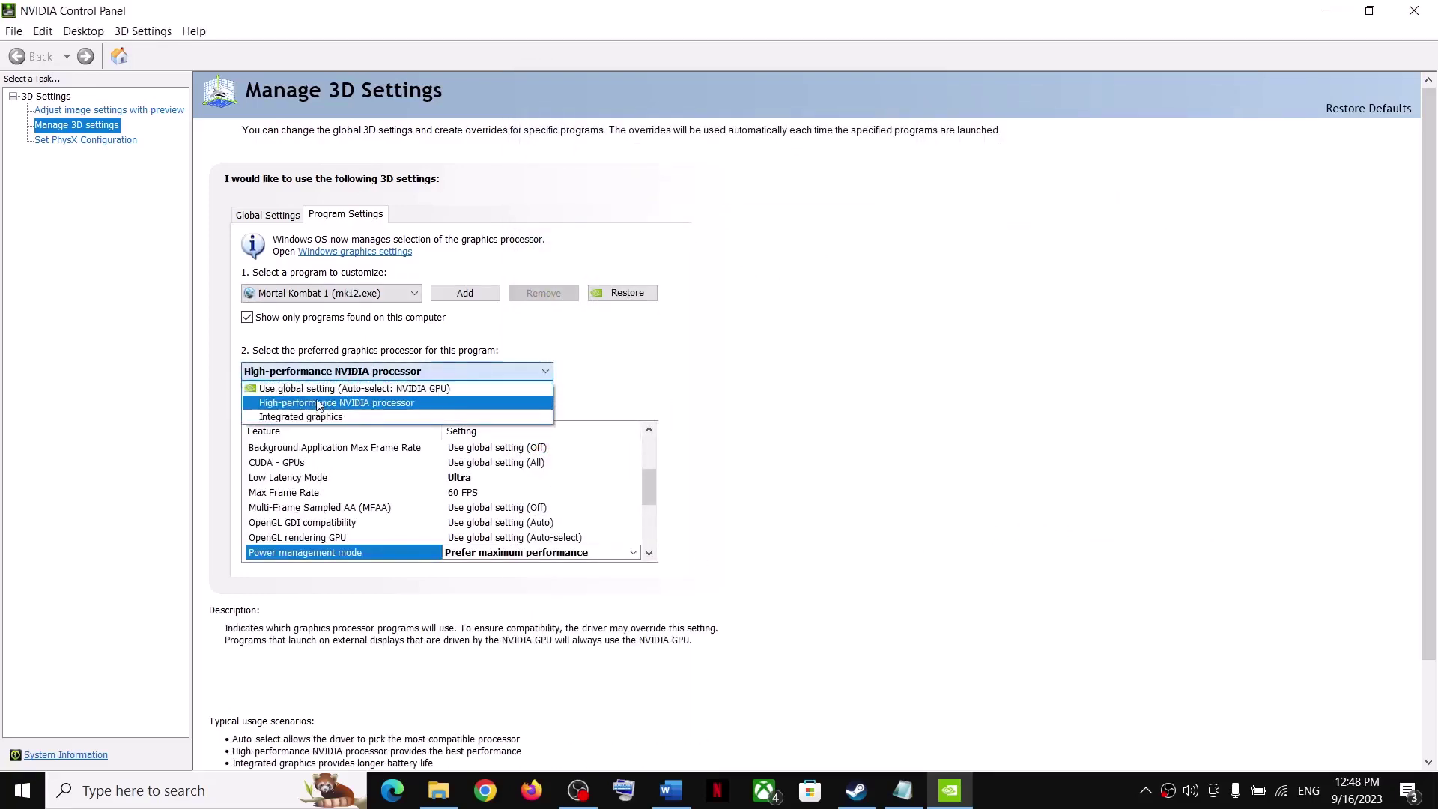
left_click(317, 402)
left_click(456, 478)
left_click(457, 478)
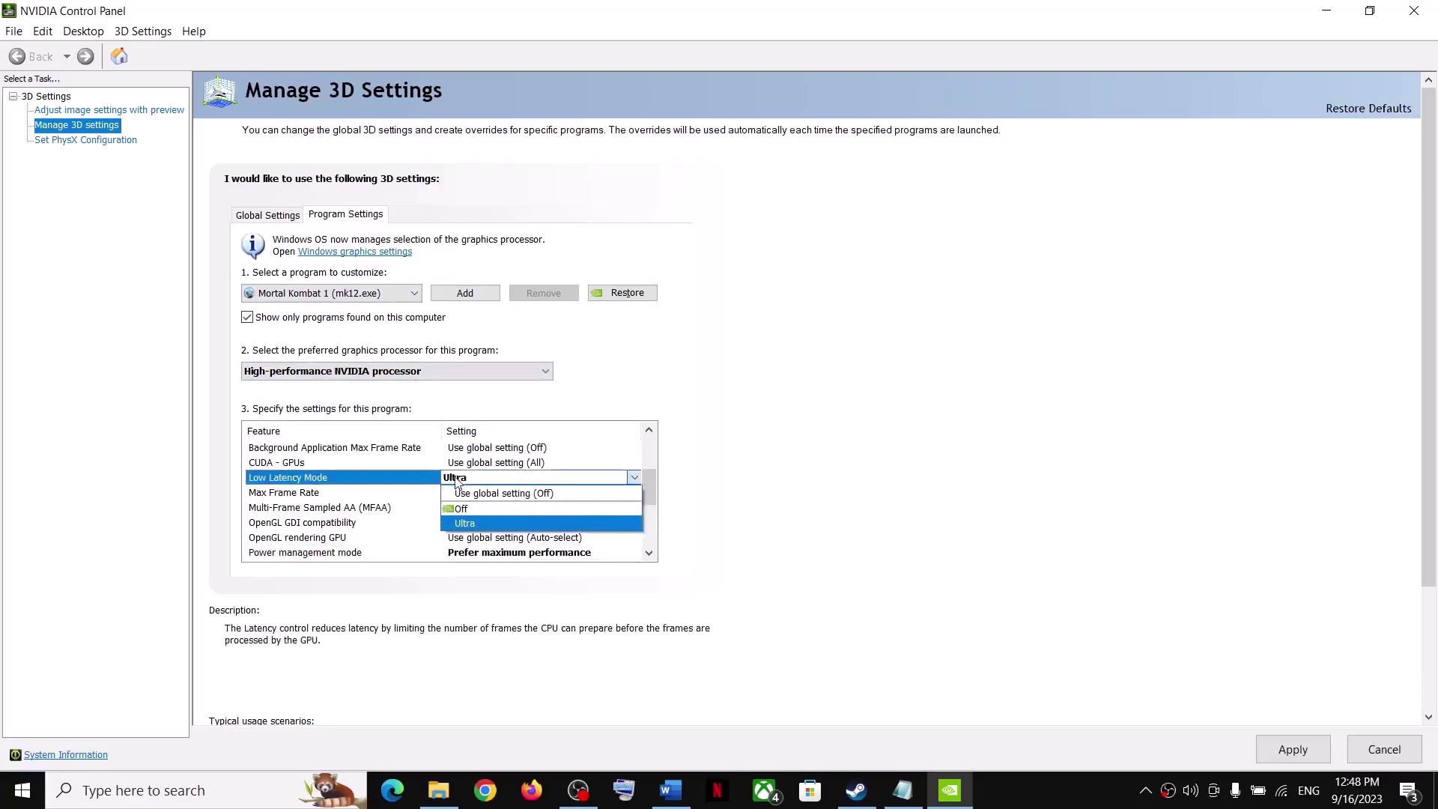
left_click(478, 523)
left_click(535, 492)
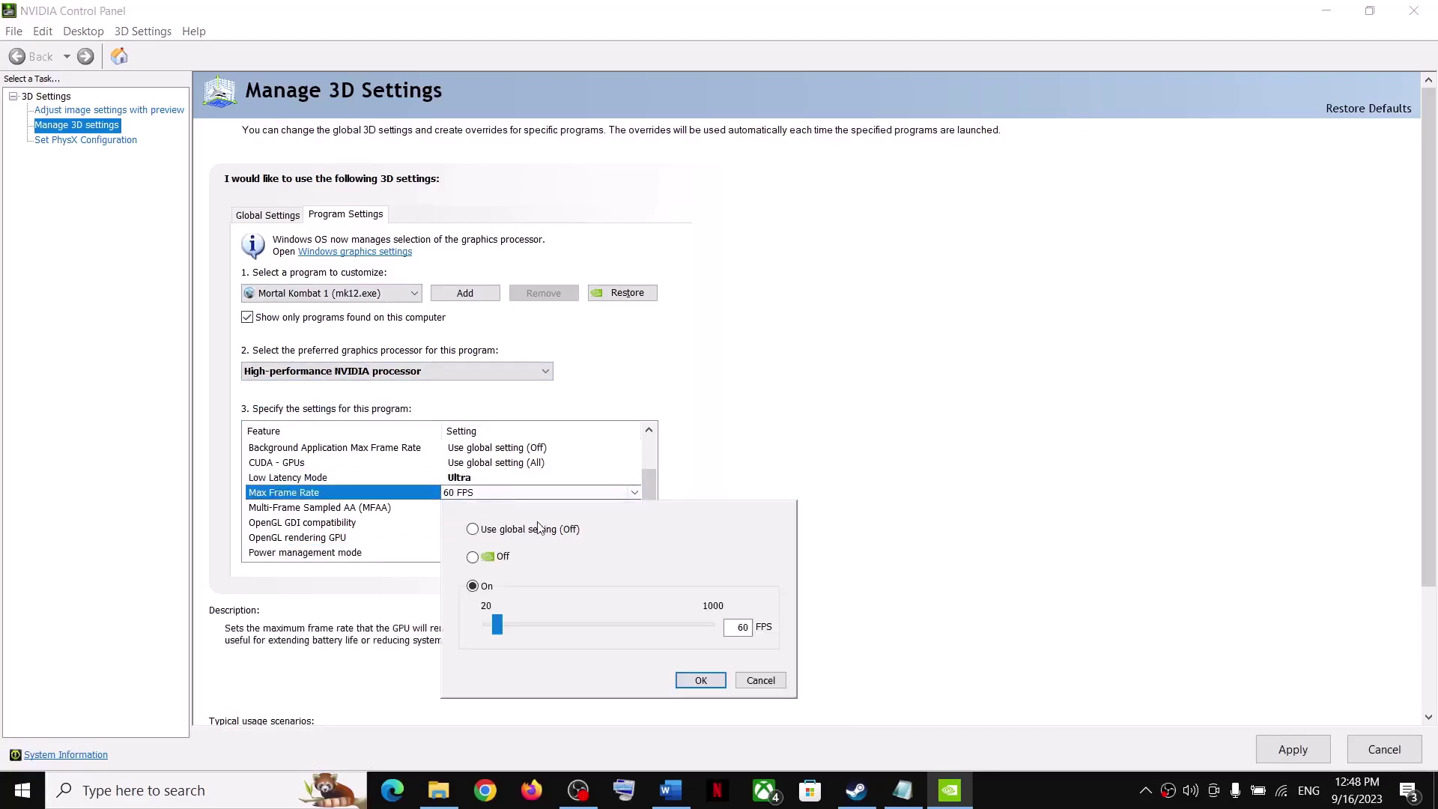
left_click(702, 682)
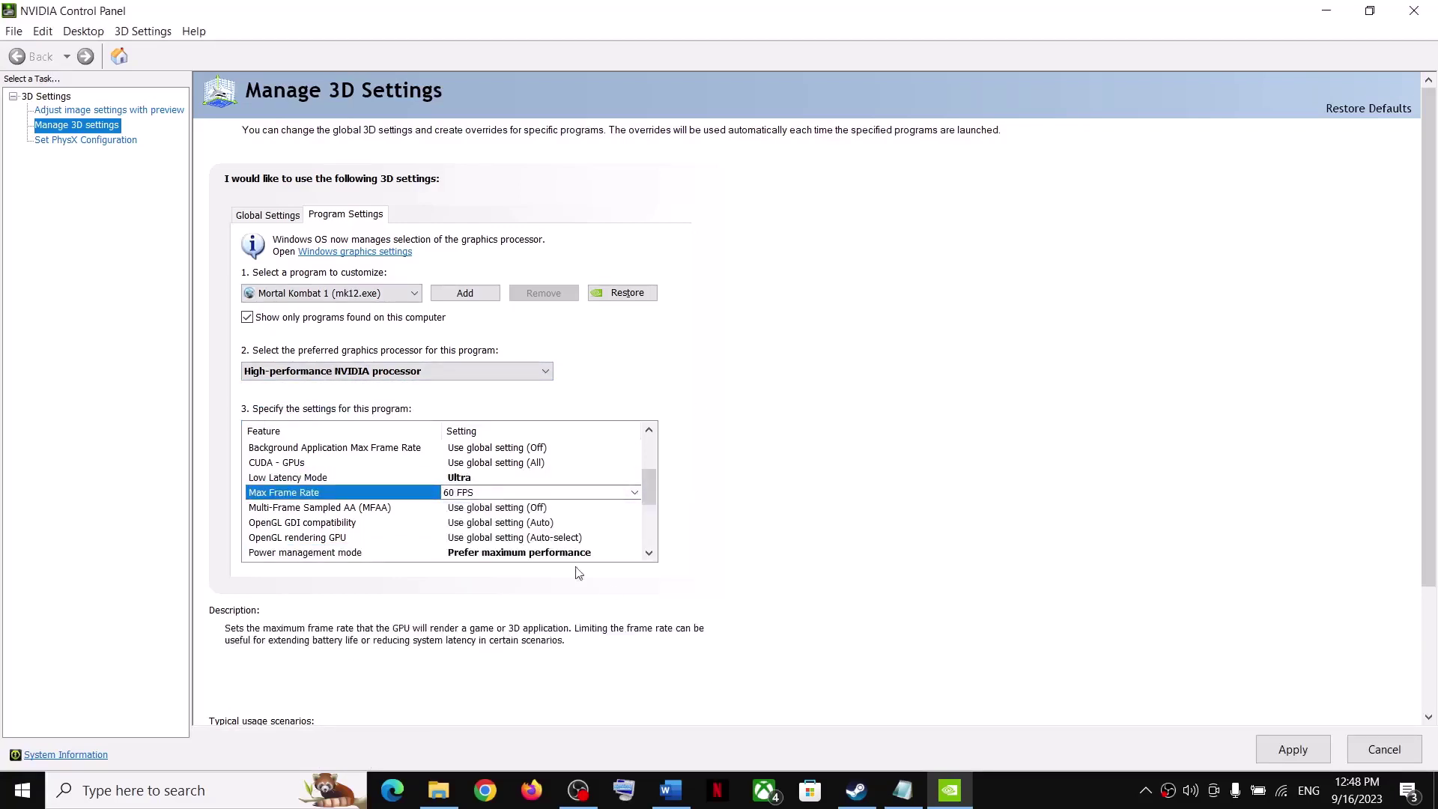
Step: Set power management to Prefer maximum performance, apply, and close NVIDIA Control Panel
scroll(444, 530, "down", 1)
left_click(525, 507)
left_click(524, 507)
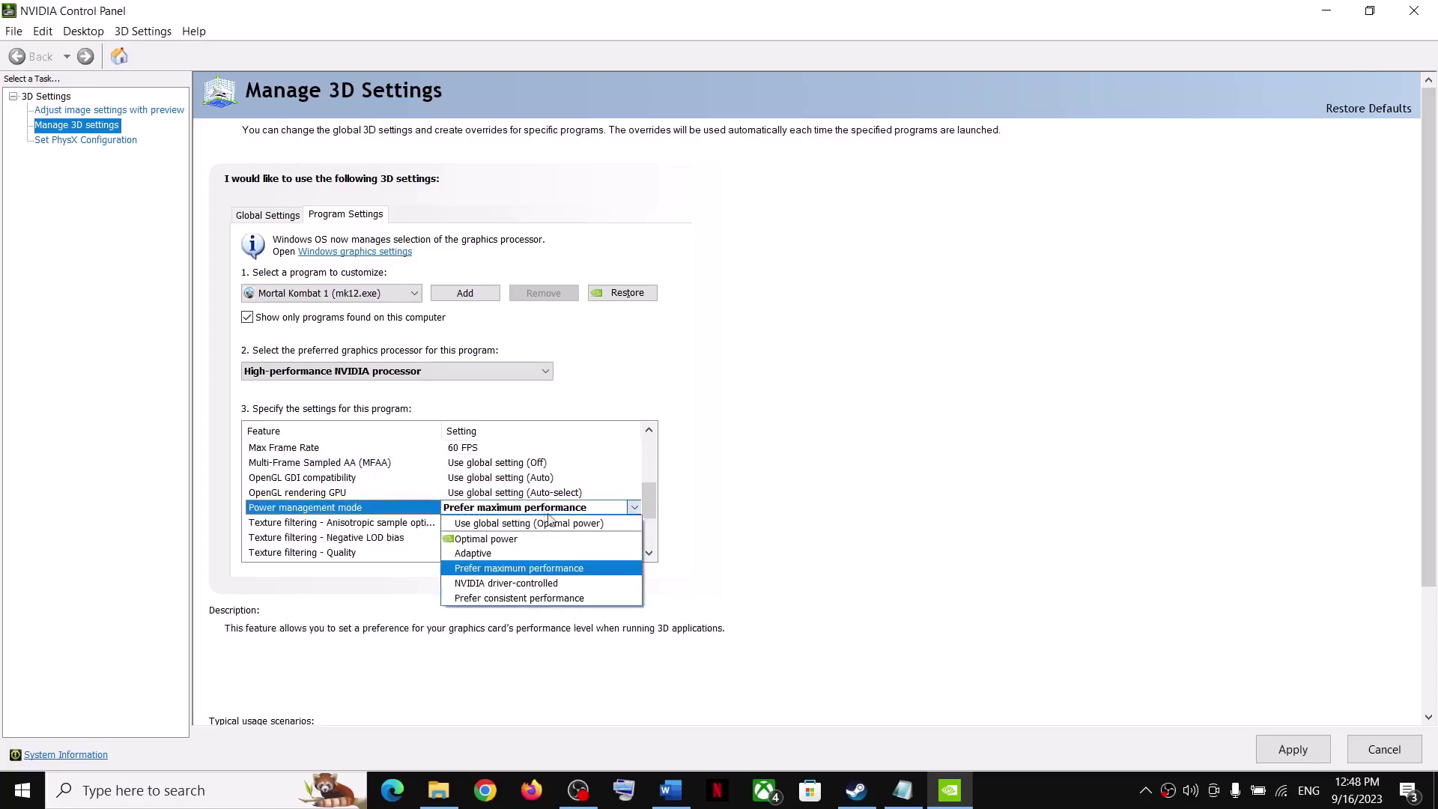
left_click(508, 570)
left_click(843, 550)
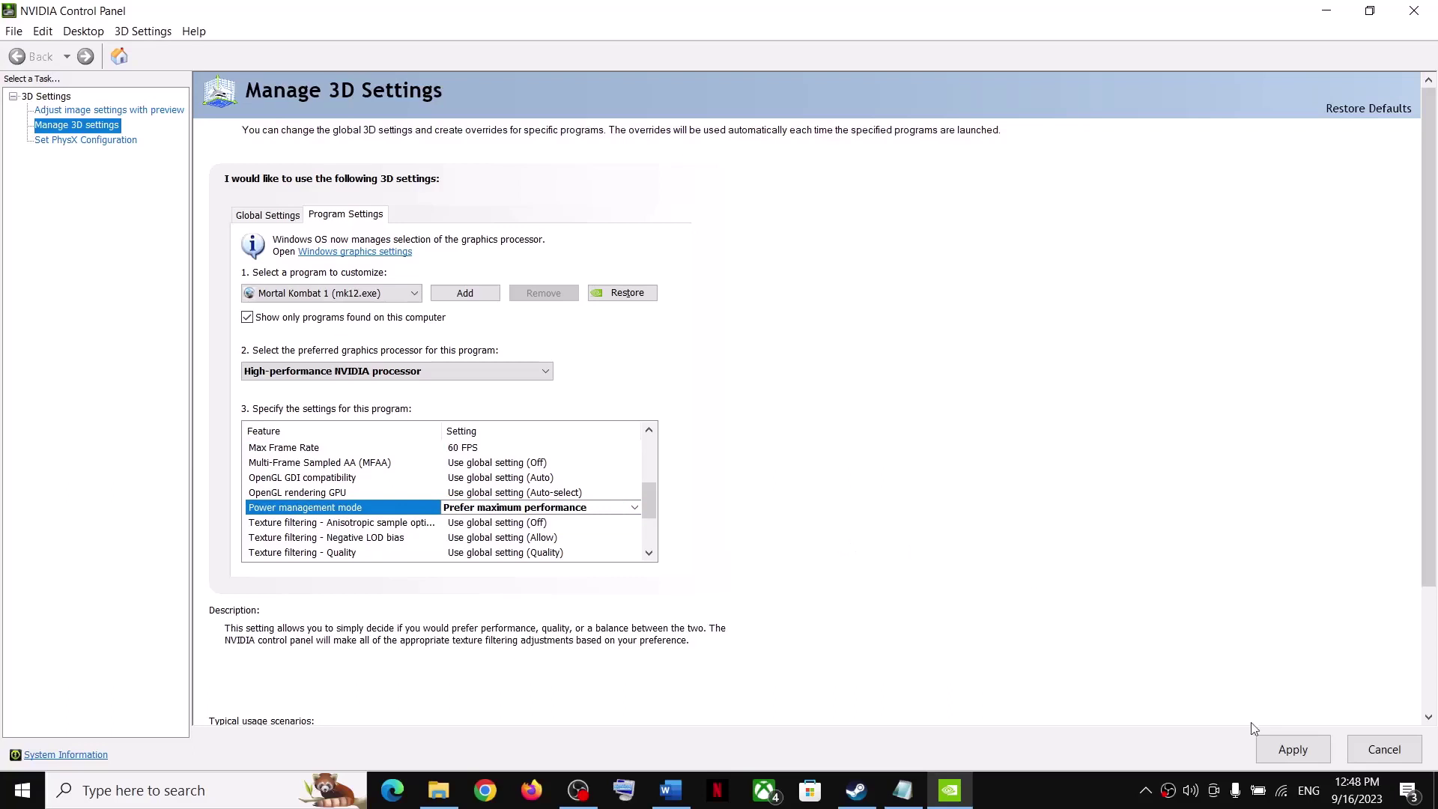
left_click(1292, 750)
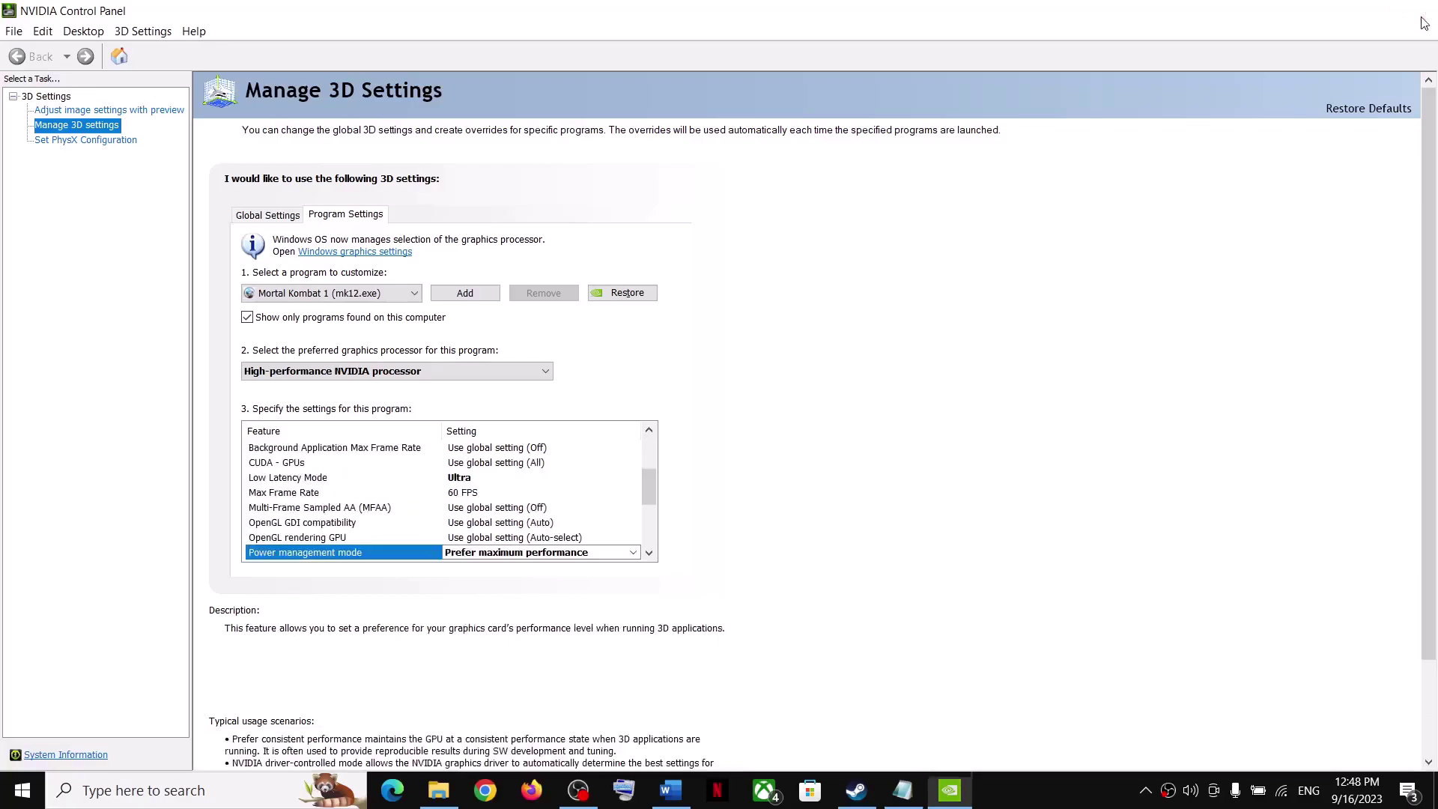
left_click(1415, 10)
Step: With Steam behind it, highlight Step 4's 'Launch the game from the game installation folder' in Word
left_click(856, 790)
left_click(670, 790)
scroll(493, 502, "down", 4)
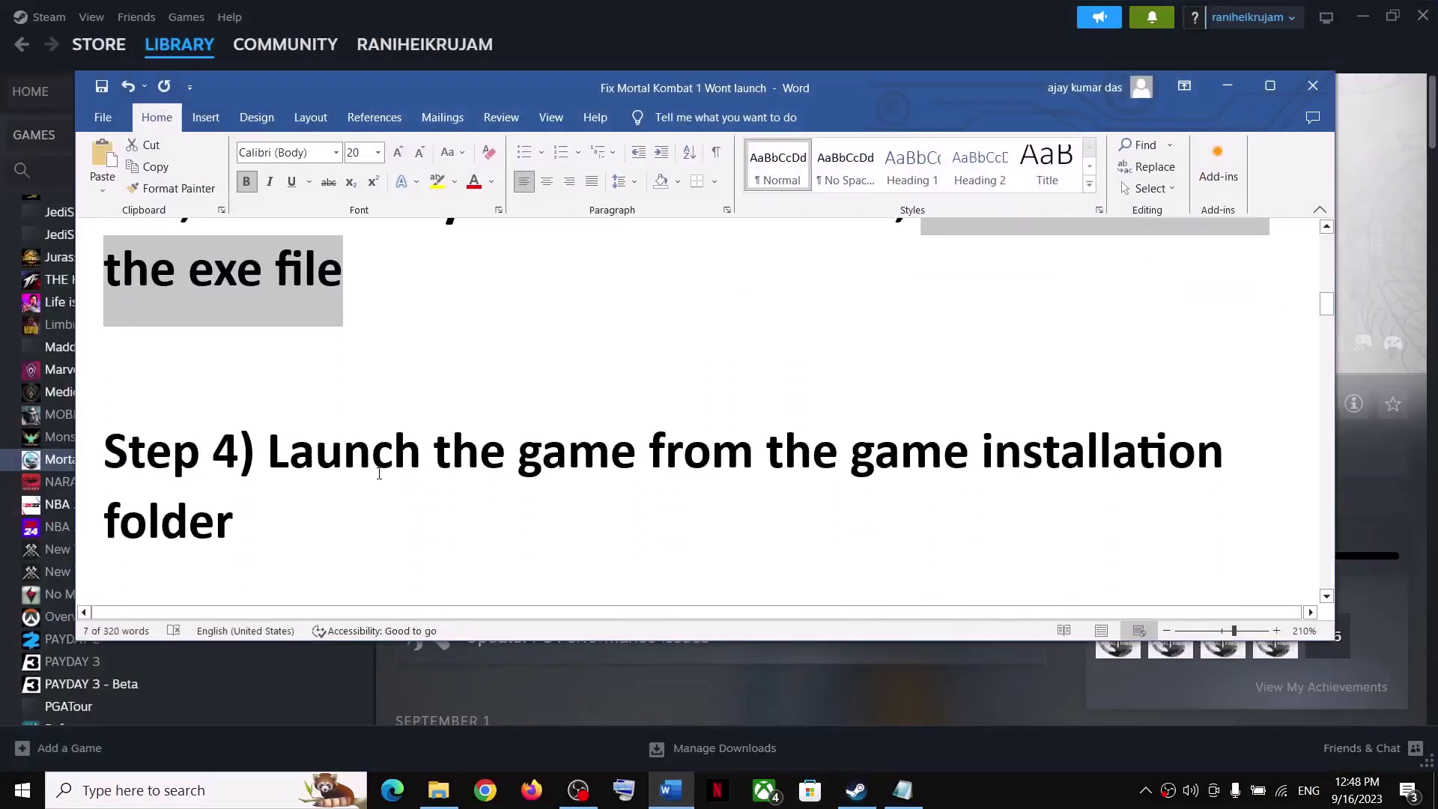
left_click_drag(268, 456, 892, 517)
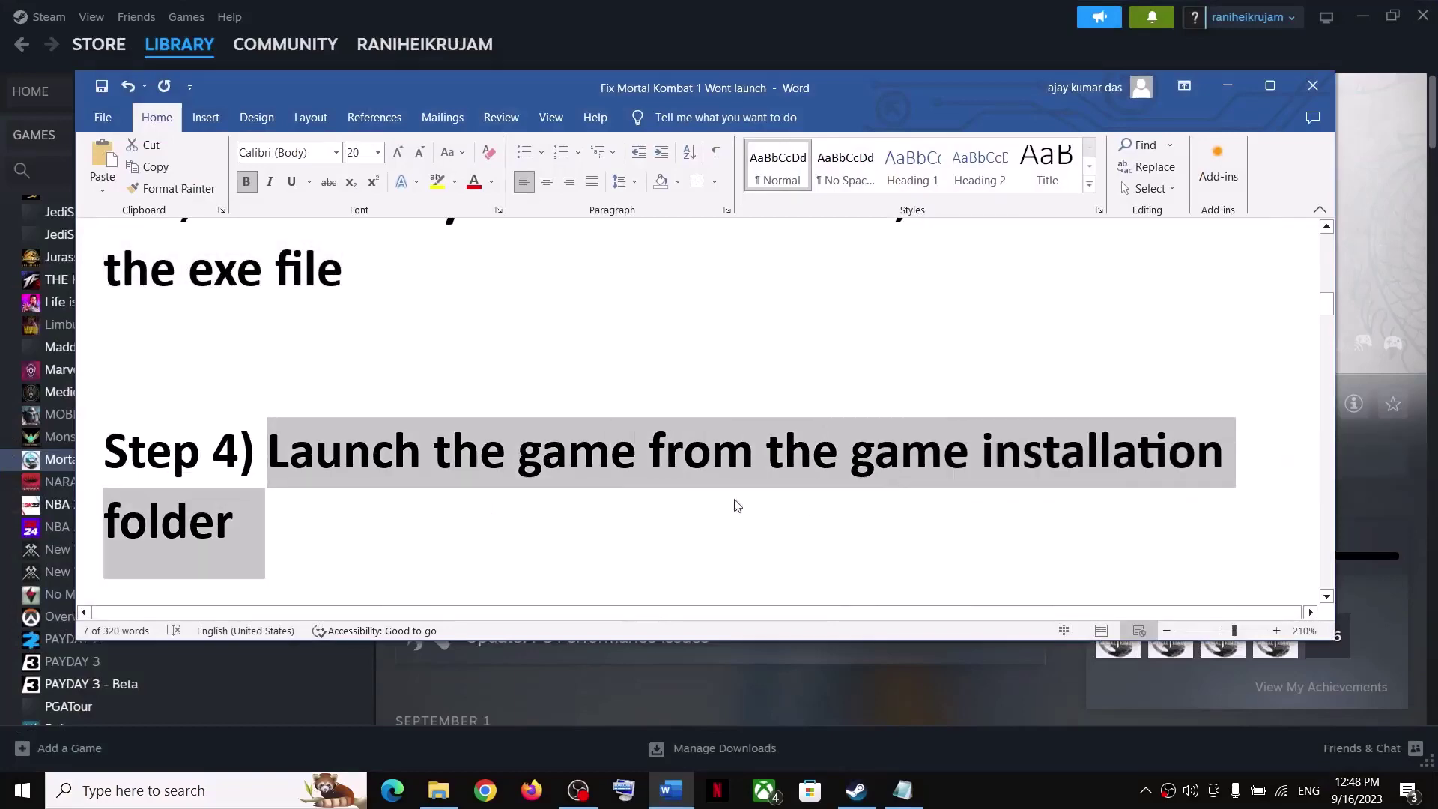
left_click(1227, 85)
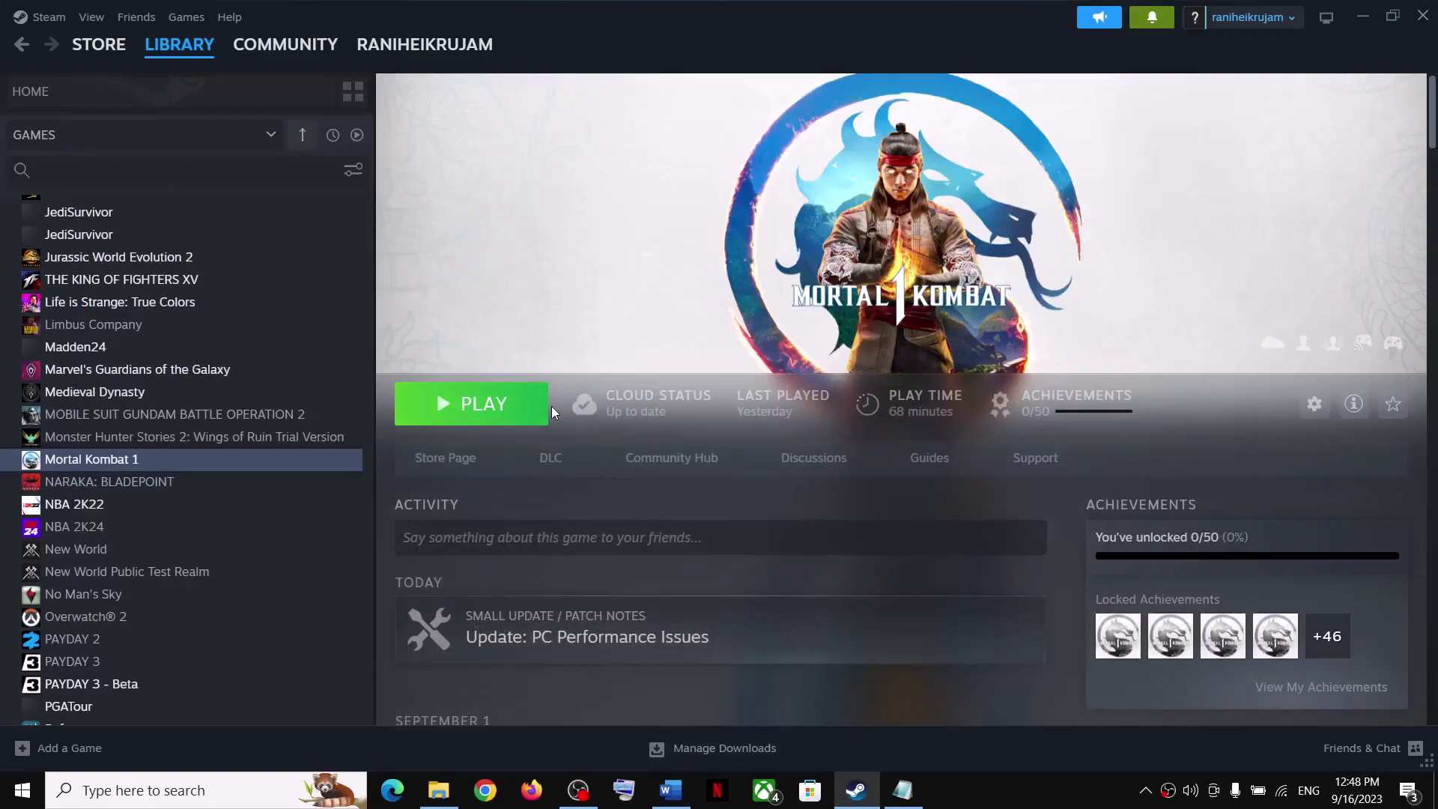
Step: Browse Mortal Kombat 1's local files from the Steam library and select the MK12 launcher
right_click(99, 468)
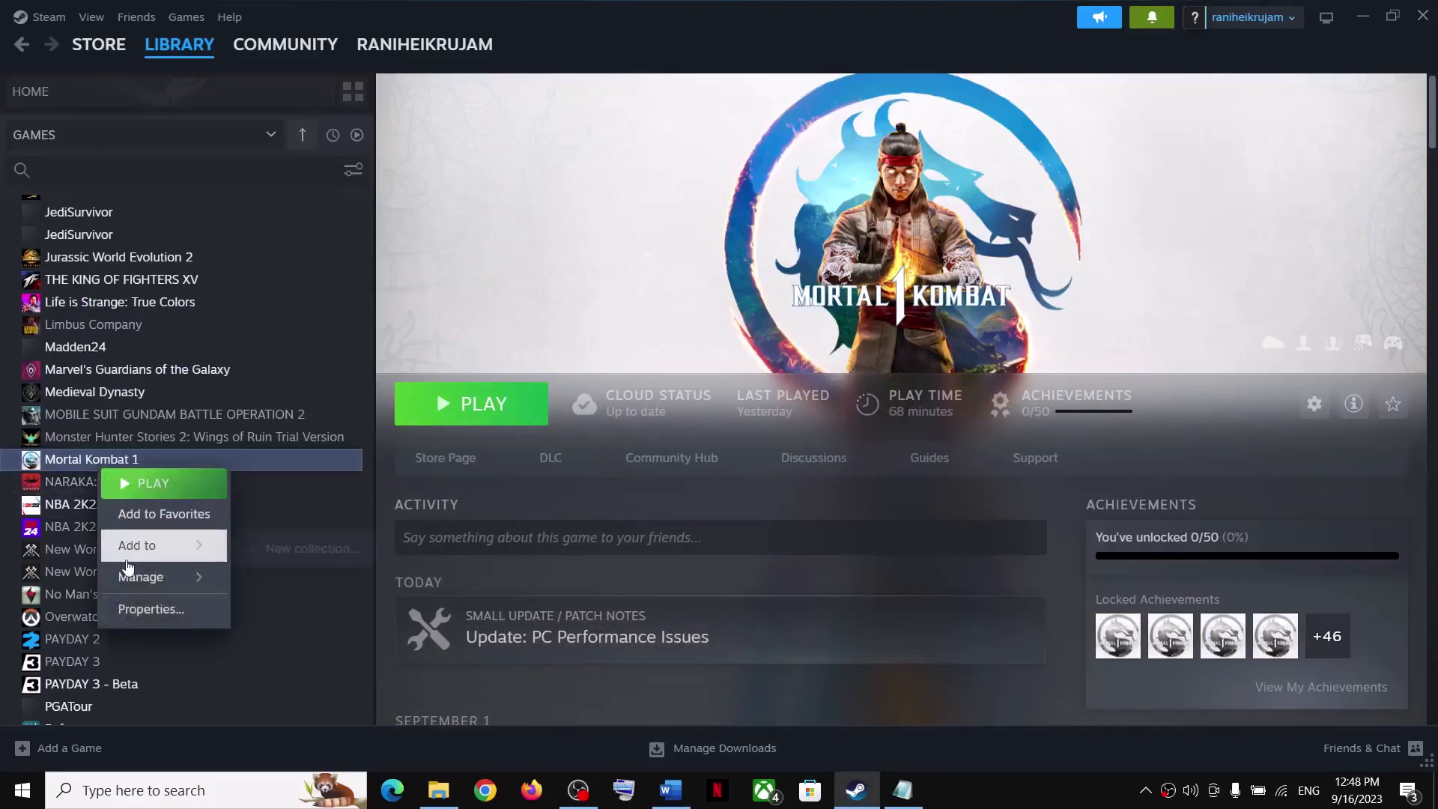
mouse_move(131, 575)
left_click(325, 615)
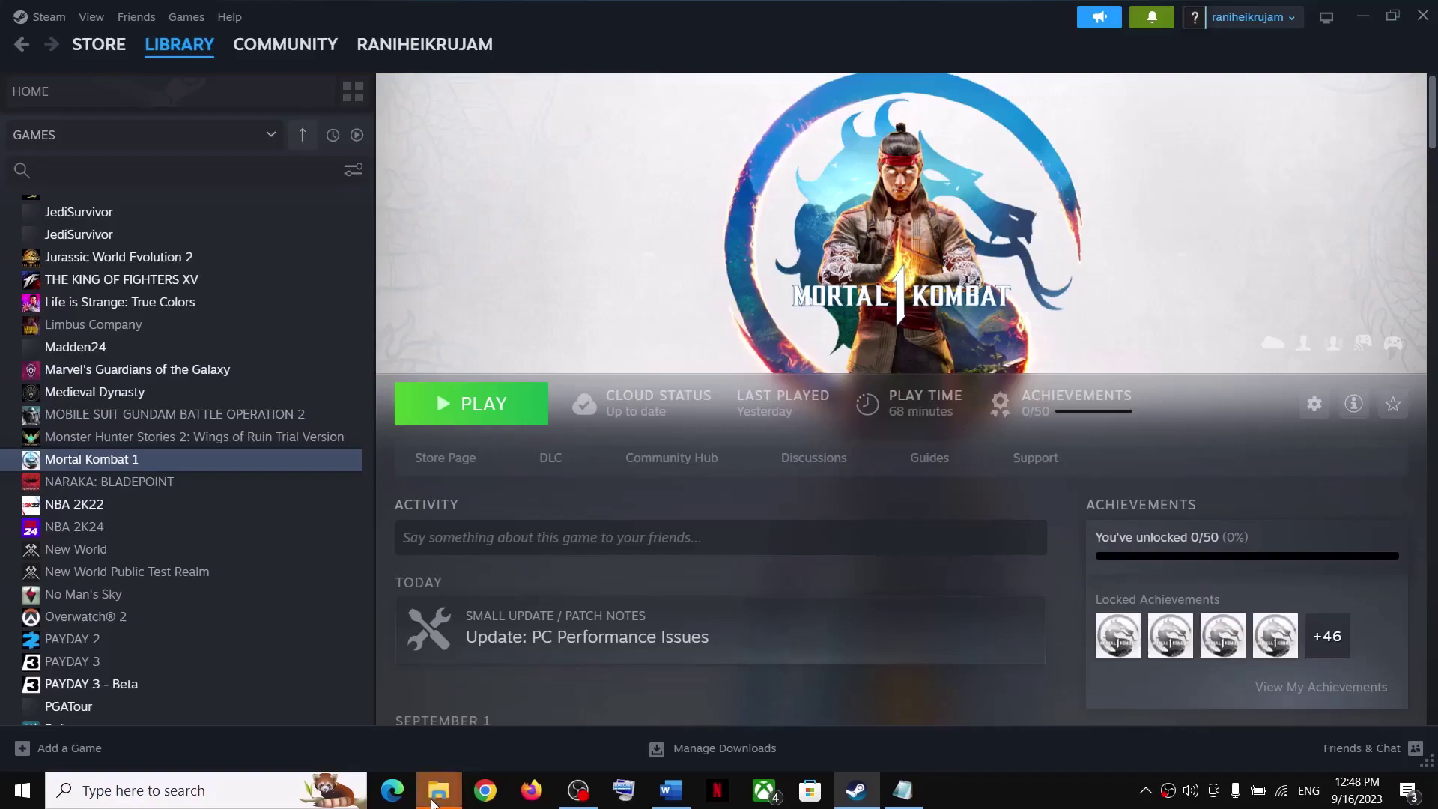
mouse_move(439, 794)
left_click(537, 696)
left_click(204, 165)
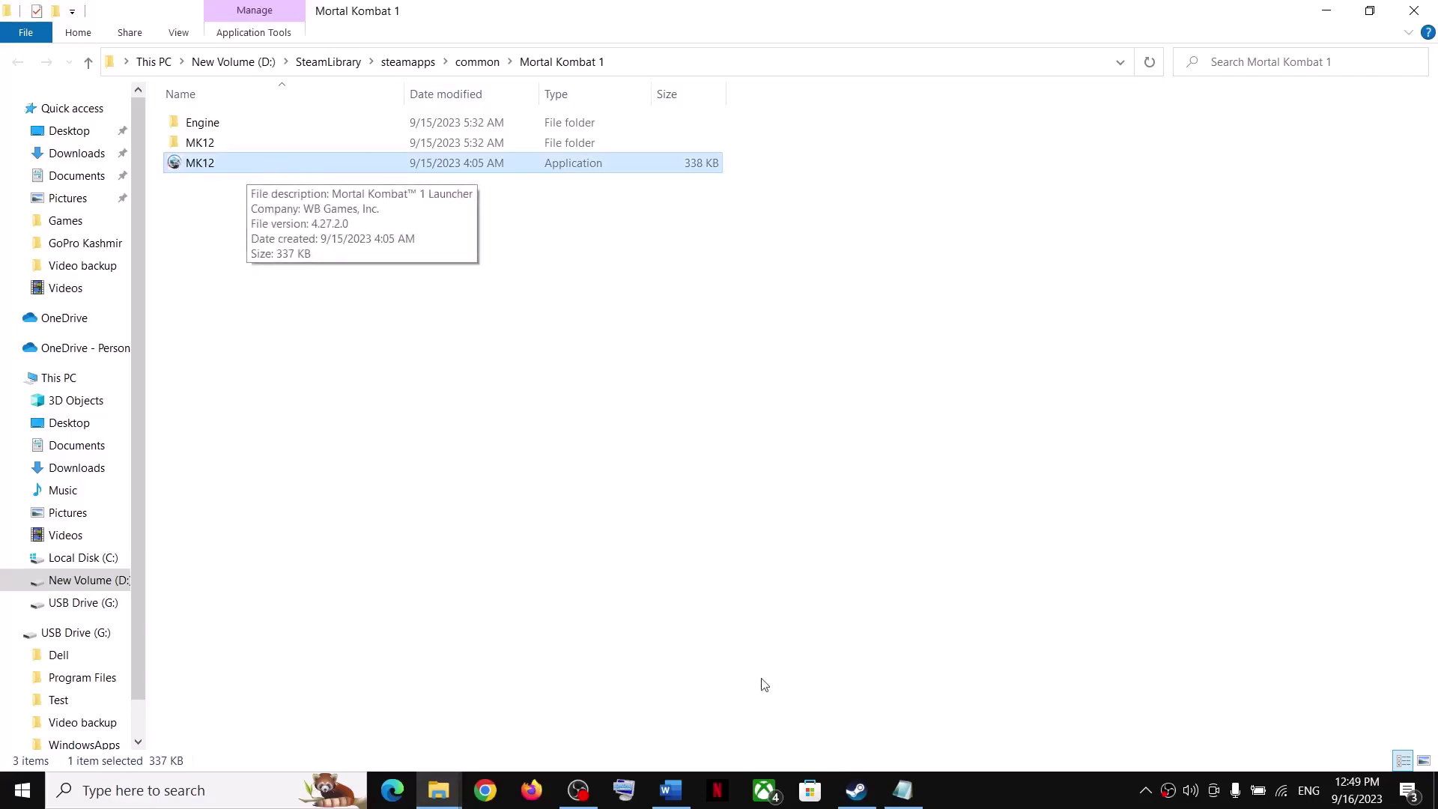
Step: Minimise Steam and check the MK12 launcher's context menu in the game folder
left_click(856, 790)
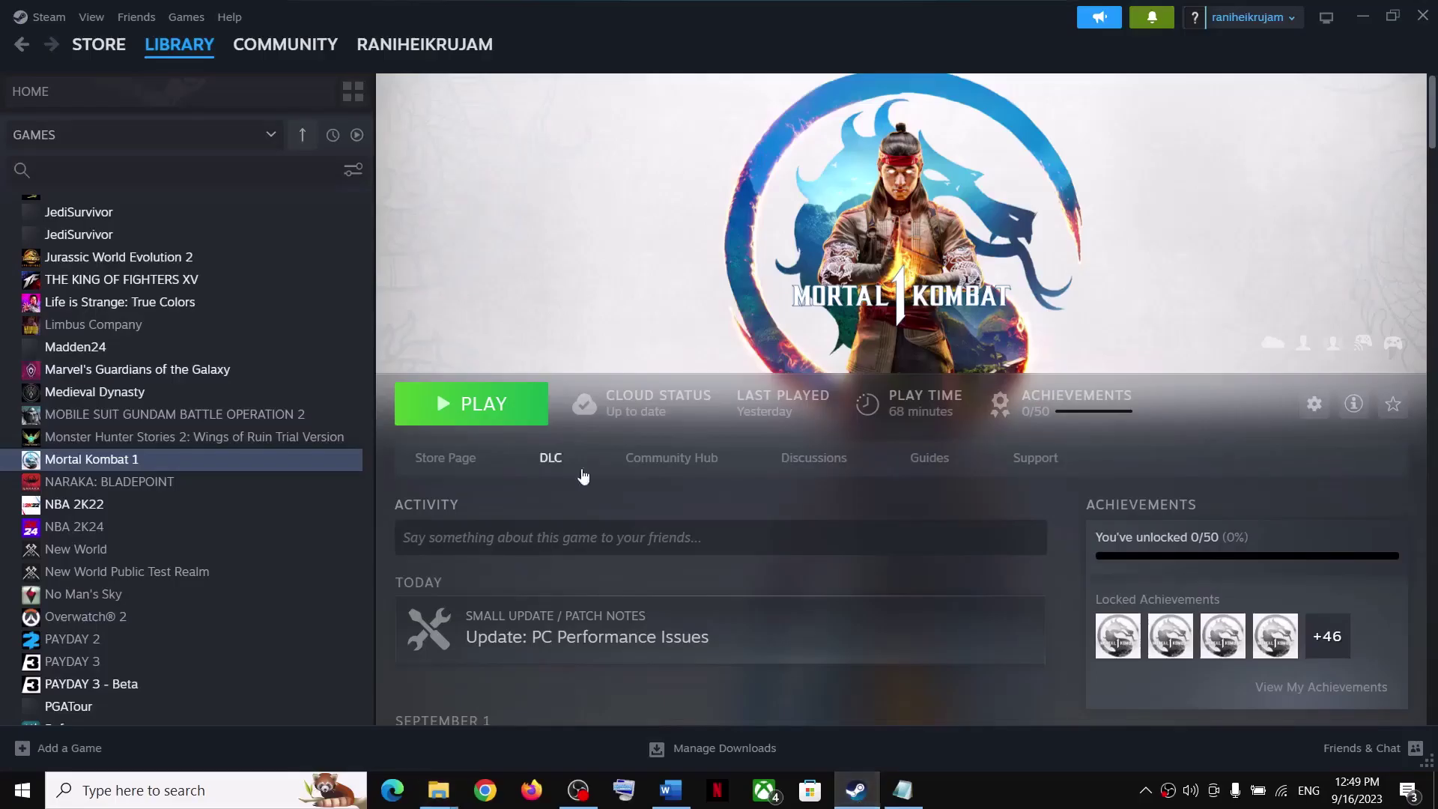
left_click(1368, 32)
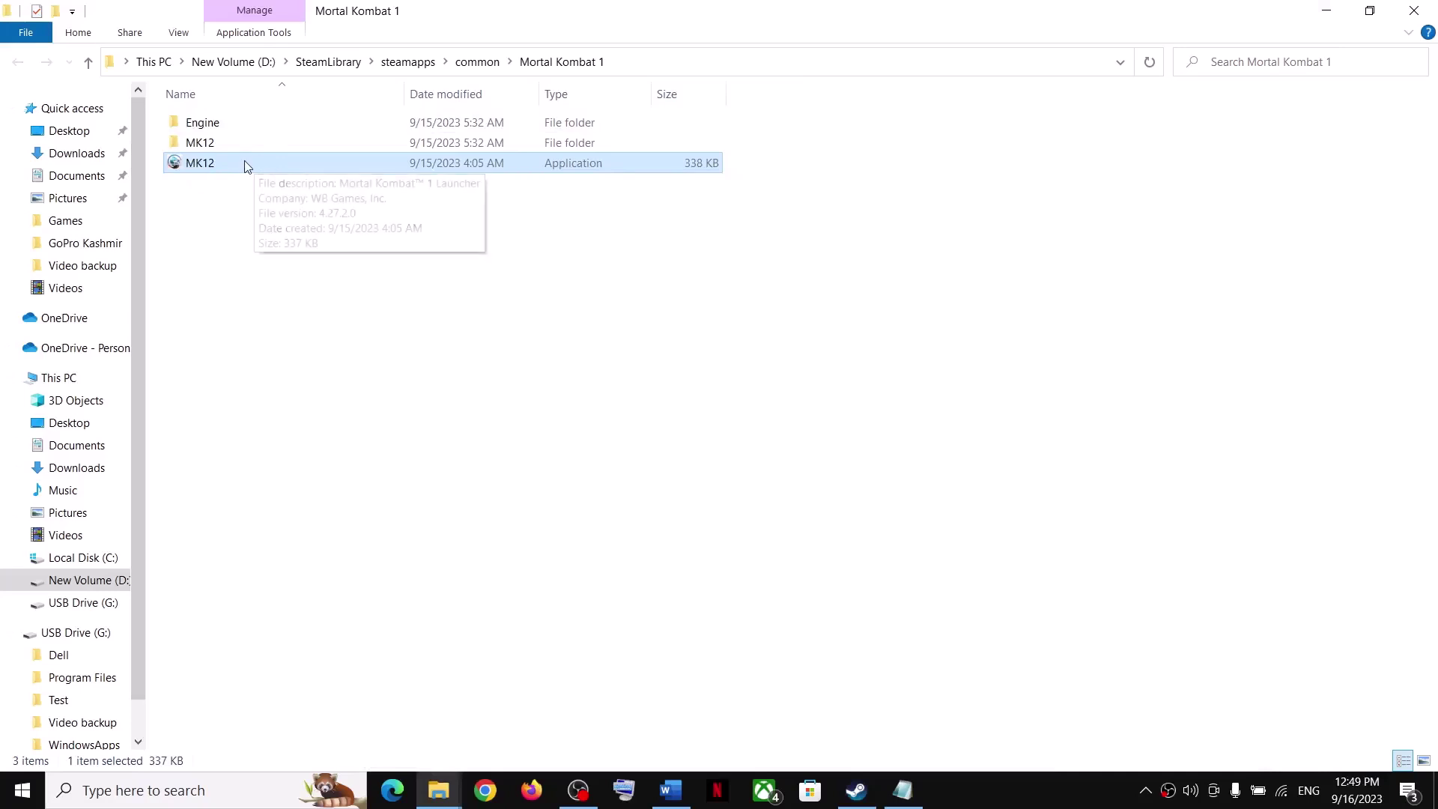
right_click(286, 168)
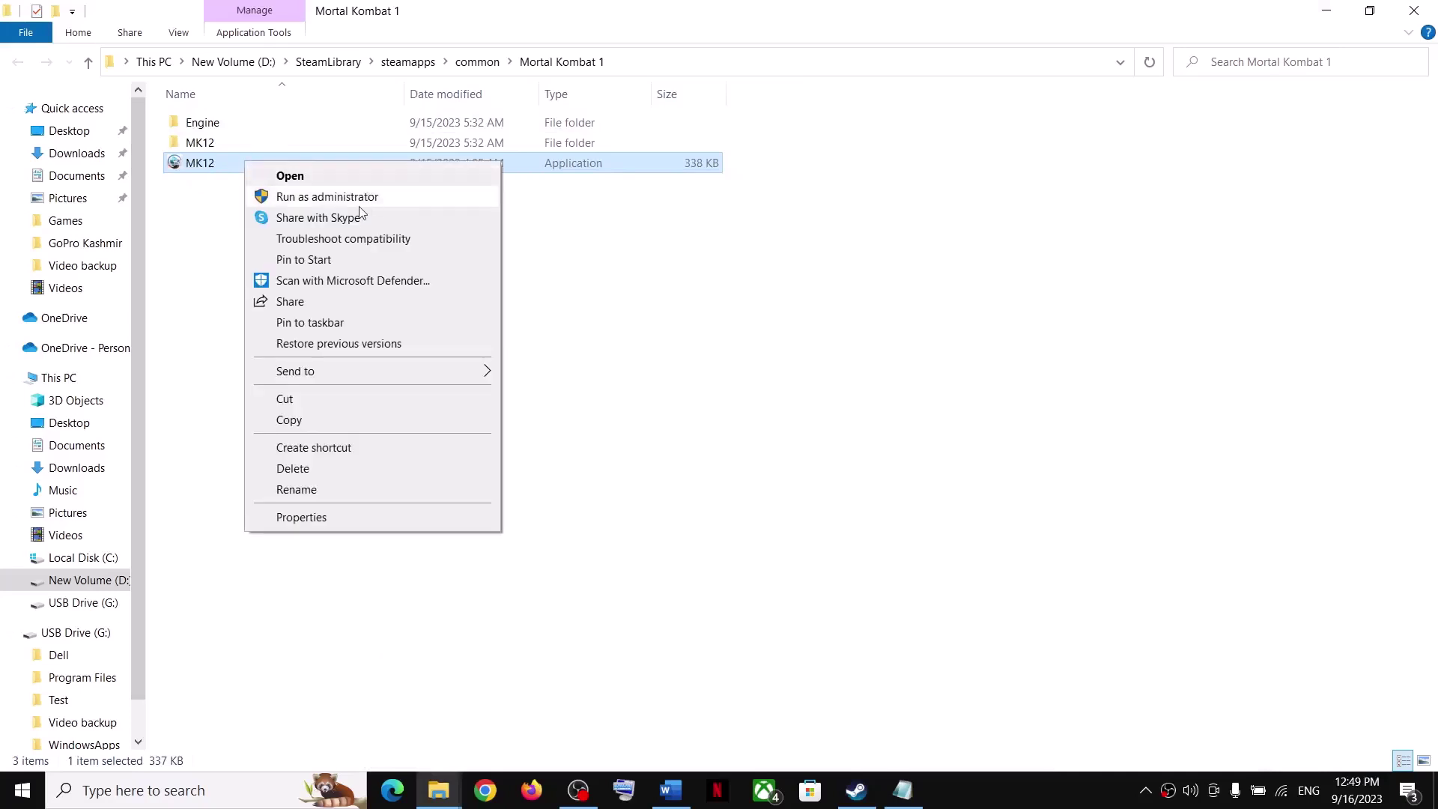
left_click(213, 215)
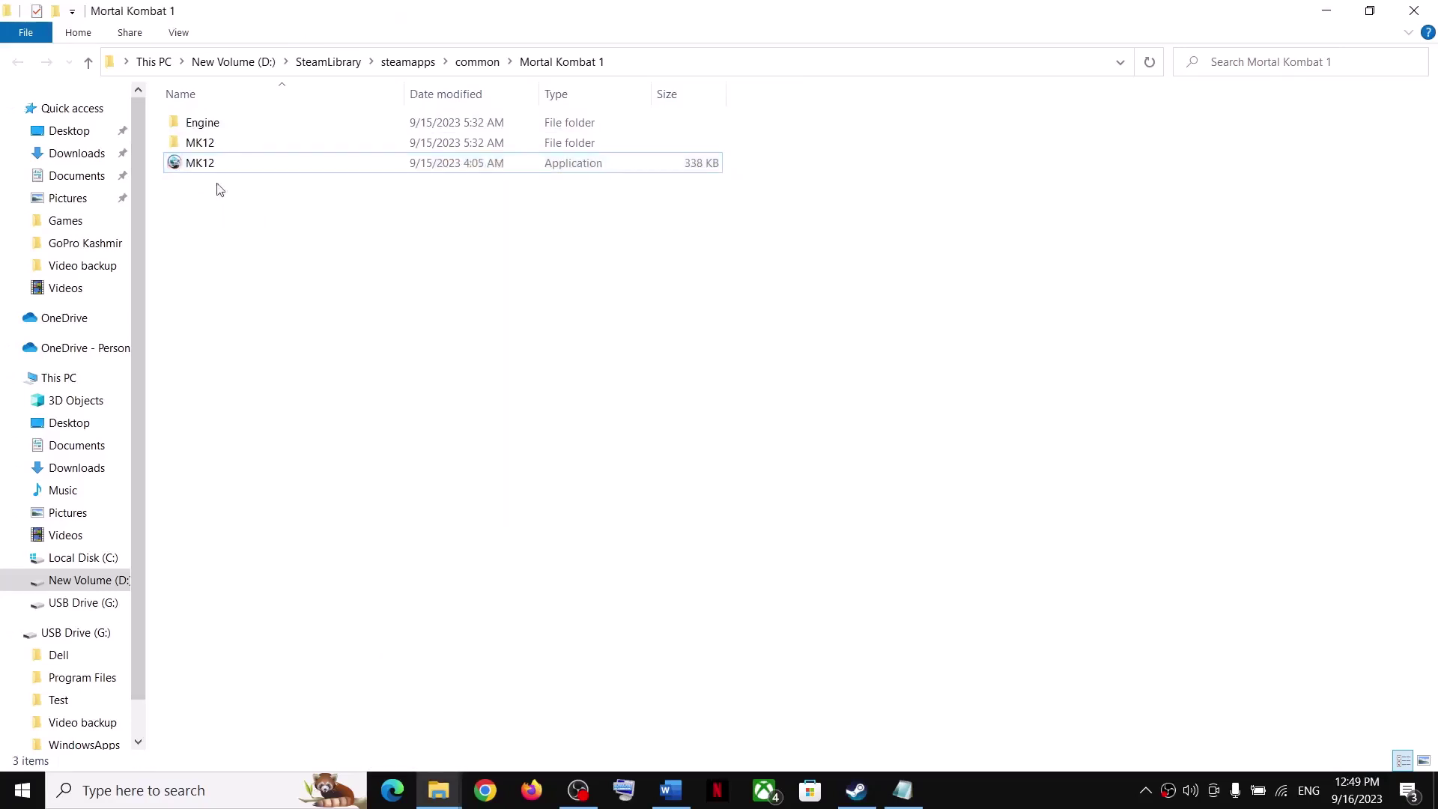
Step: Open MK12\Binaries\Win64, check the MK12 executable's context menu, and return to the Word guide
left_click(204, 145)
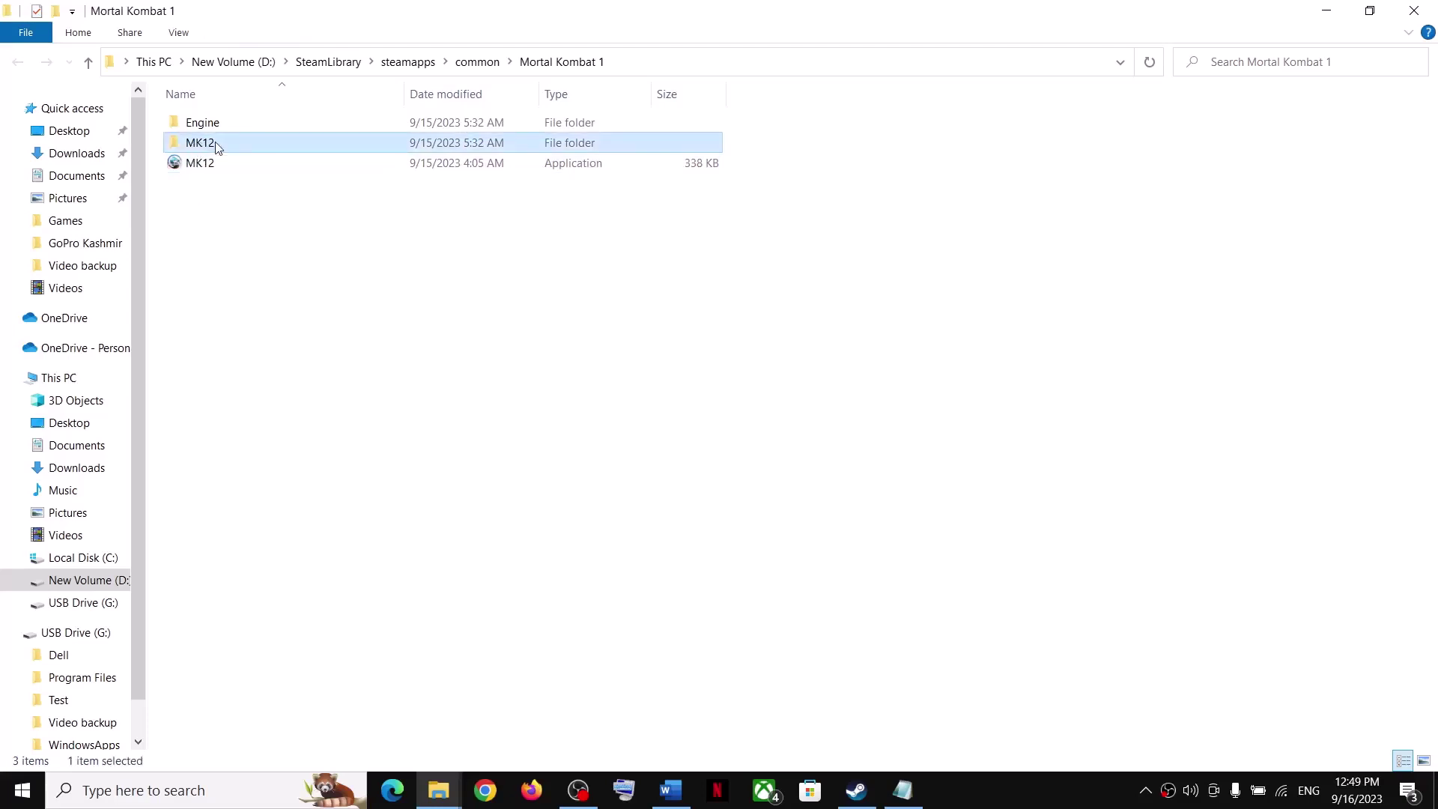
double_click(204, 145)
double_click(223, 125)
double_click(226, 124)
left_click(215, 129)
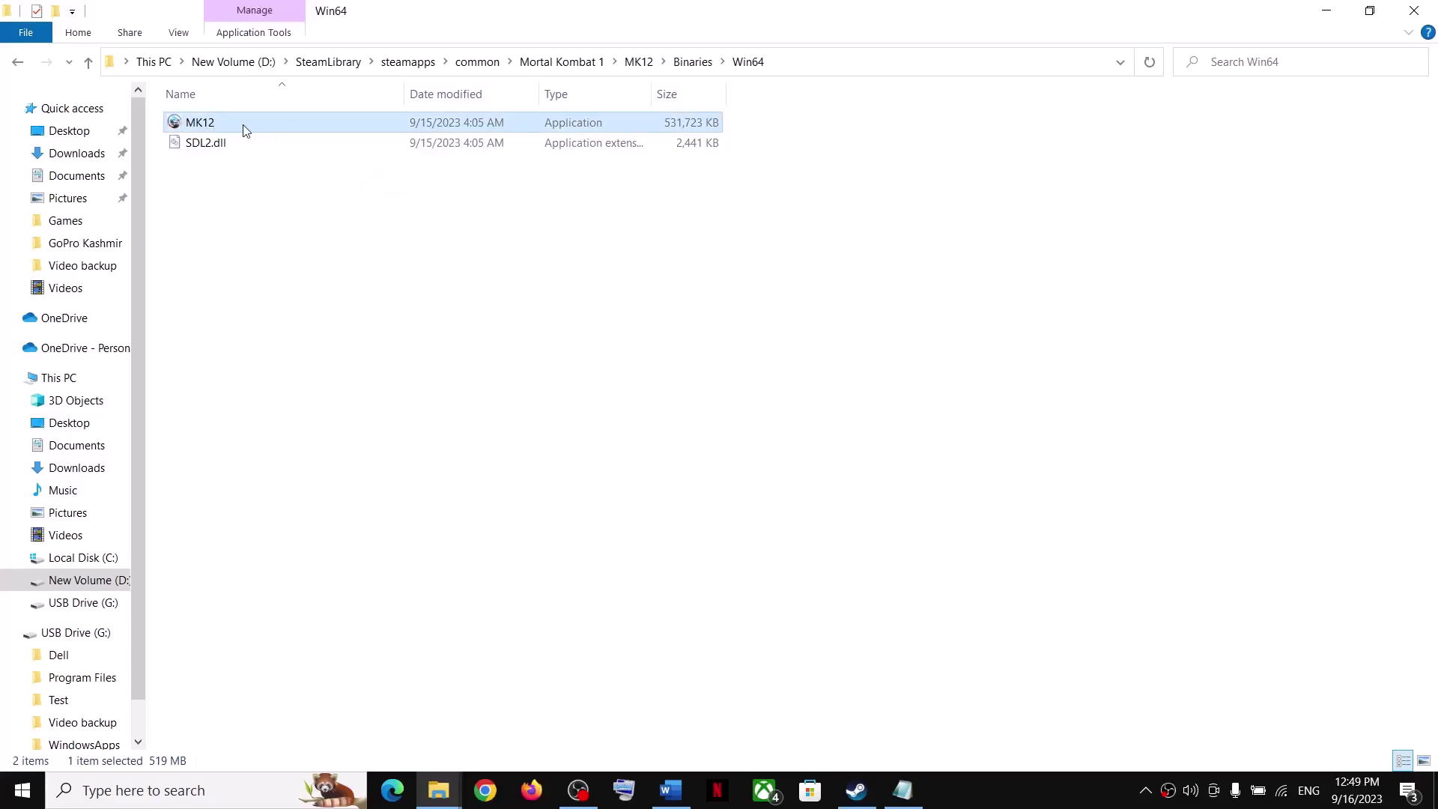
key("shift+F10")
left_click(219, 169)
left_click(199, 176)
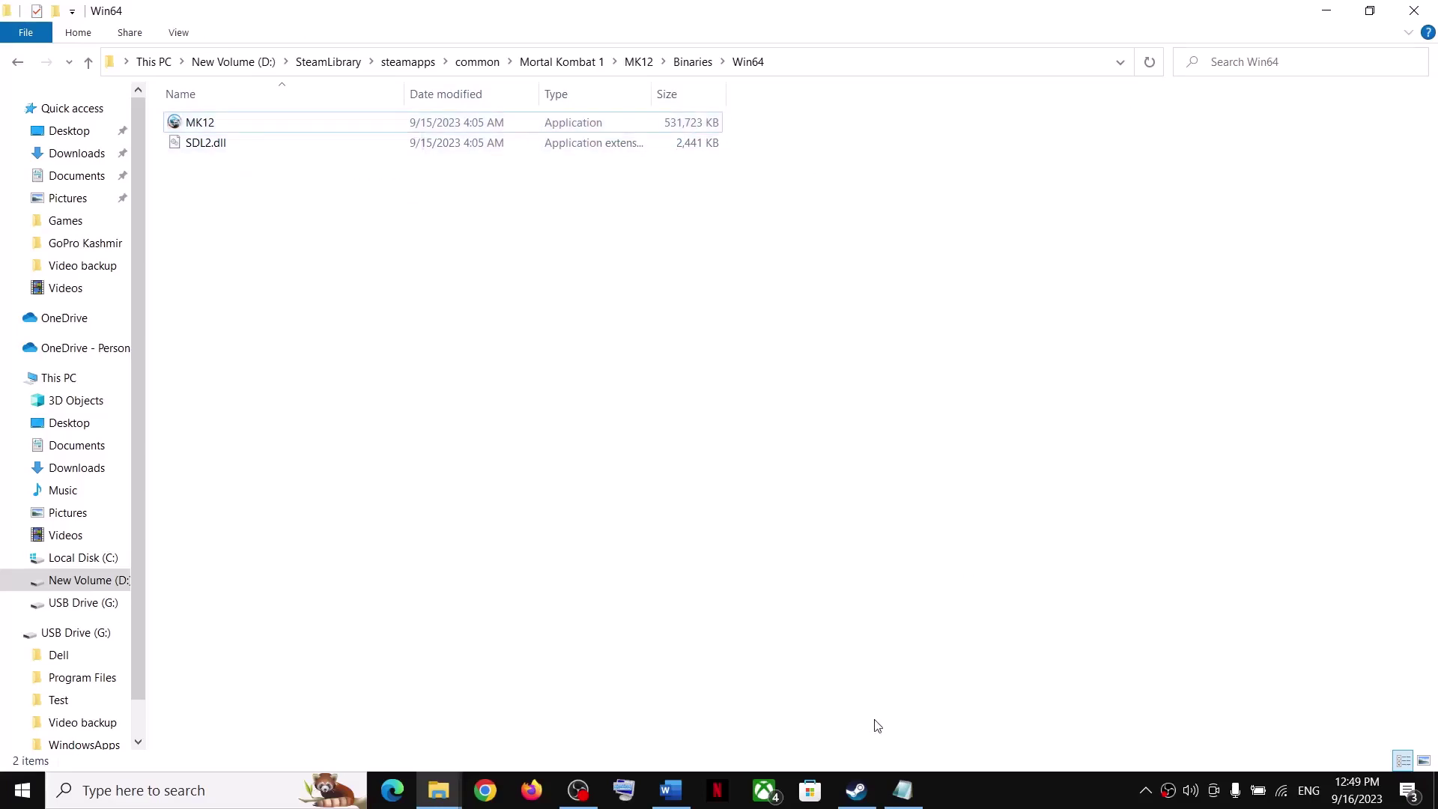
left_click(670, 790)
Step: Highlight the Step 5 run-as-administrator instruction in the Word guide
left_click_drag(269, 460, 583, 516)
scroll(430, 540, "down", 3)
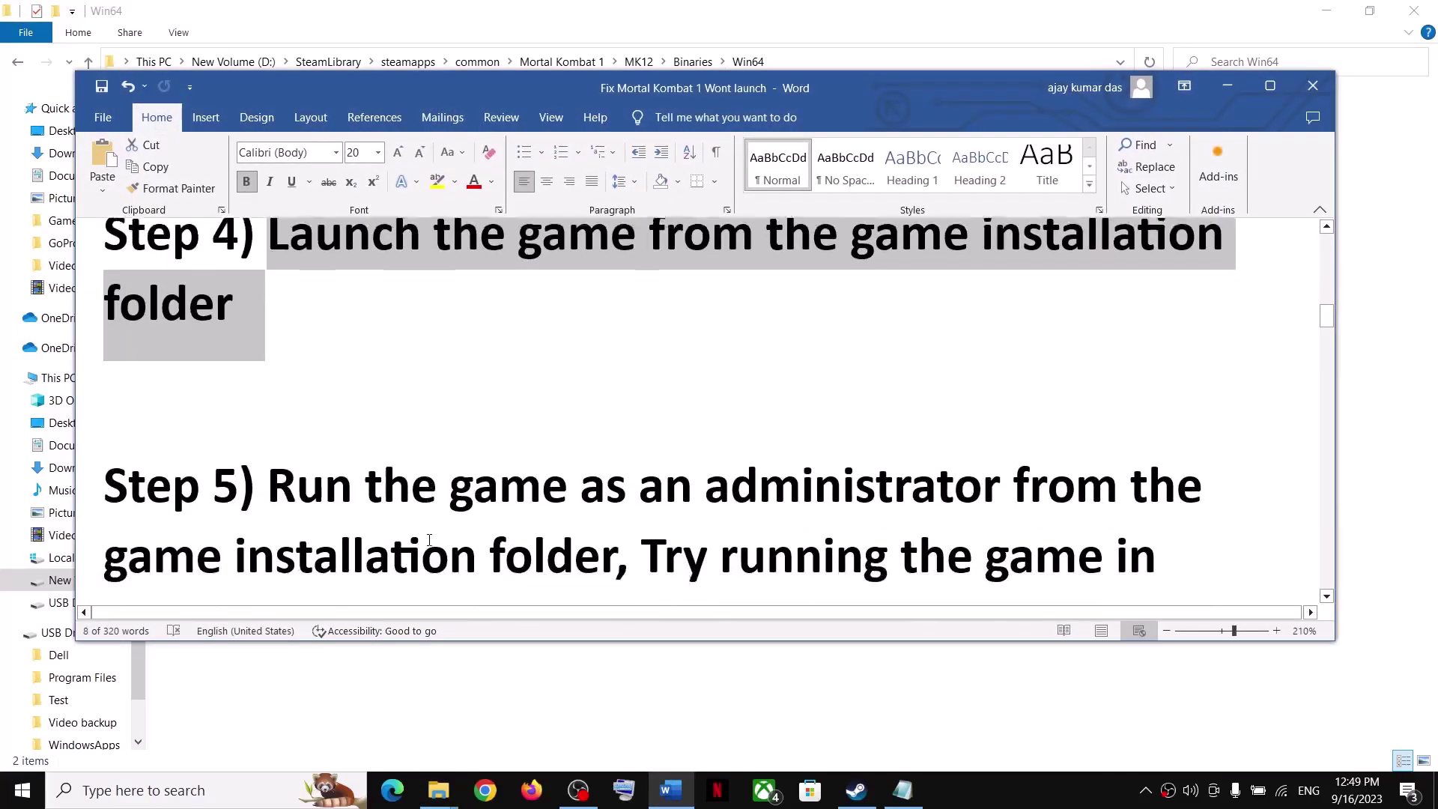
scroll(429, 539, "down", 1)
left_click_drag(268, 422, 615, 492)
left_click(1227, 86)
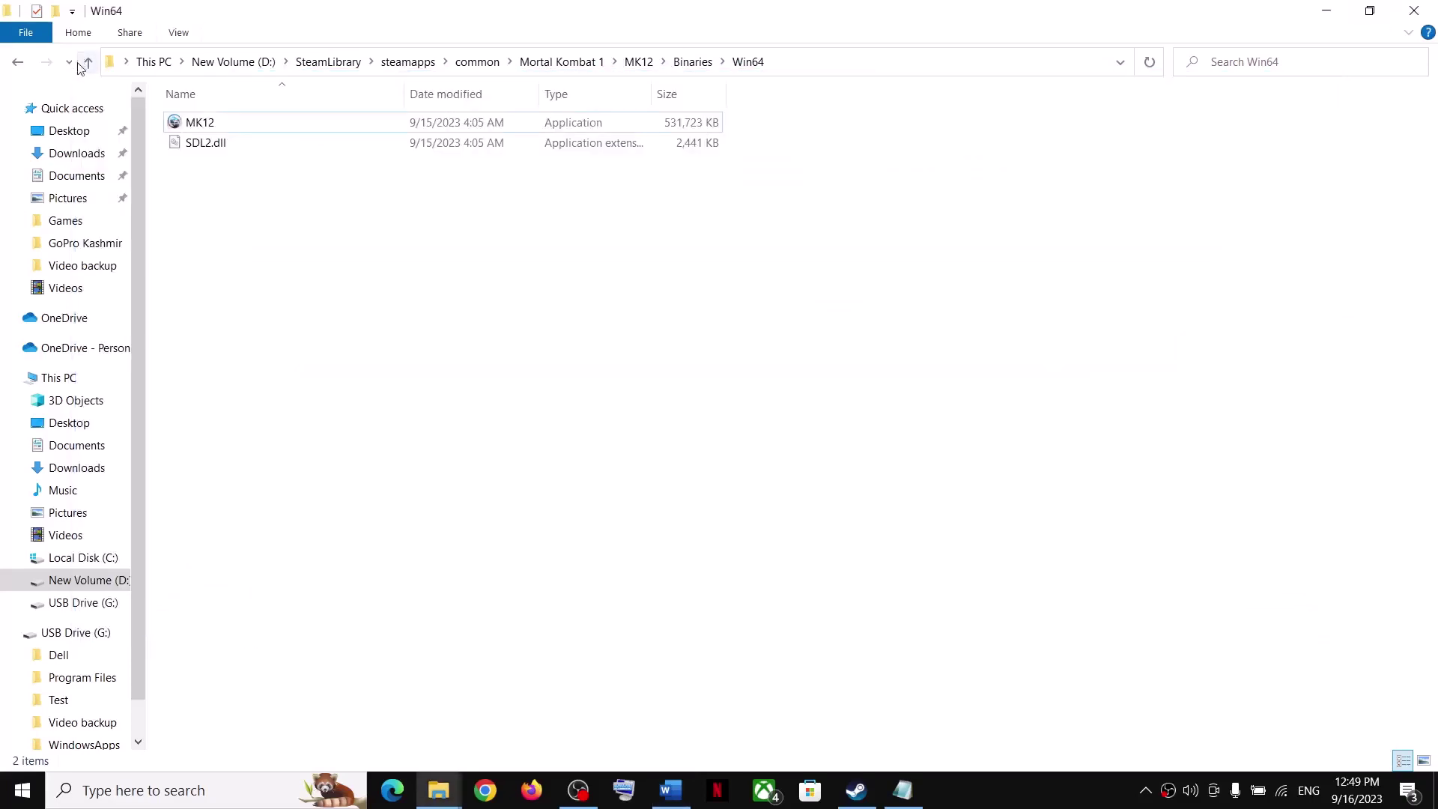
Step: Set the MK12 launcher in the Mortal Kombat 1 folder to run as administrator
left_click(88, 63)
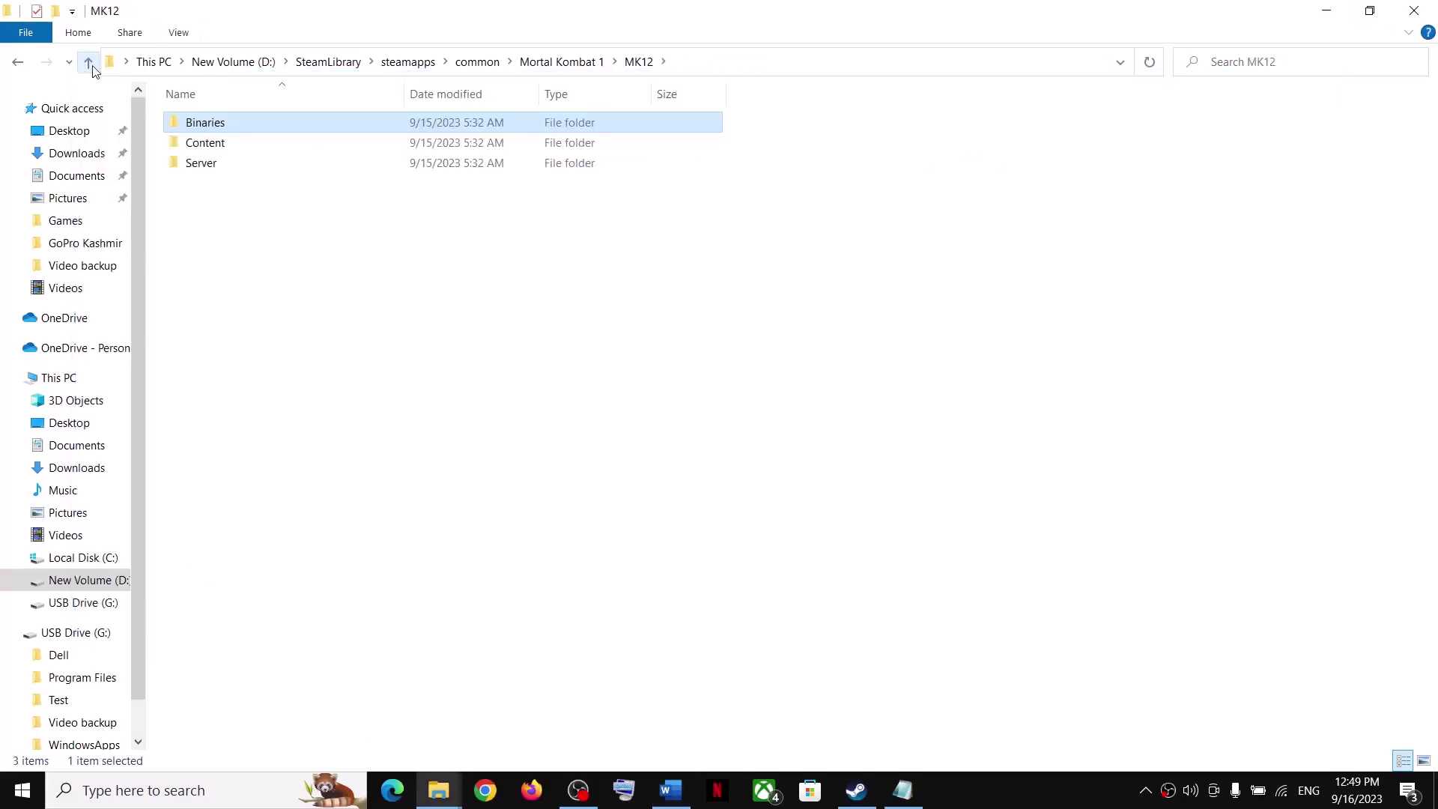
left_click(88, 63)
left_click(199, 166)
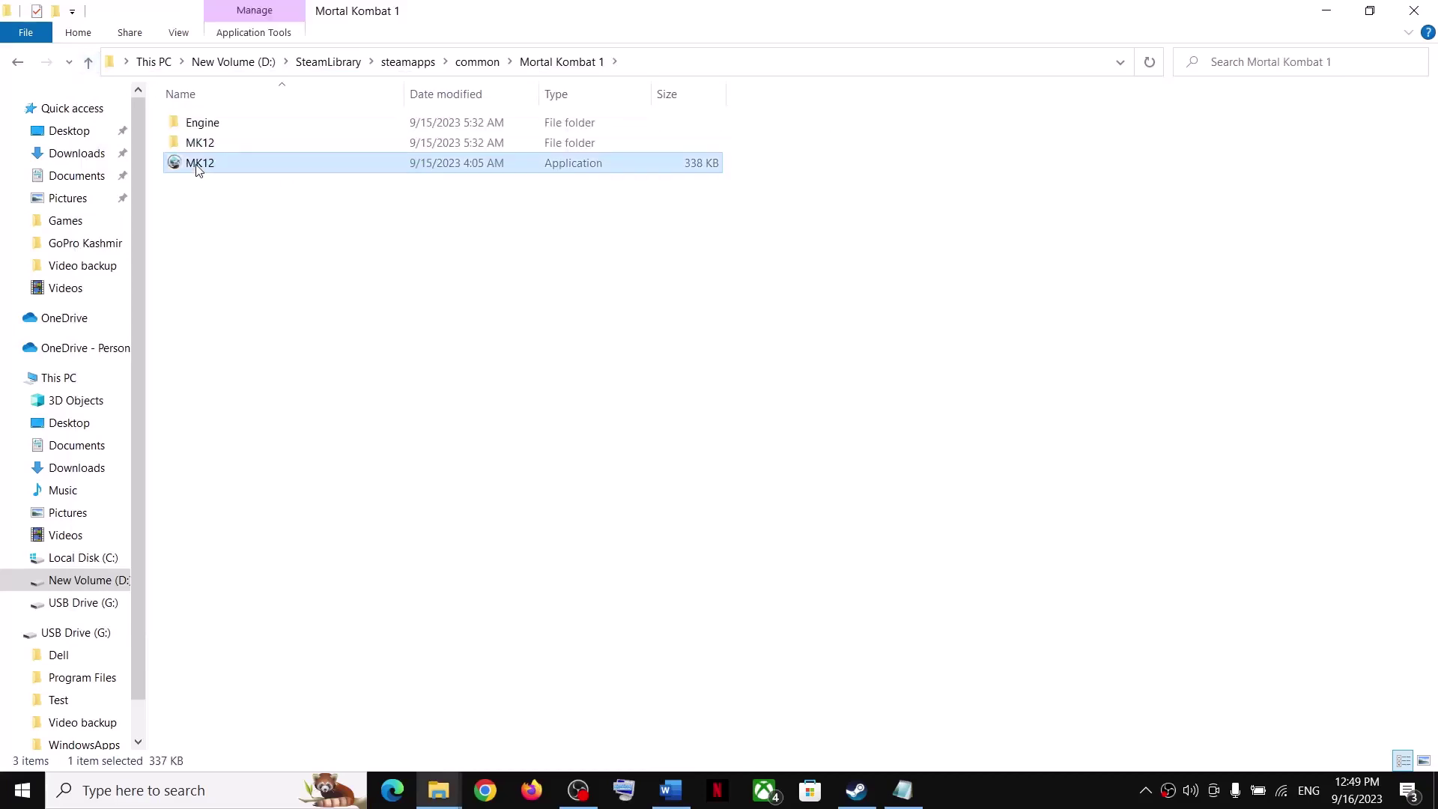
right_click(236, 163)
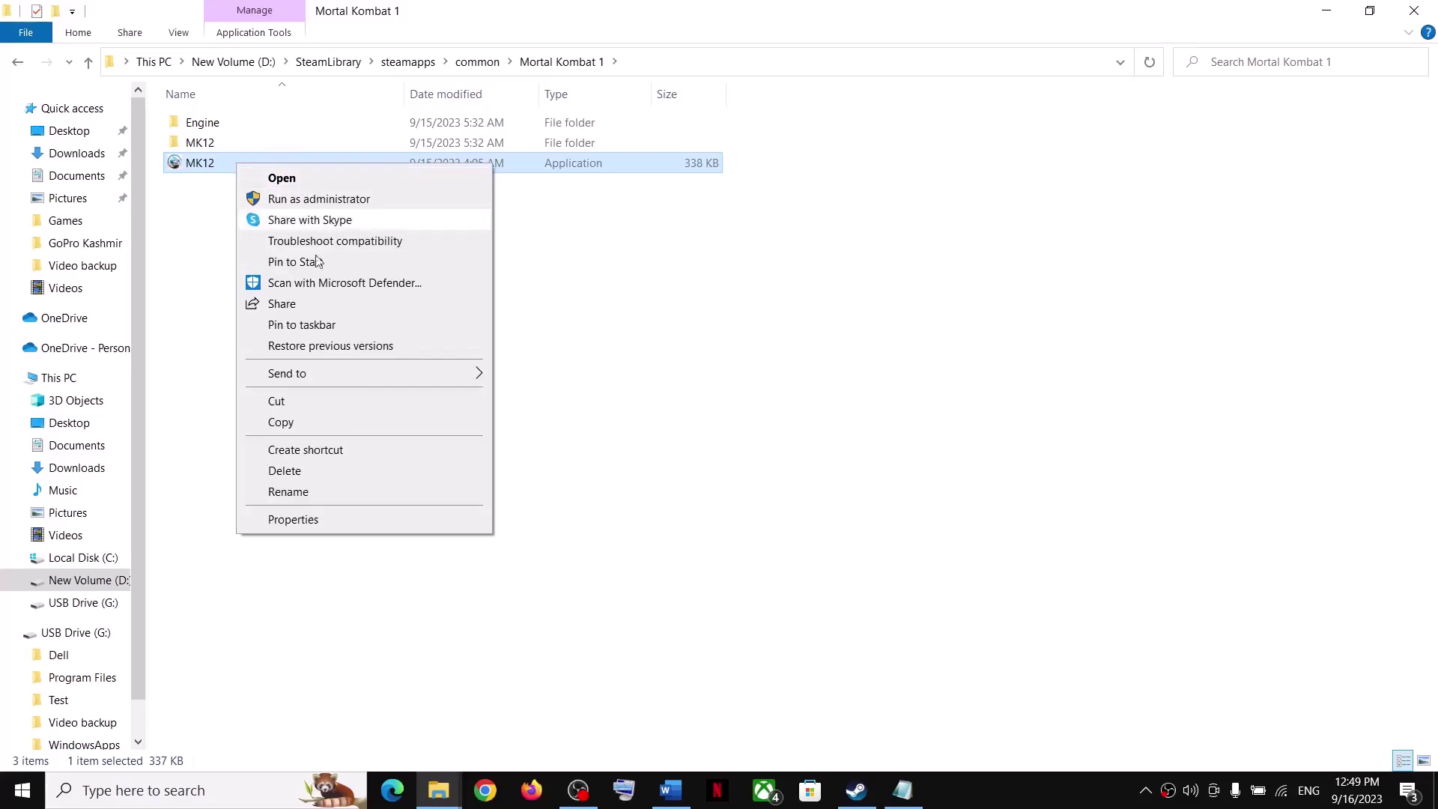
left_click(293, 519)
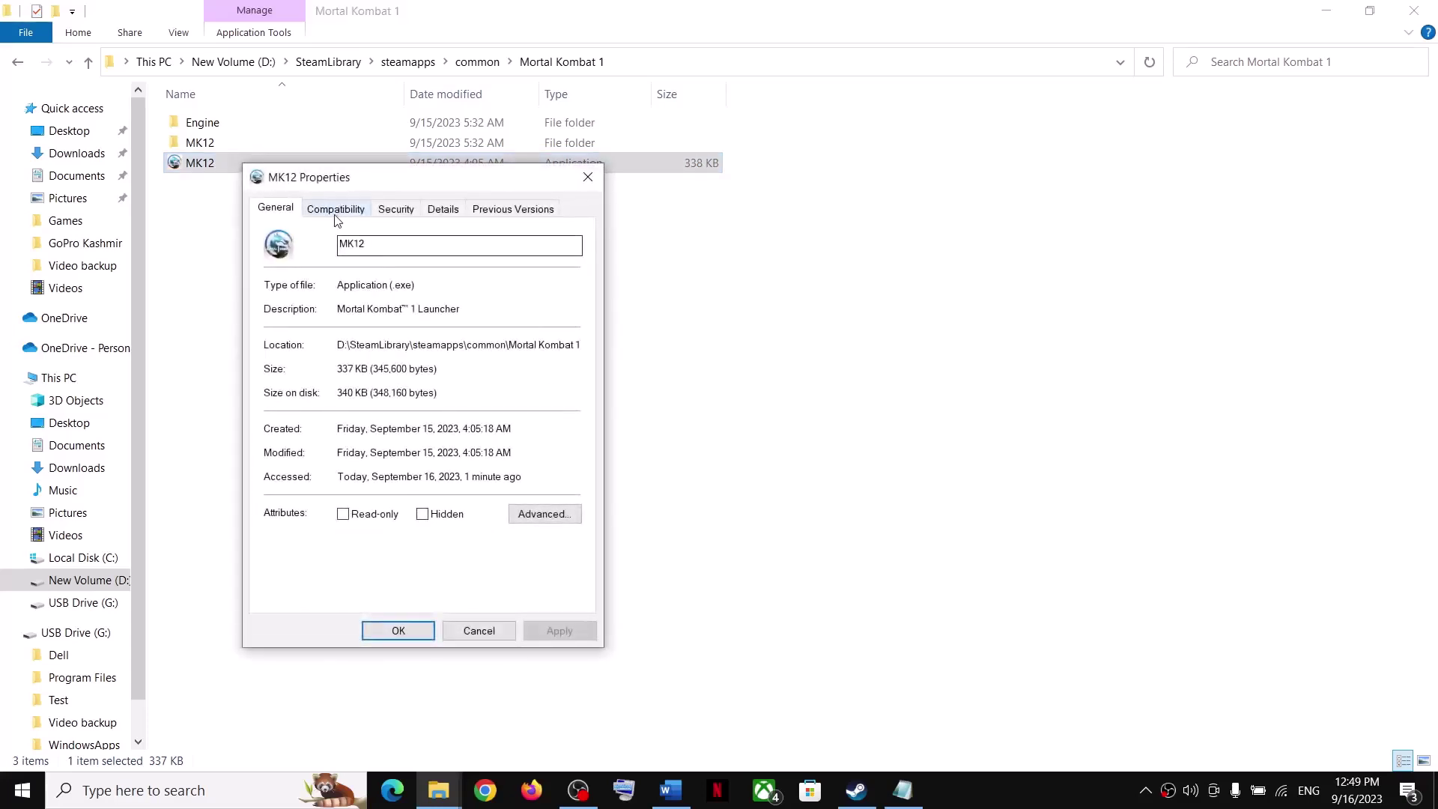
left_click(336, 210)
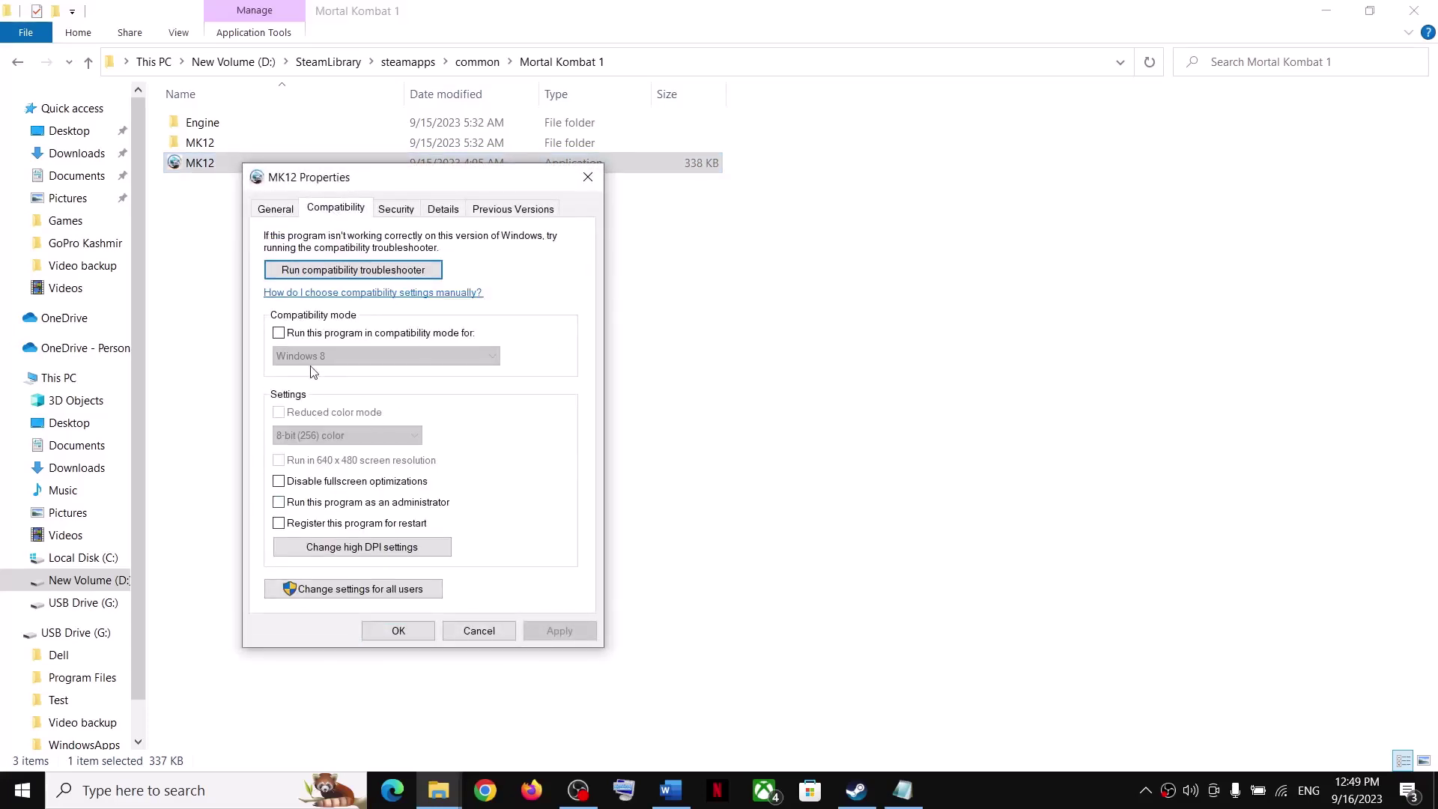
left_click(280, 503)
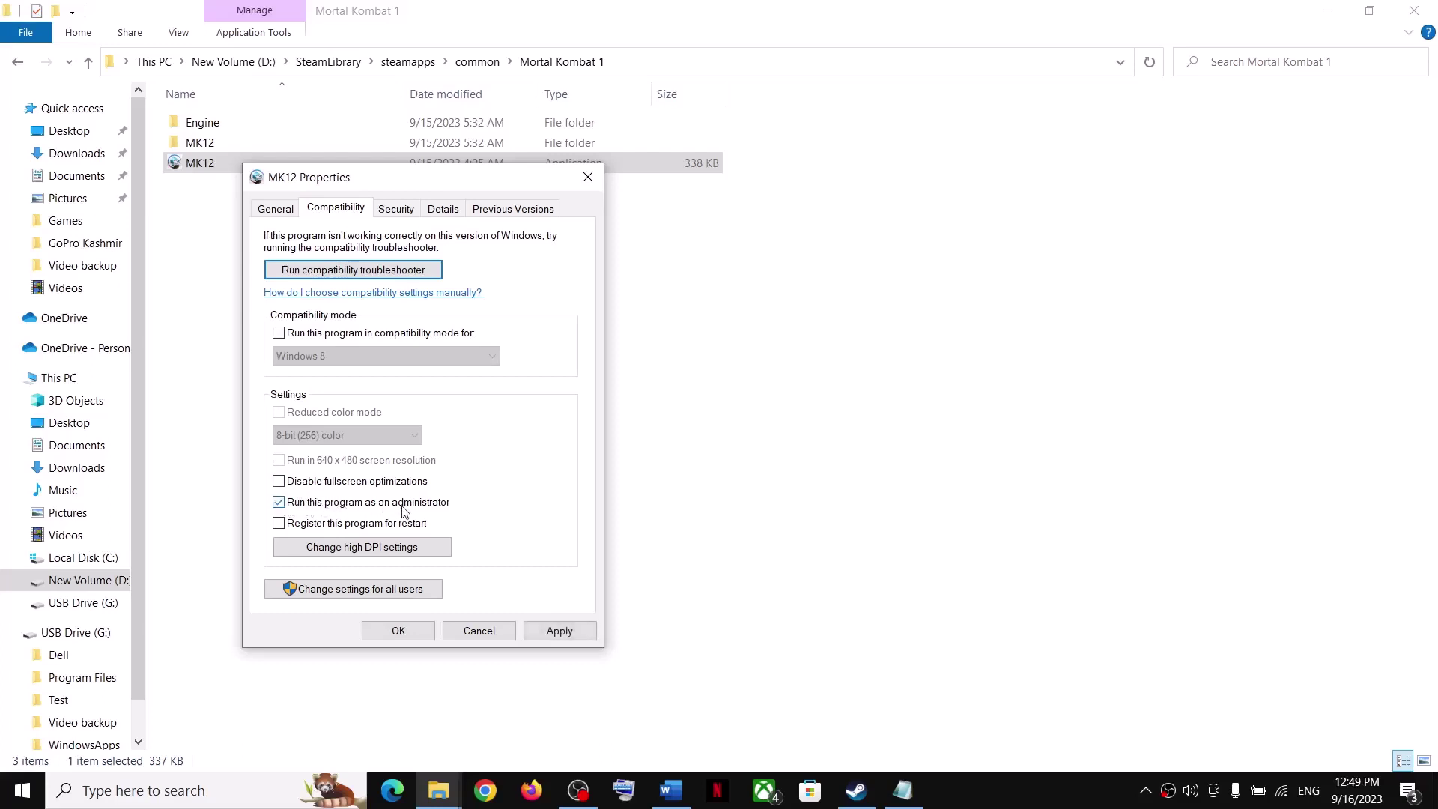
left_click(560, 631)
left_click(401, 635)
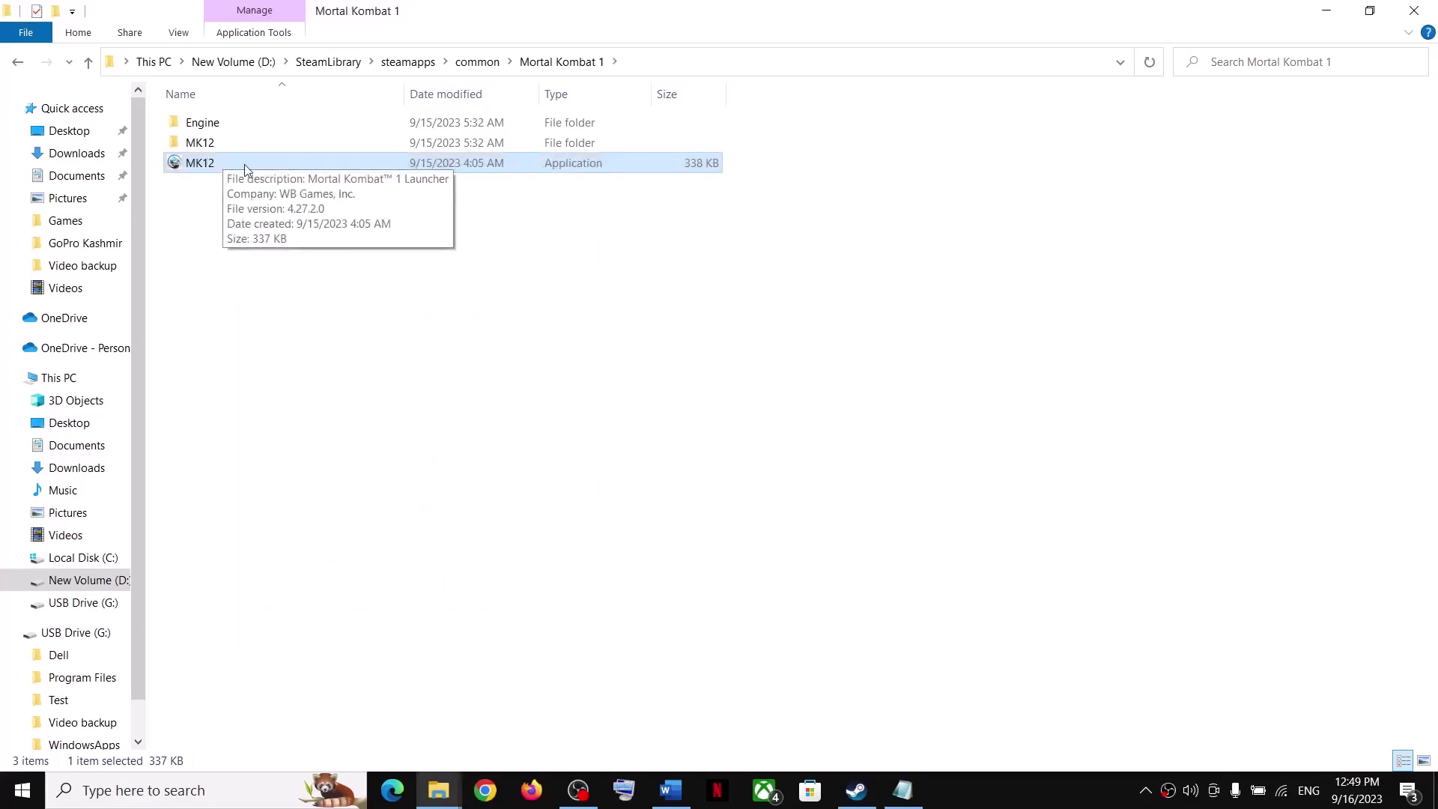
Step: Set the MK12 executable in MK12\Binaries\Win64 to run as administrator
double_click(204, 142)
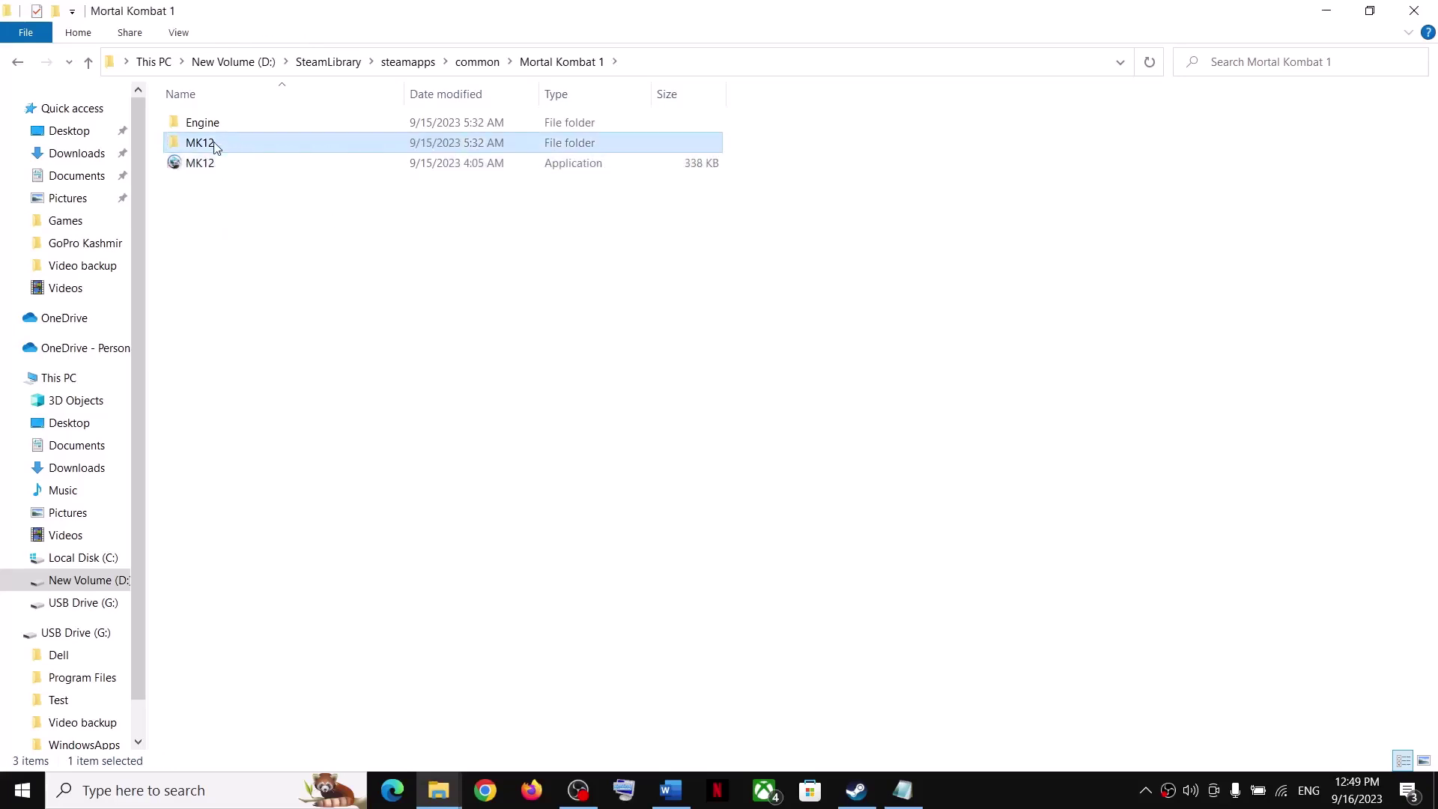
double_click(224, 123)
double_click(223, 124)
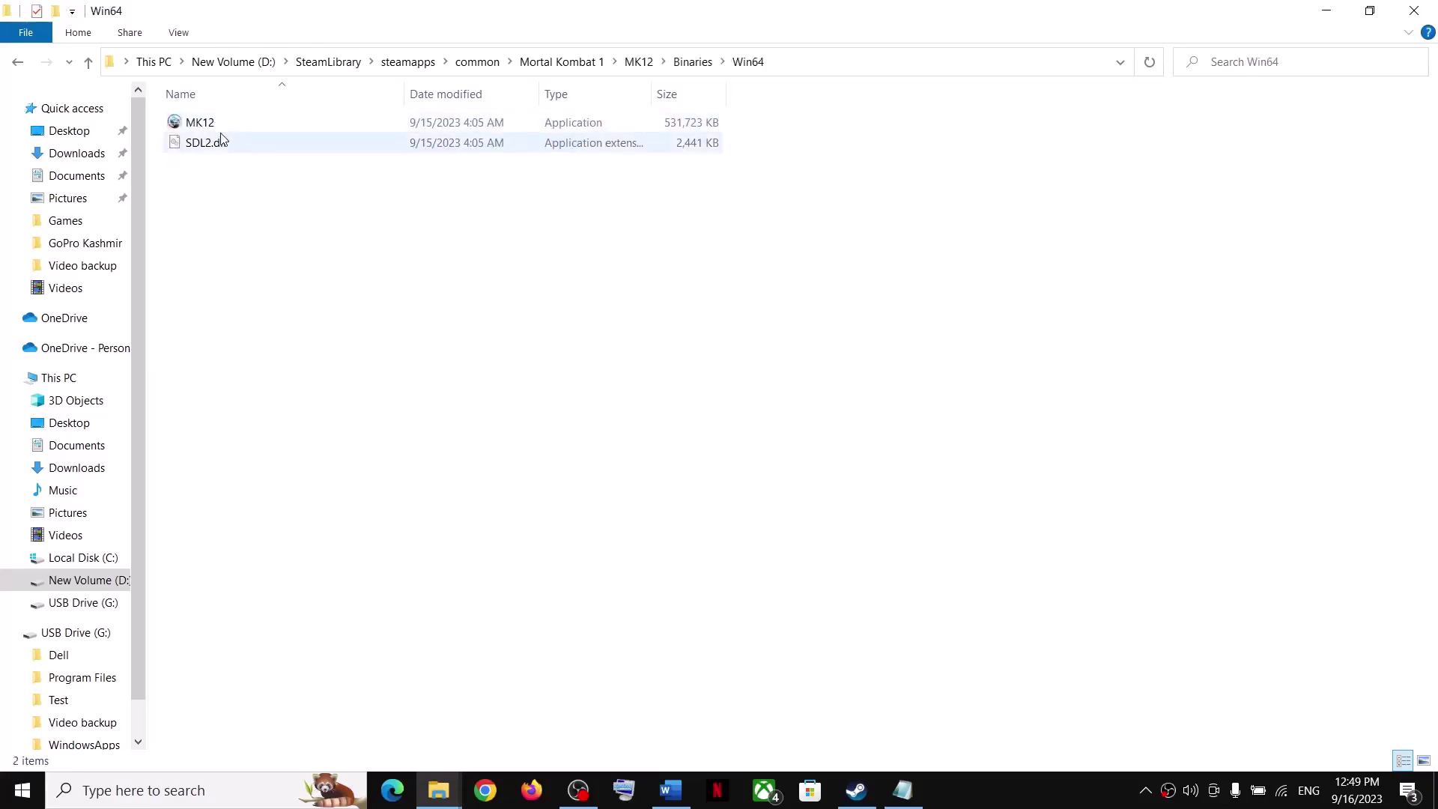
double_click(219, 124)
key("shift+F10")
left_click(305, 481)
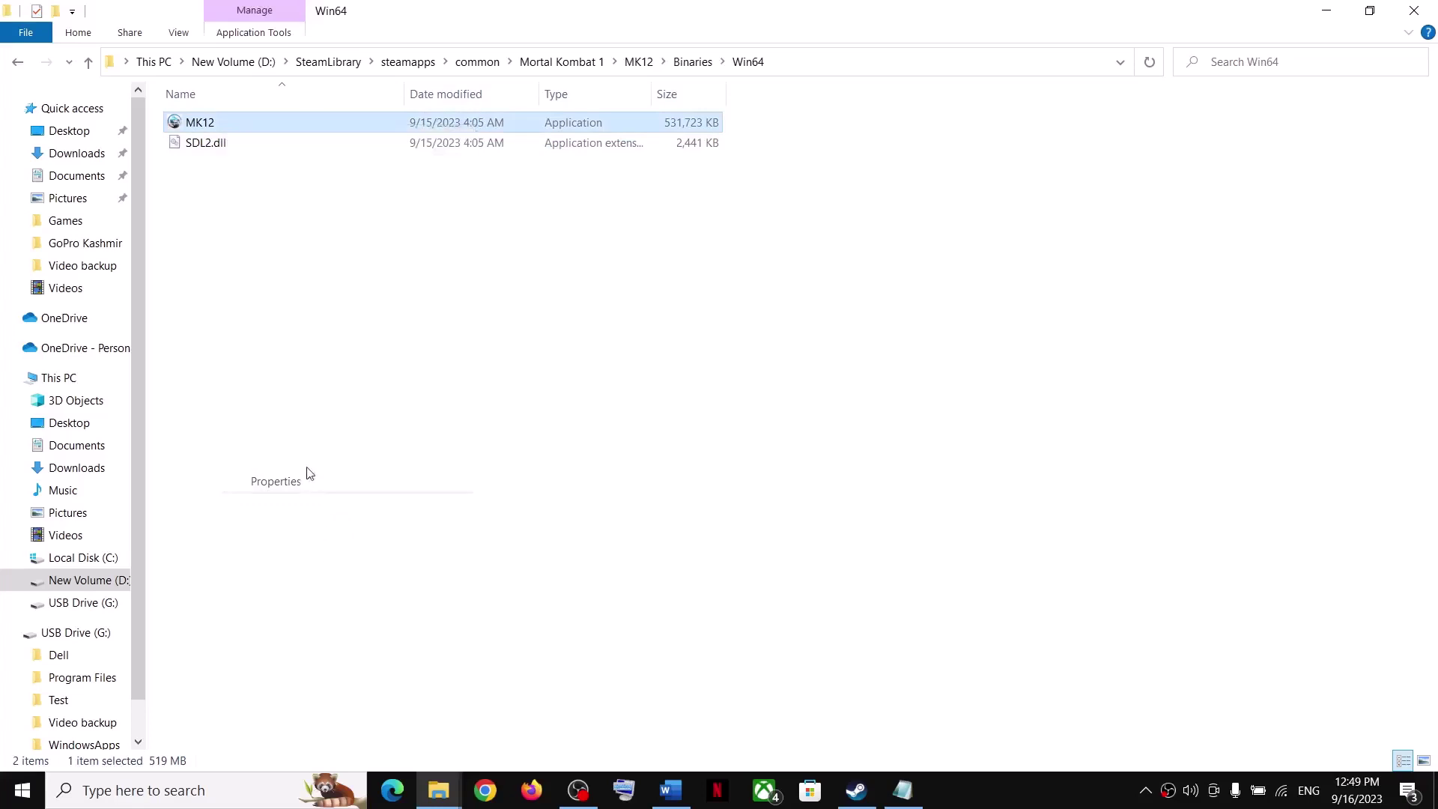
left_click(314, 171)
left_click(261, 465)
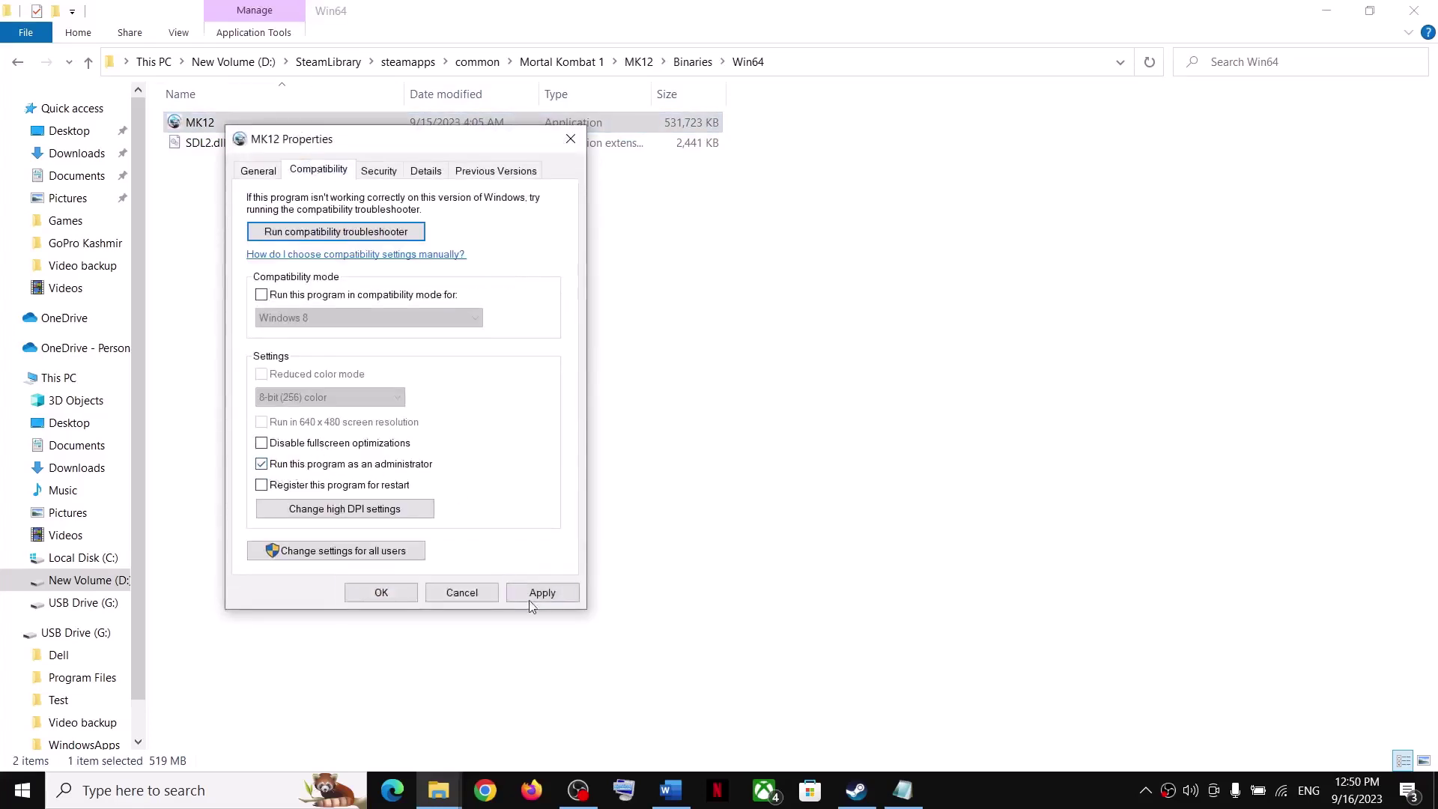
left_click(537, 597)
left_click(394, 596)
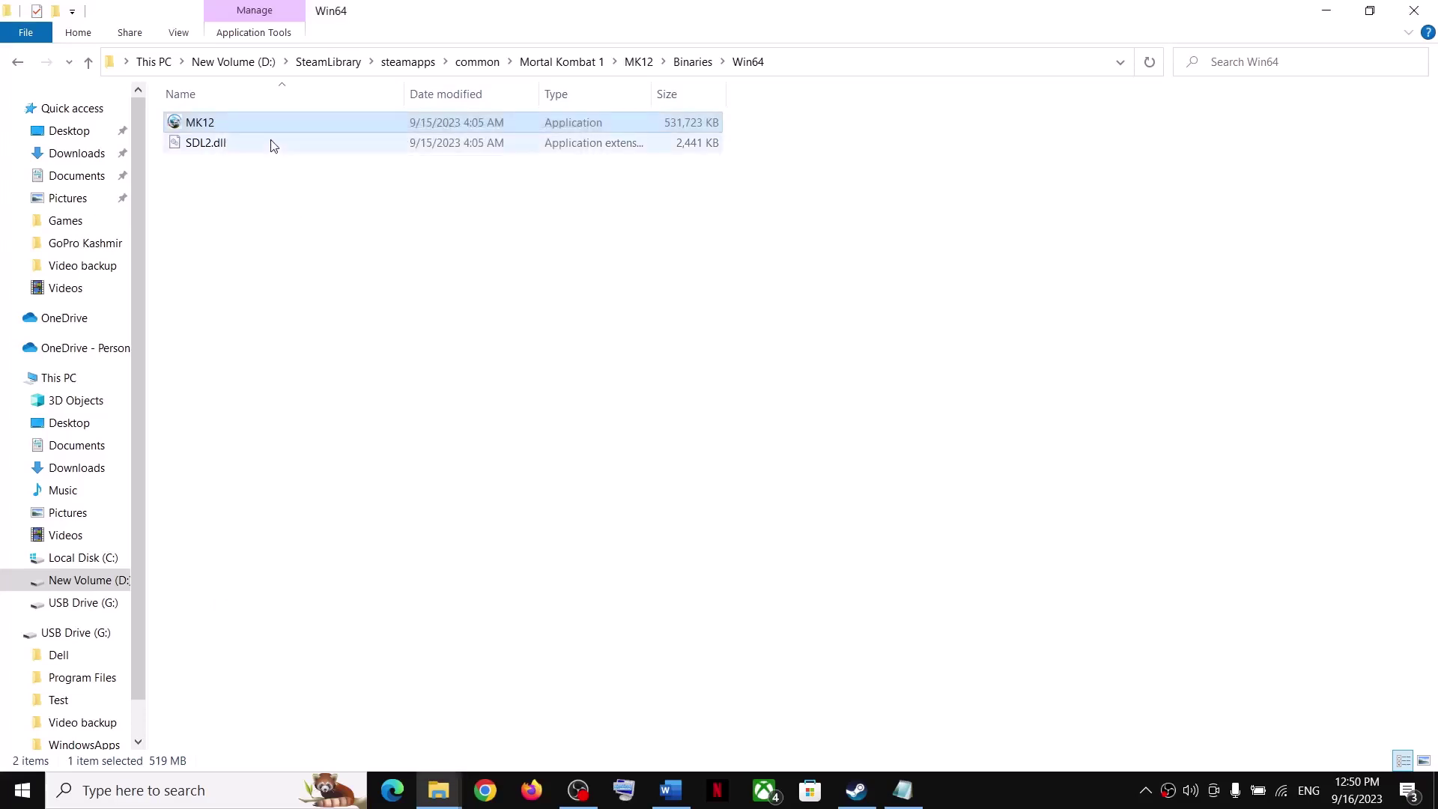
Step: Return to the Mortal Kombat 1 folder and select the MK12 launcher
left_click(89, 63)
left_click(89, 64)
left_click(88, 64)
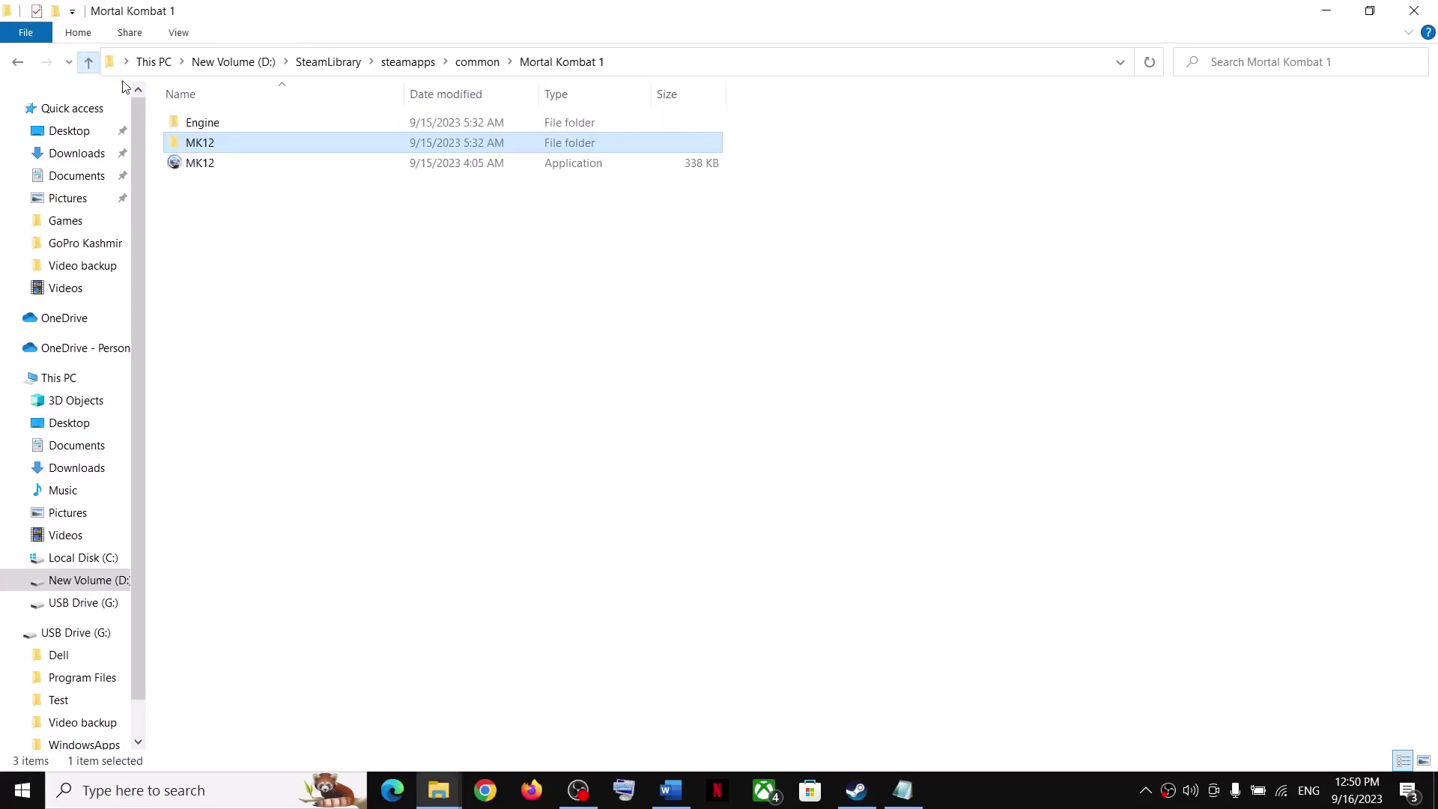
left_click(201, 169)
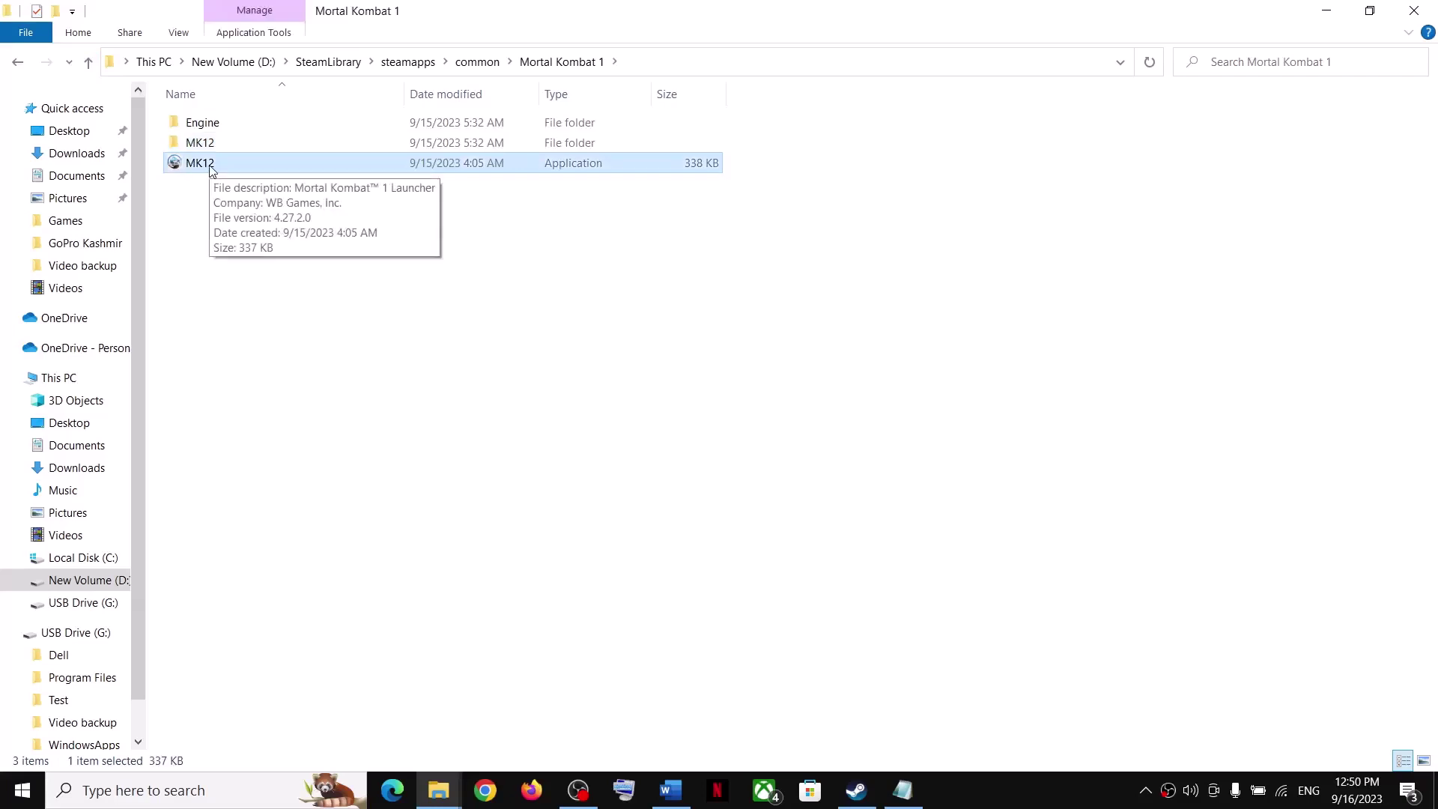
Step: Turn on compatibility mode for the MK12 launcher and apply it
right_click(209, 164)
left_click(300, 524)
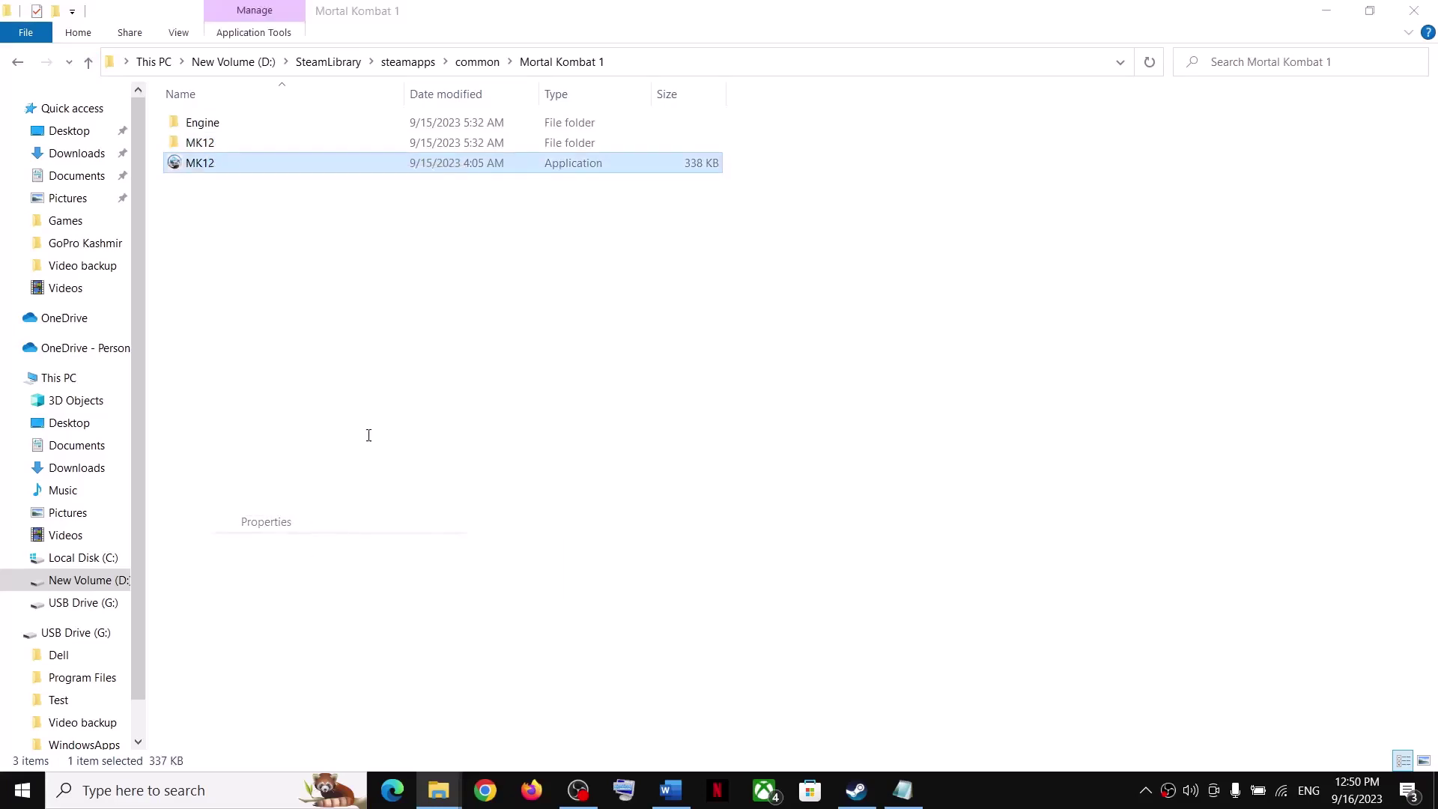
left_click(308, 211)
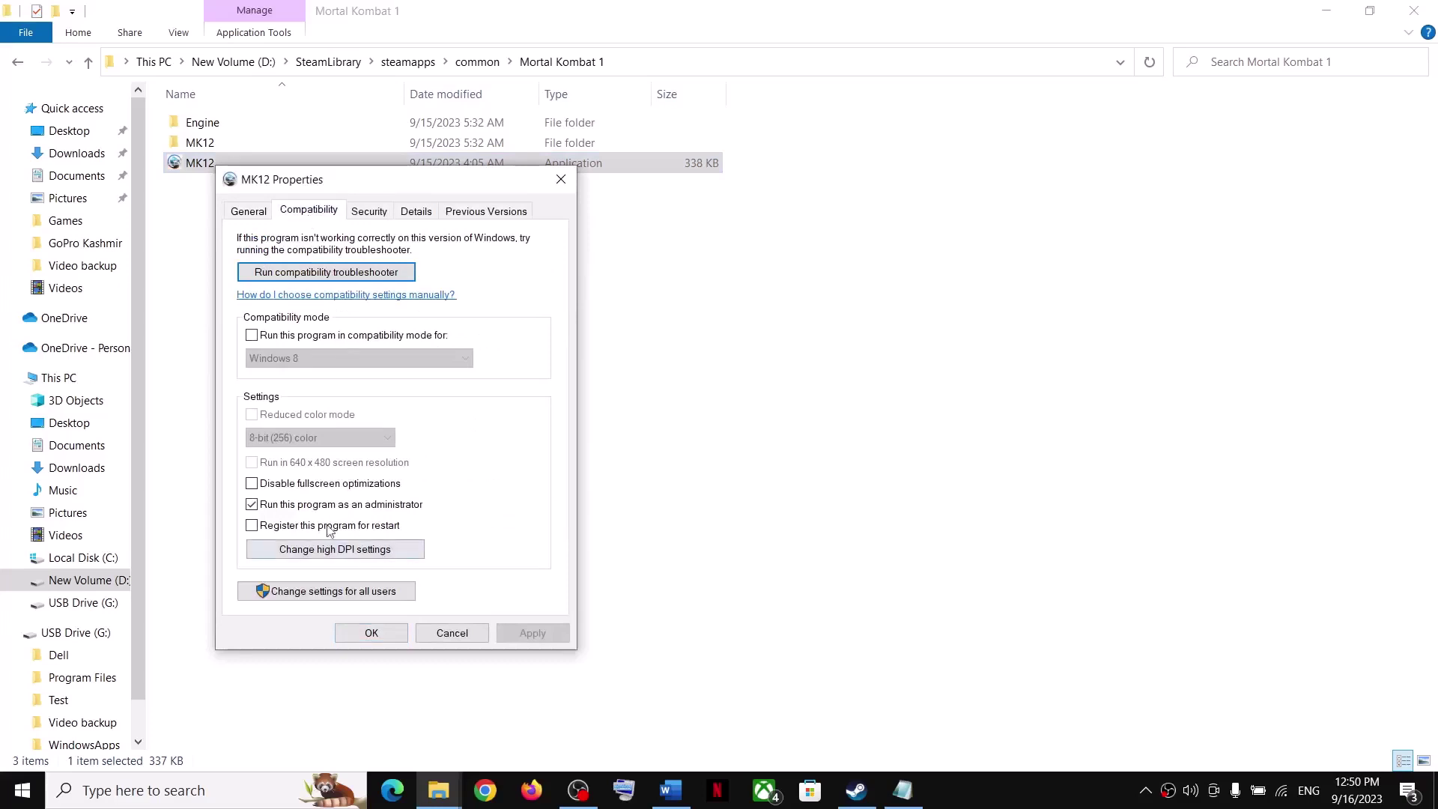
left_click(257, 338)
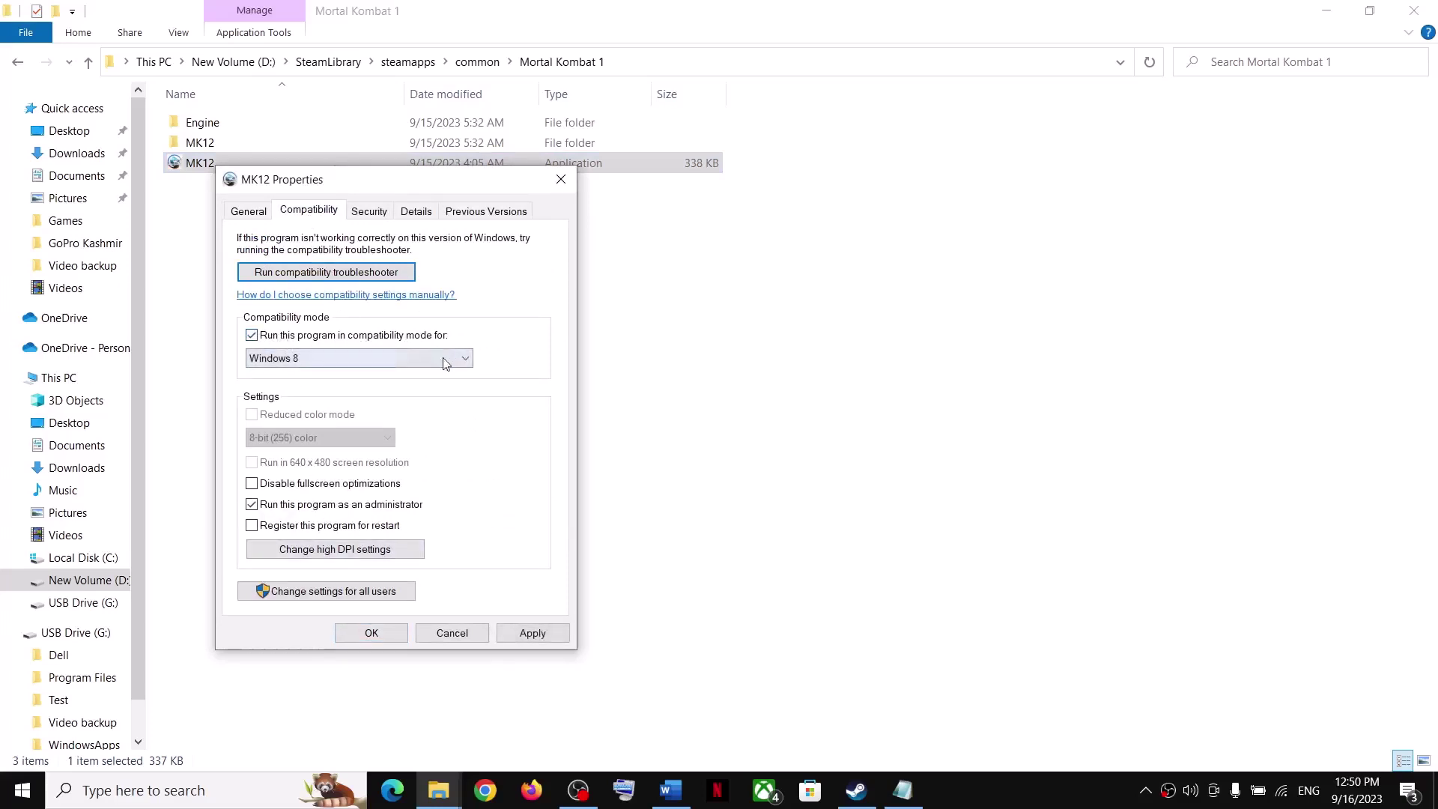
left_click(538, 633)
left_click(371, 633)
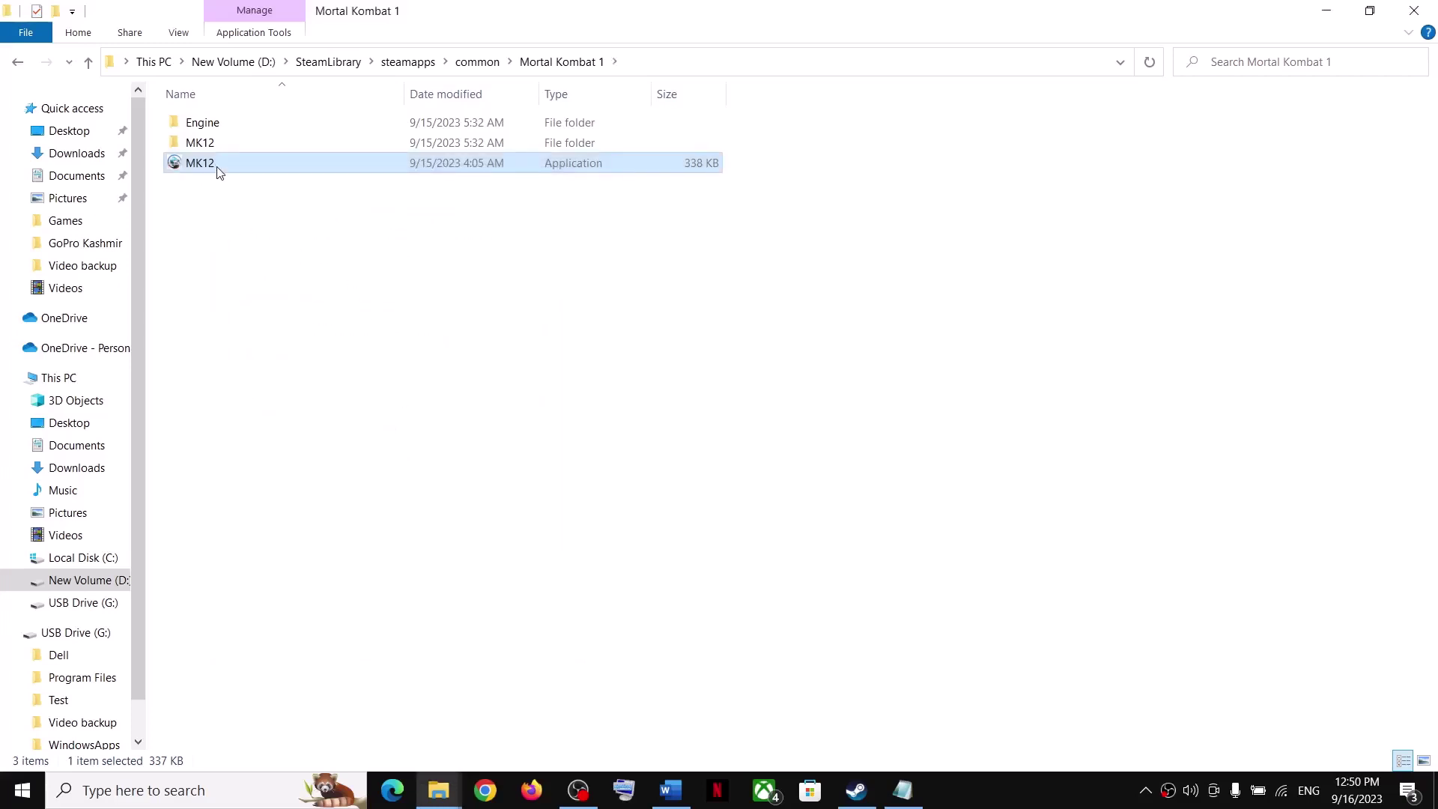
Step: Confirm Windows 8 as the launcher's compatibility version and apply the settings
key("shift+F10")
left_click(280, 524)
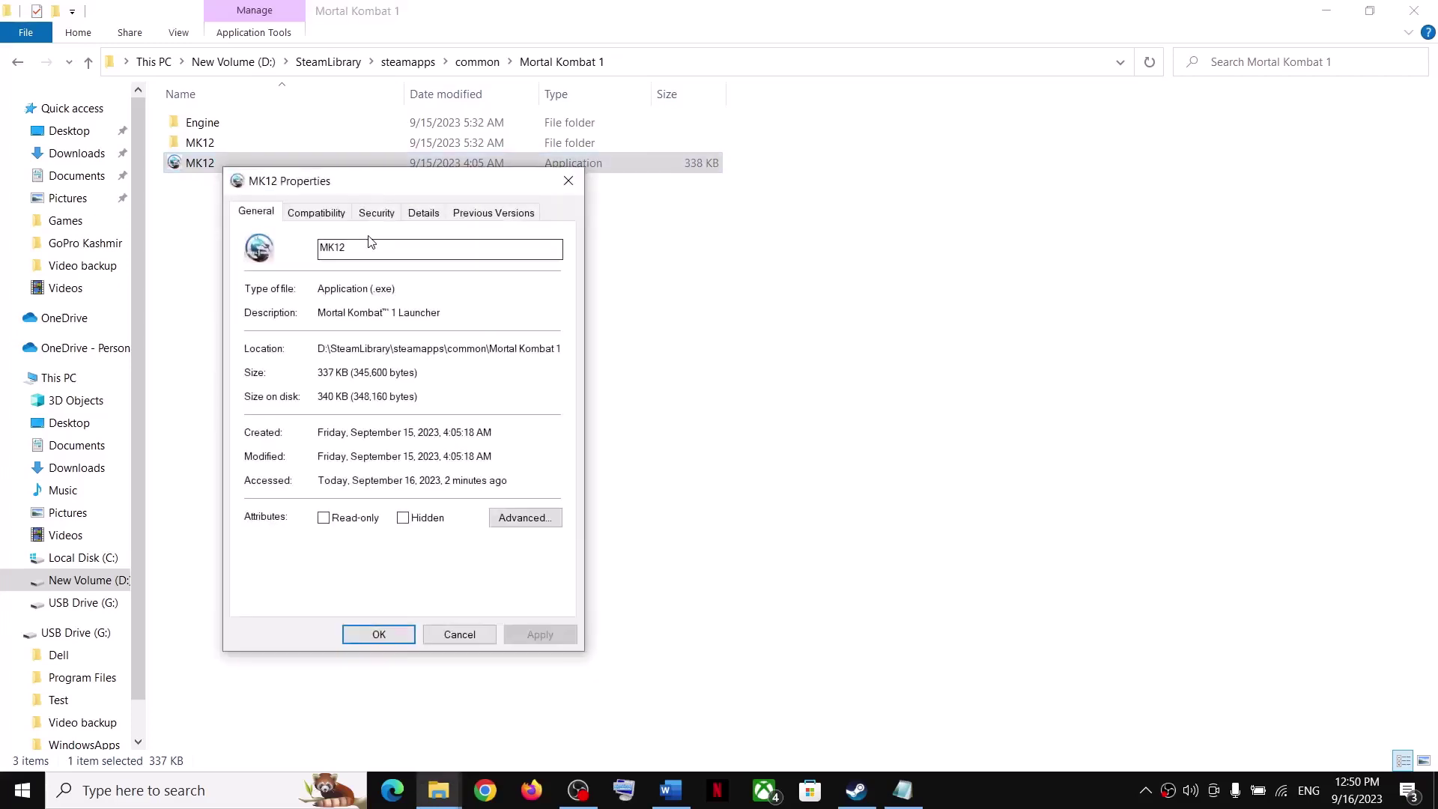
left_click(334, 213)
left_click(318, 359)
left_click(294, 415)
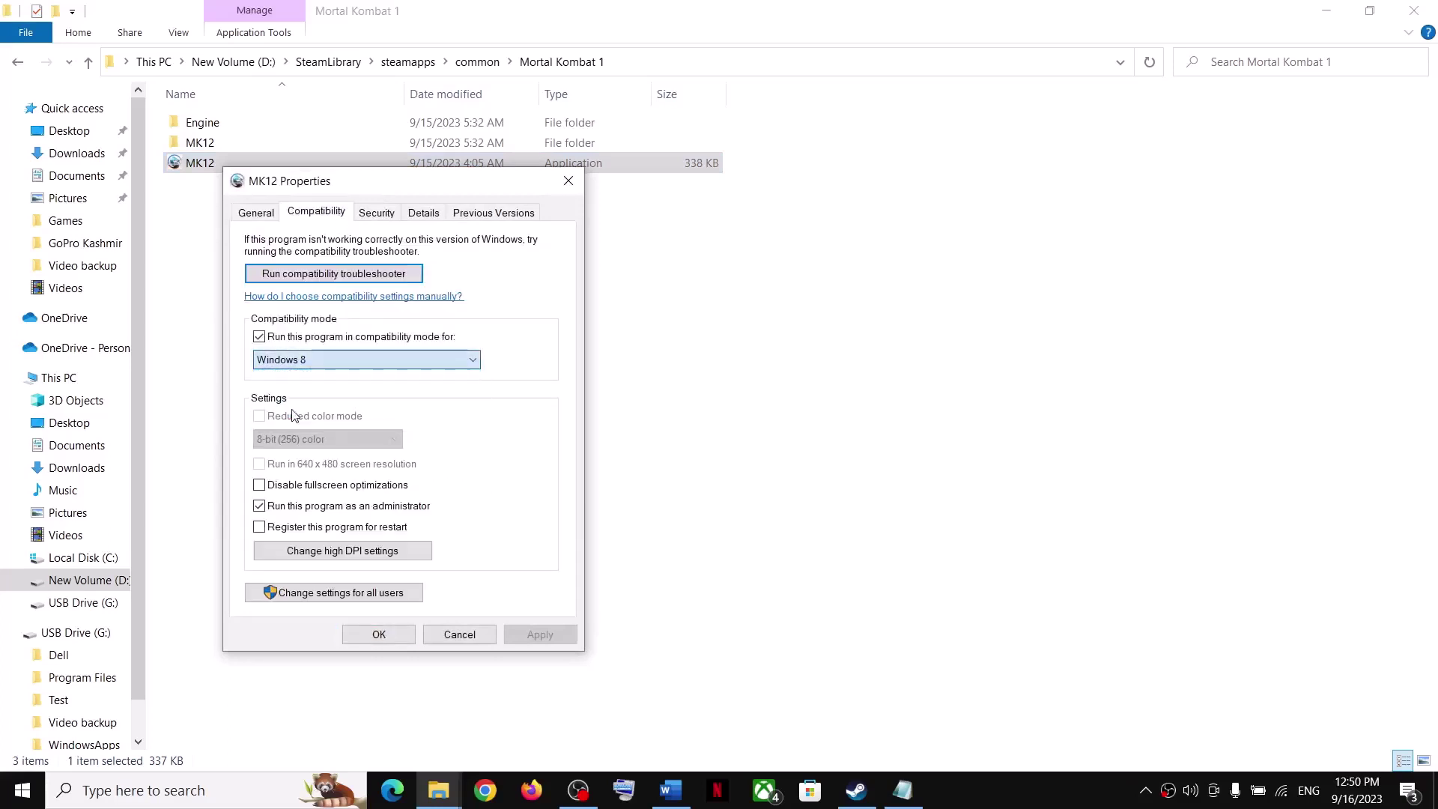
left_click(517, 633)
left_click(386, 635)
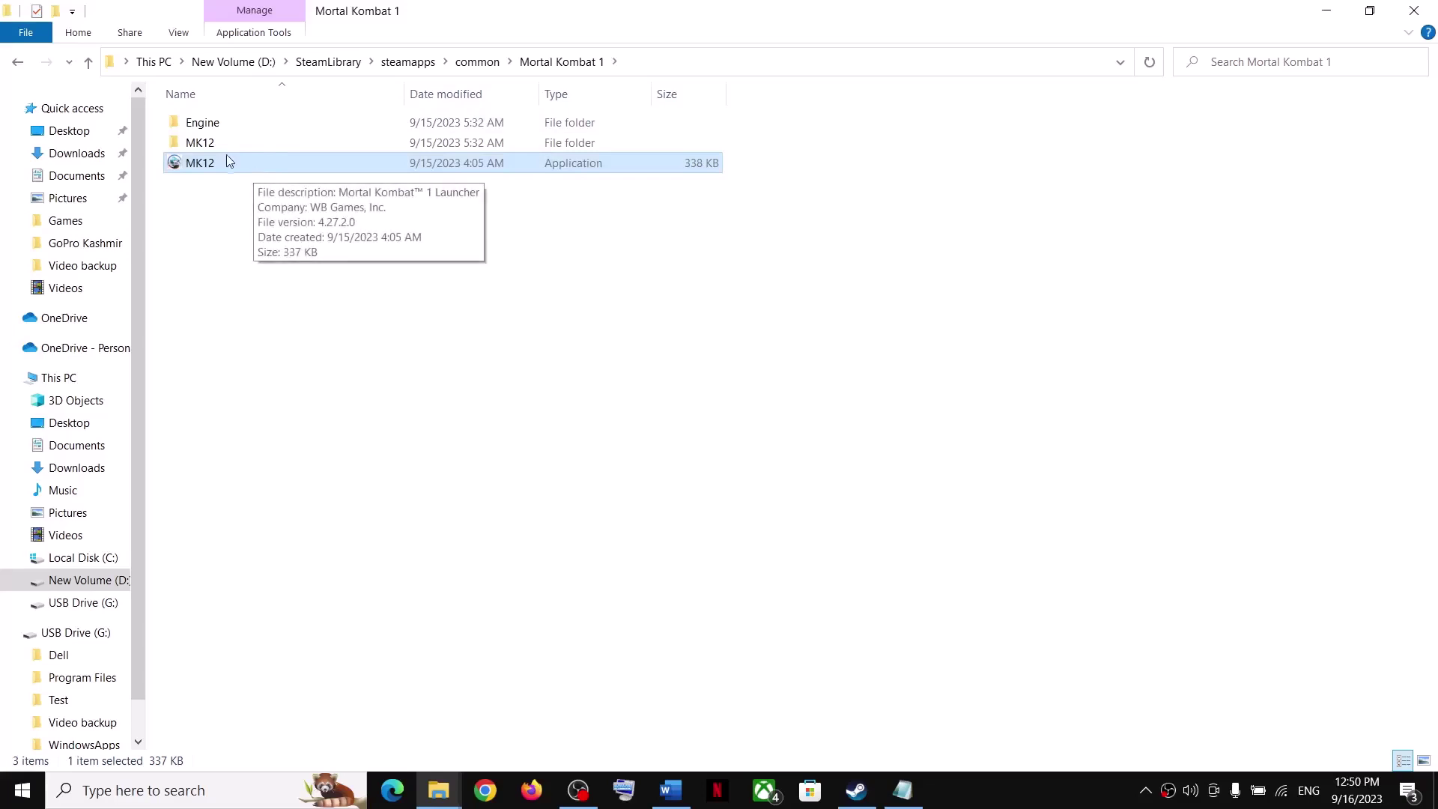
Step: Open the compatibility settings of the MK12 executable in MK12\Binaries\Win64
double_click(199, 144)
double_click(217, 123)
double_click(223, 124)
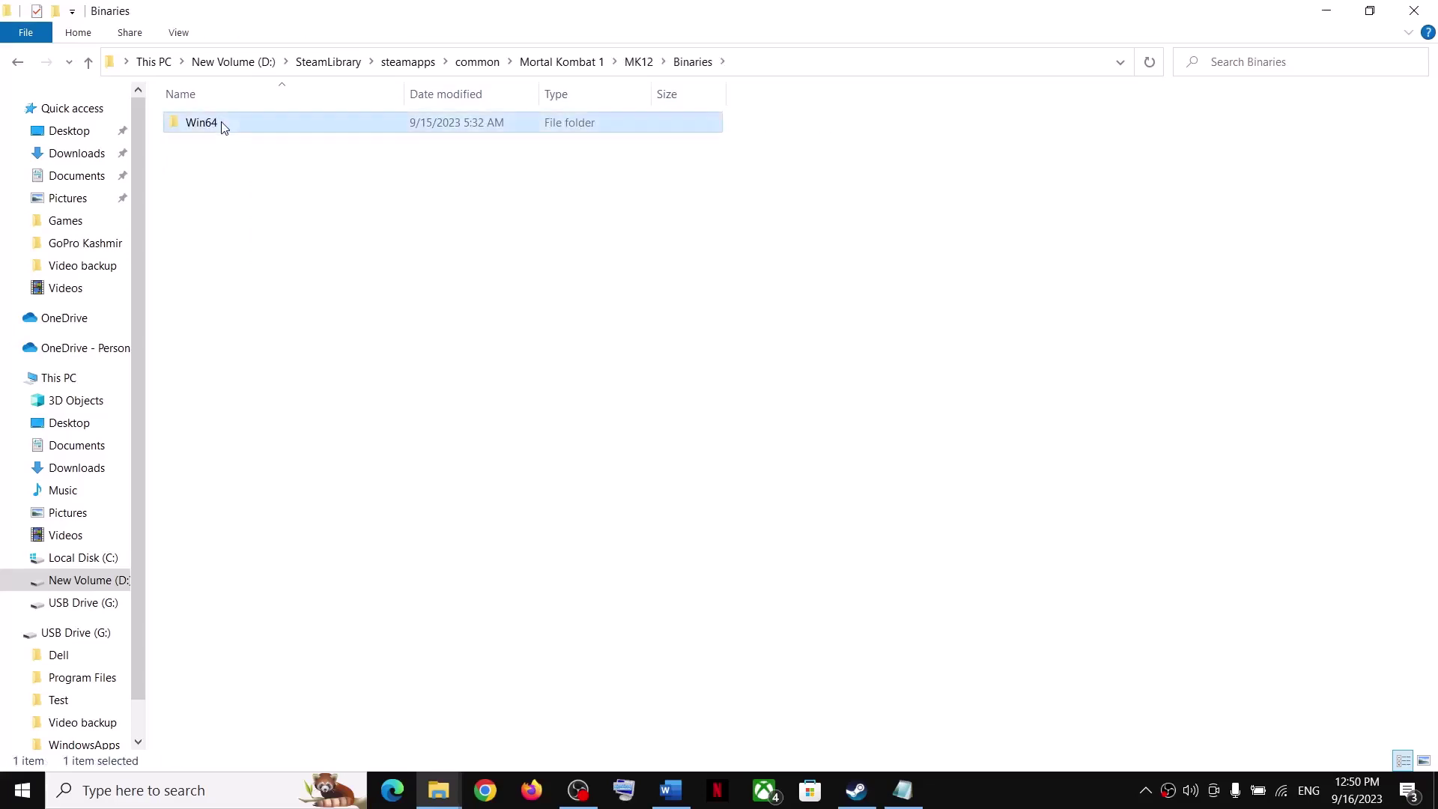
right_click(226, 124)
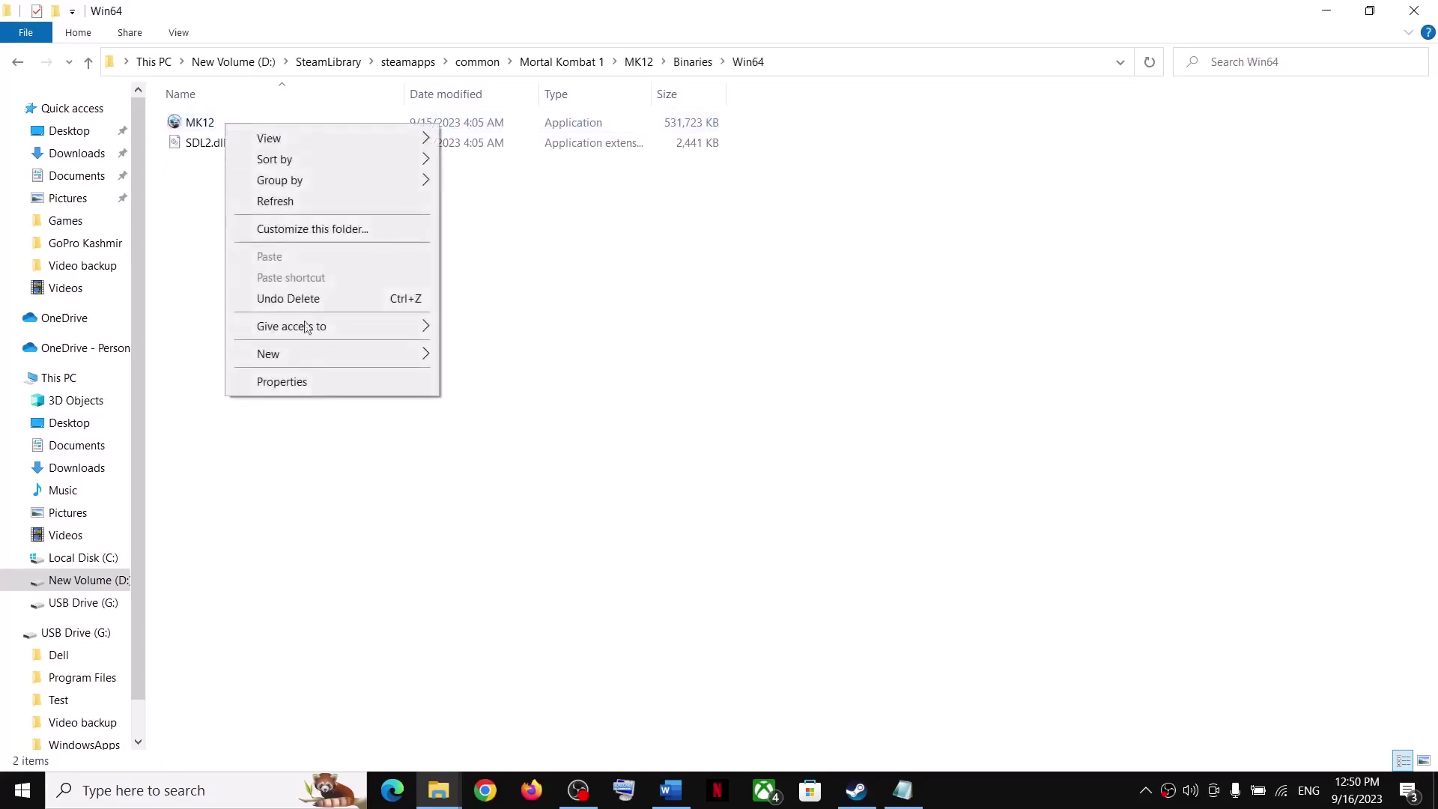
right_click(216, 120)
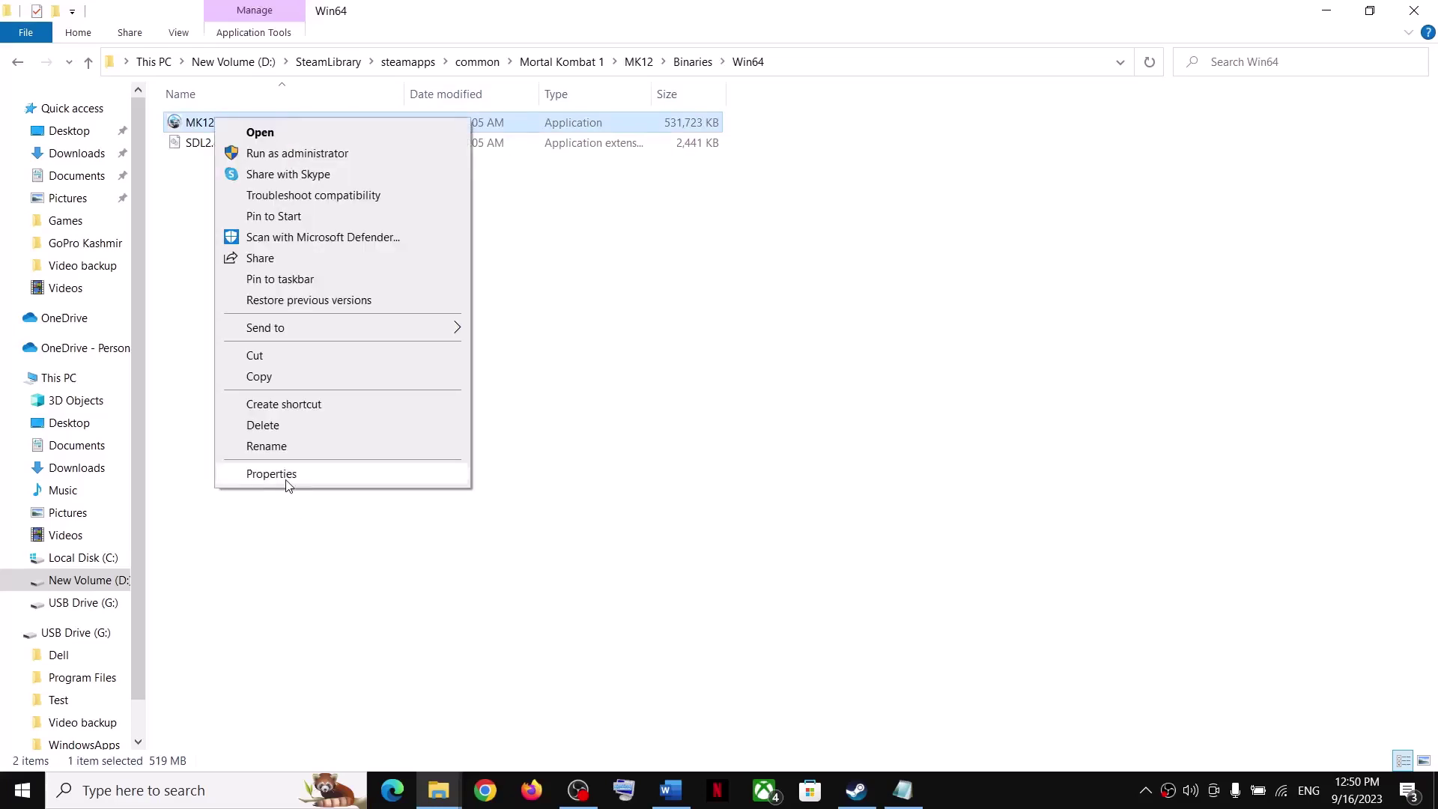
left_click(289, 475)
left_click(314, 168)
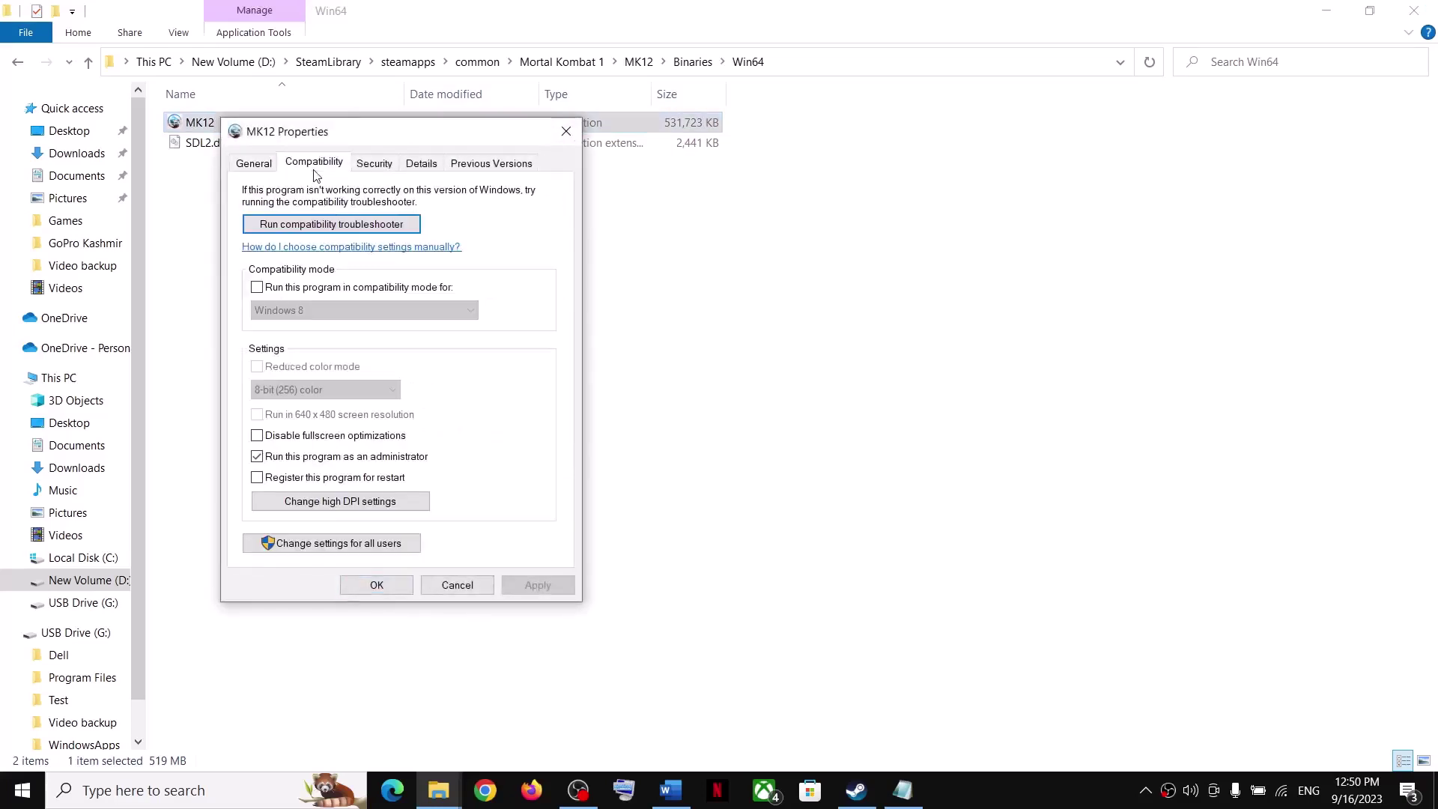
Step: Enable compatibility mode for the executable, choose Windows 7, and save
left_click(263, 291)
left_click(298, 311)
left_click(299, 378)
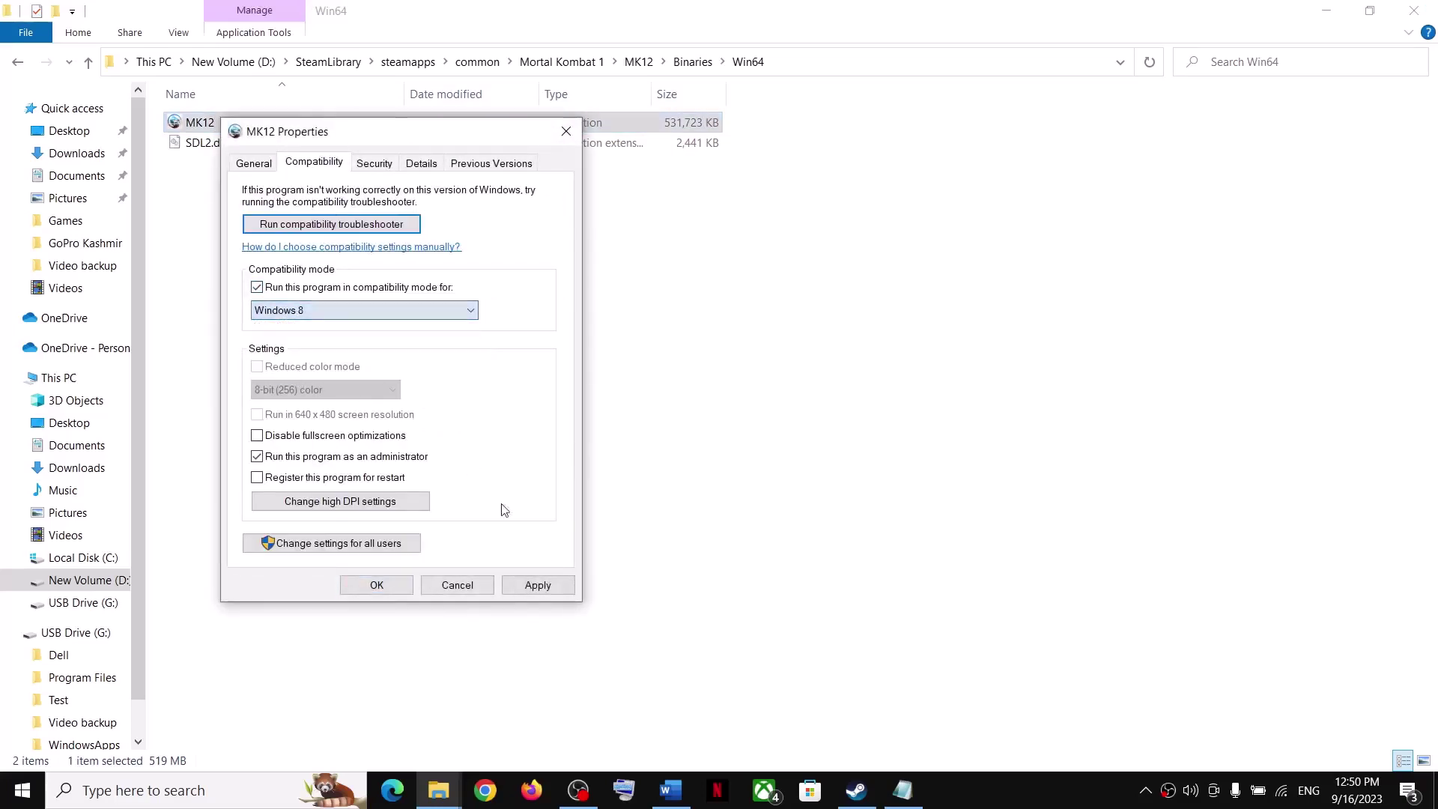
left_click(538, 585)
left_click(400, 307)
left_click(352, 366)
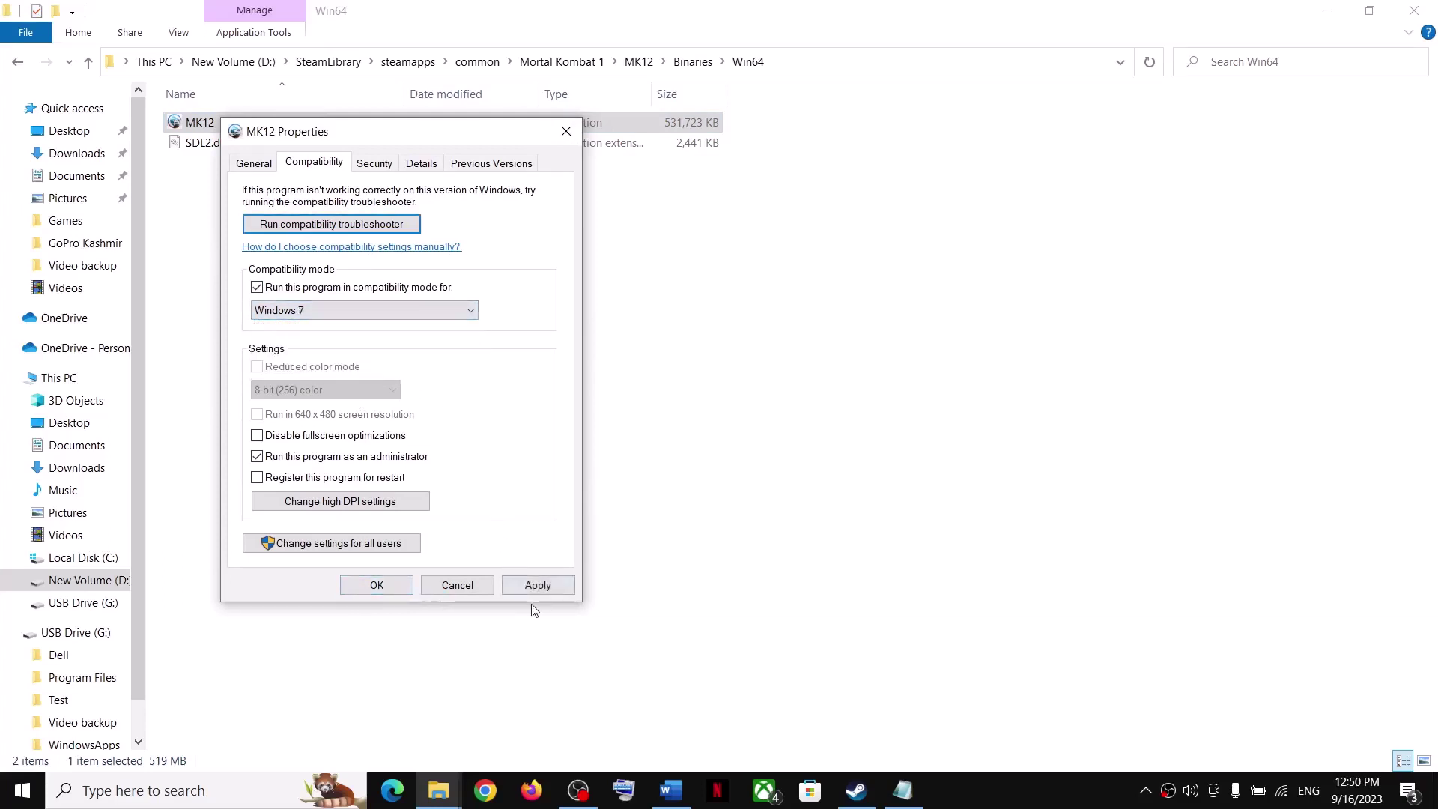
left_click(377, 586)
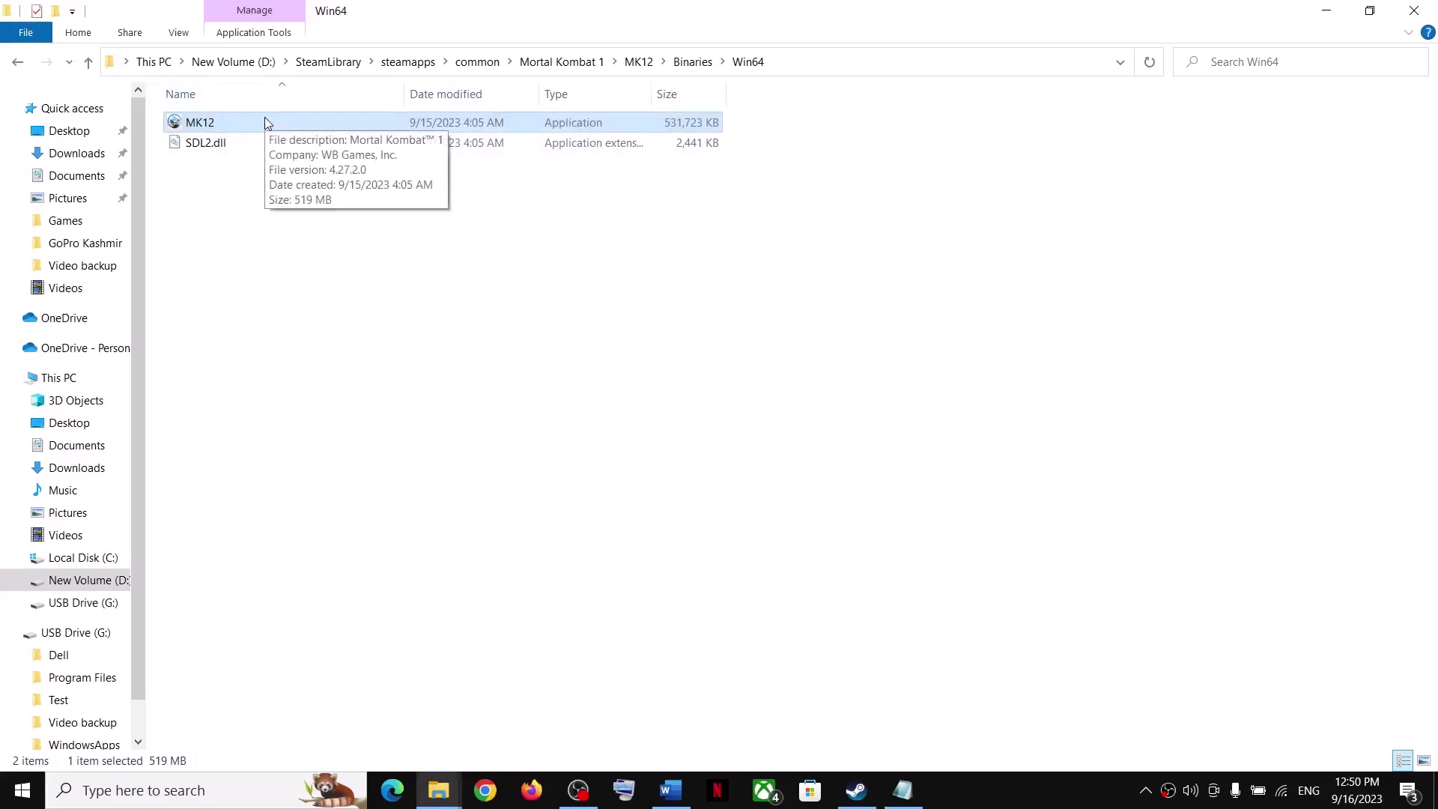
Step: Turn off Windows 7 compatibility mode for the Win64 MK12 executable
right_click(242, 125)
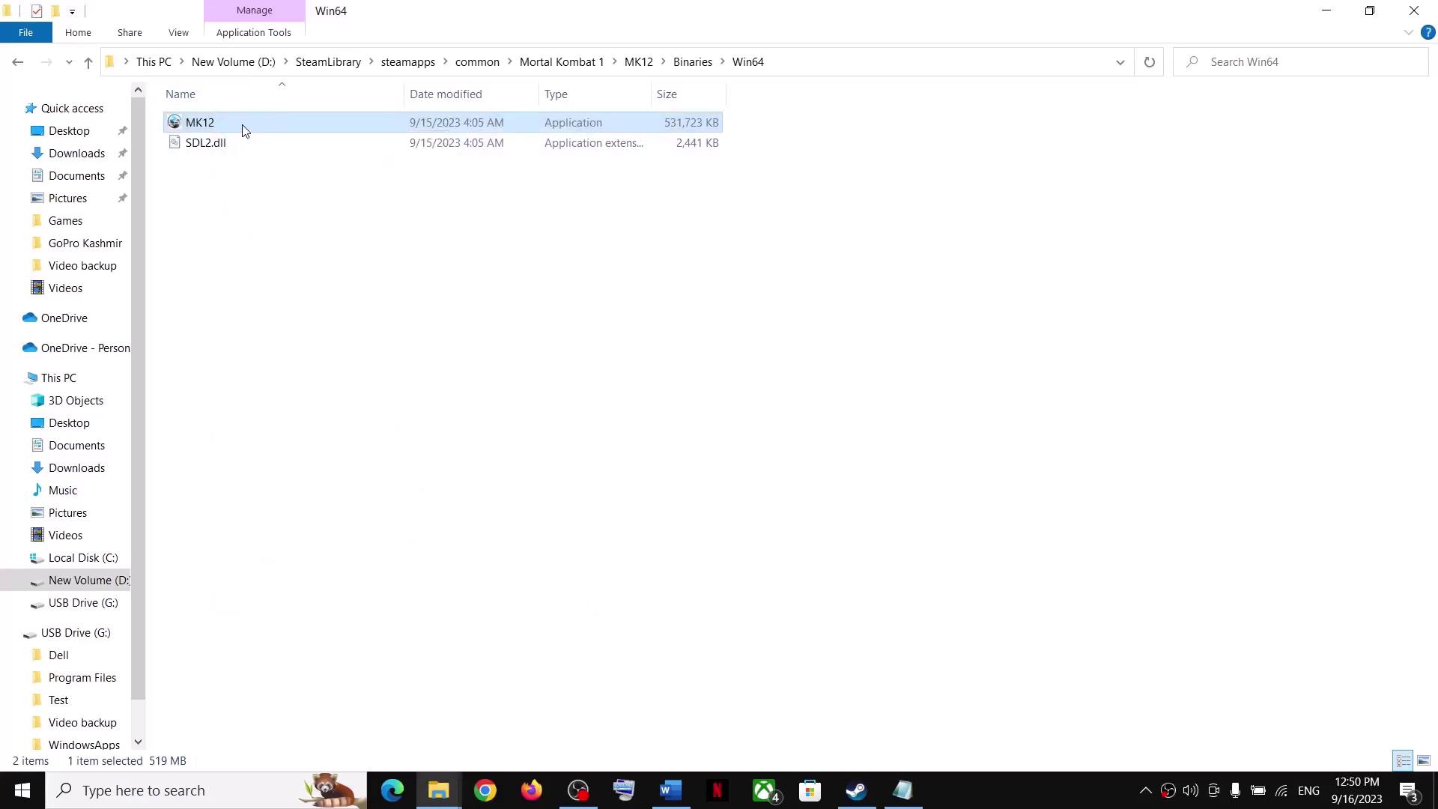
left_click(298, 481)
left_click(342, 170)
left_click(284, 295)
left_click(286, 295)
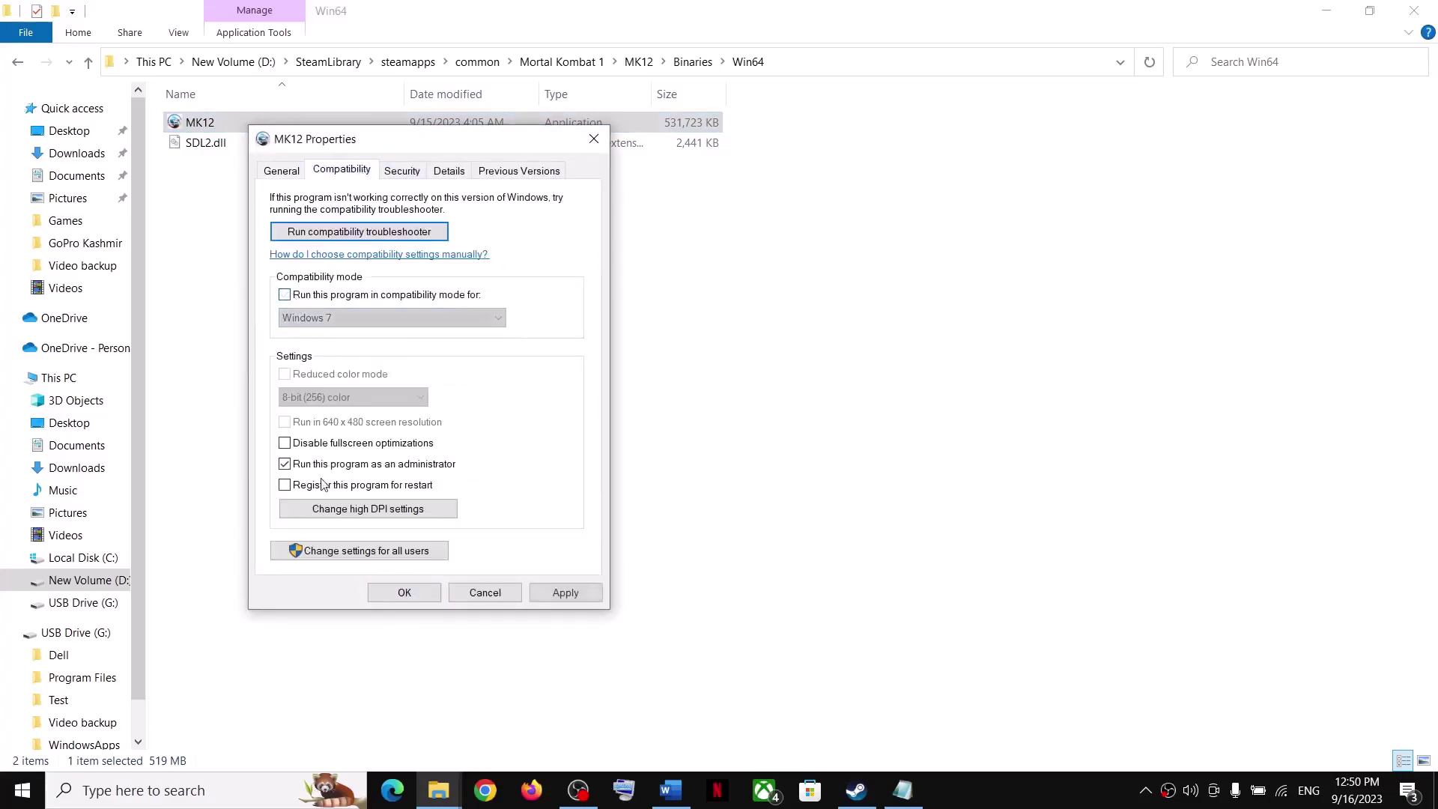
left_click(558, 593)
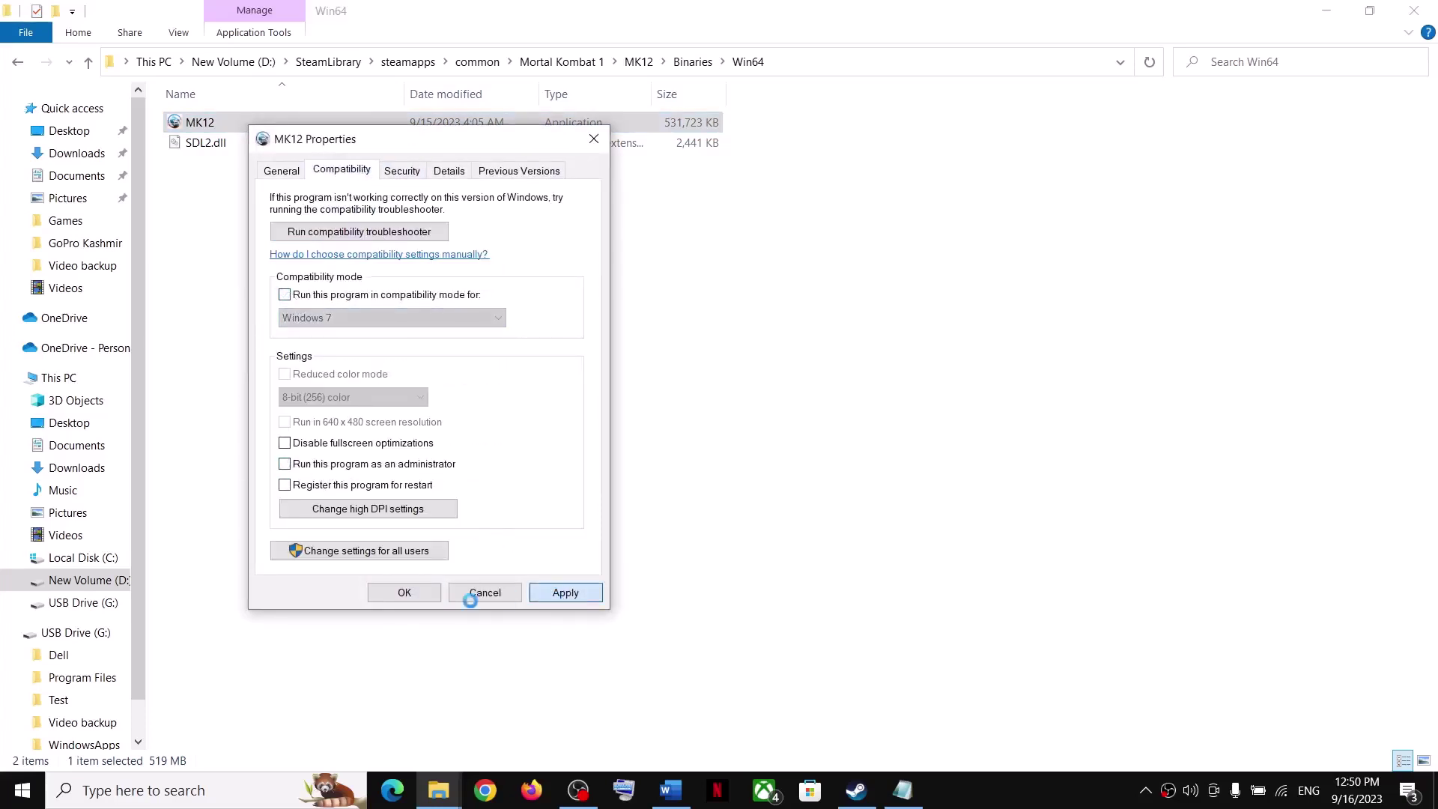
left_click(420, 596)
Step: Back in Mortal Kombat 1, turn off compatibility mode for the MK12 launcher
left_click(89, 62)
left_click(89, 62)
left_click(89, 63)
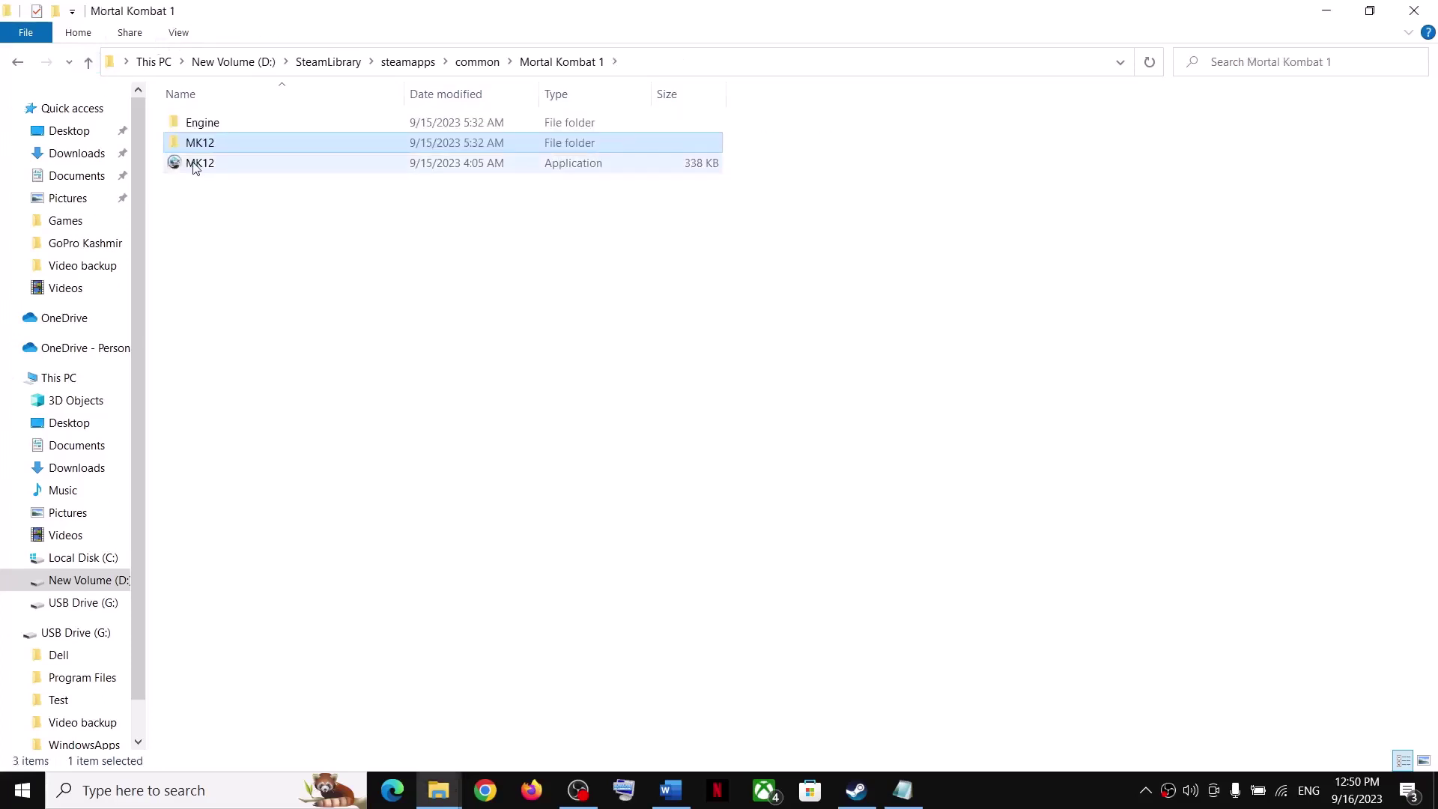
left_click(194, 164)
key("shift+F10")
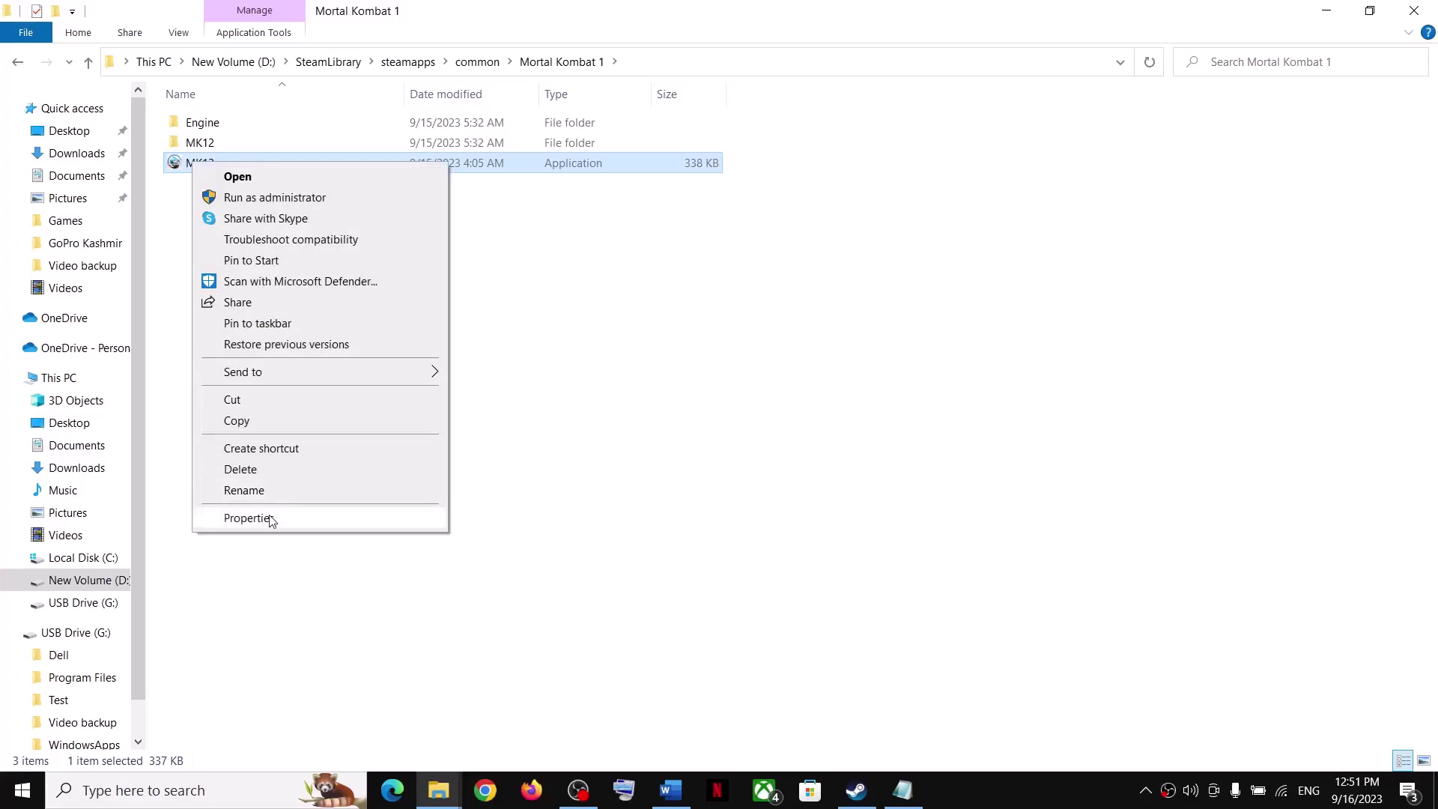
left_click(275, 514)
left_click(270, 210)
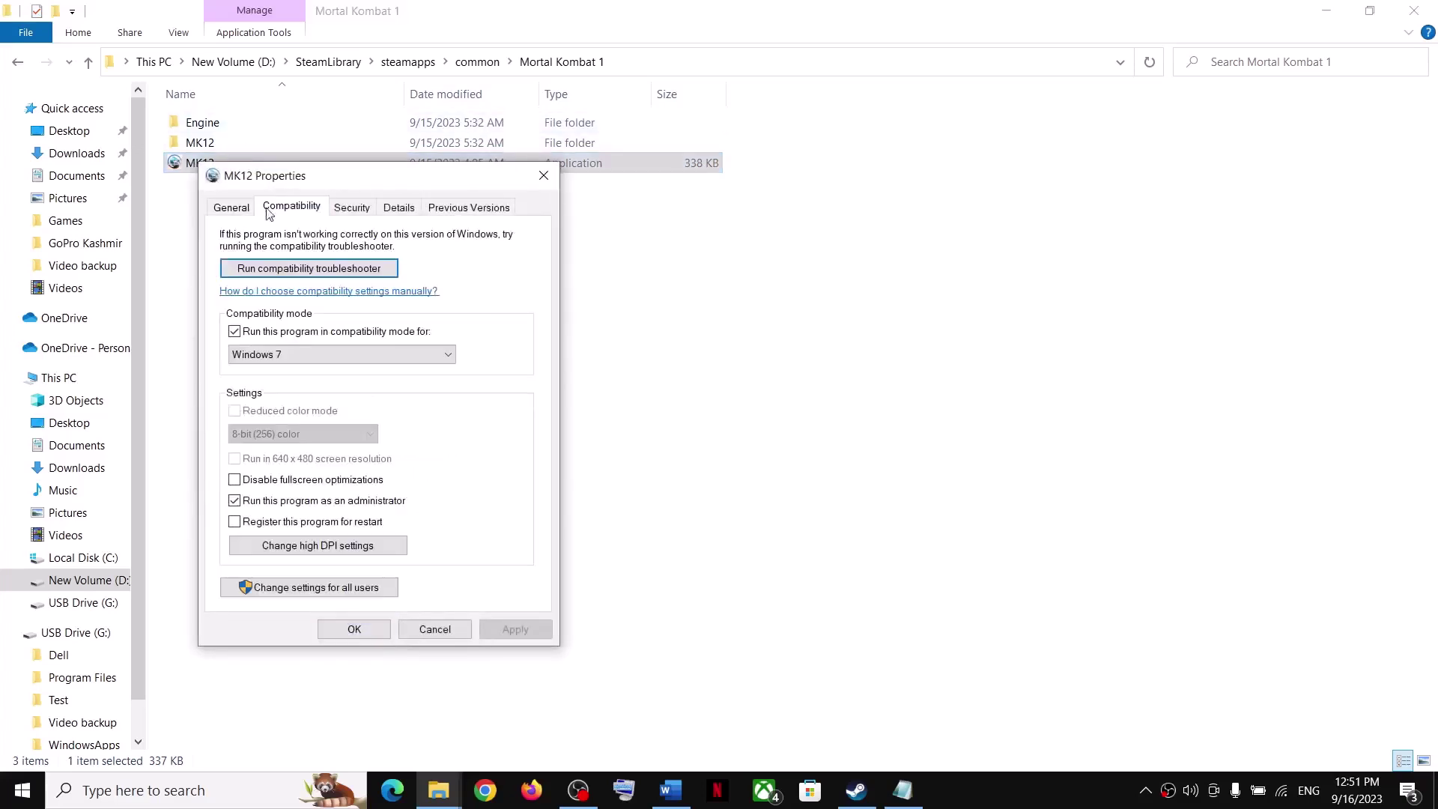
left_click(234, 332)
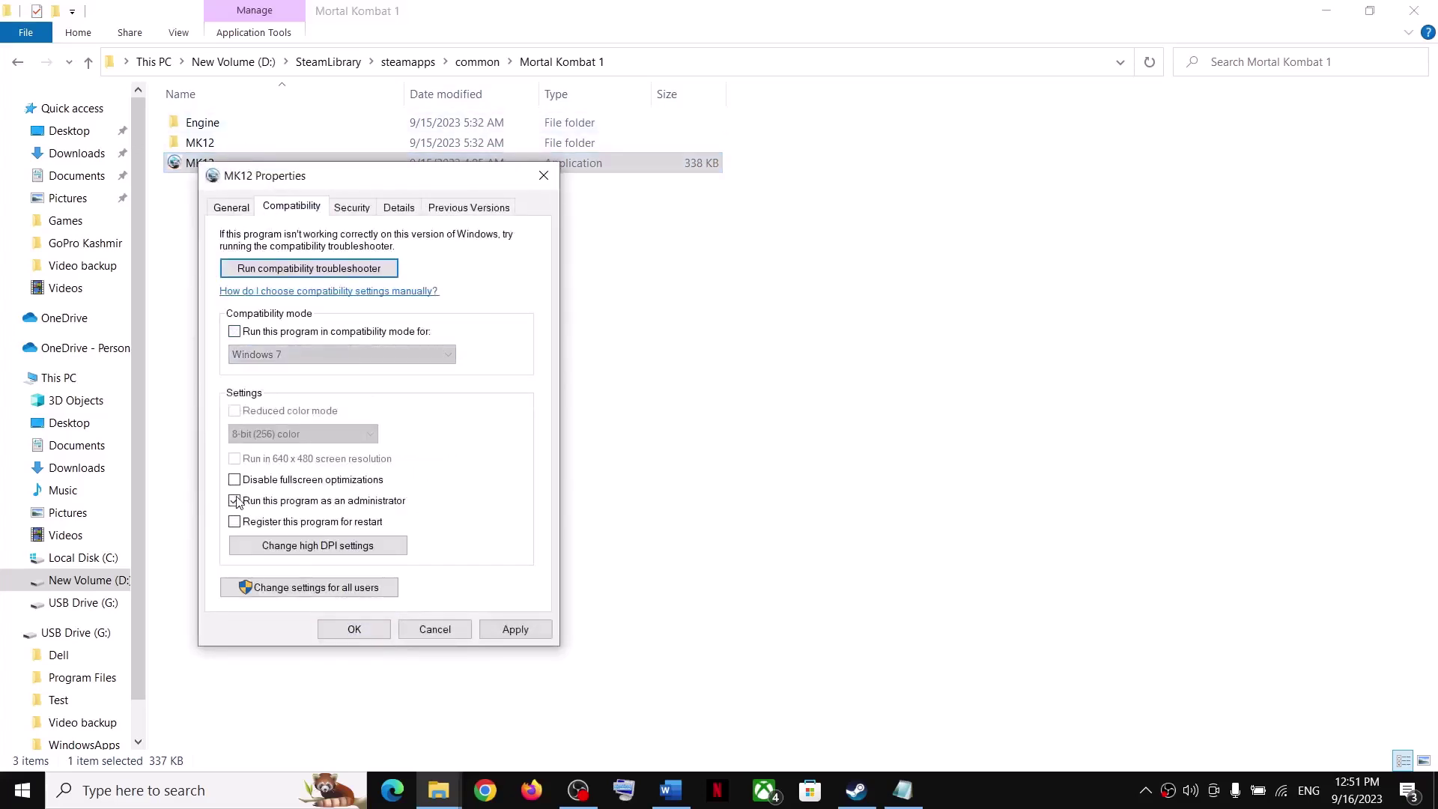
left_click(386, 634)
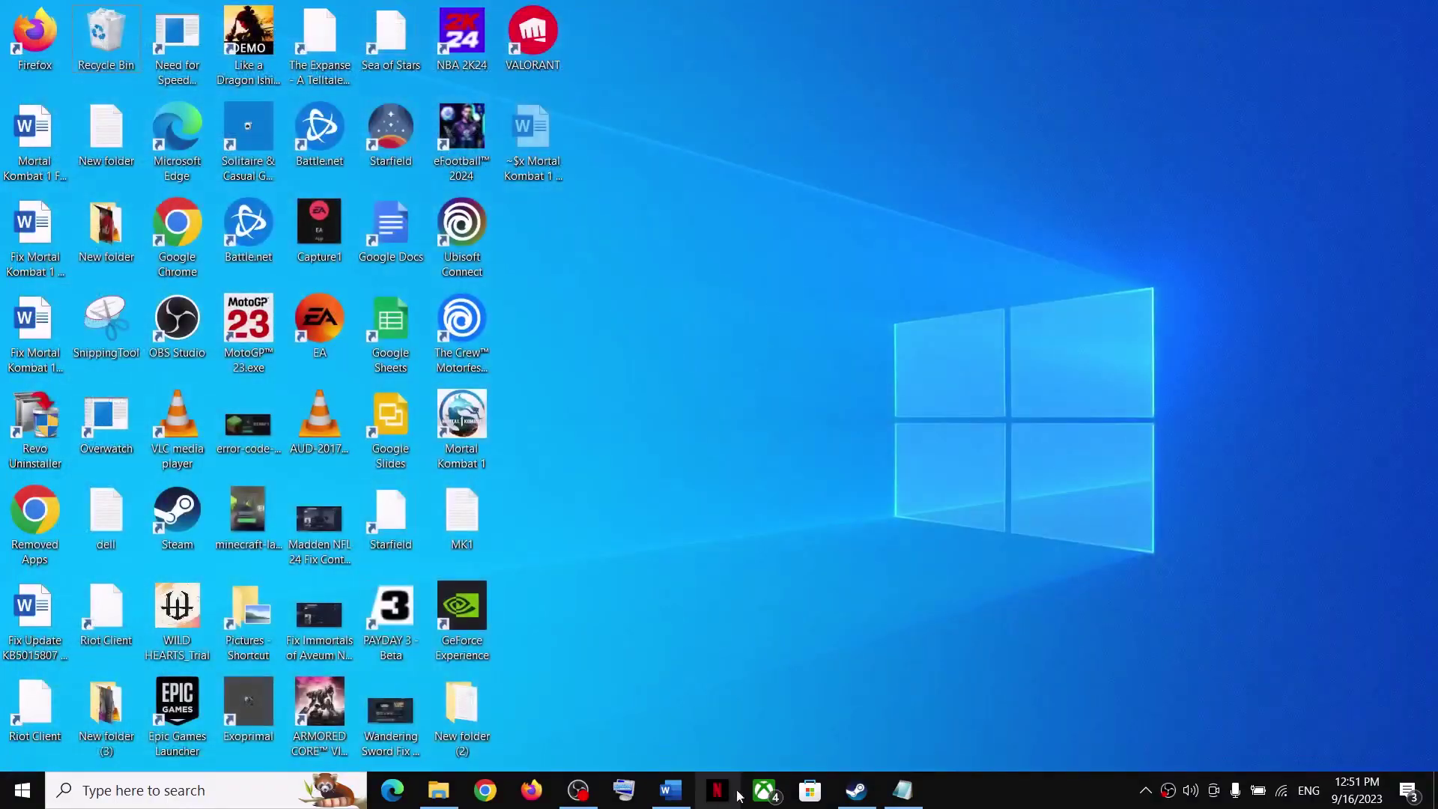
Step: Scroll the Word guide to Step 6 and highlight the NVIDIA and AMD driver links
left_click(856, 790)
left_click(672, 791)
scroll(395, 389, "down", 5)
scroll(395, 406, "down", 3)
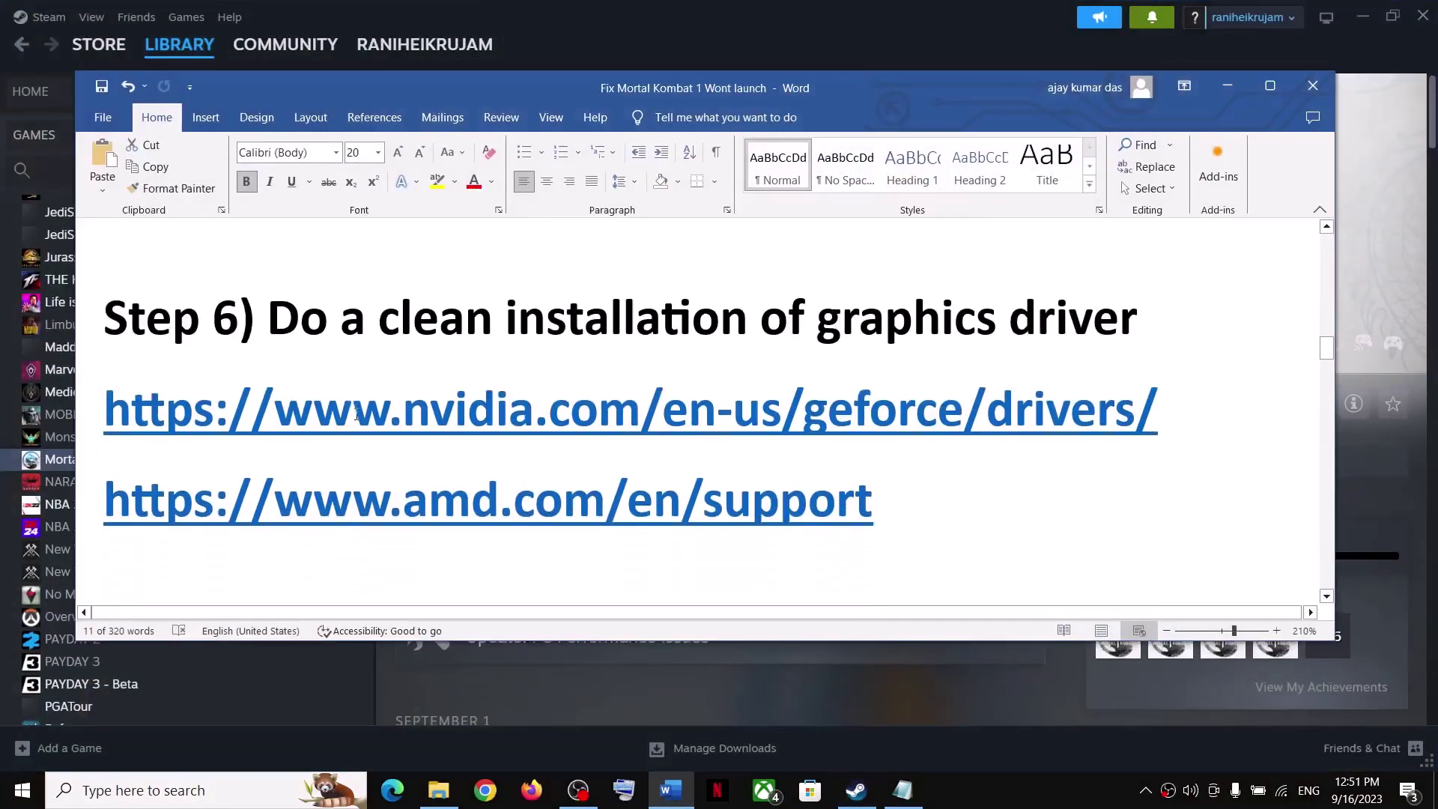
left_click_drag(269, 274, 1180, 300)
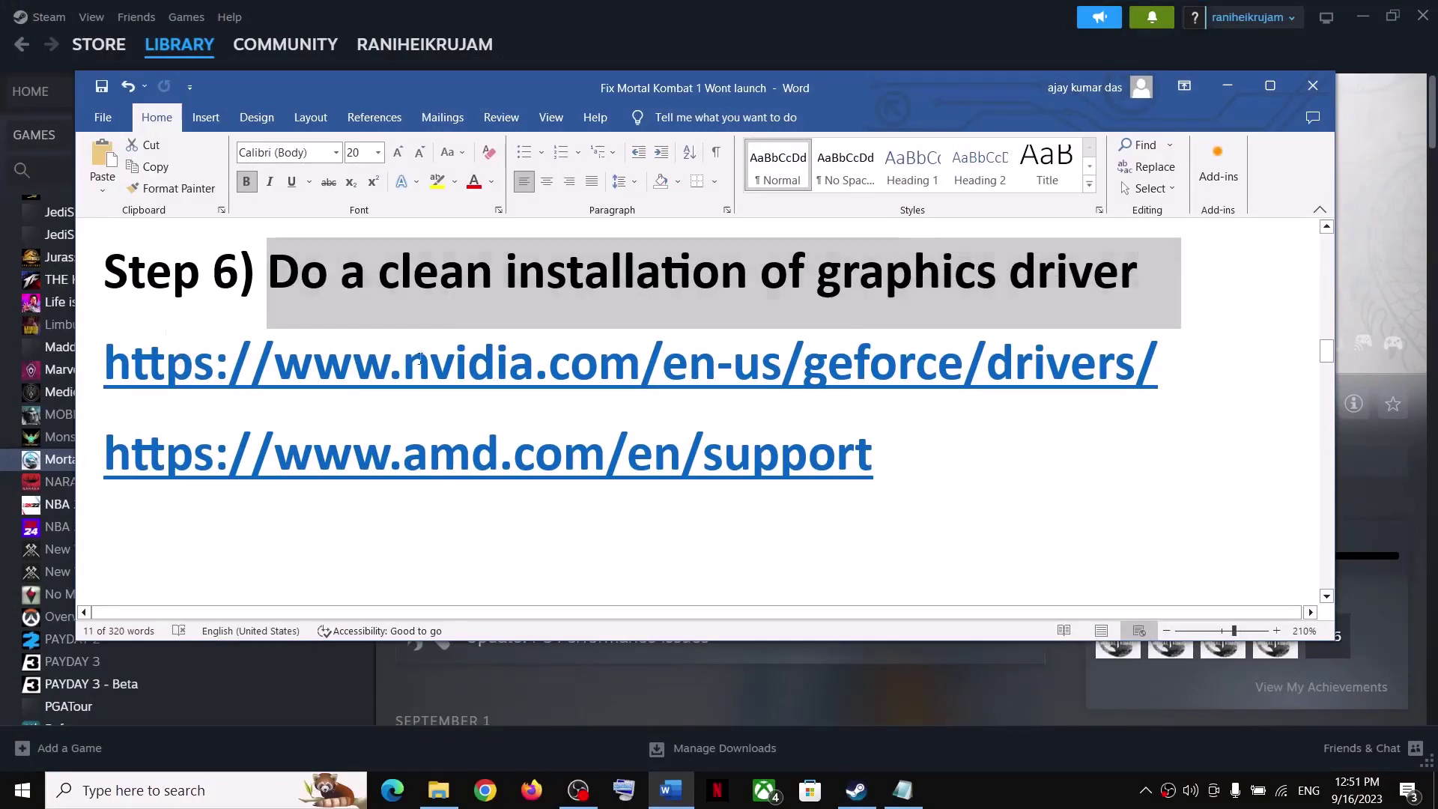
left_click_drag(222, 384, 1160, 367)
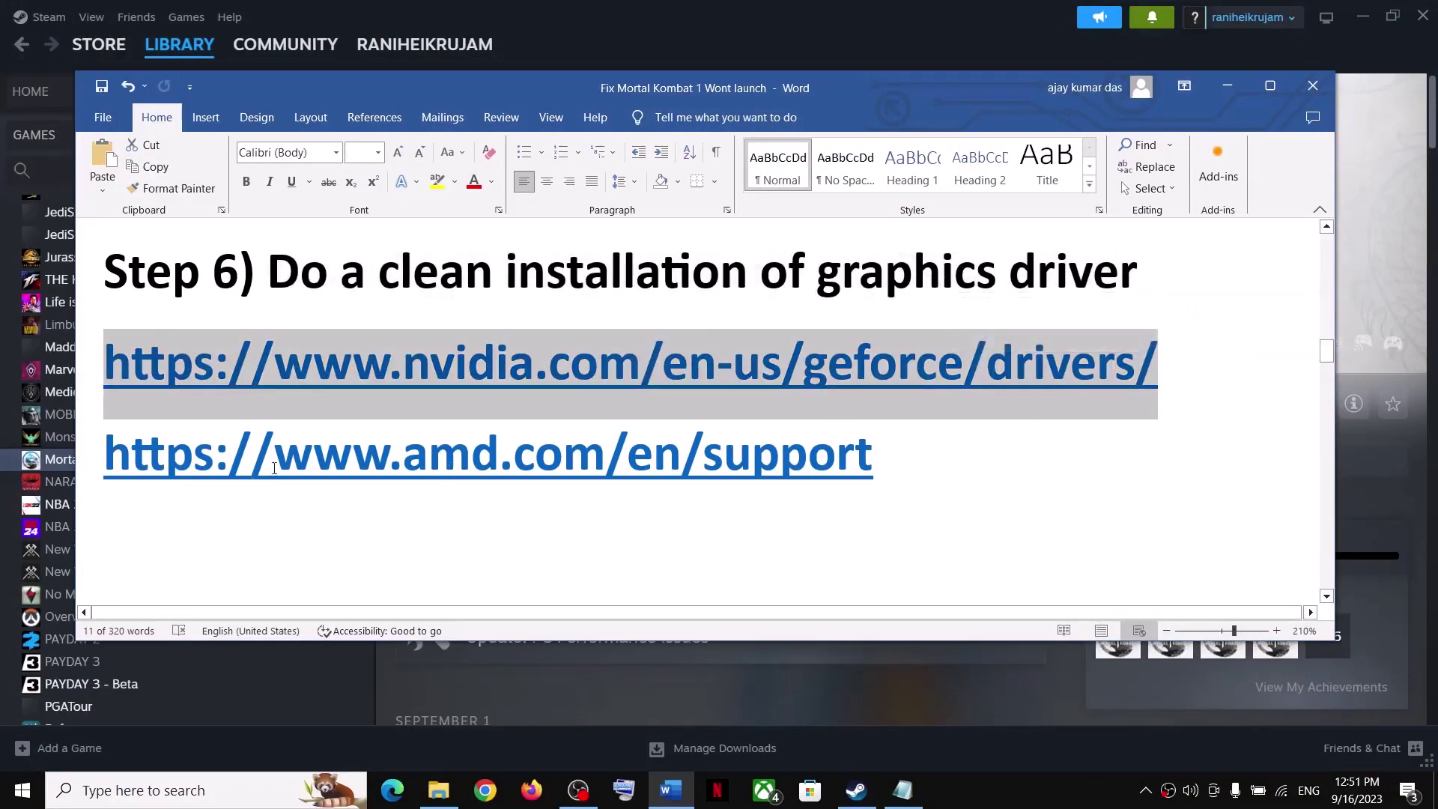
left_click_drag(274, 468, 964, 465)
left_click(1225, 87)
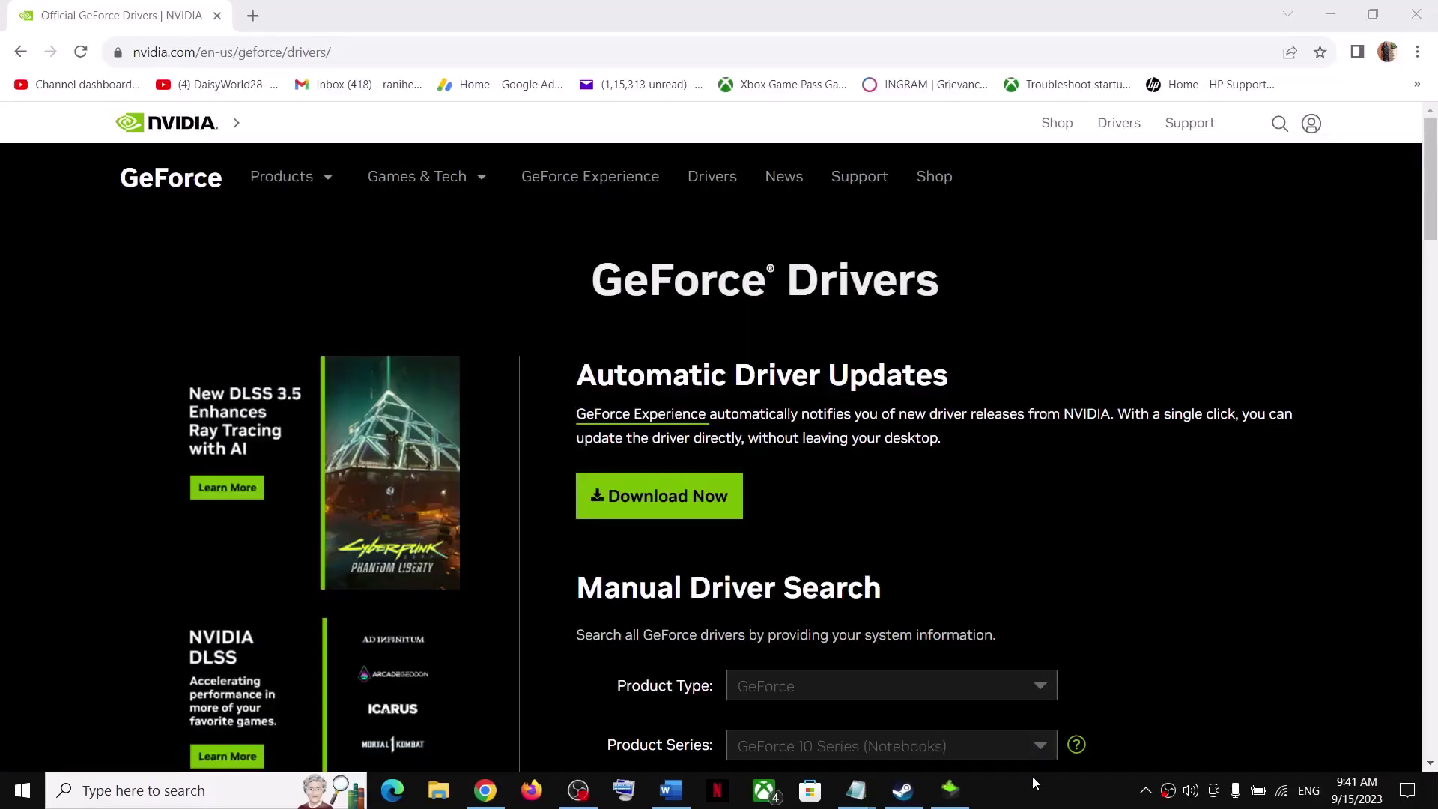
Step: Search drivers for GeForce 10 Series (Notebooks), GeForce GTX 1050, Windows 10 64-Bit
scroll(1024, 520, "down", 2)
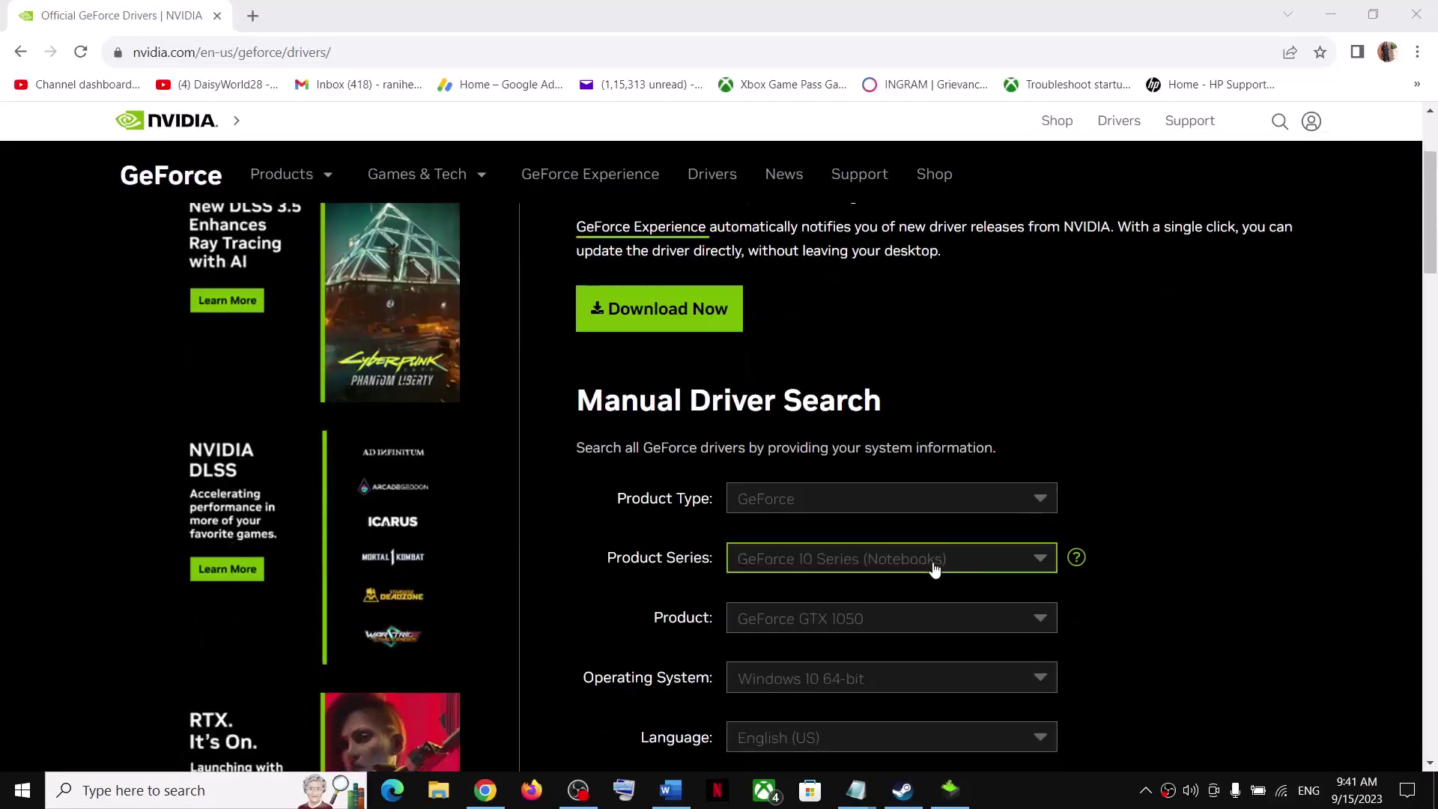
left_click(898, 562)
scroll(873, 712, "down", 3)
scroll(869, 719, "down", 1)
left_click(867, 703)
scroll(1031, 597, "down", 2)
left_click(824, 432)
left_click(862, 575)
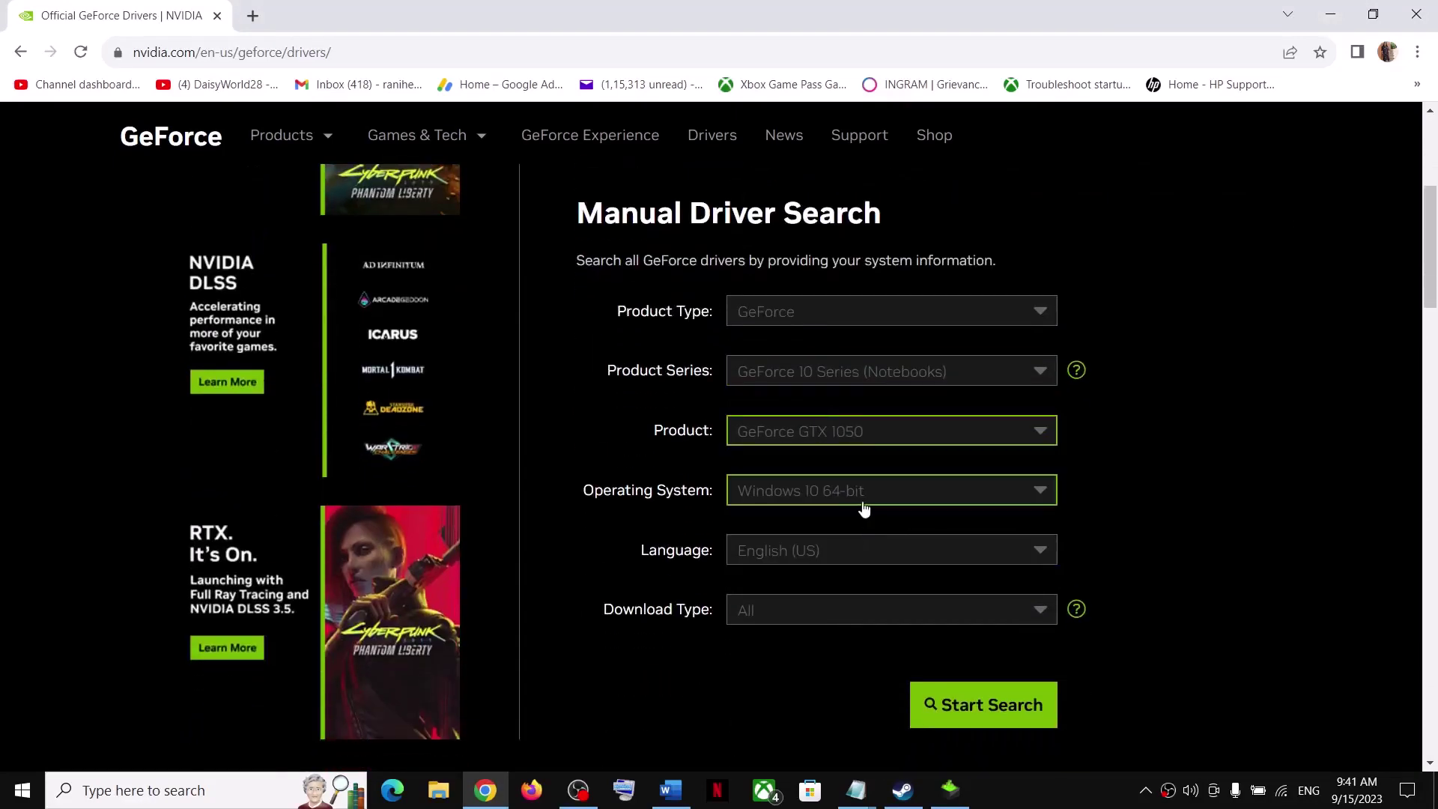
left_click(856, 507)
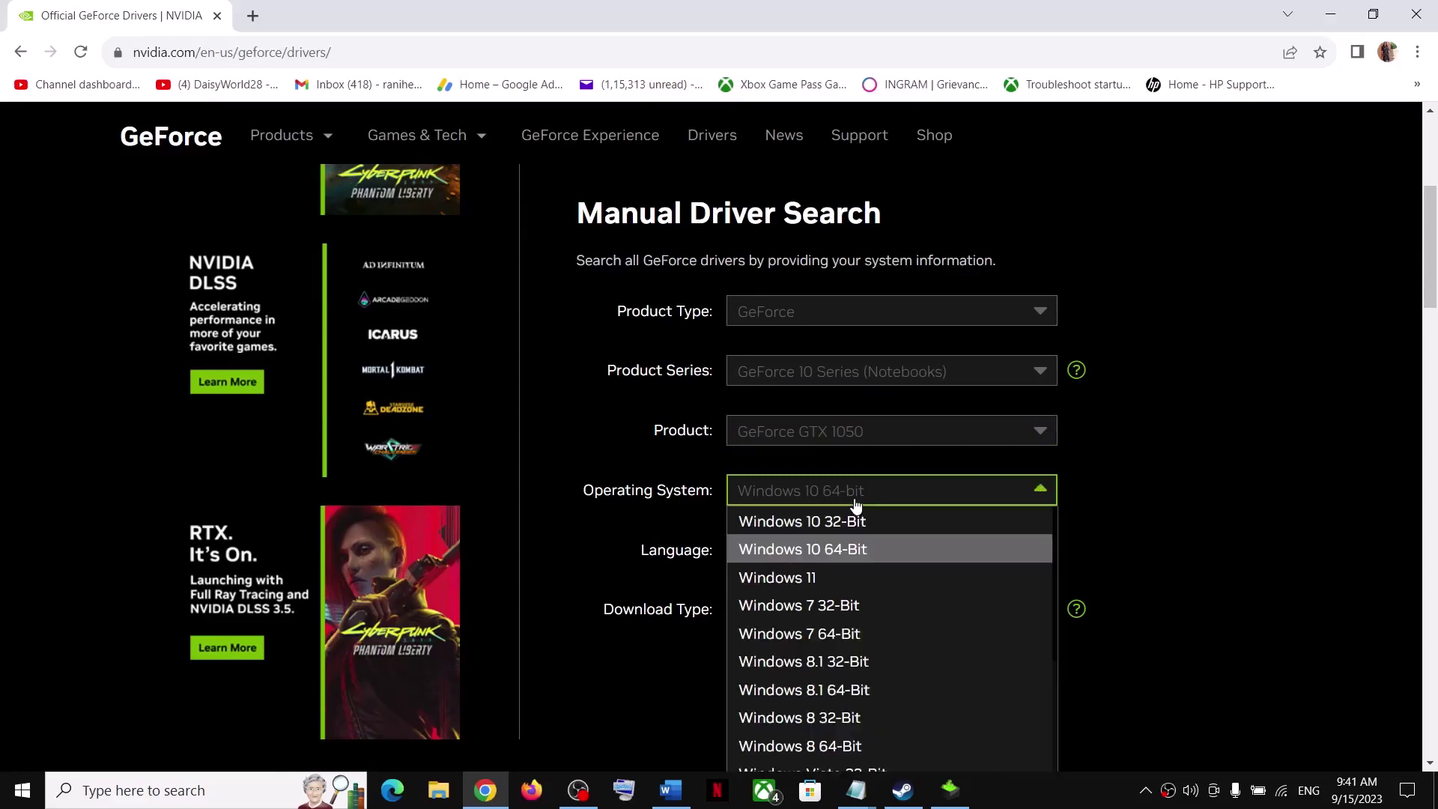
left_click(832, 549)
left_click(825, 505)
left_click(1176, 533)
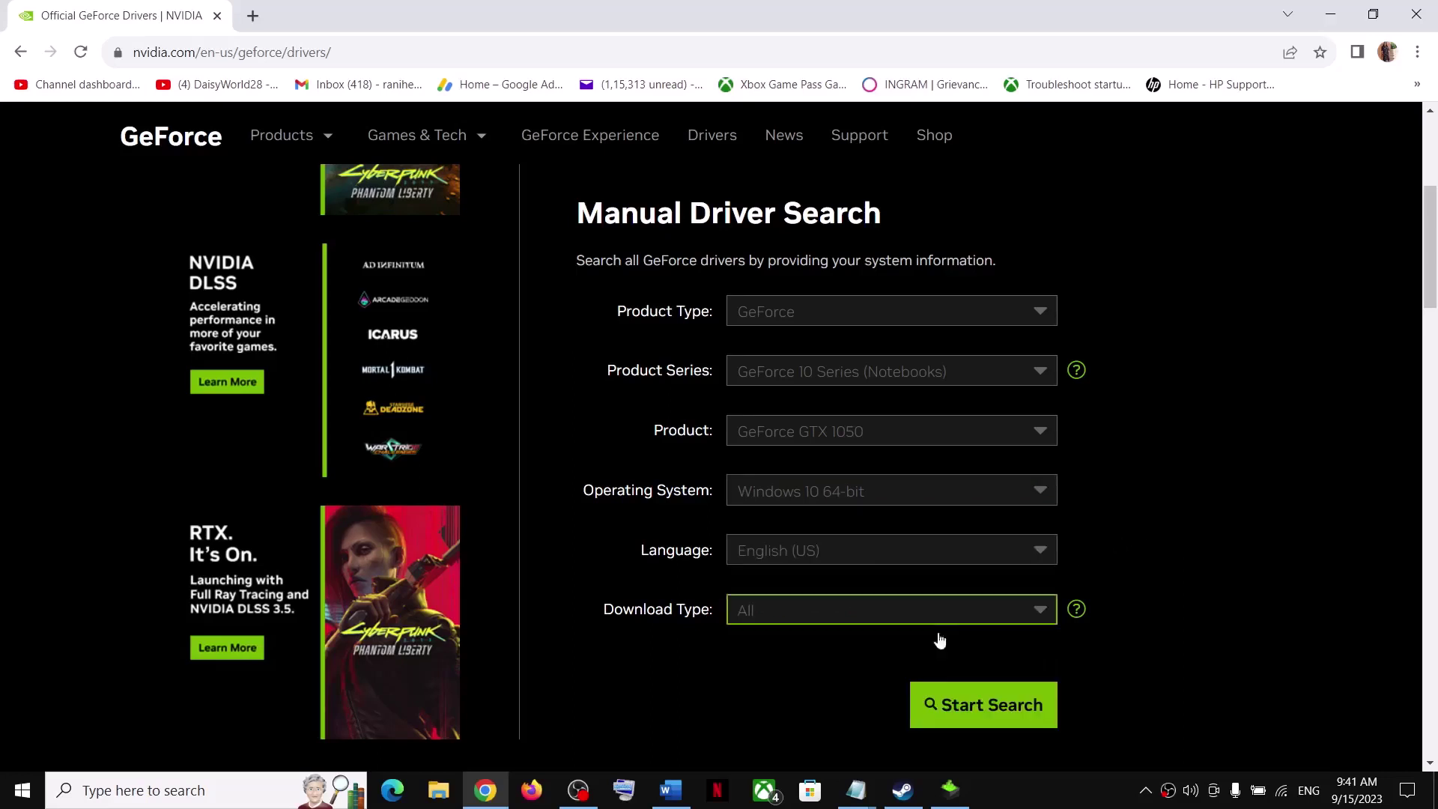
left_click(936, 704)
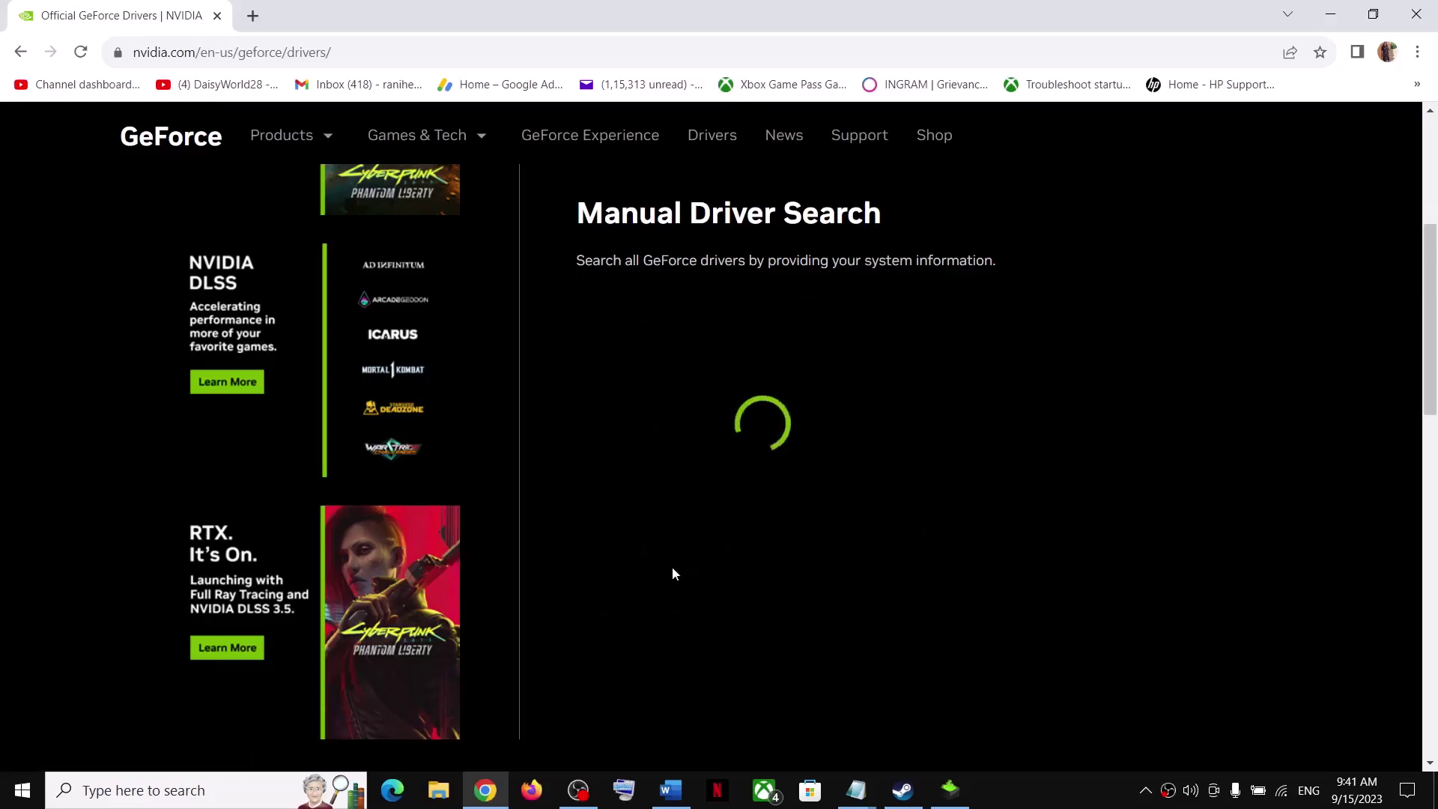
Step: Download the first result, Game Ready Driver 537.34, and check its progress
scroll(653, 578, "up", 1)
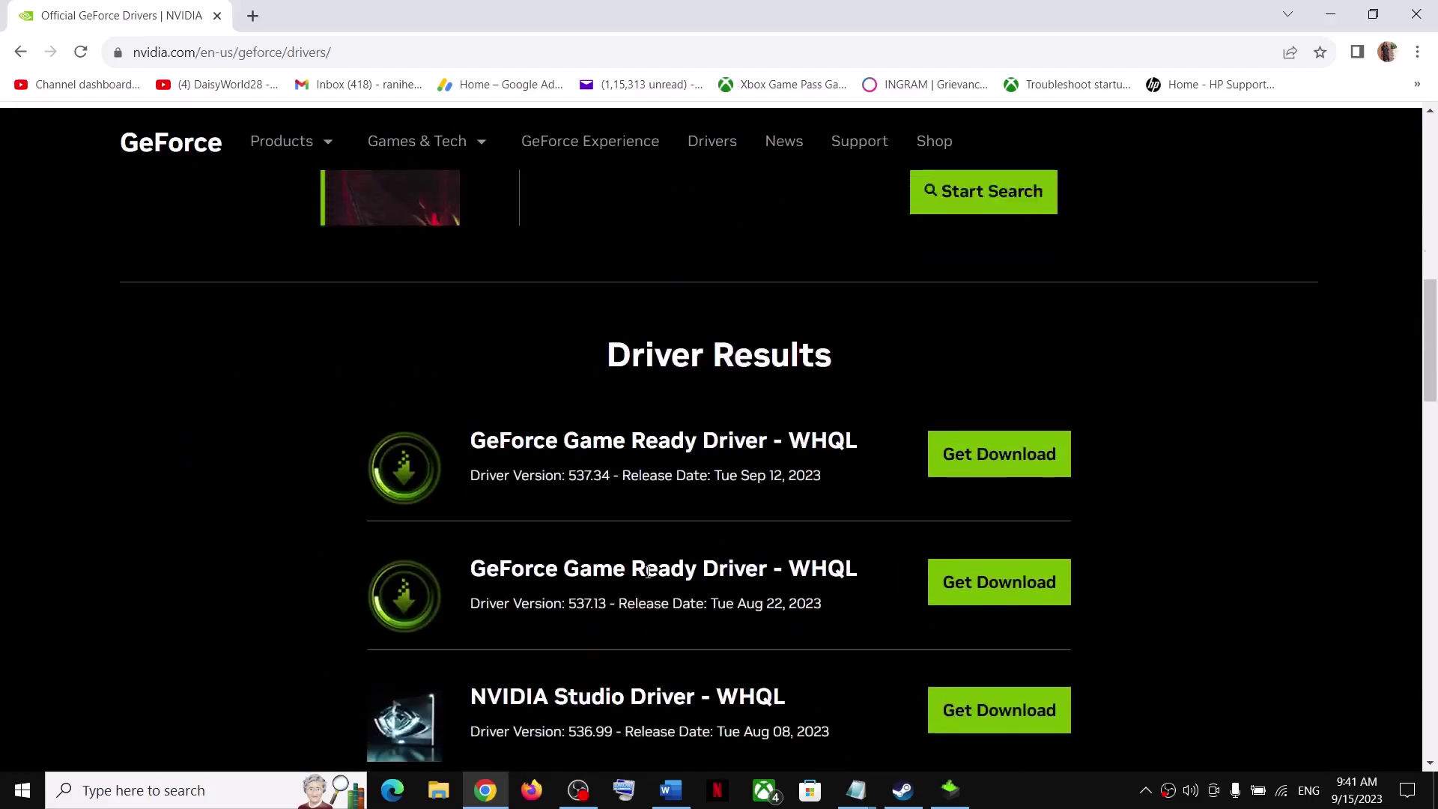
left_click_drag(575, 485, 709, 477)
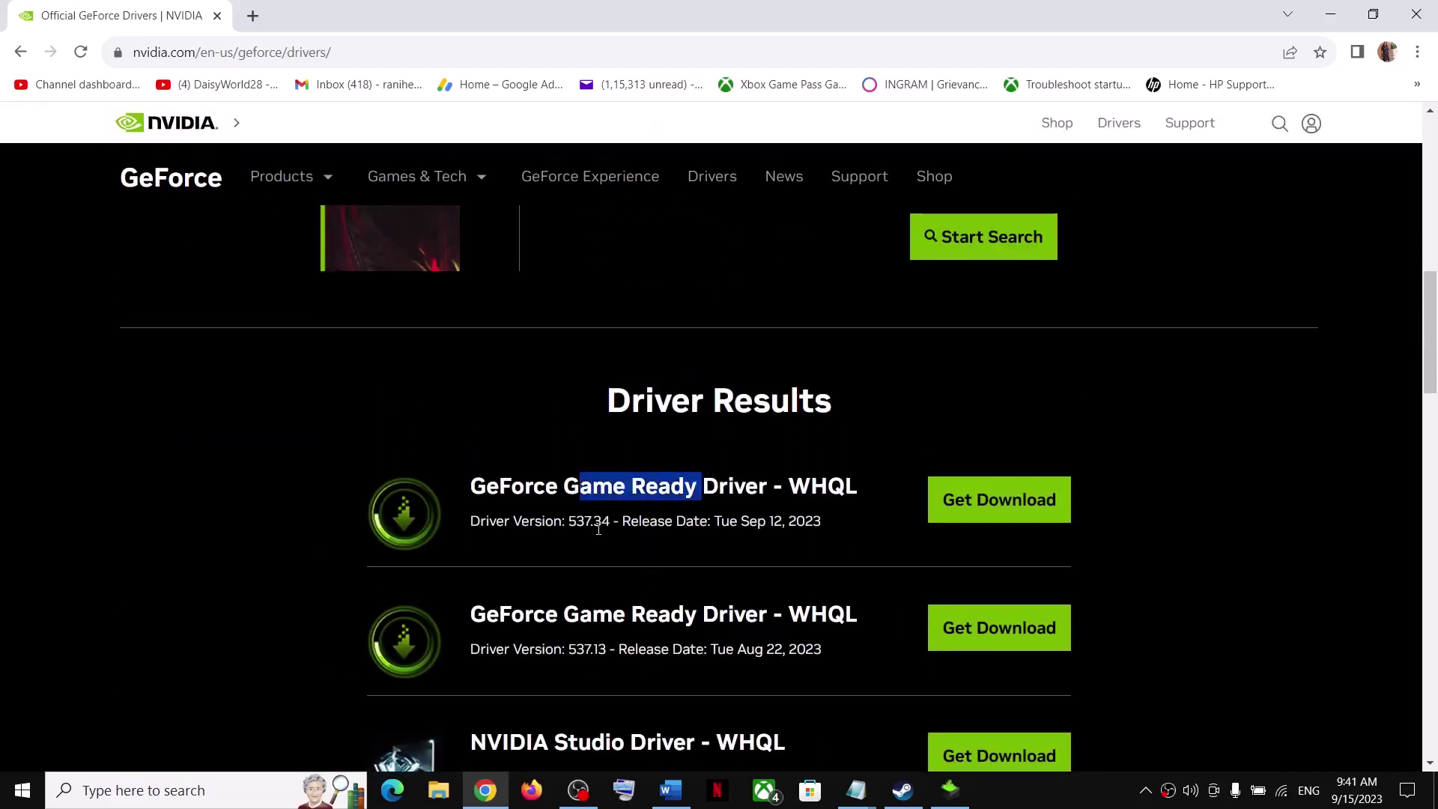
left_click_drag(572, 523, 581, 524)
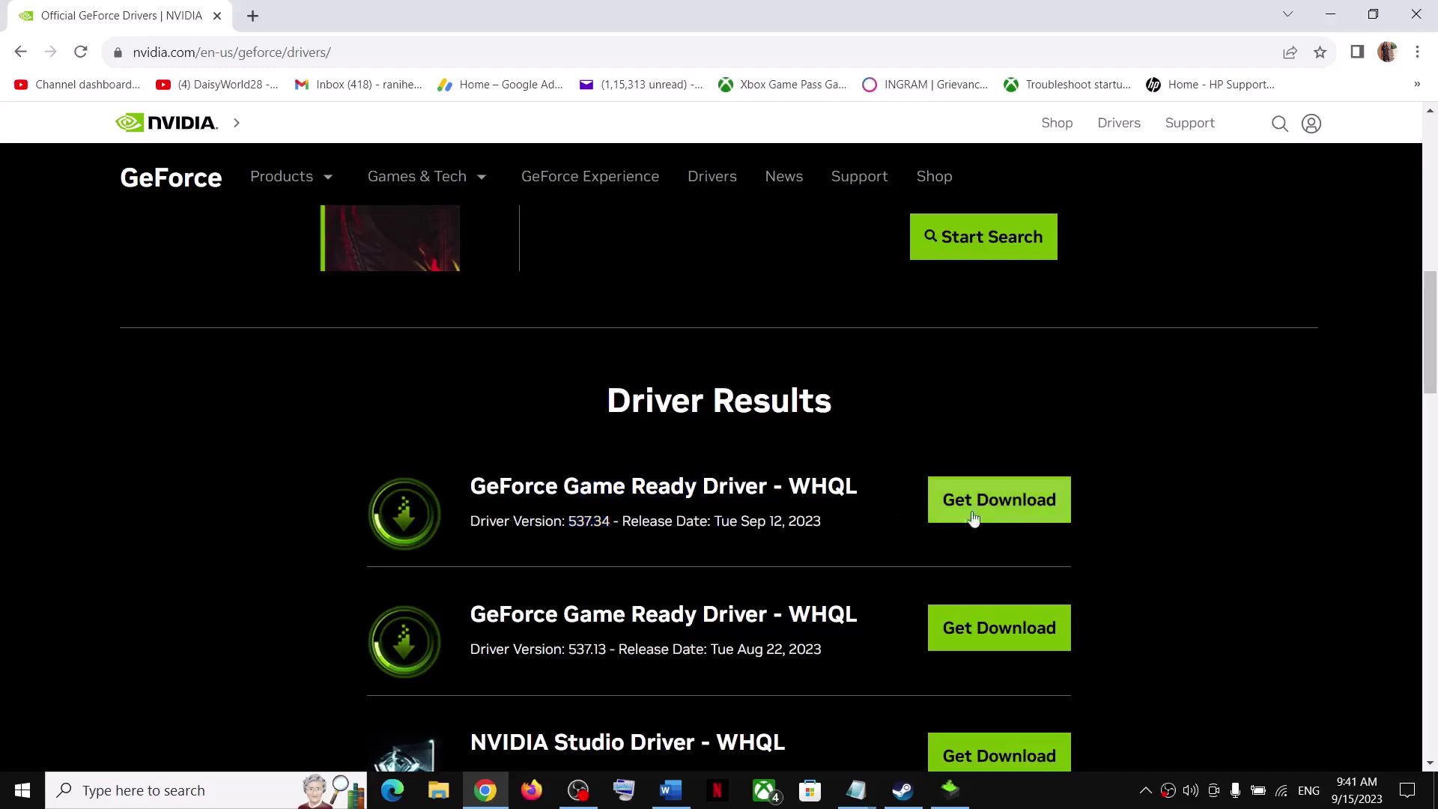
left_click(1021, 505)
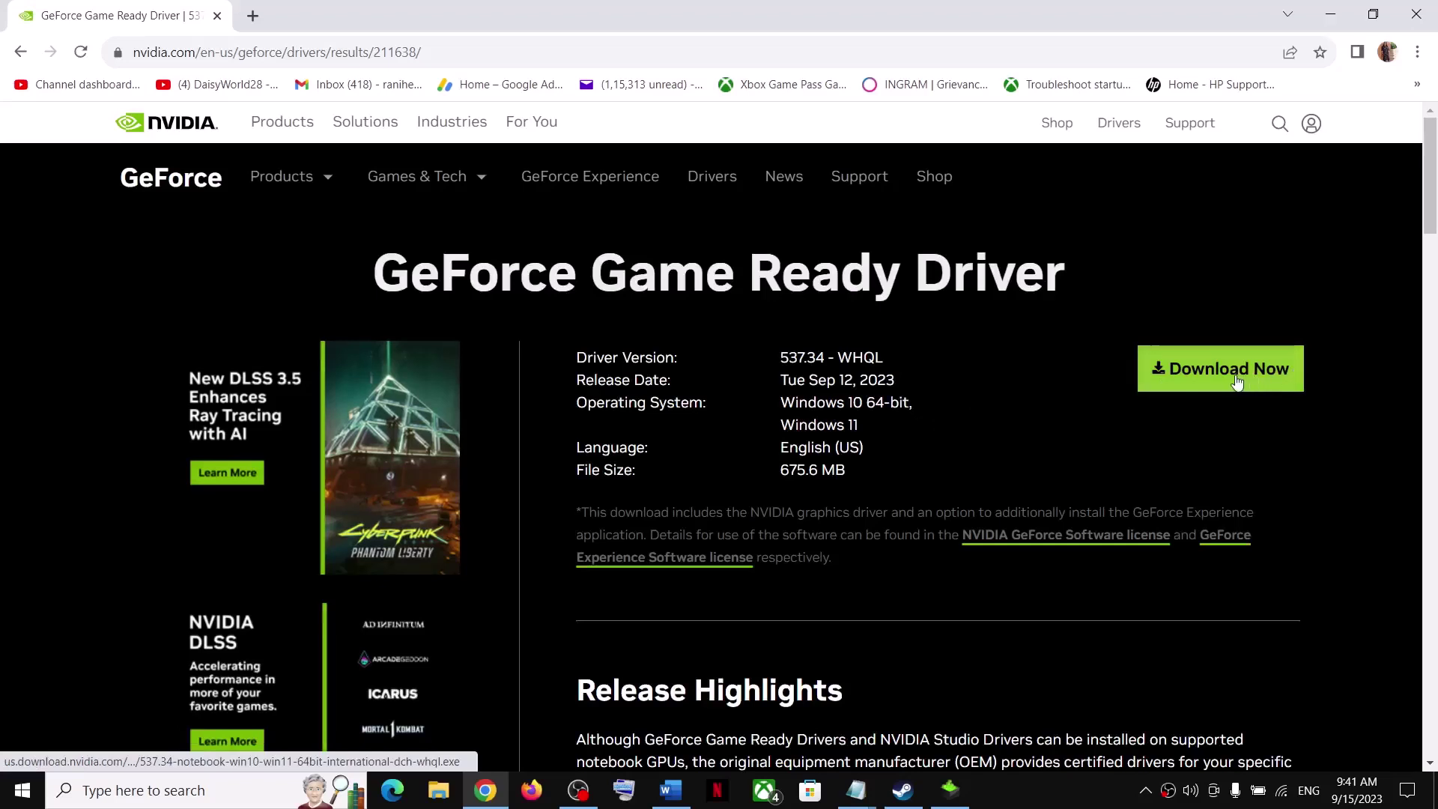
left_click(1237, 383)
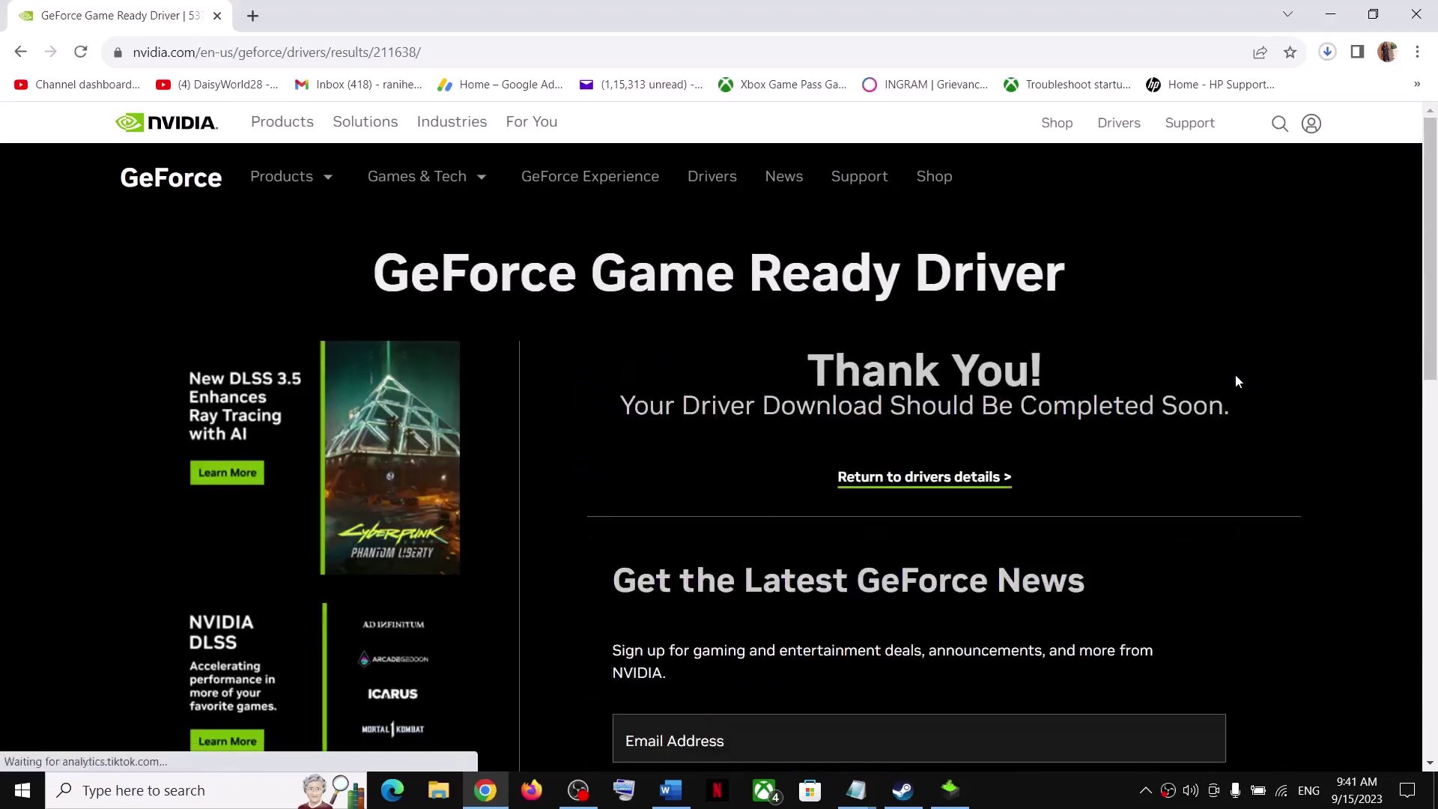
left_click(1328, 52)
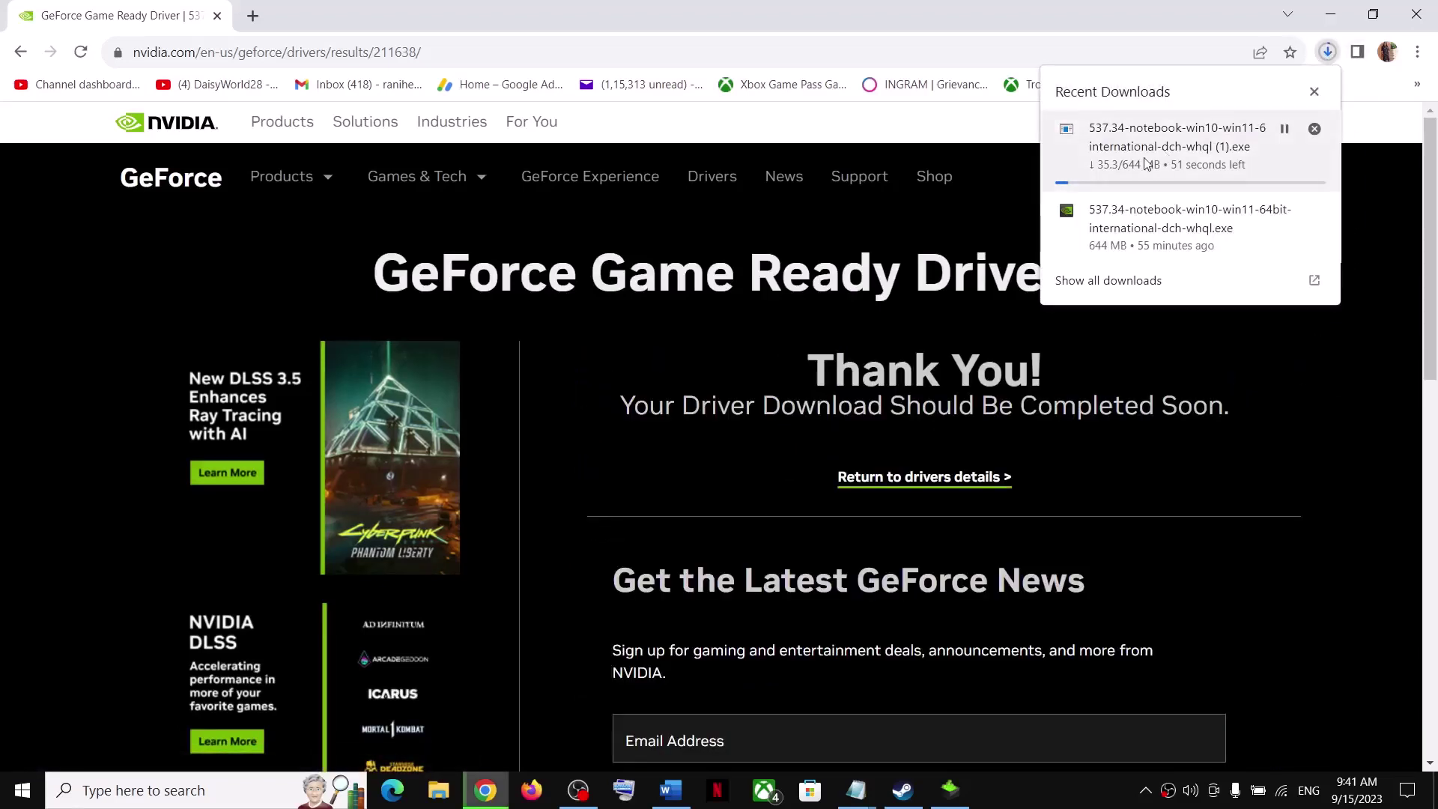
Step: In the NVIDIA installer, accept the license and start a Custom (Advanced) installation
left_click(1224, 555)
left_click(952, 788)
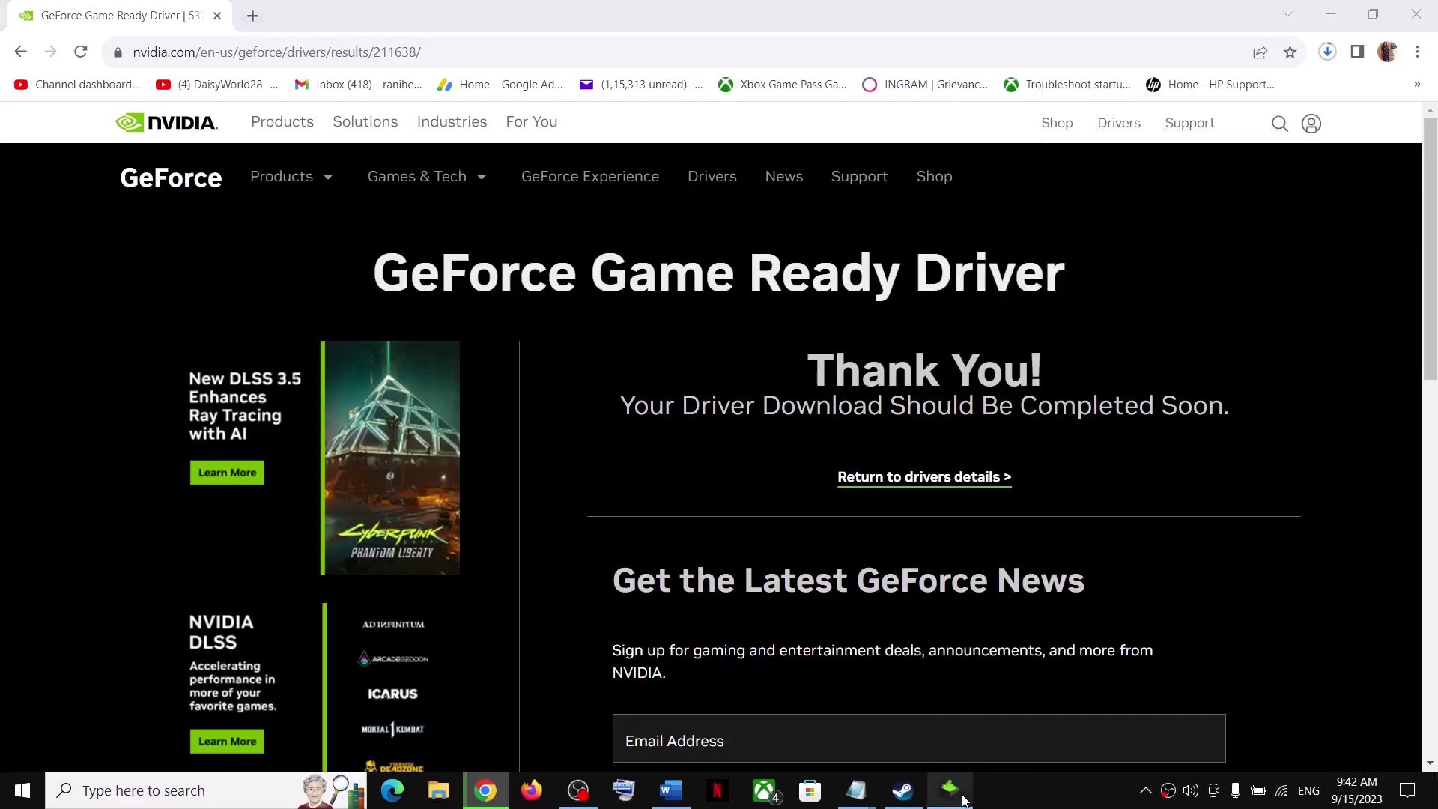
left_click(779, 563)
left_click(647, 404)
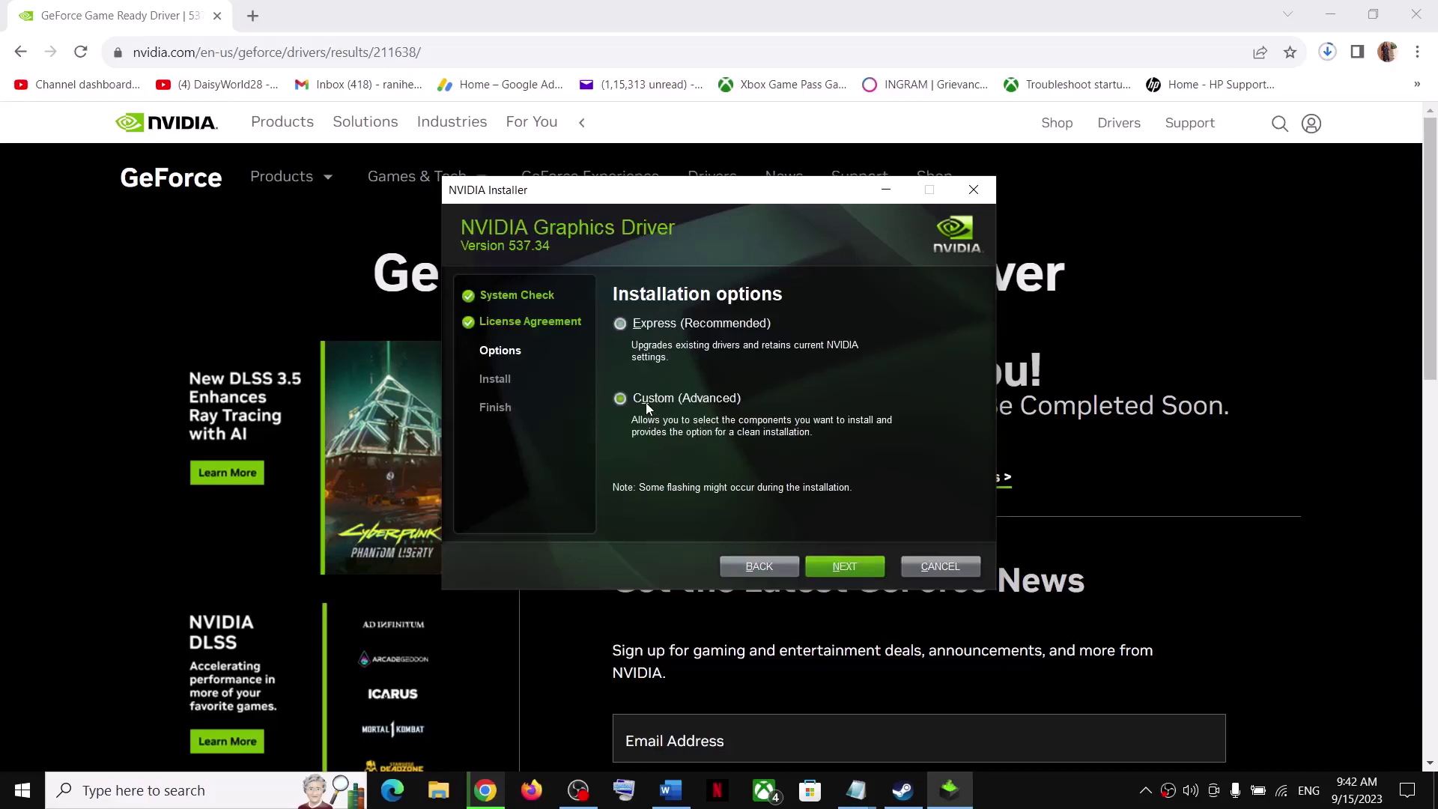
left_click(854, 566)
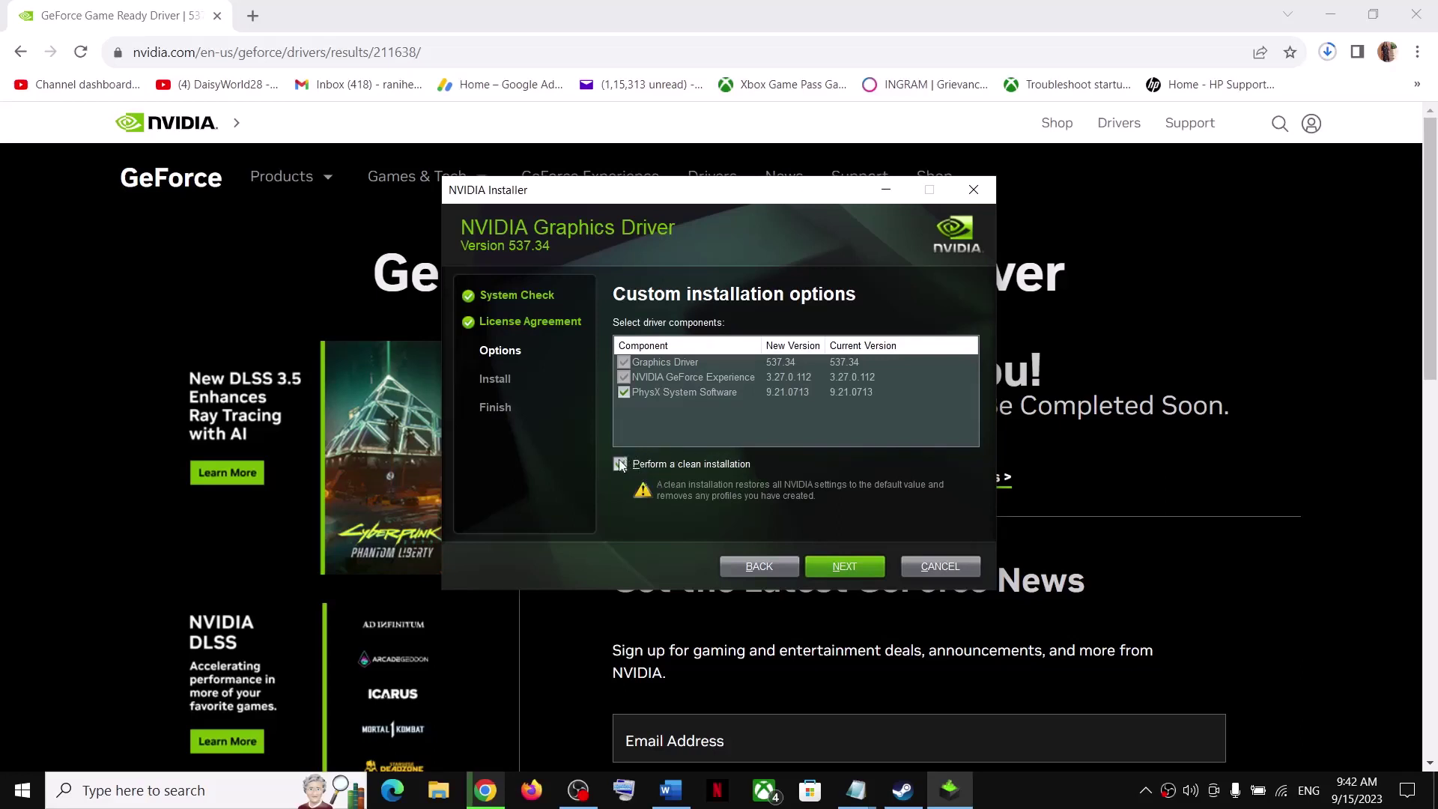
left_click(824, 563)
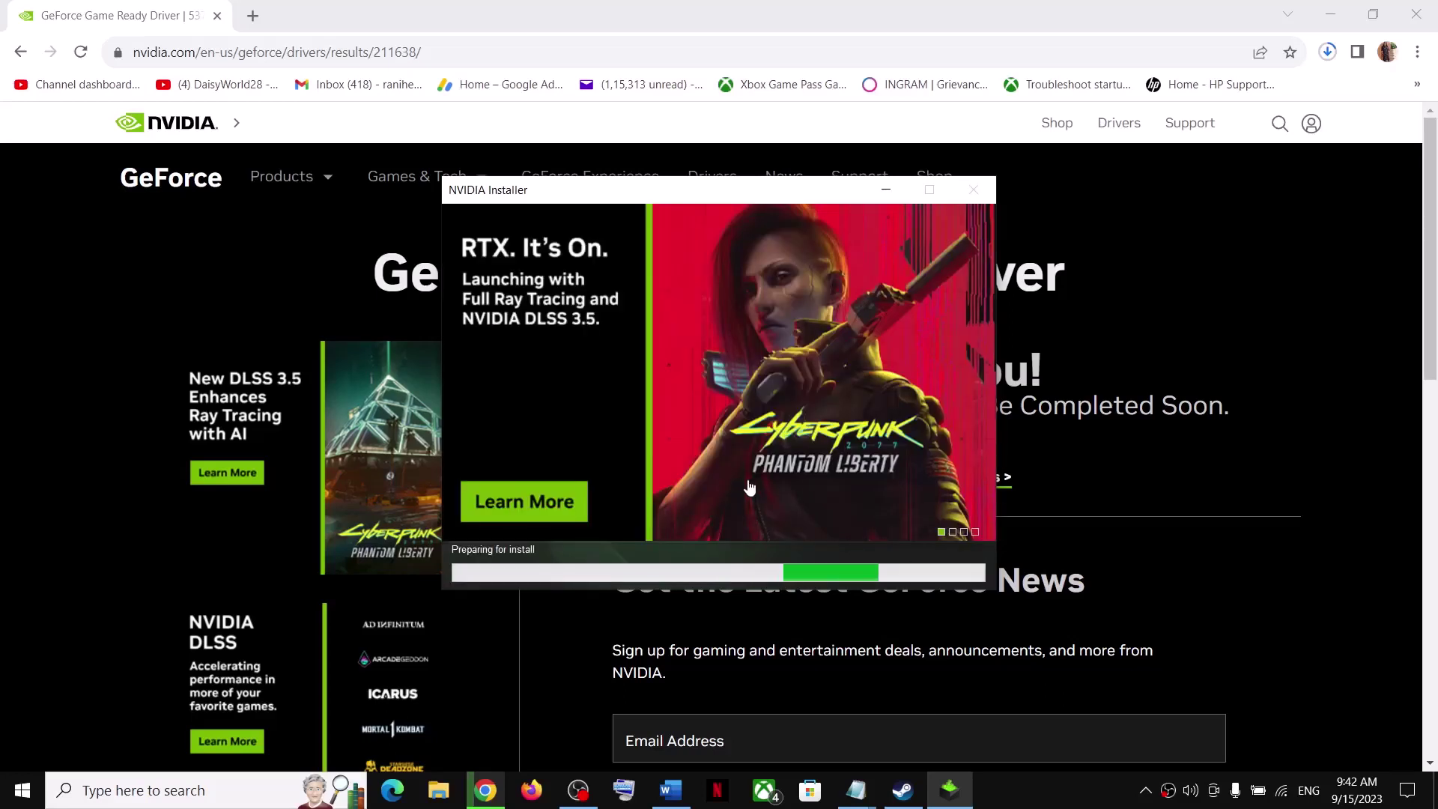
left_click(1043, 797)
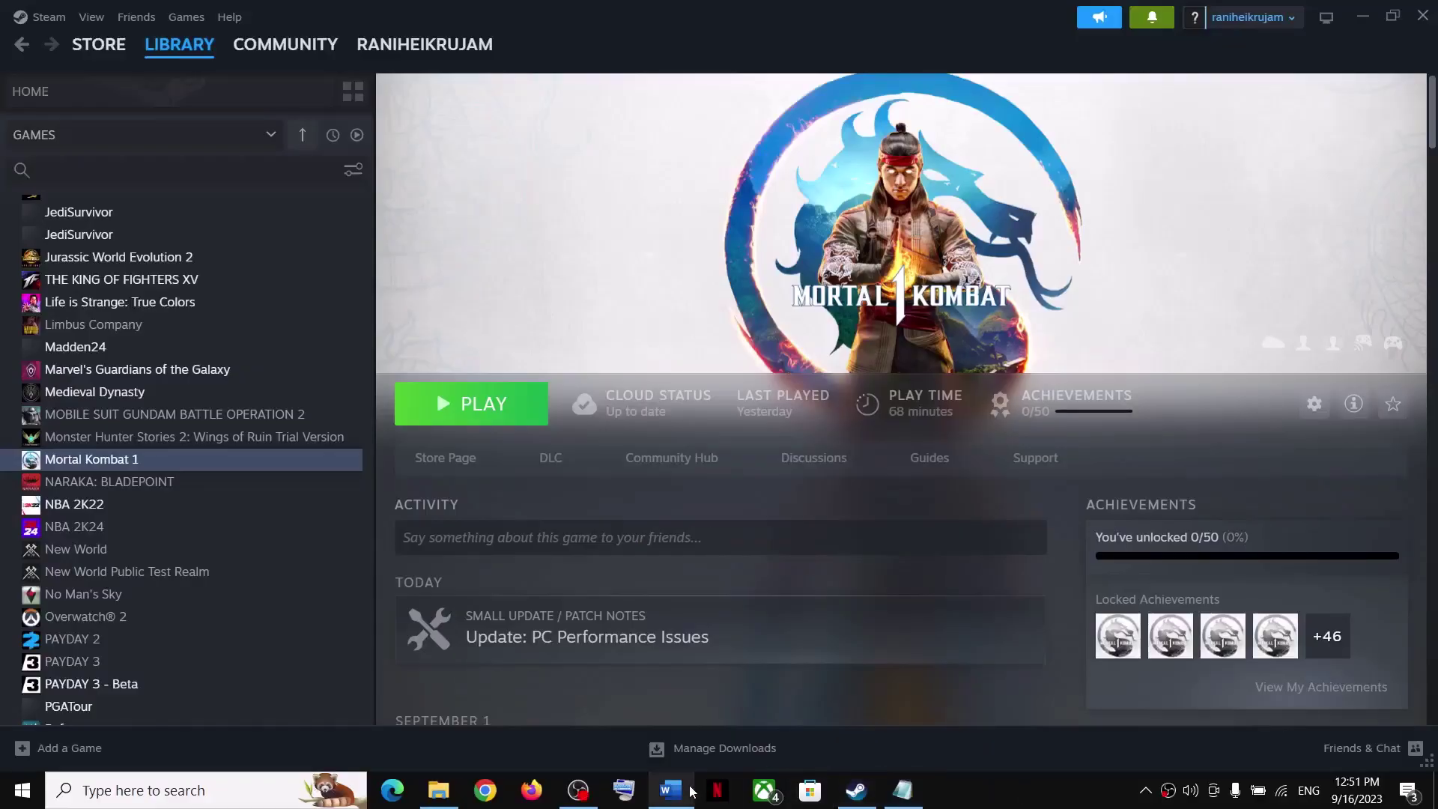
Step: Scroll the Word guide to Step 7 and select the word 'graphics'
left_click(670, 791)
scroll(528, 414, "down", 3)
scroll(908, 547, "up", 2)
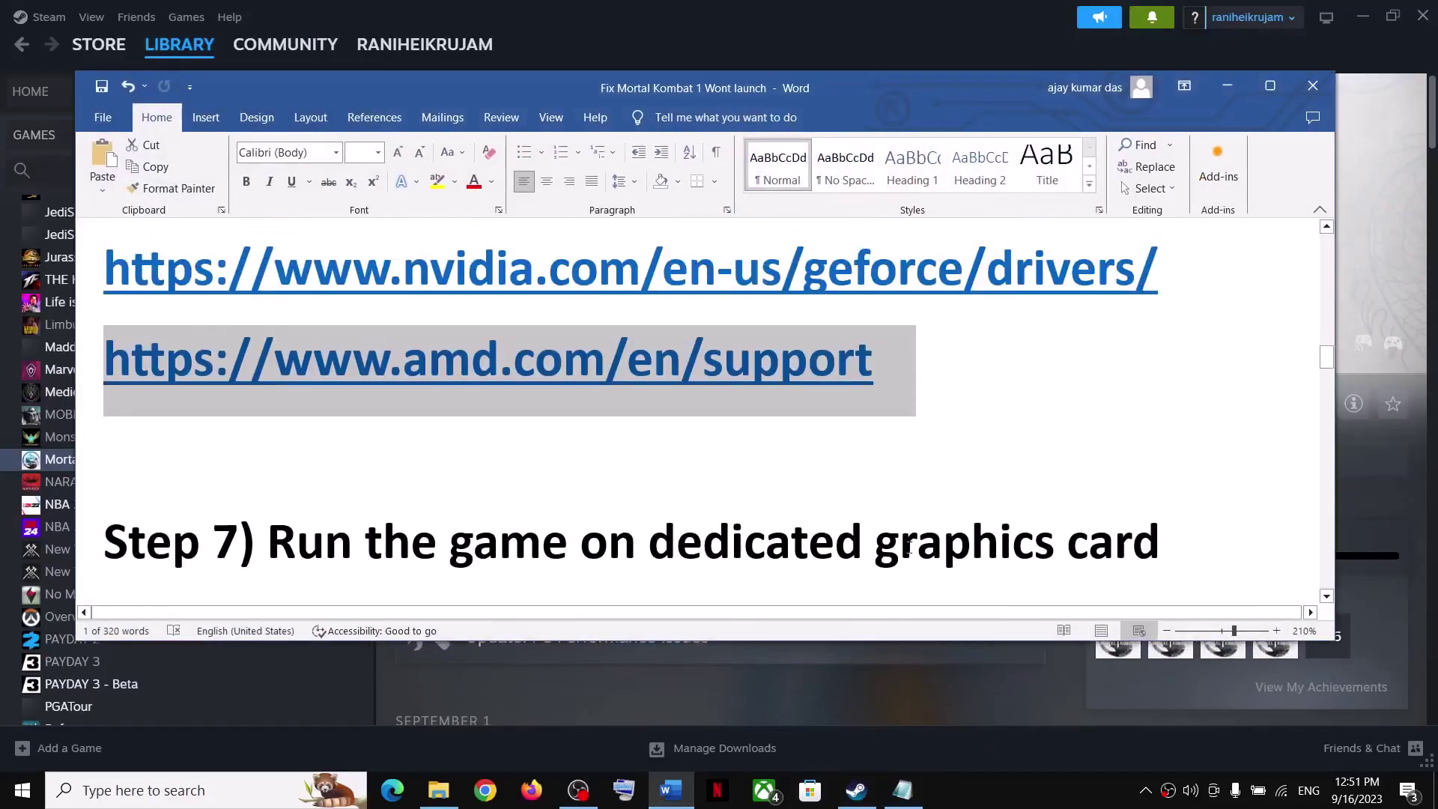
double_click(984, 548)
left_click(238, 792)
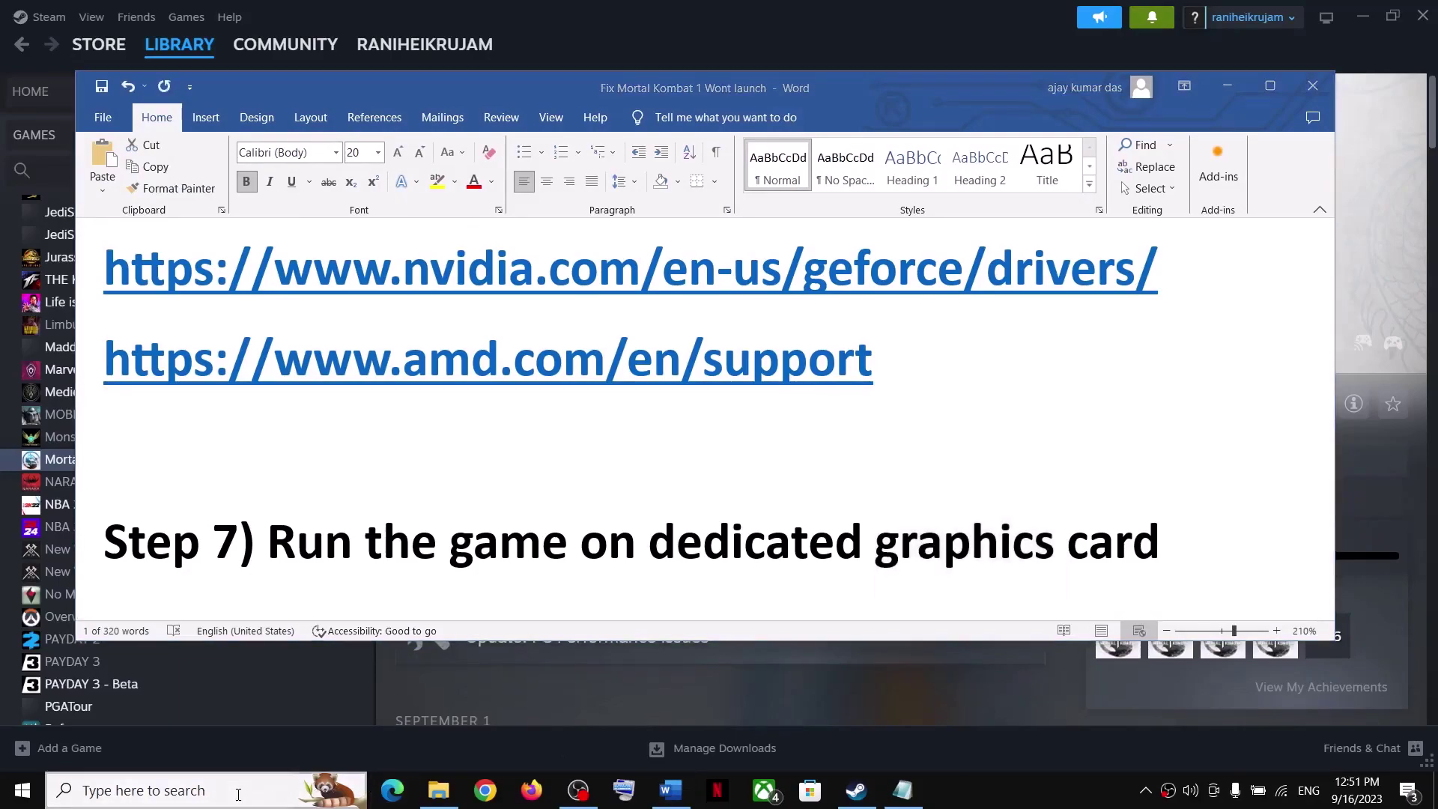
Step: Search 'graphics' and add the MK12 launcher to the Graphics settings list
type("graphics")
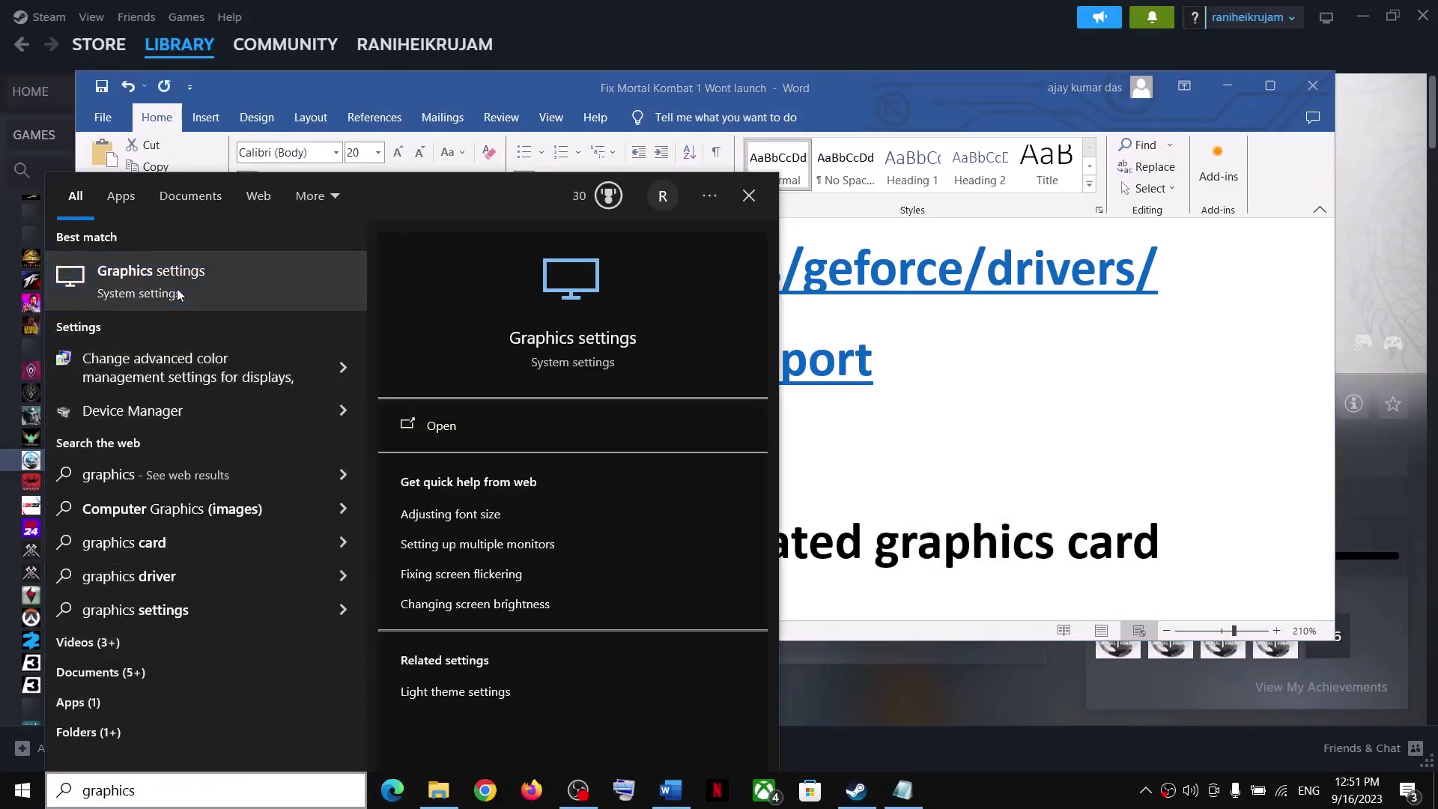
left_click(176, 289)
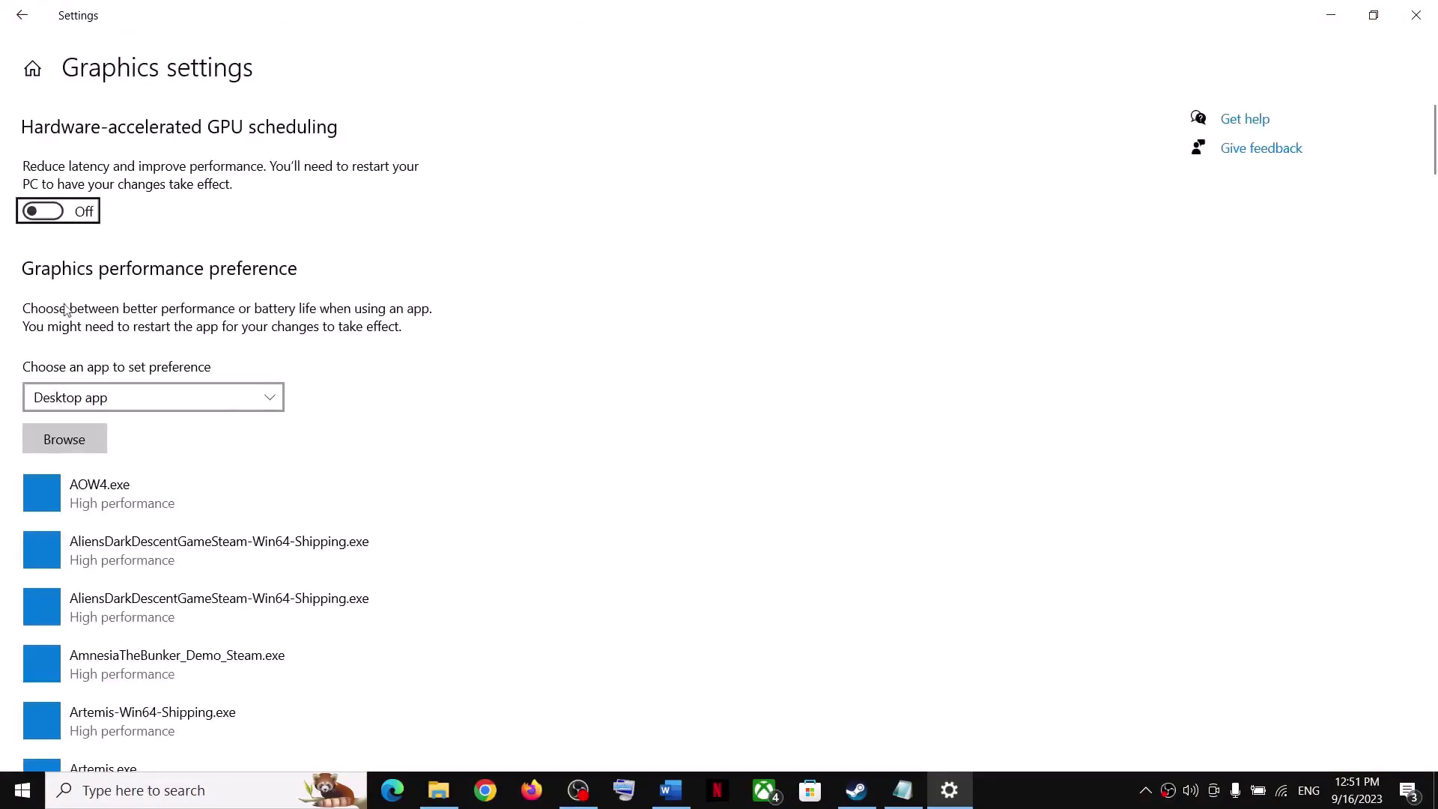
left_click(77, 442)
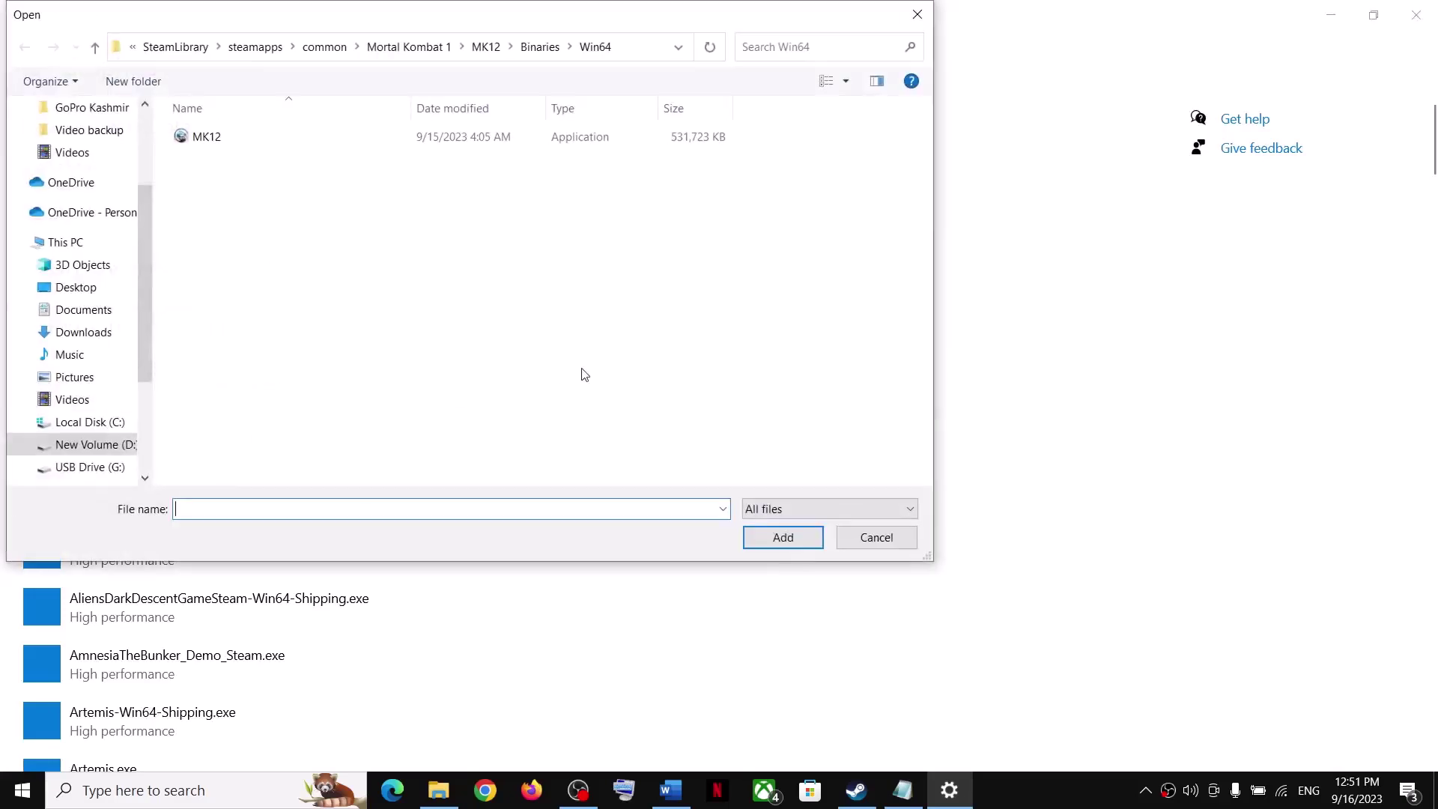
left_click(96, 47)
left_click(97, 47)
left_click(96, 48)
left_click(209, 177)
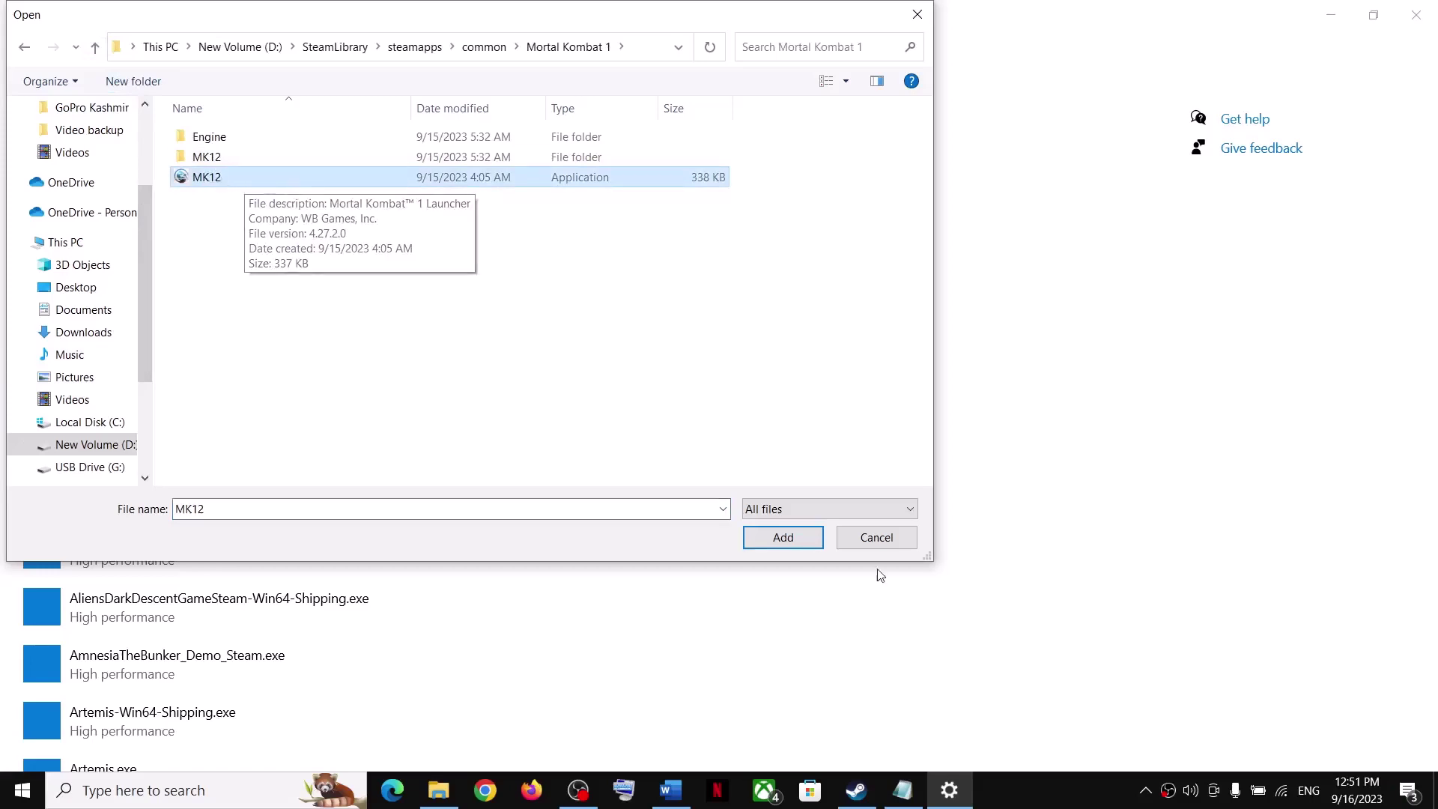
left_click(807, 537)
Step: Save High performance as the Mortal Kombat 1 Launcher's graphics preference
scroll(150, 650, "down", 12)
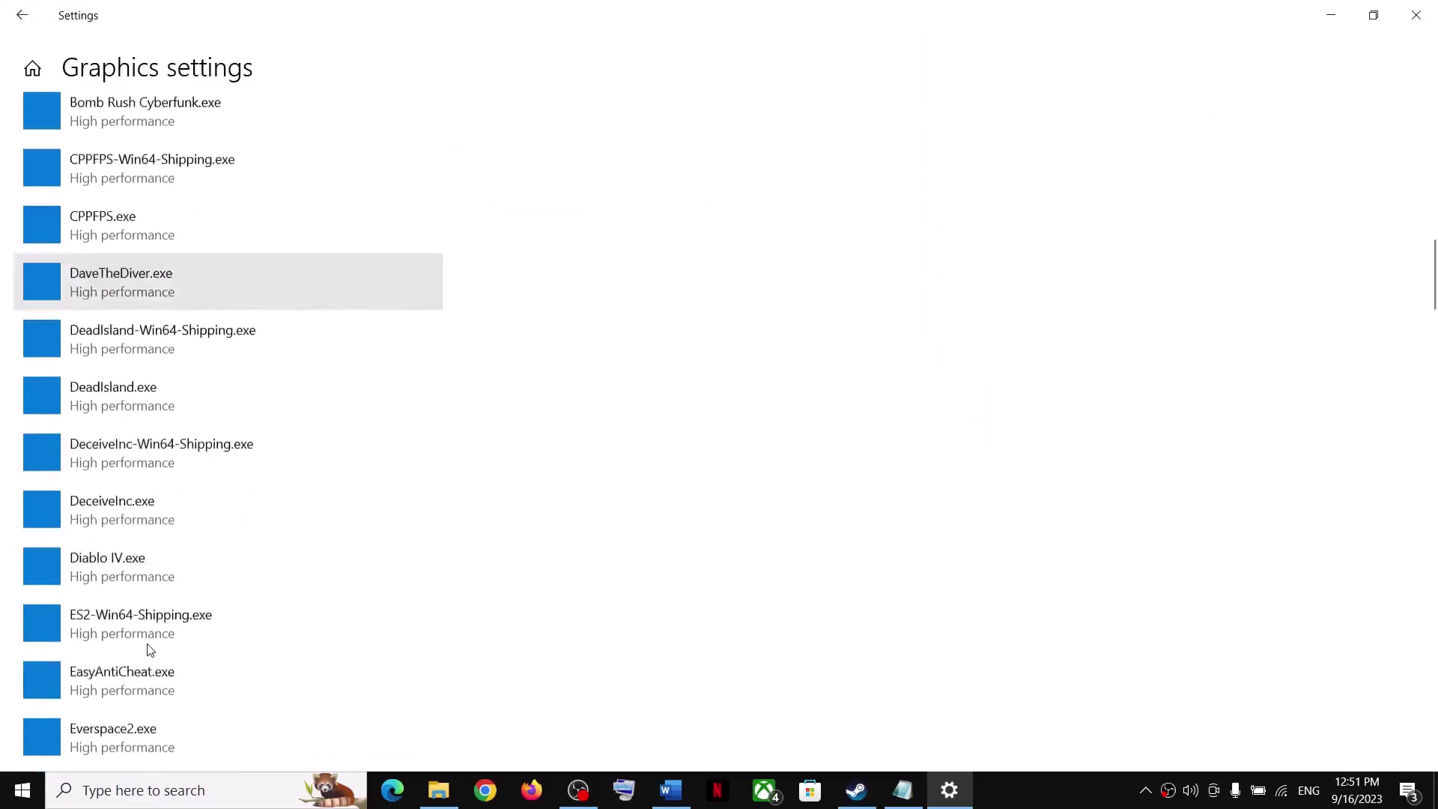
scroll(150, 650, "down", 20)
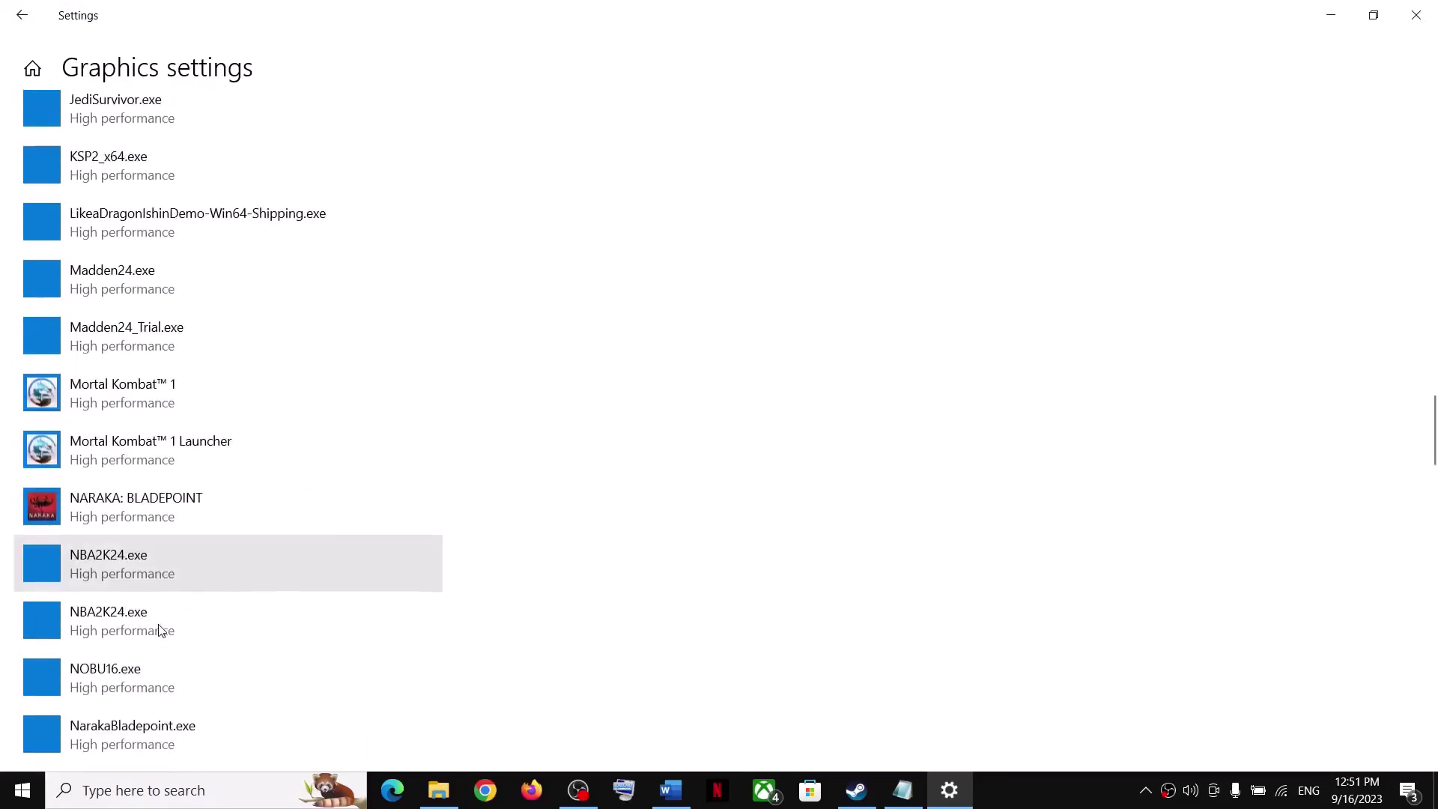
scroll(172, 541, "down", 4)
scroll(173, 542, "up", 2)
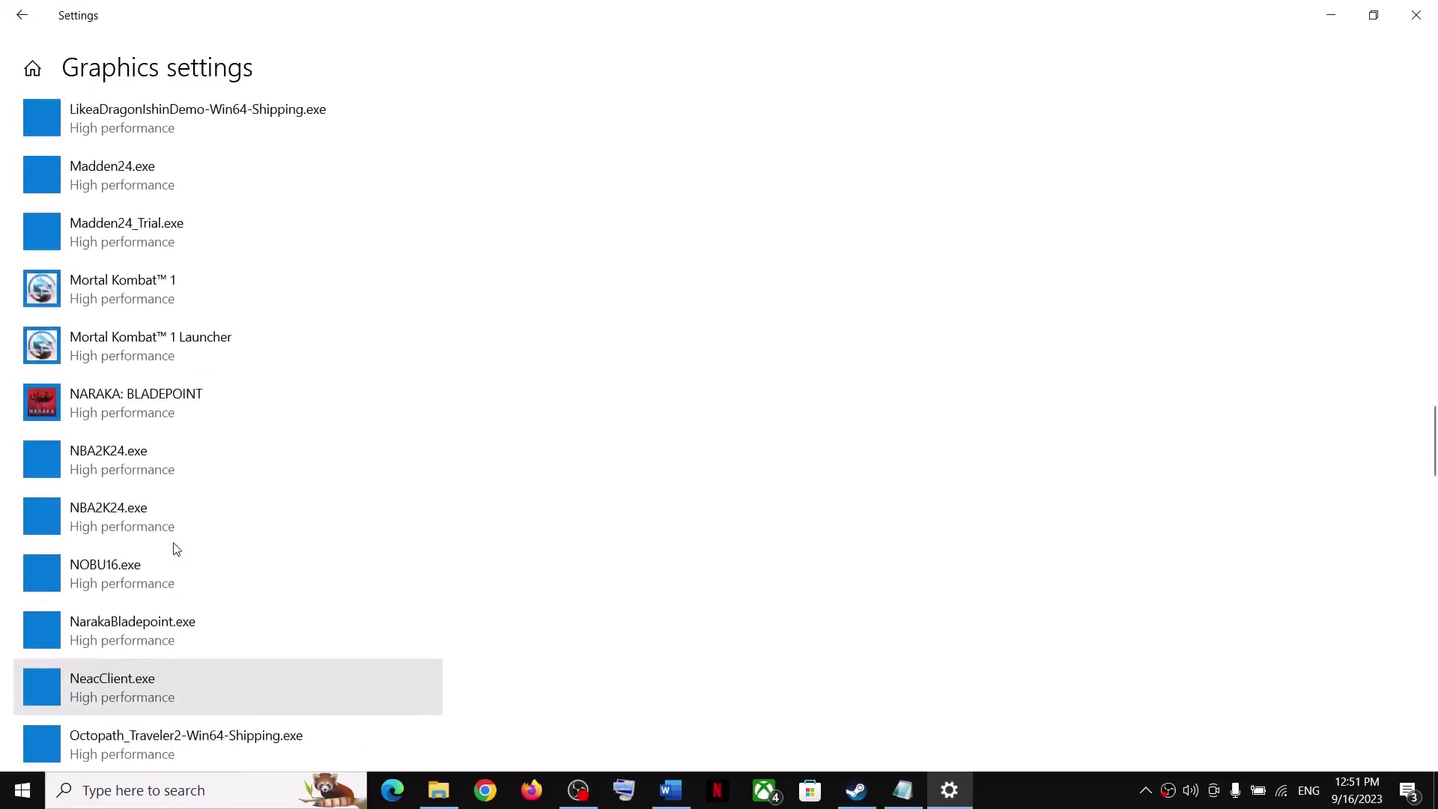
left_click(269, 352)
left_click(285, 448)
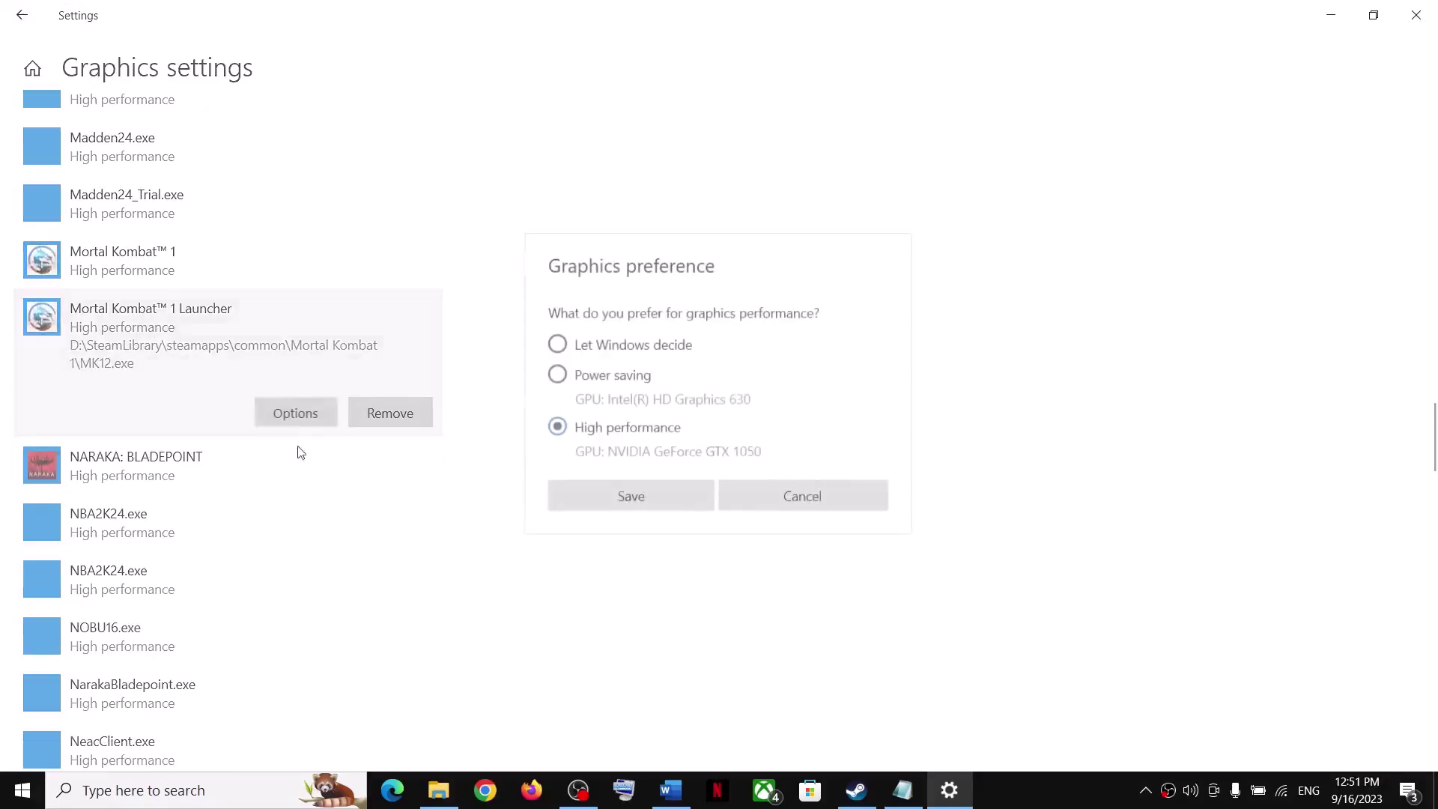
left_click(633, 497)
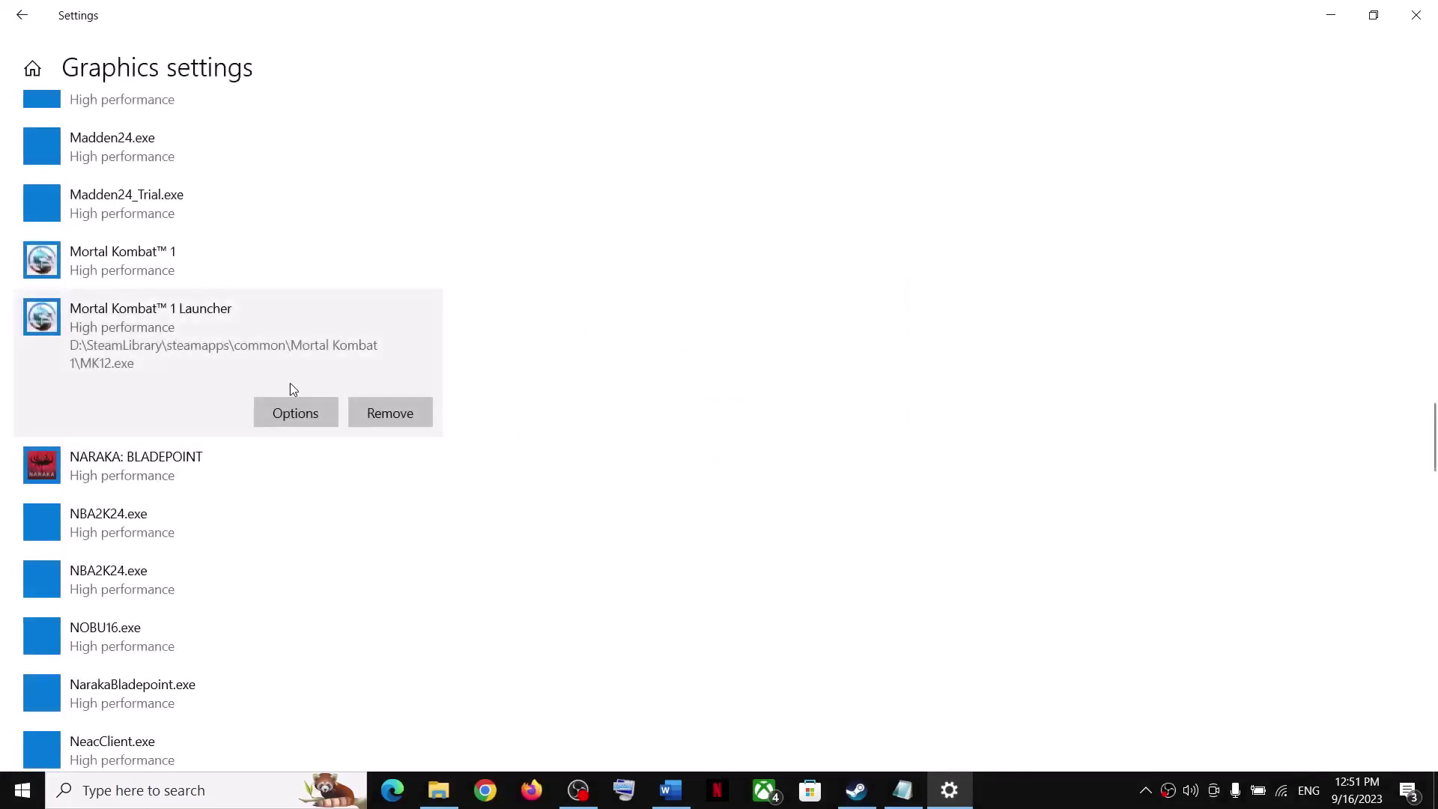
scroll(749, 438, "up", 15)
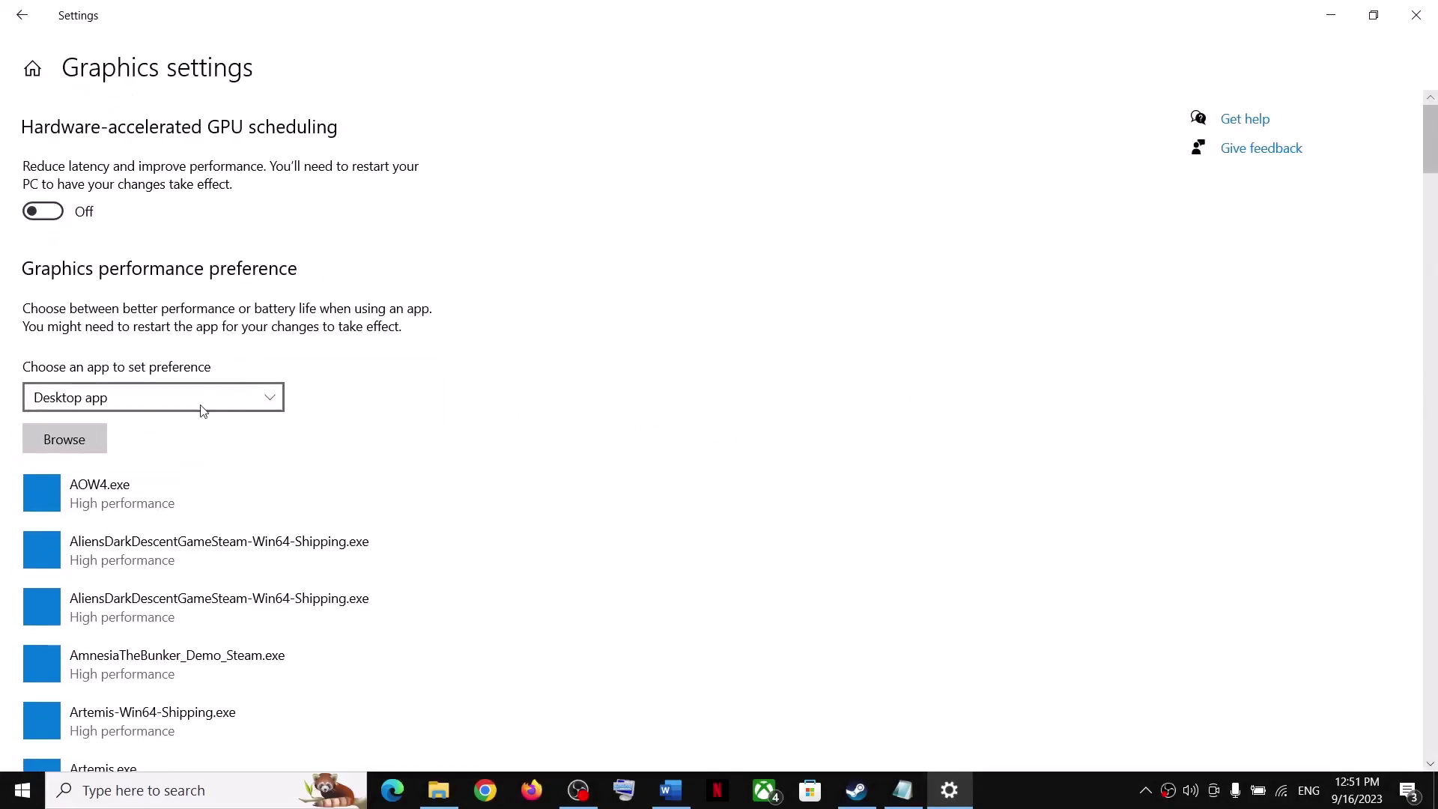
Step: Add MK12\Binaries\Win64\MK12.exe to the graphics preference list
left_click(64, 438)
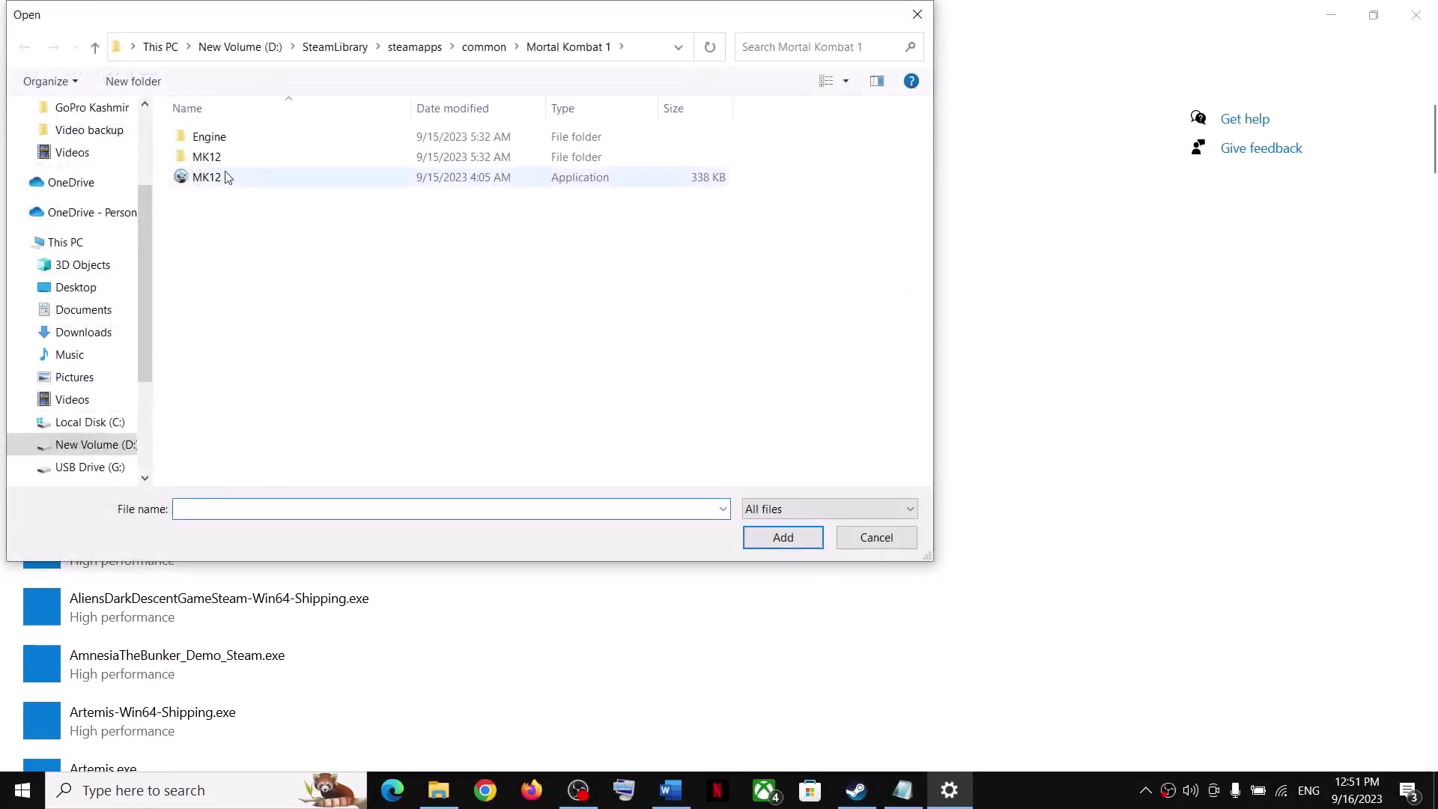
double_click(220, 159)
double_click(219, 137)
double_click(219, 139)
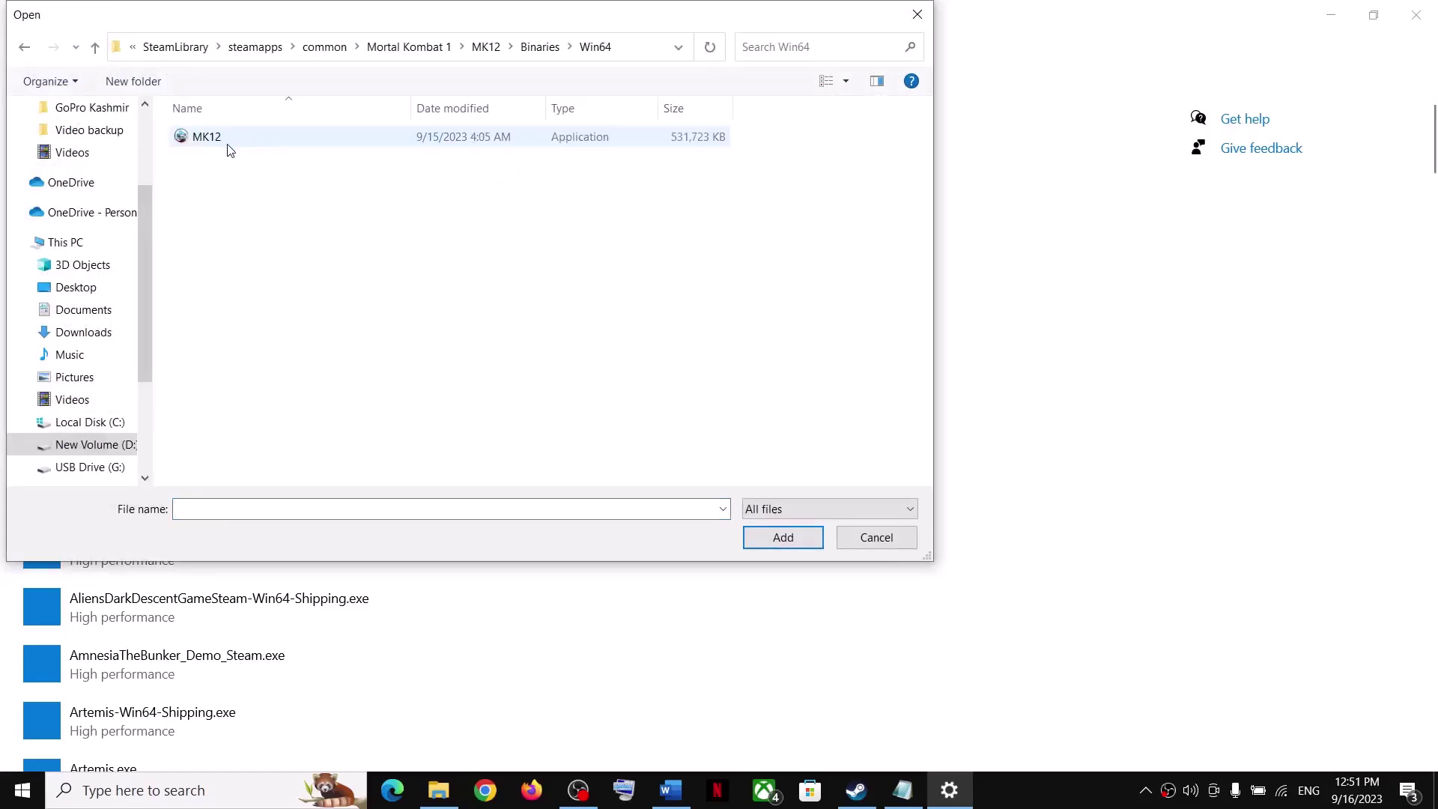
left_click(217, 139)
left_click(783, 537)
Step: Save High performance for Mortal Kombat 1 and close Settings
scroll(270, 642, "down", 20)
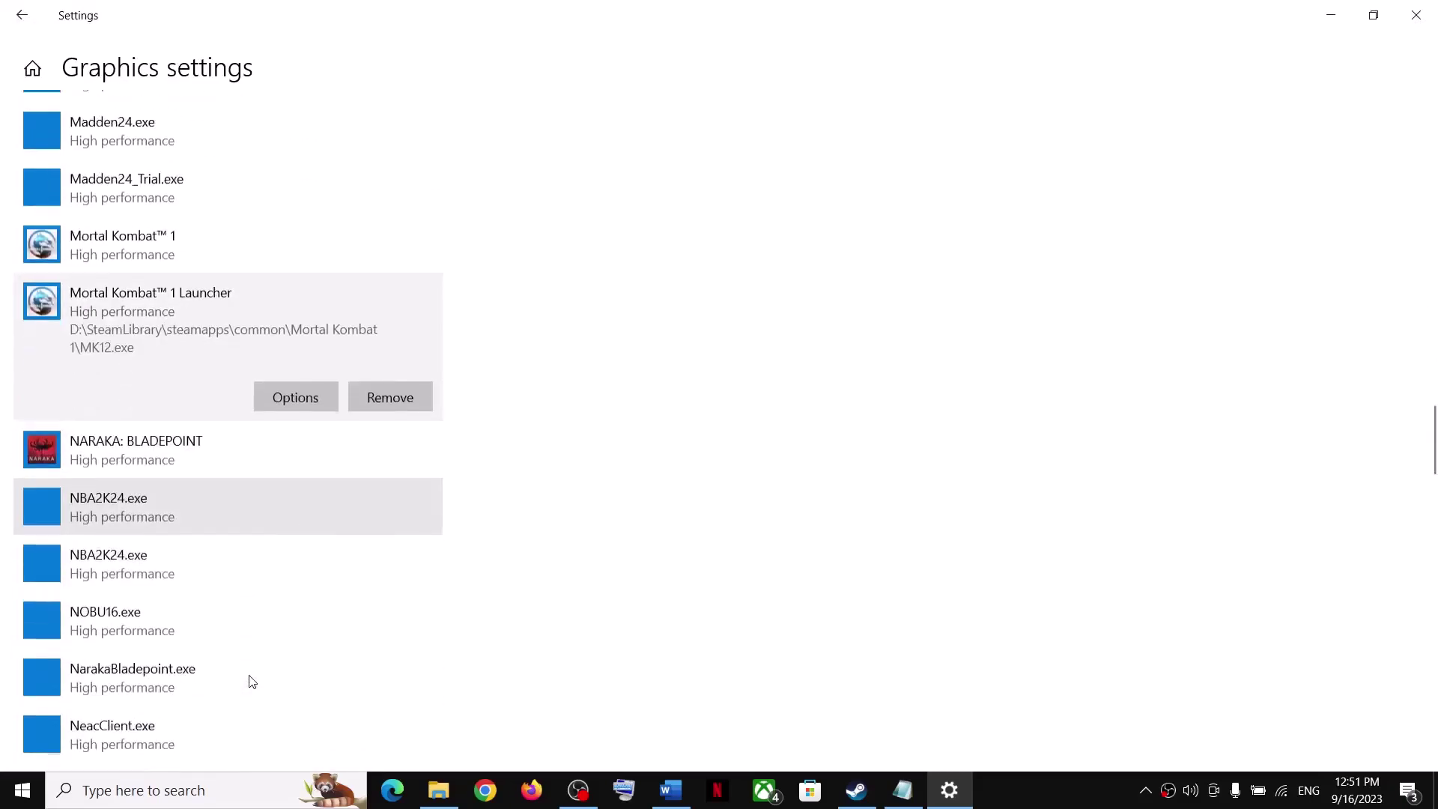
left_click(145, 385)
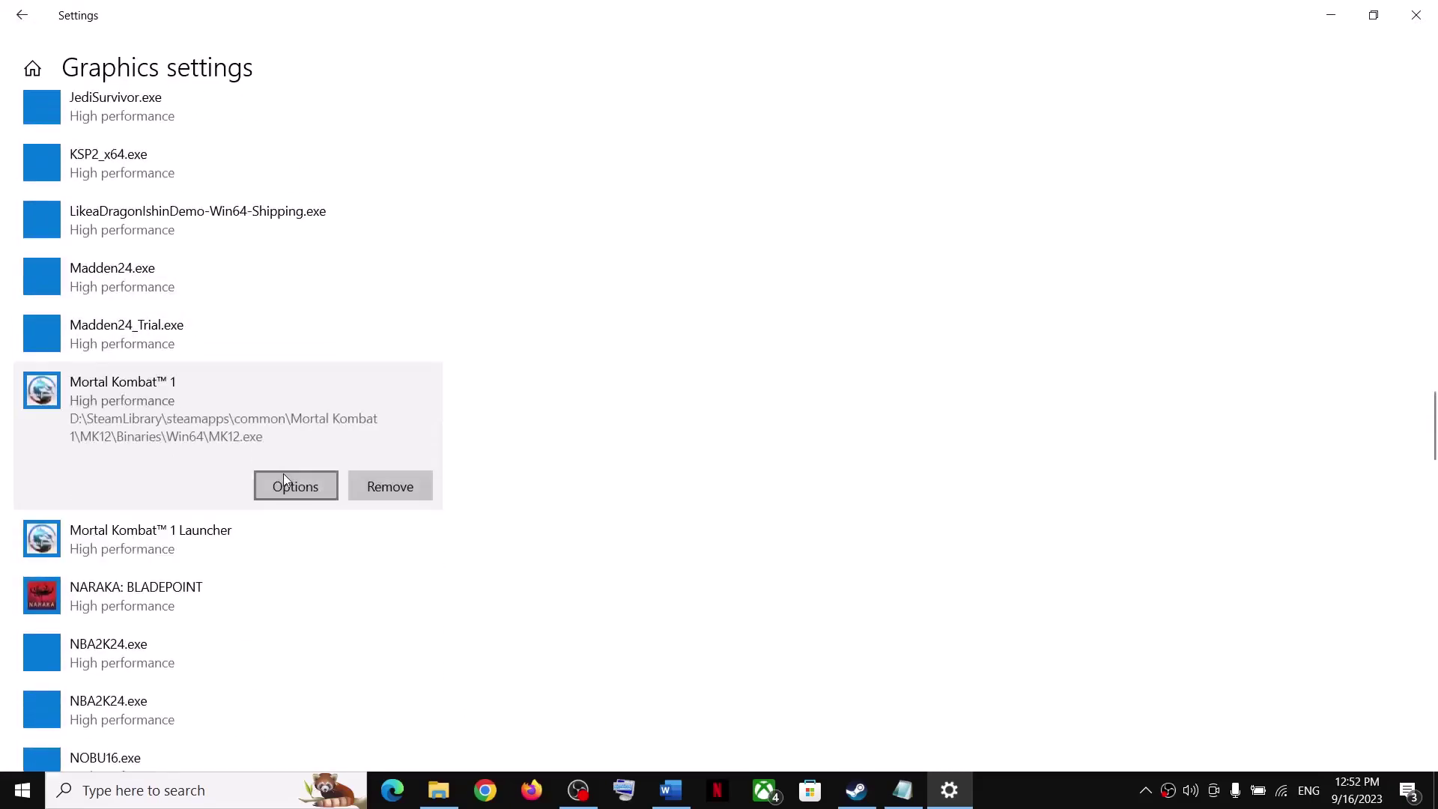
left_click(285, 480)
left_click(649, 499)
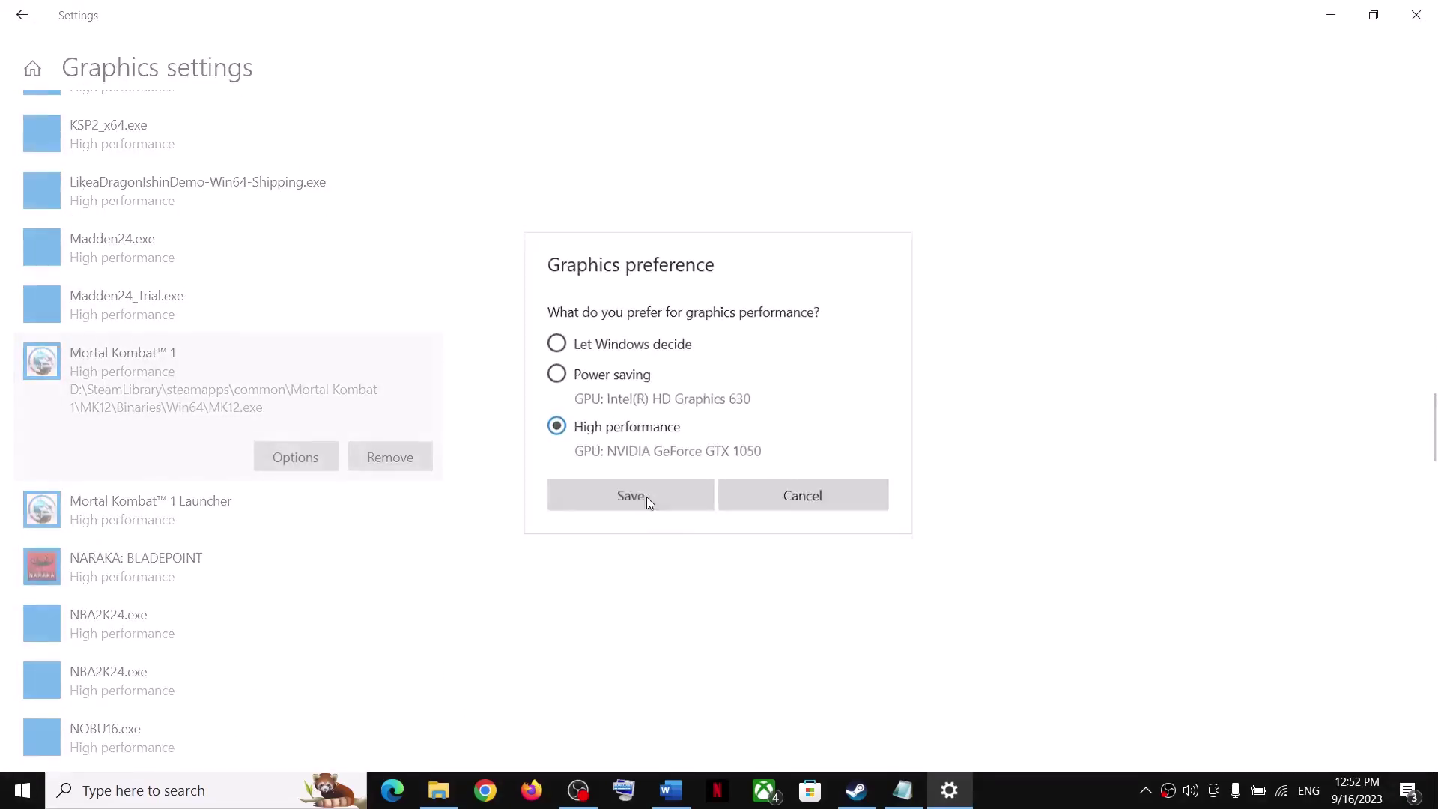
left_click(1418, 22)
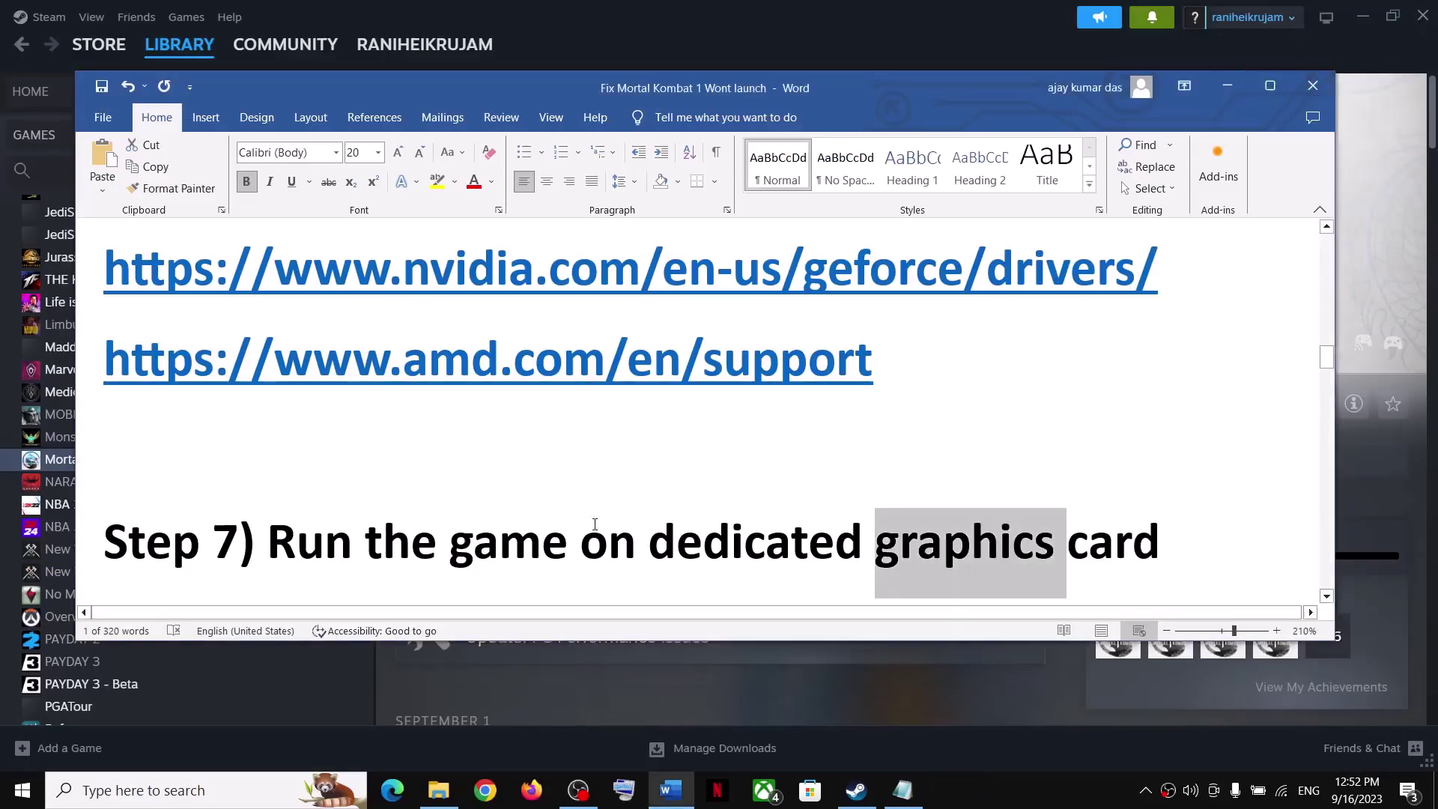
Step: Read through the guide's Step 8 Nvidia instruction and Step 9 antivirus instruction
scroll(595, 525, "down", 5)
left_click_drag(265, 357, 1025, 431)
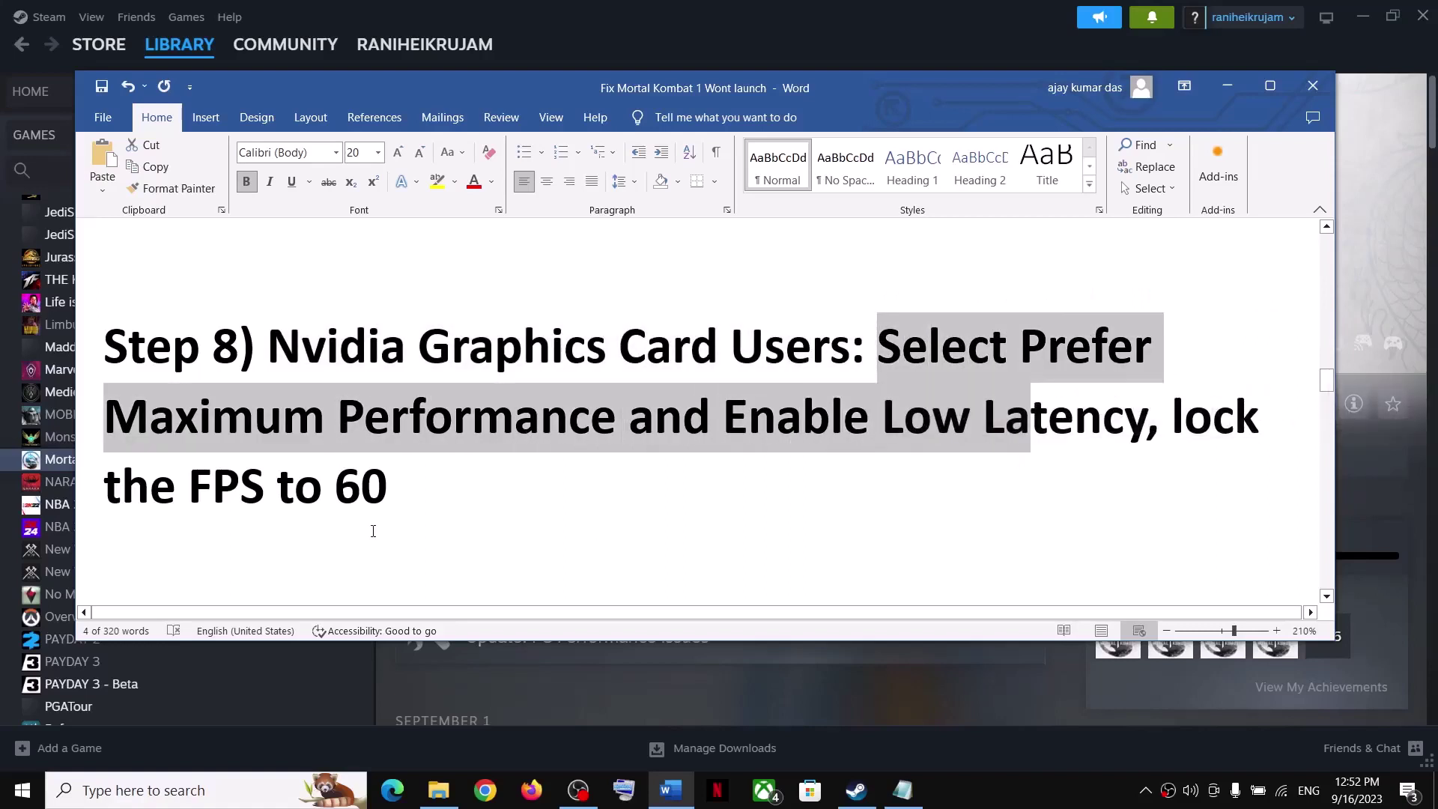
left_click(361, 490)
left_click_drag(395, 507, 218, 347)
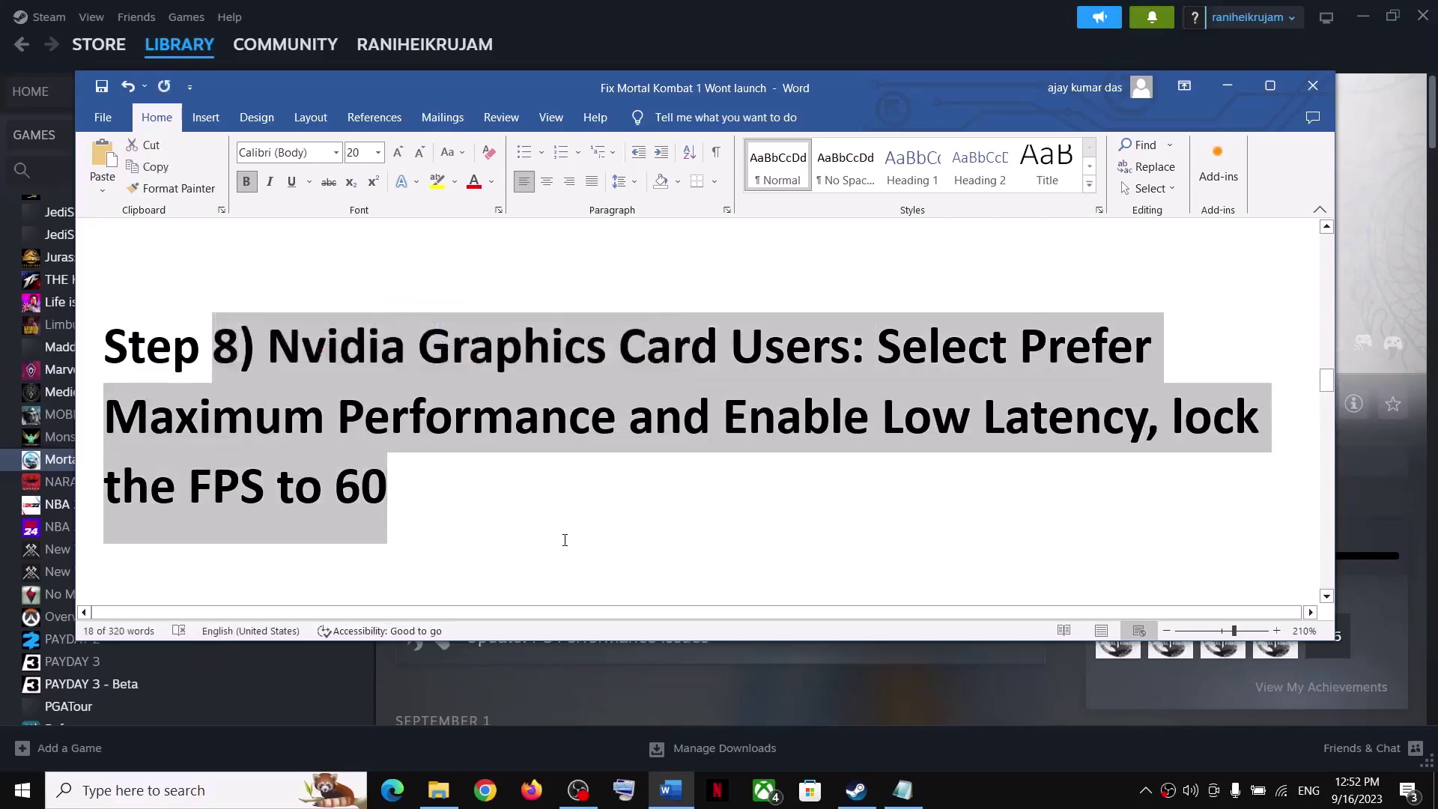
scroll(564, 539, "up", 1)
scroll(563, 539, "down", 2)
scroll(565, 539, "down", 2)
left_click_drag(300, 393, 289, 456)
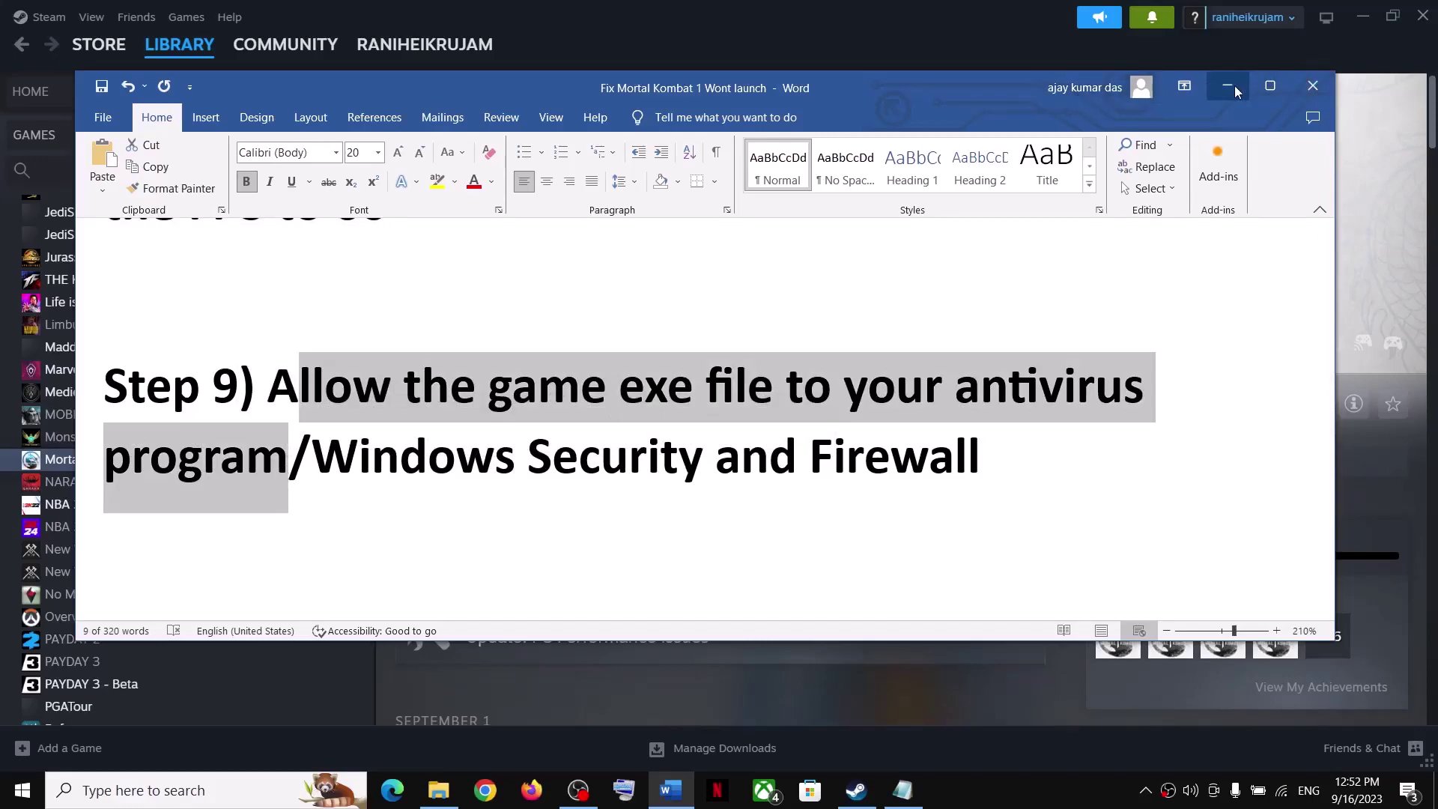
Step: Glance at Steam behind the Word guide, then open Windows Settings with Win+I
left_click(1229, 87)
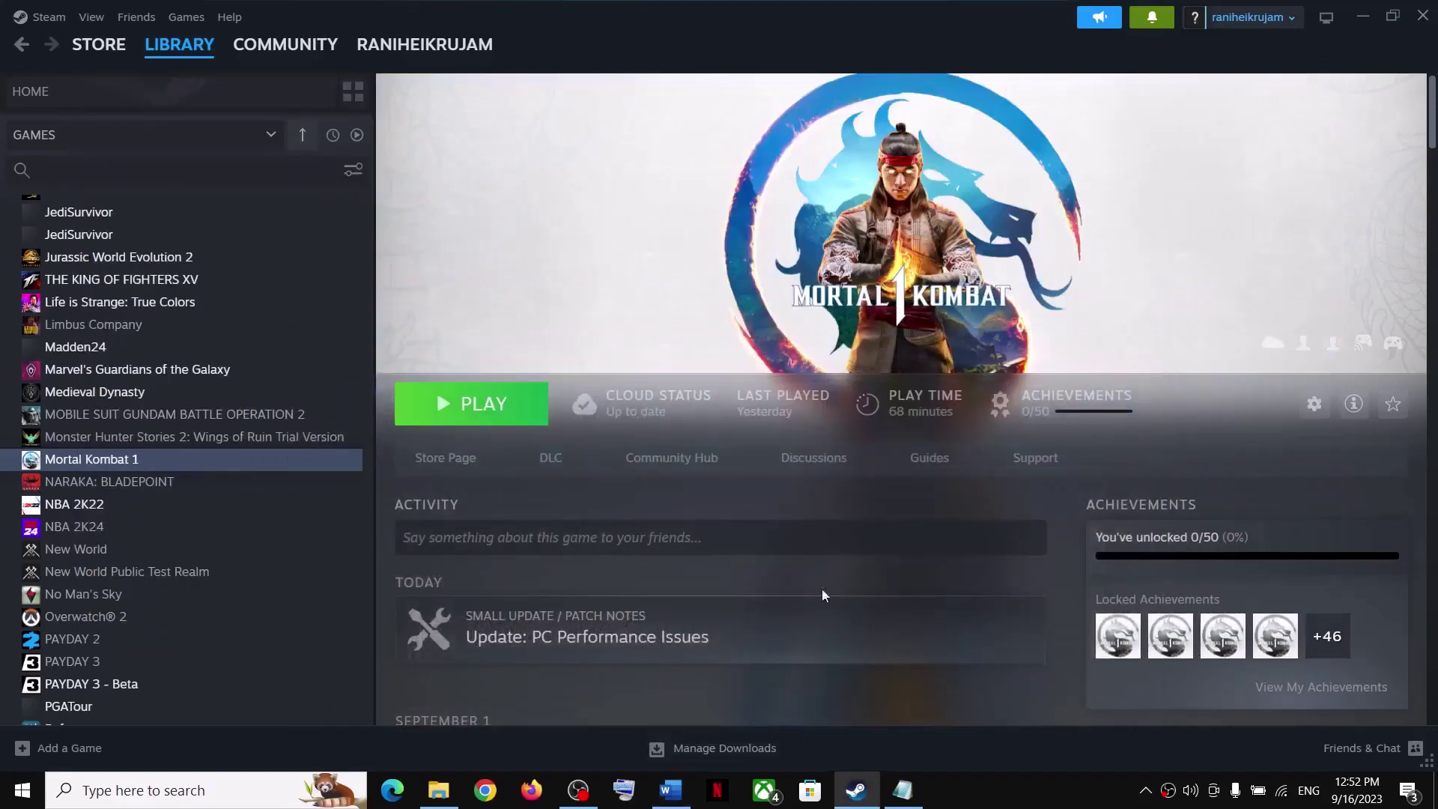
left_click(670, 790)
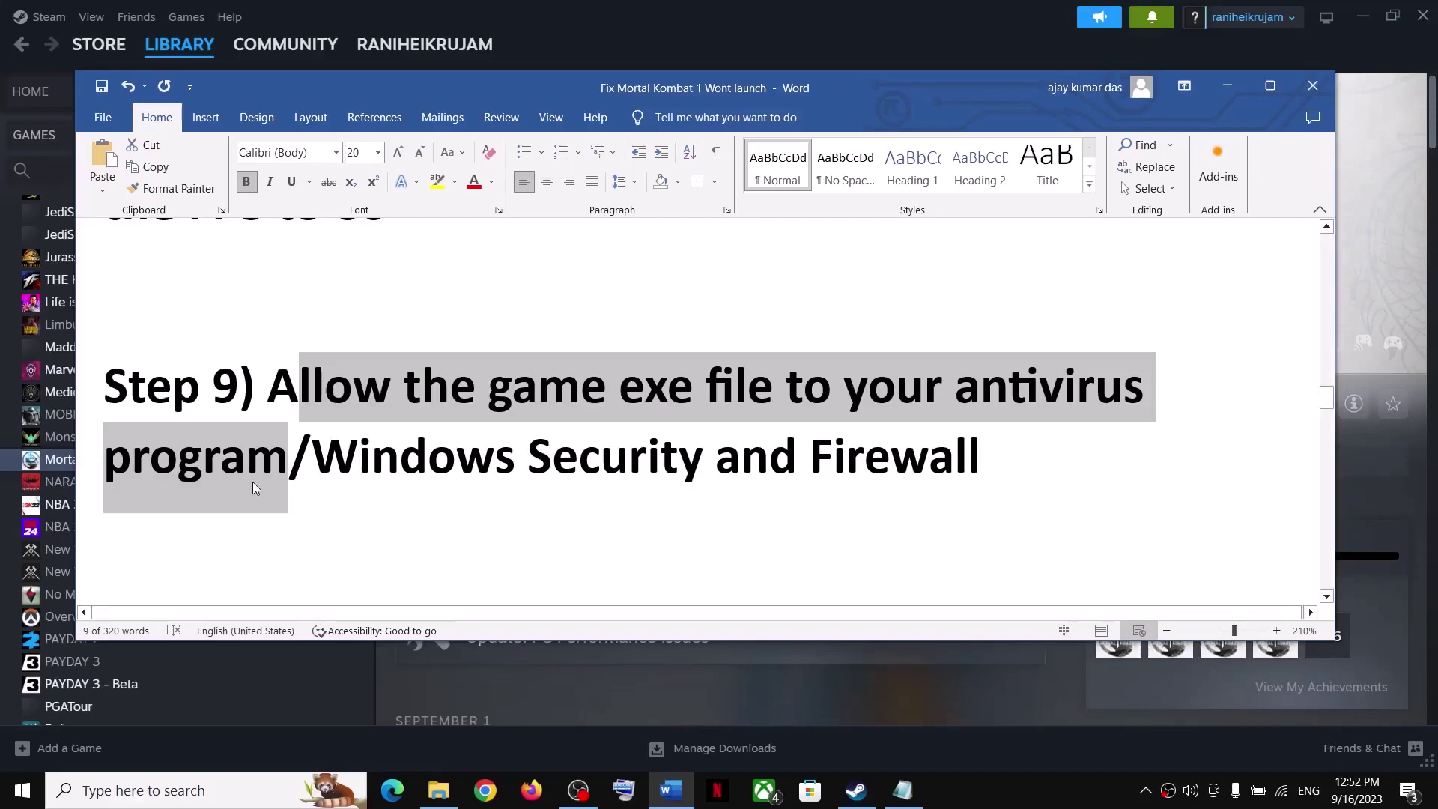
key("super+i")
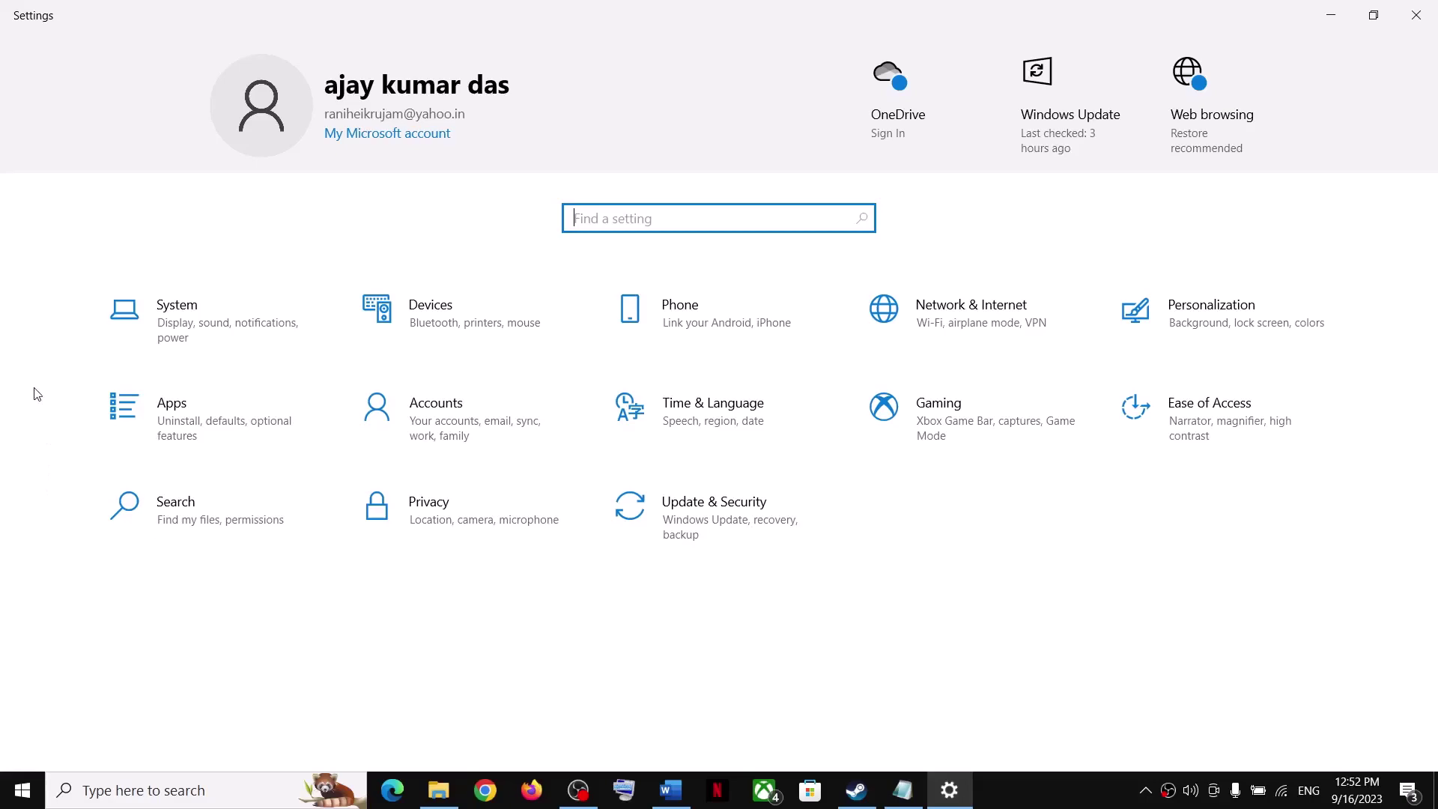
Step: Go to Windows Security's ransomware protection list of apps allowed through Controlled folder access
left_click(667, 536)
left_click(86, 300)
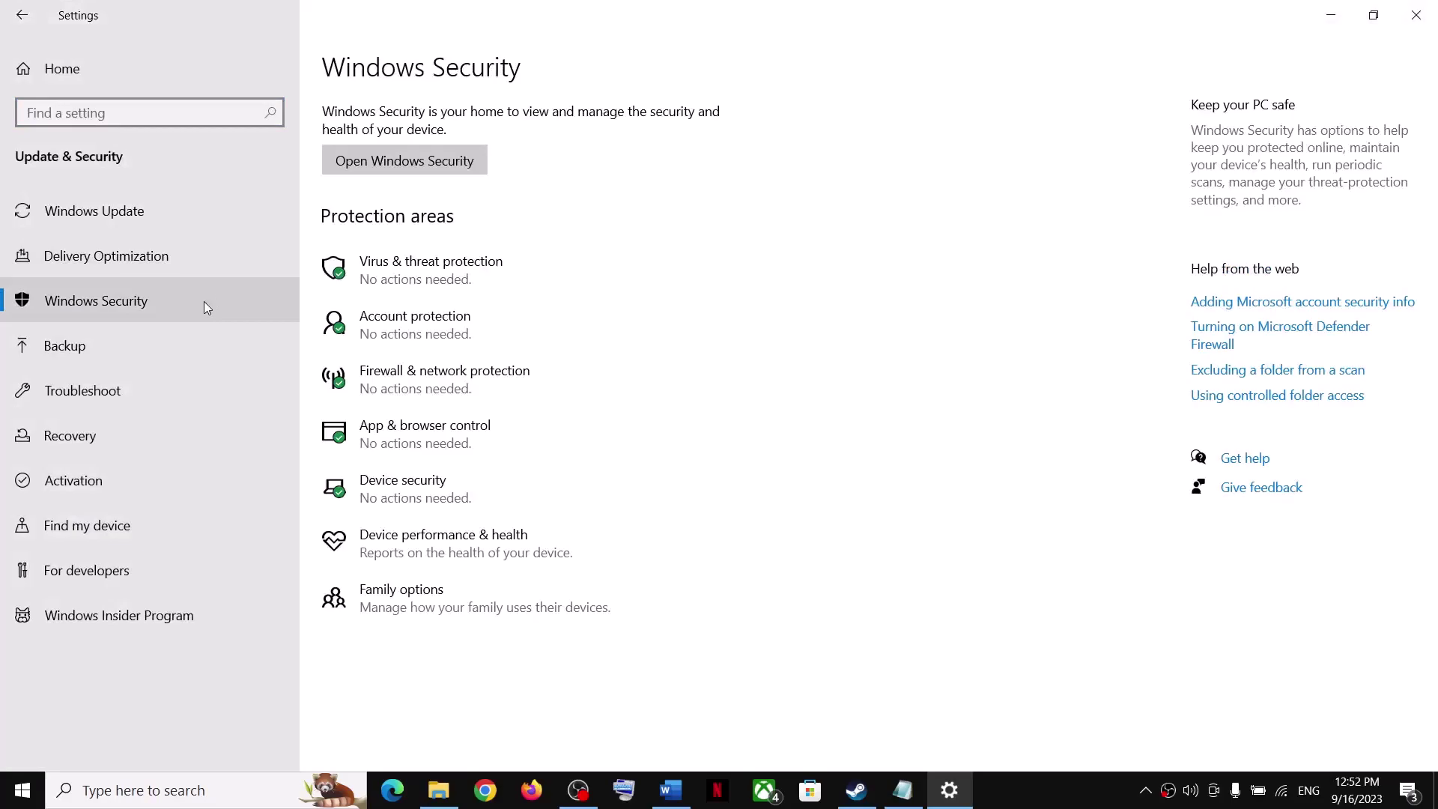
left_click(417, 281)
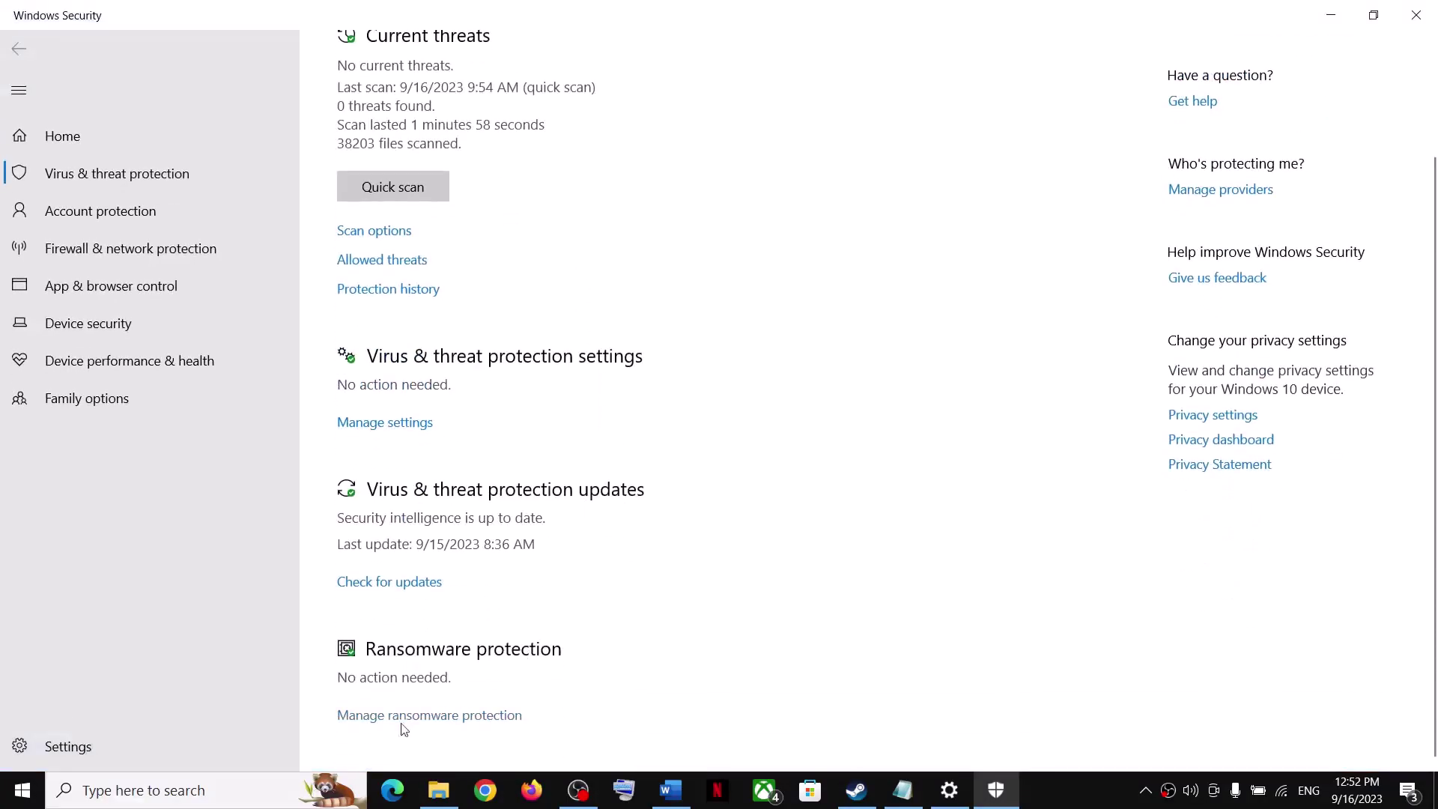
left_click(439, 719)
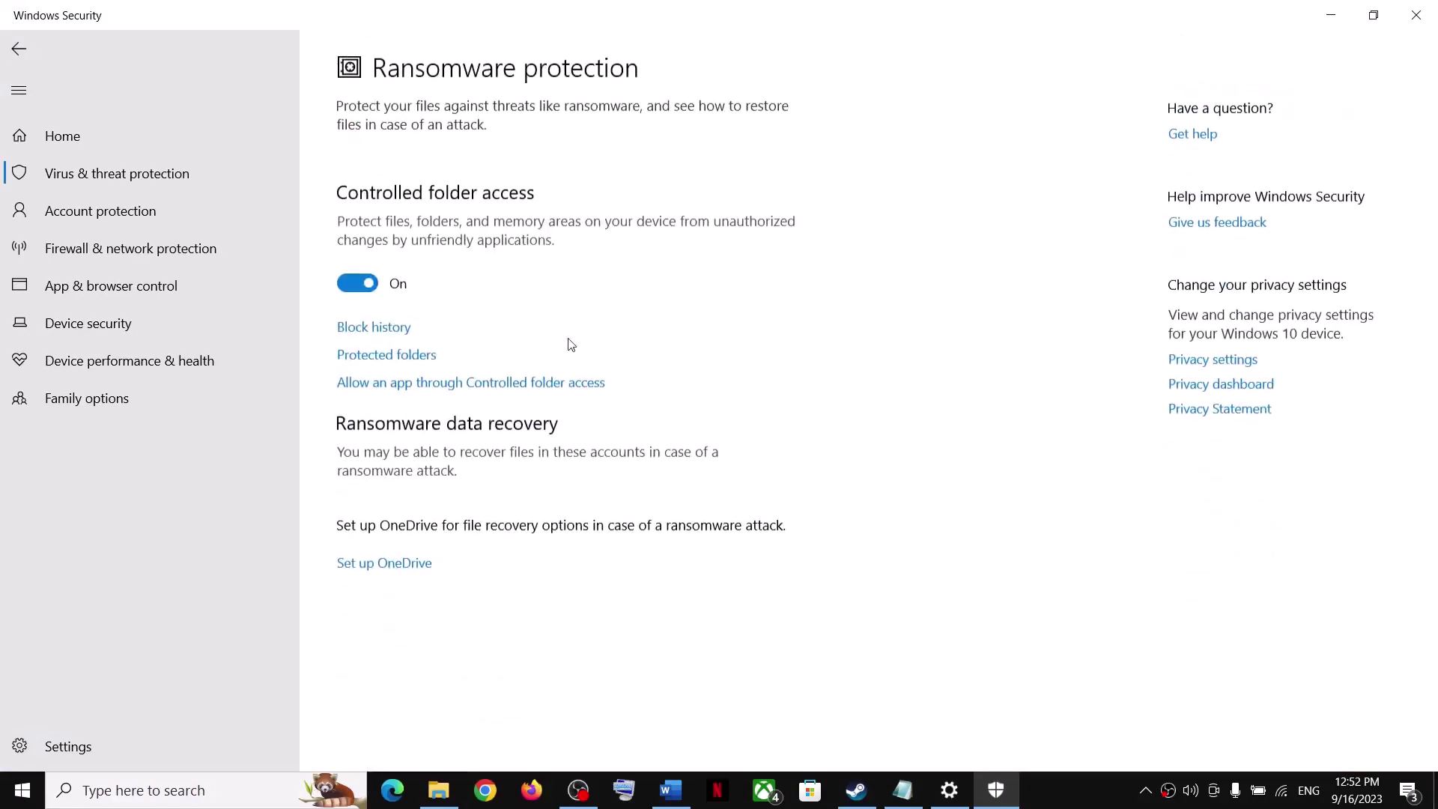
left_click(470, 388)
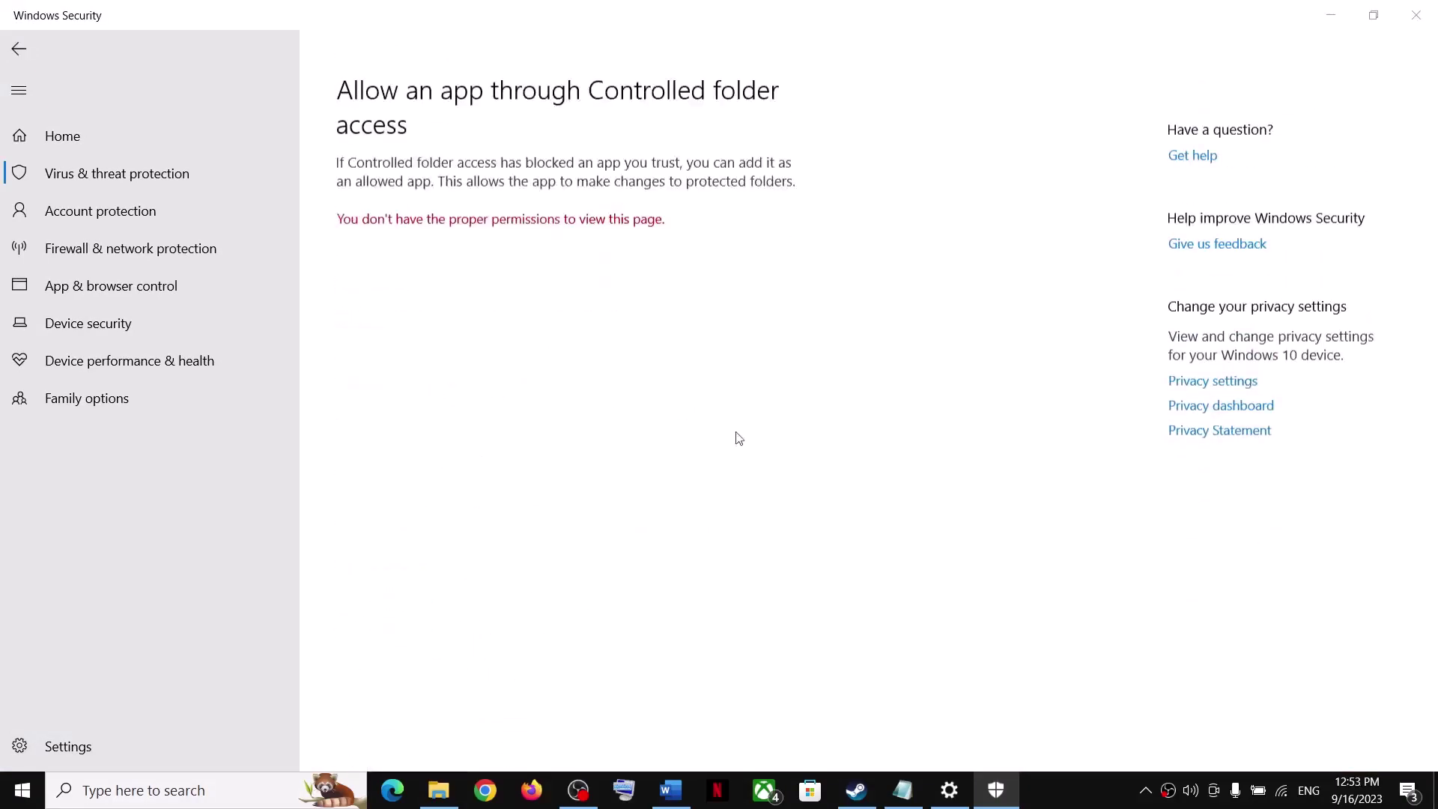
scroll(392, 209, "down", 2)
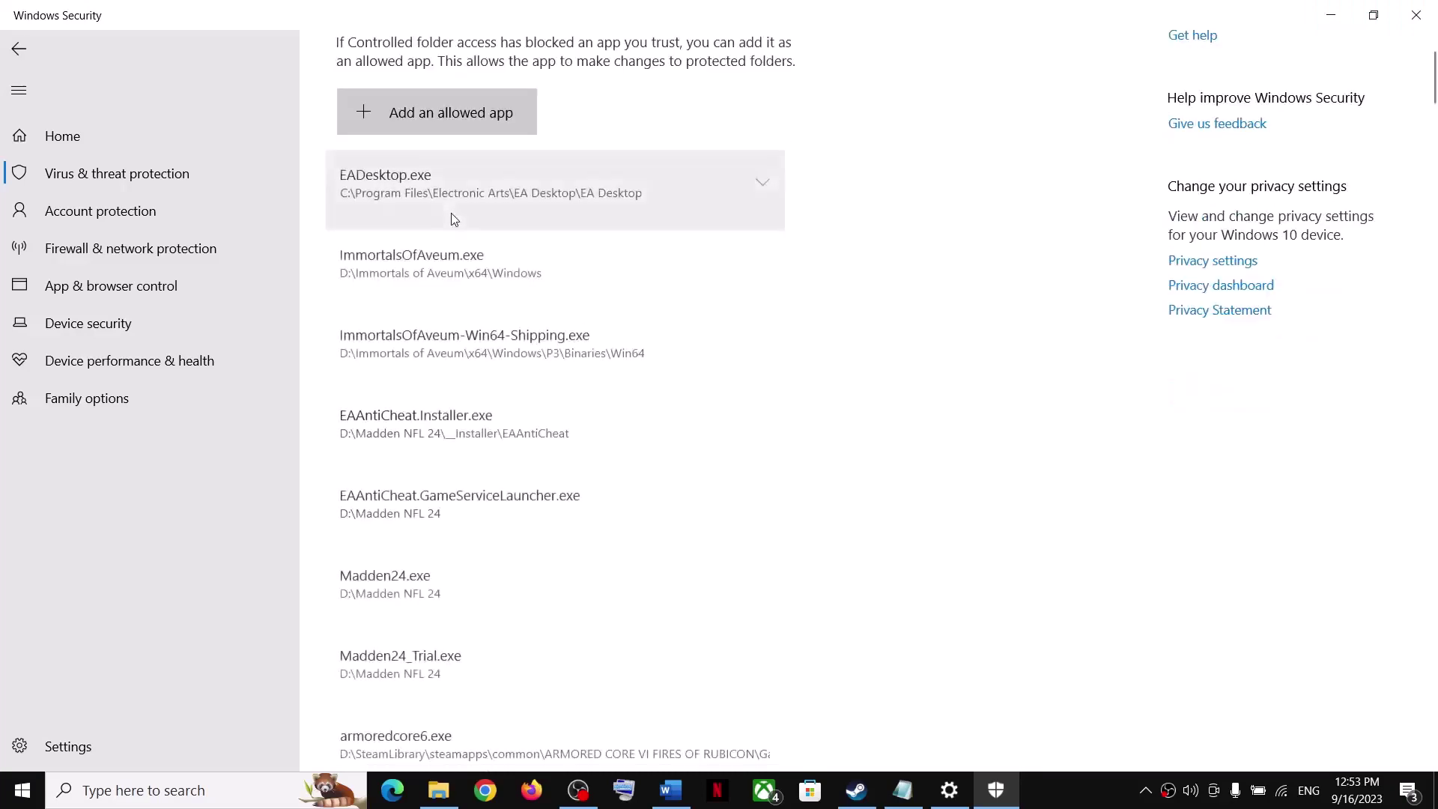
left_click(449, 241)
Step: Add MK12 from D:\SteamLibrary\steamapps\common\Mortal Kombat 1 as an allowed app
left_click(435, 116)
left_click(423, 187)
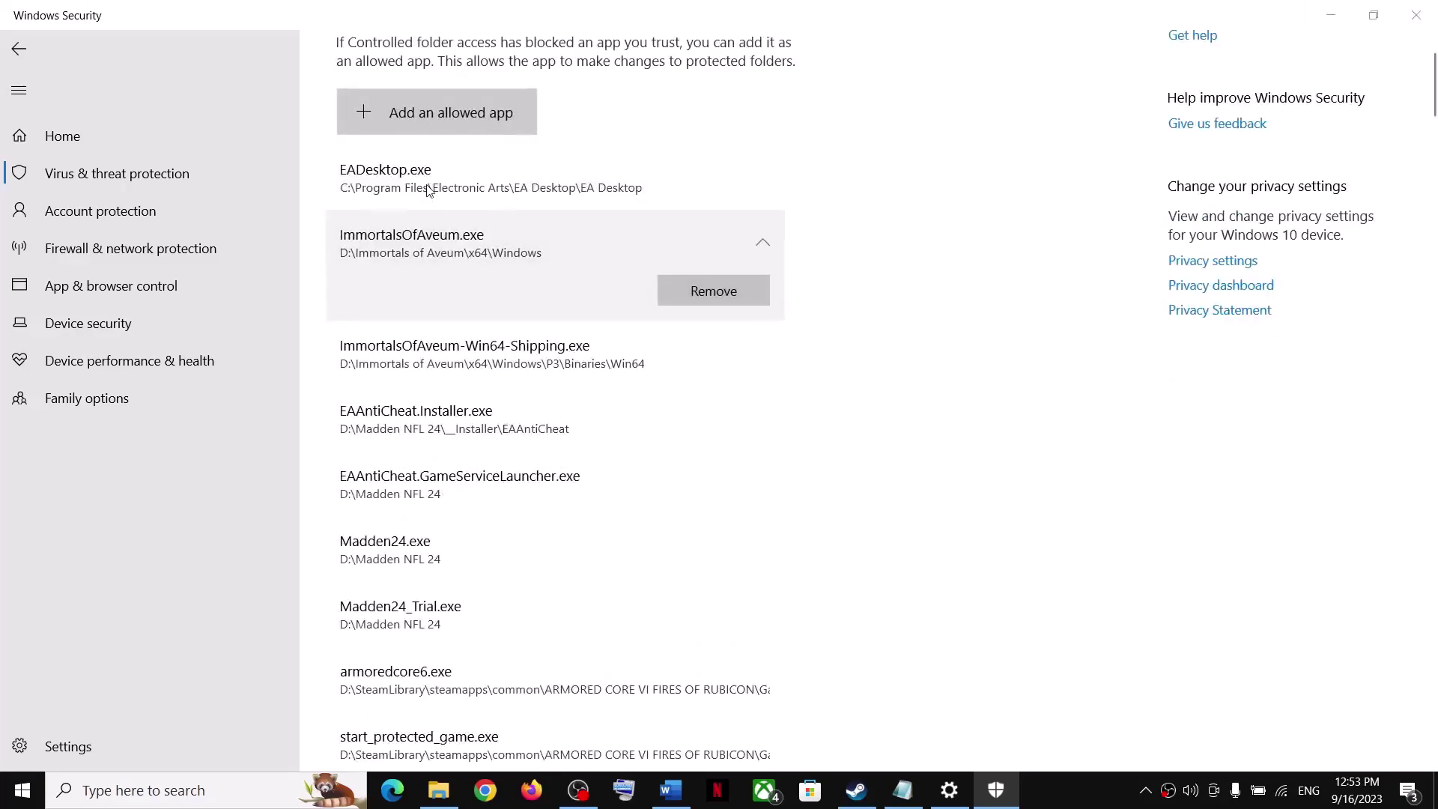
left_click(83, 444)
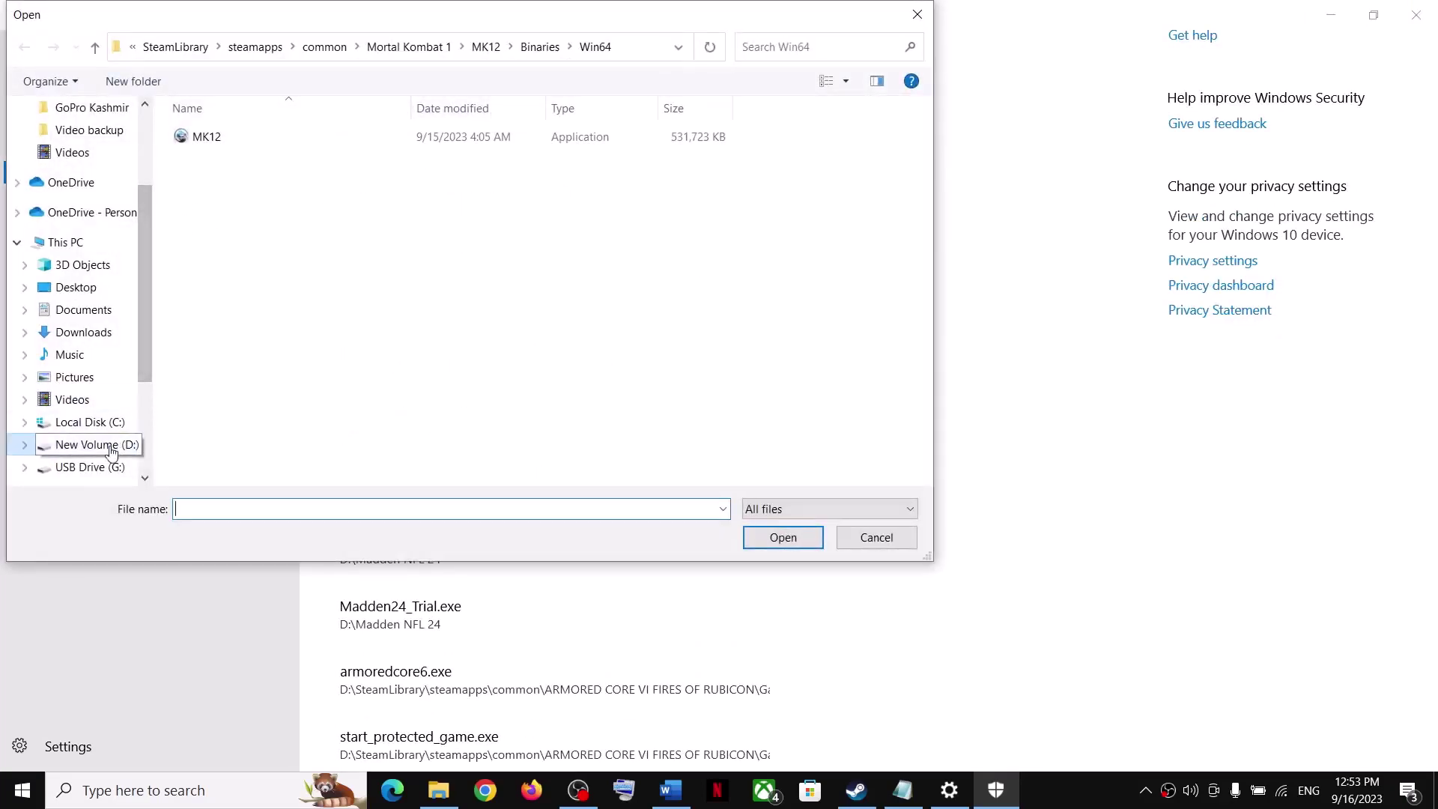
double_click(262, 362)
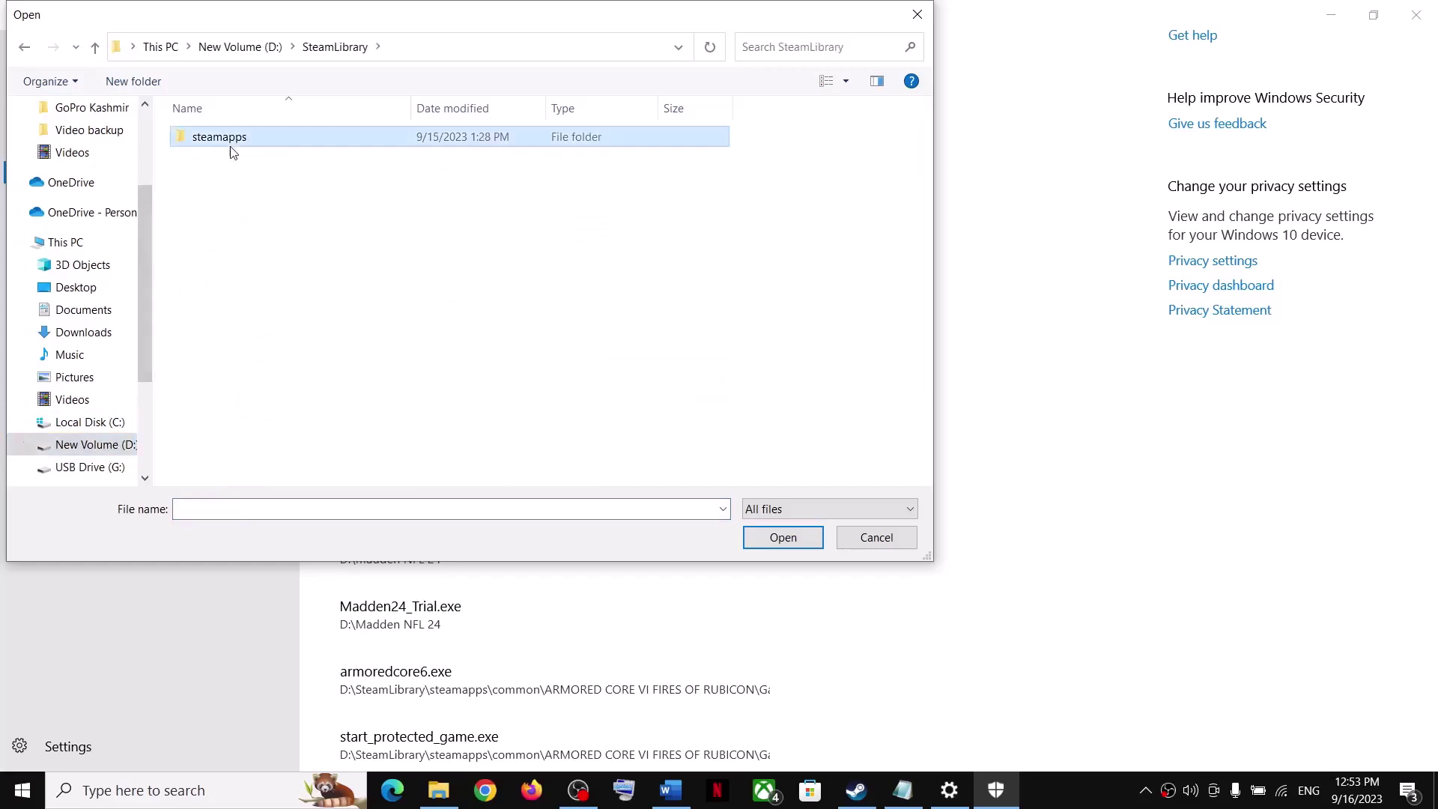
double_click(230, 143)
double_click(225, 137)
double_click(231, 139)
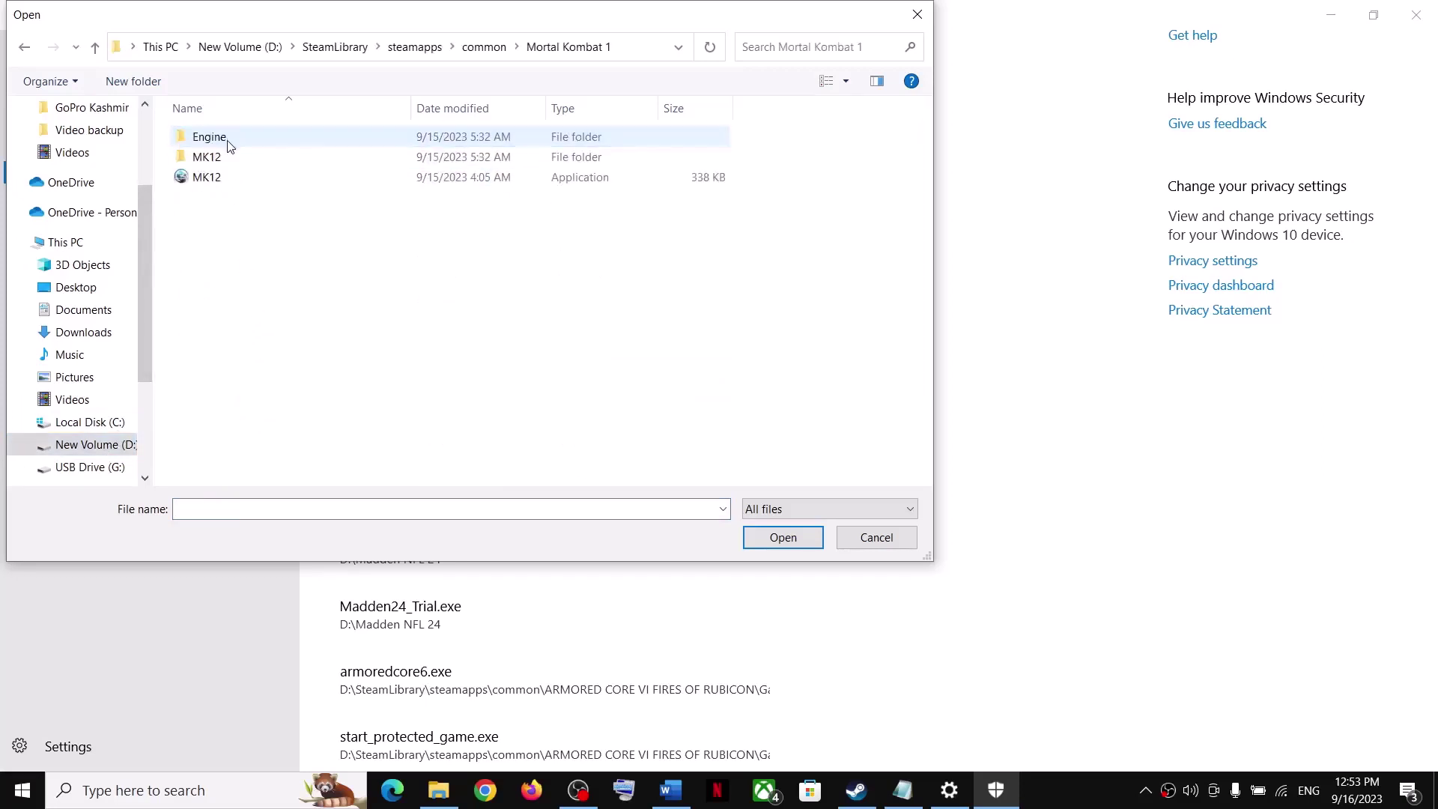
left_click(231, 177)
left_click(783, 537)
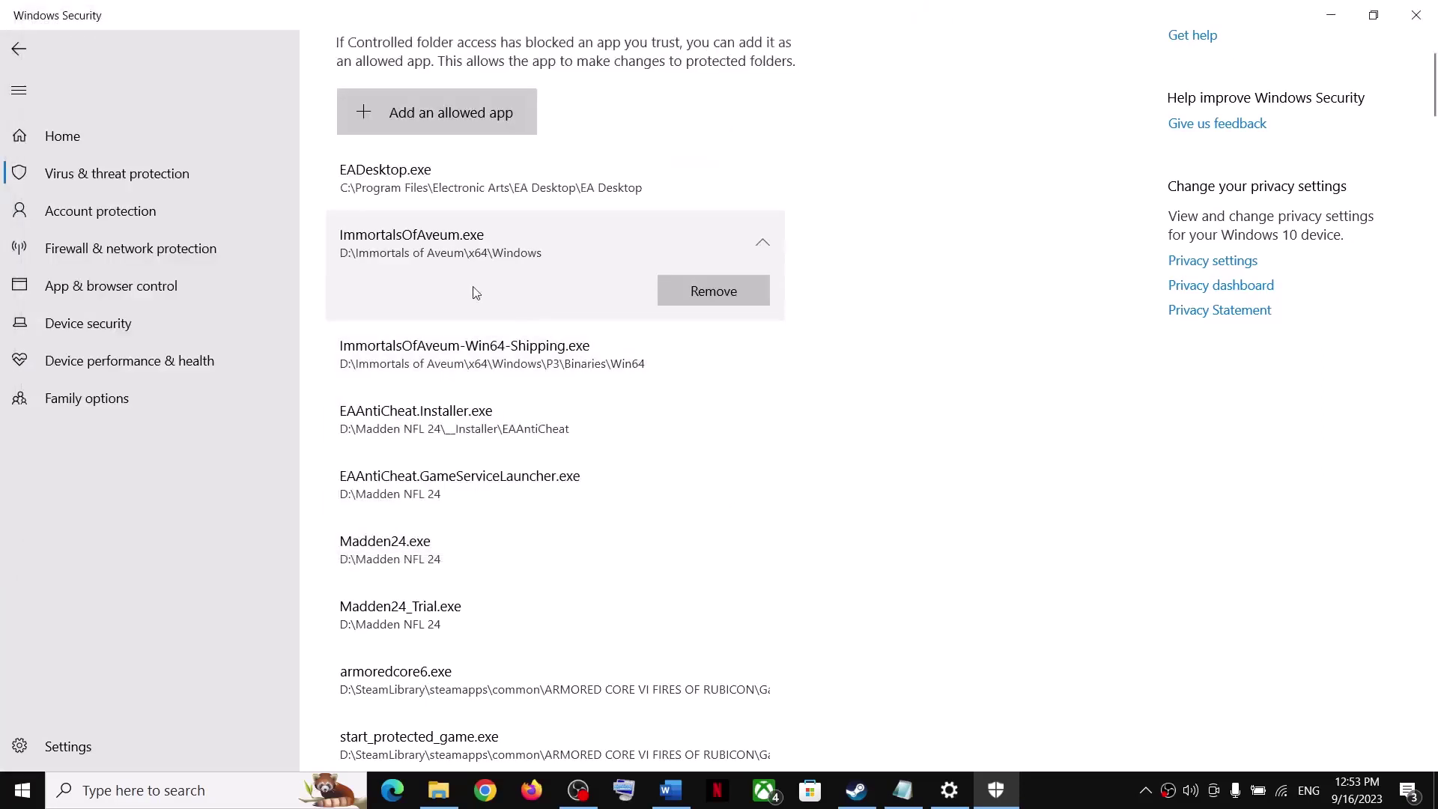
Step: Add MK12 from MK12\Binaries\Win64 as an allowed app, then search Windows for 'control'
left_click(435, 114)
left_click(428, 192)
double_click(198, 159)
double_click(225, 137)
double_click(228, 138)
left_click(325, 146)
left_click(752, 534)
left_click(236, 793)
type("control")
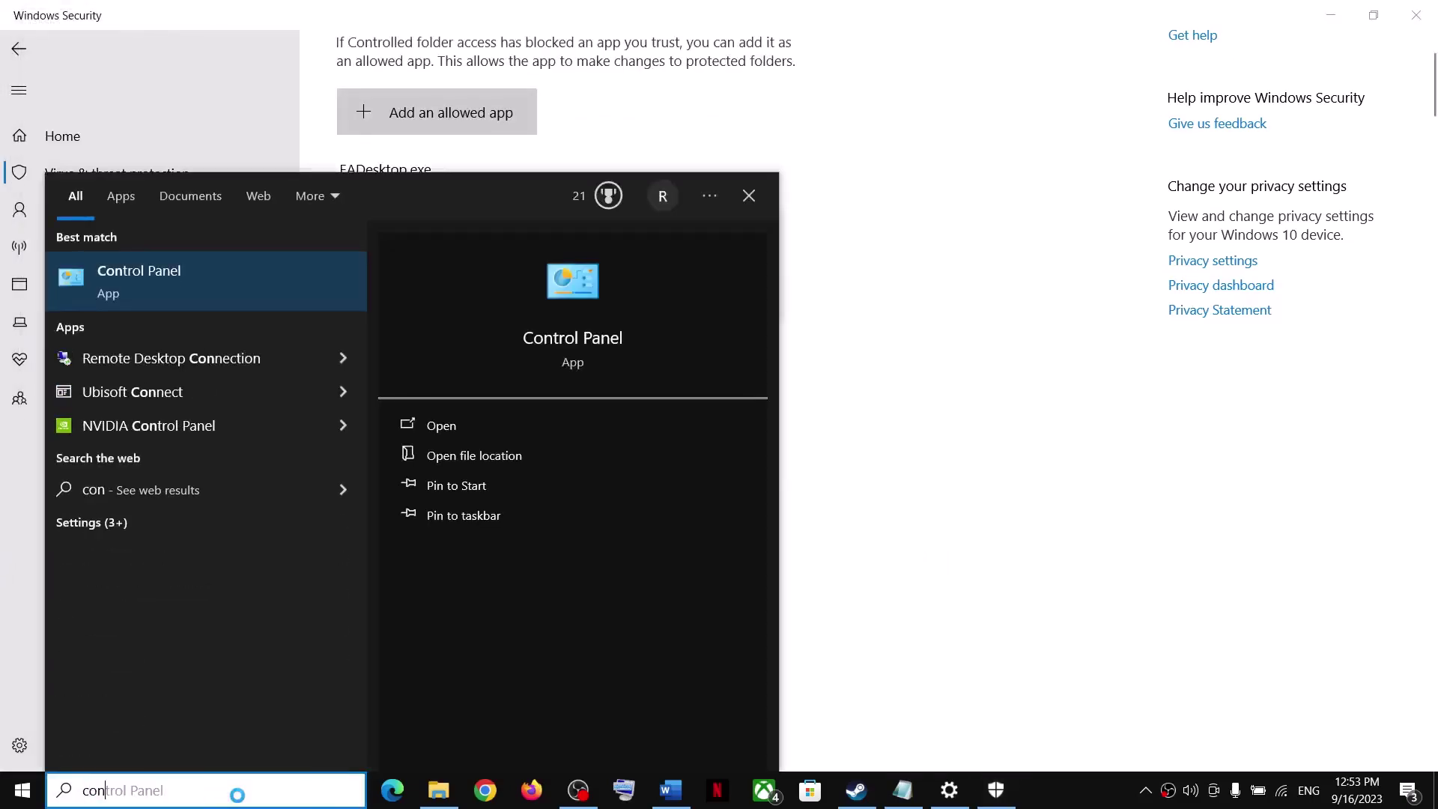
Step: Open Windows Defender Firewall's allowed-apps list in Control Panel and unlock it for changes
left_click(182, 276)
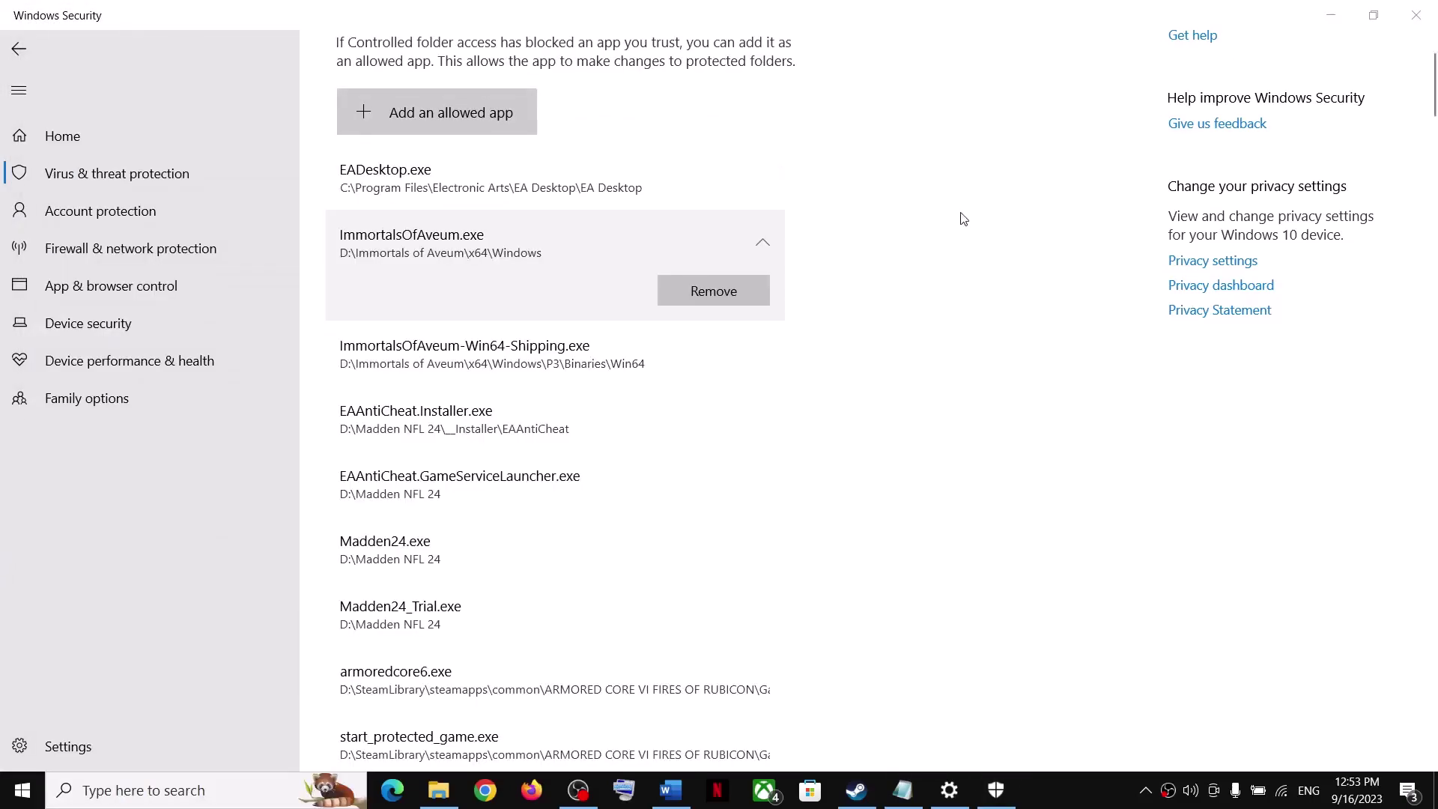
left_click(546, 148)
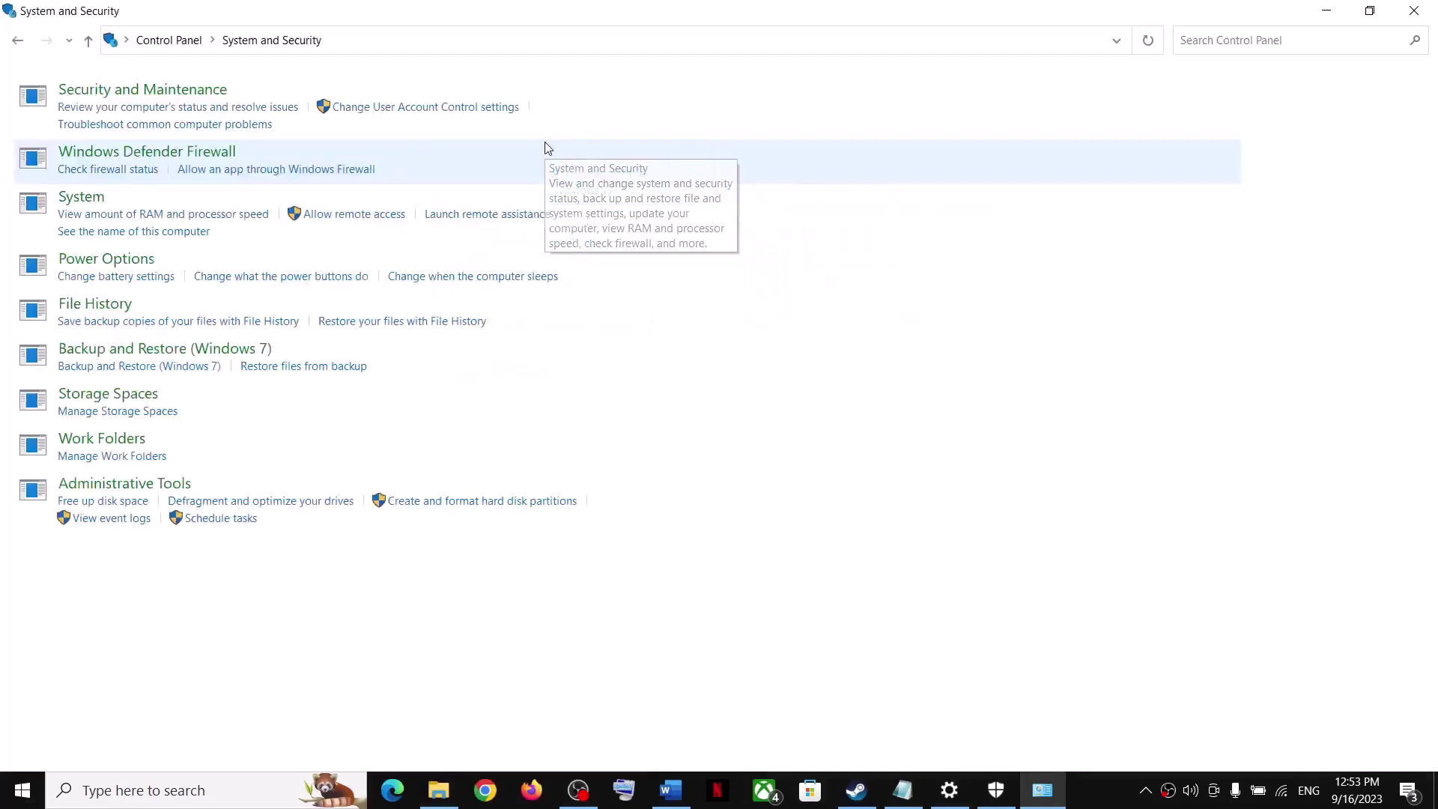
left_click(330, 157)
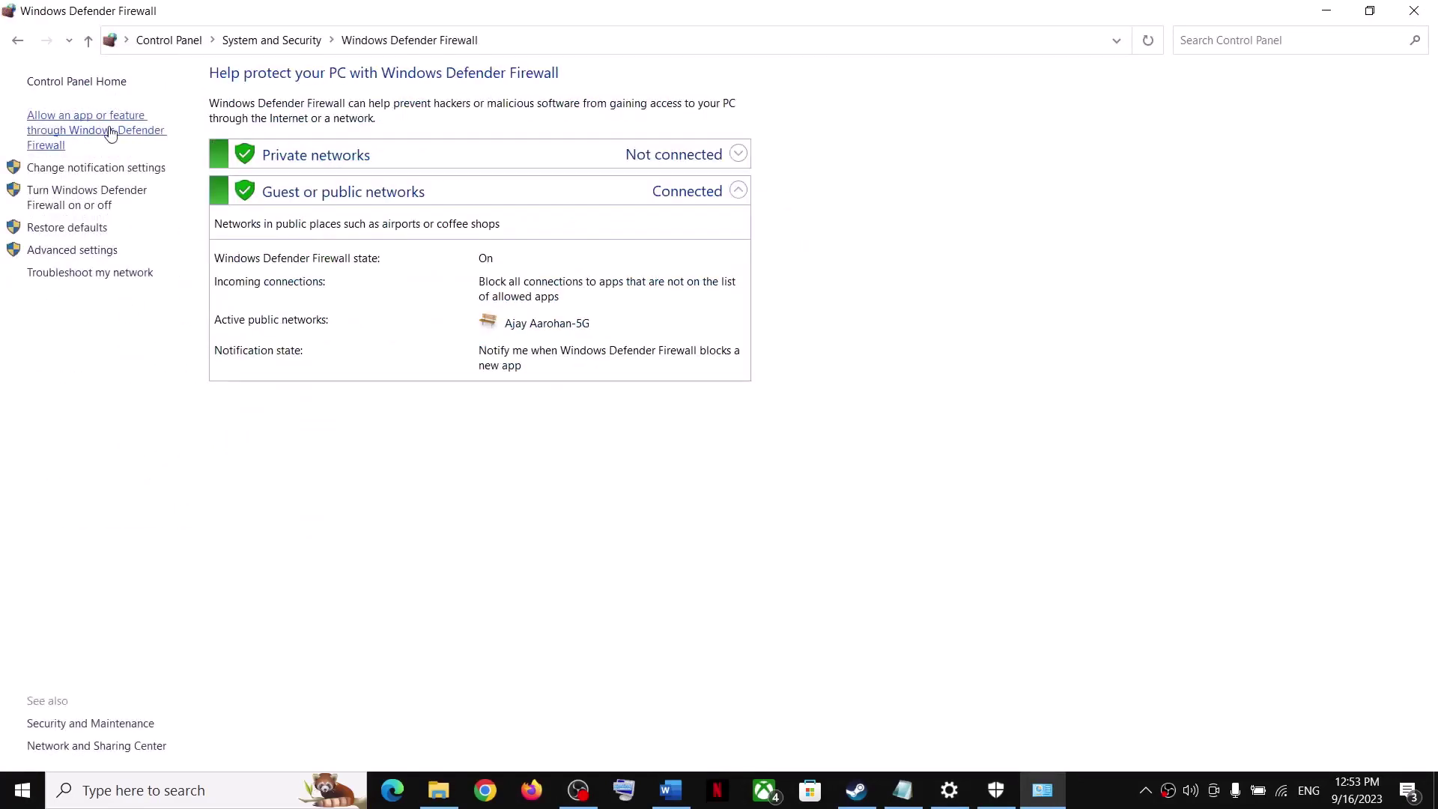
left_click(111, 133)
left_click(910, 138)
Step: Try adding the MK12 launcher from the Mortal Kombat 1 folder, which is already listed
left_click(928, 474)
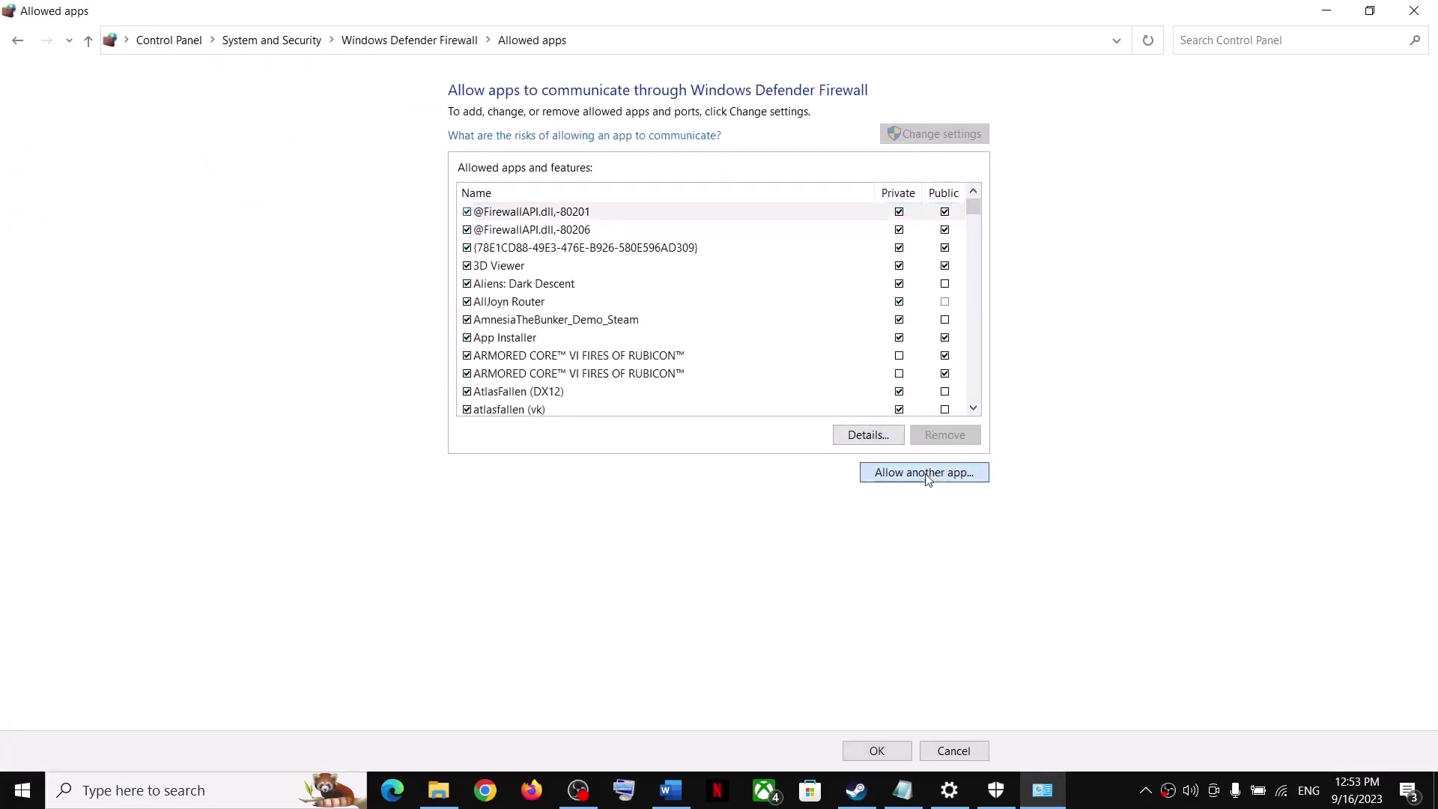
left_click(846, 485)
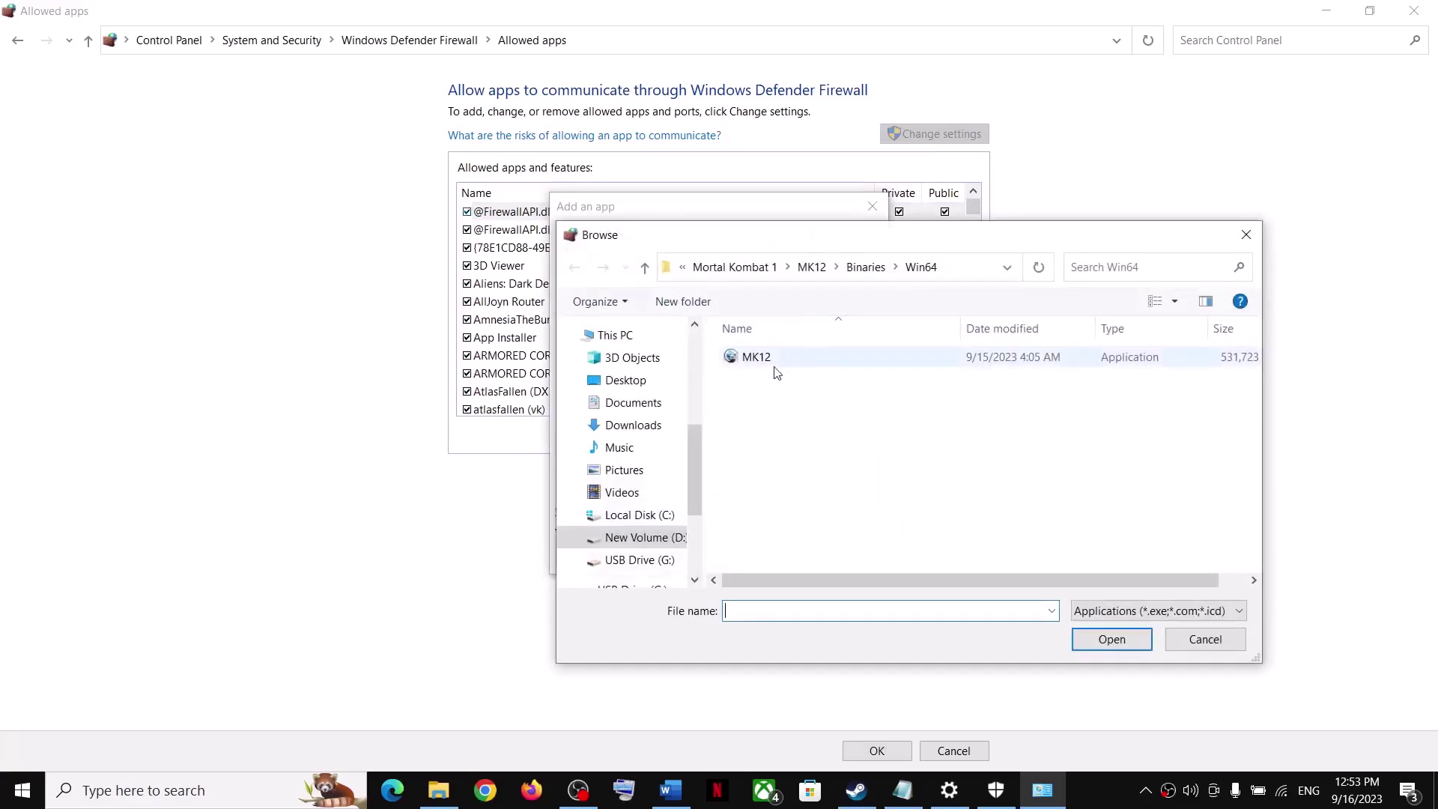
left_click(646, 268)
left_click(646, 268)
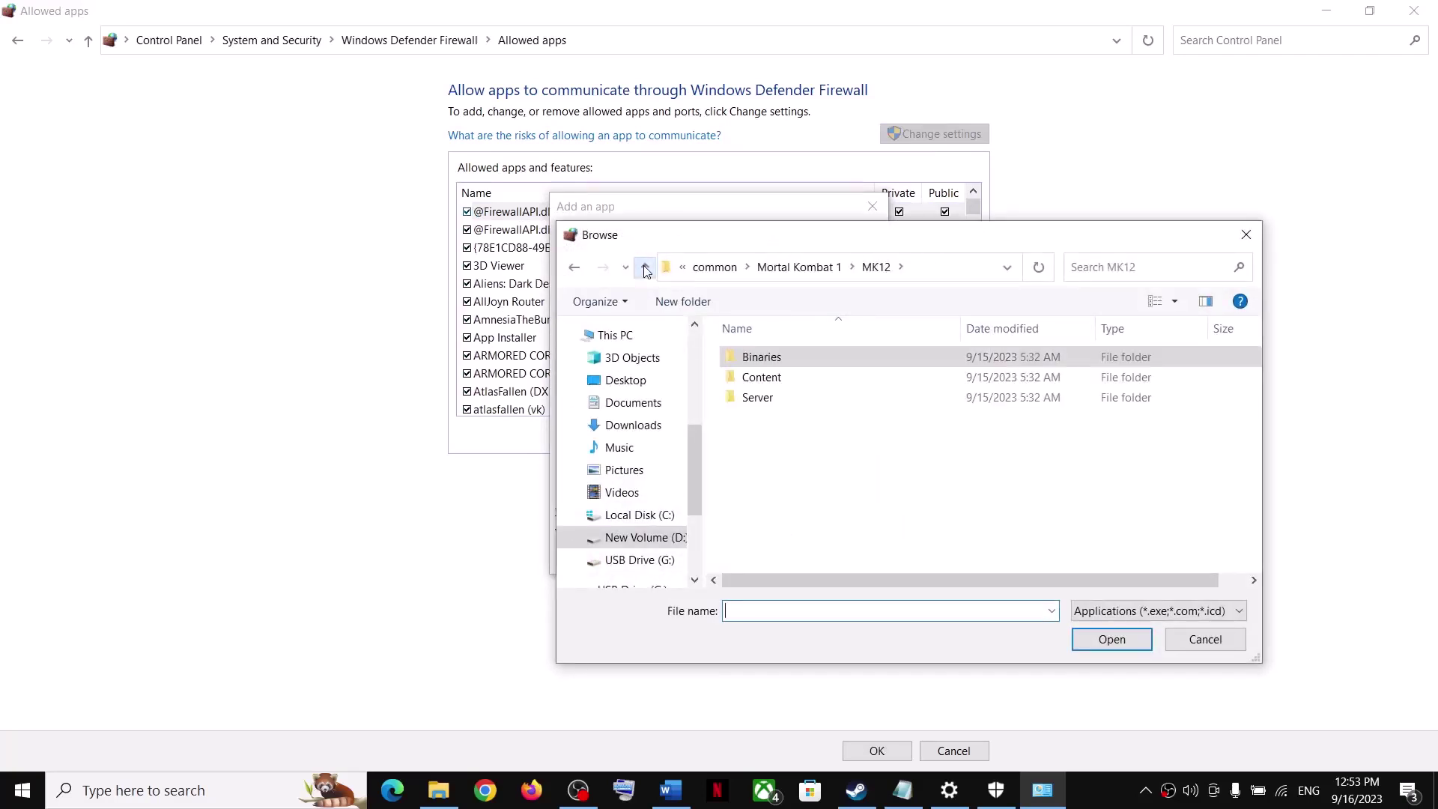
left_click(645, 268)
left_click(812, 403)
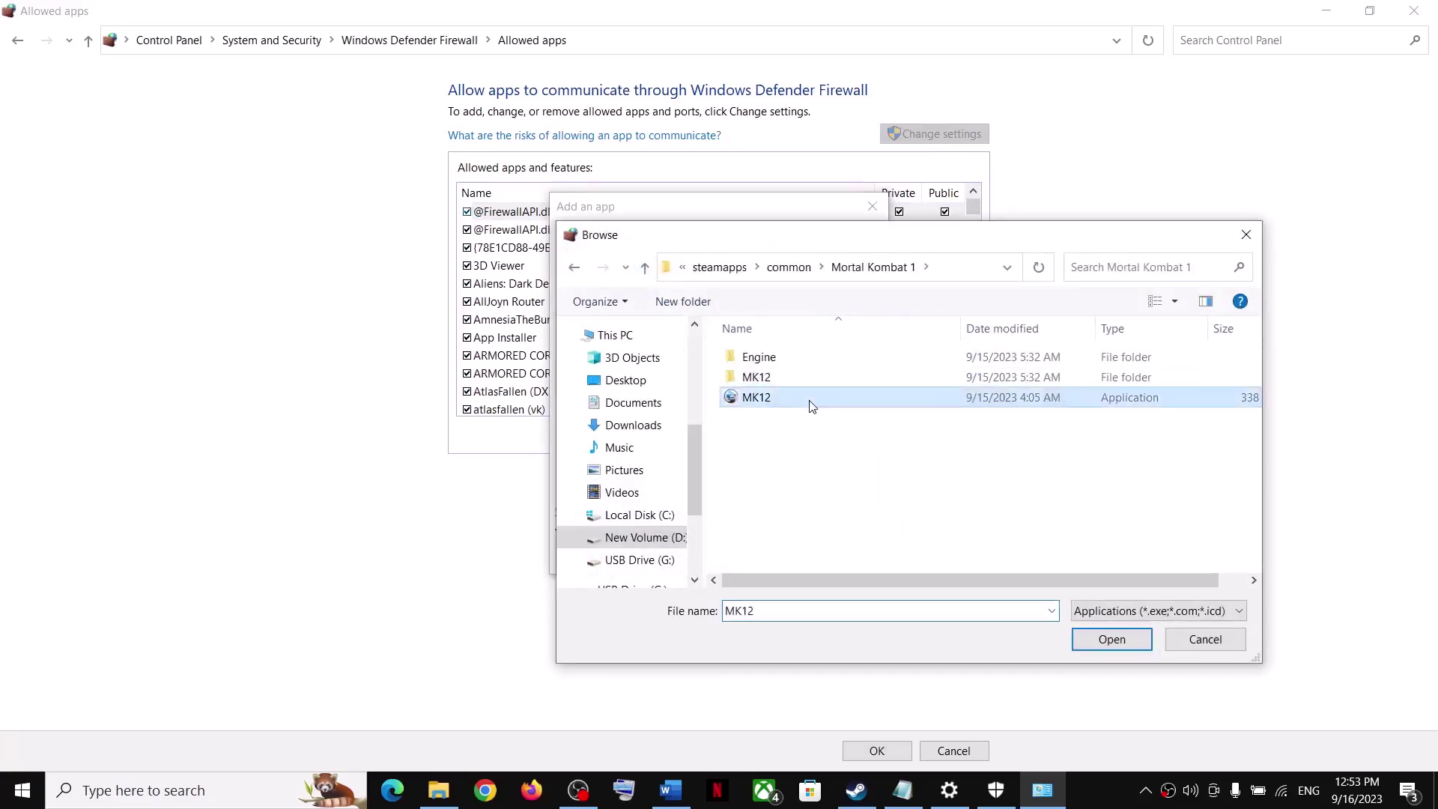
left_click(1112, 639)
left_click(780, 558)
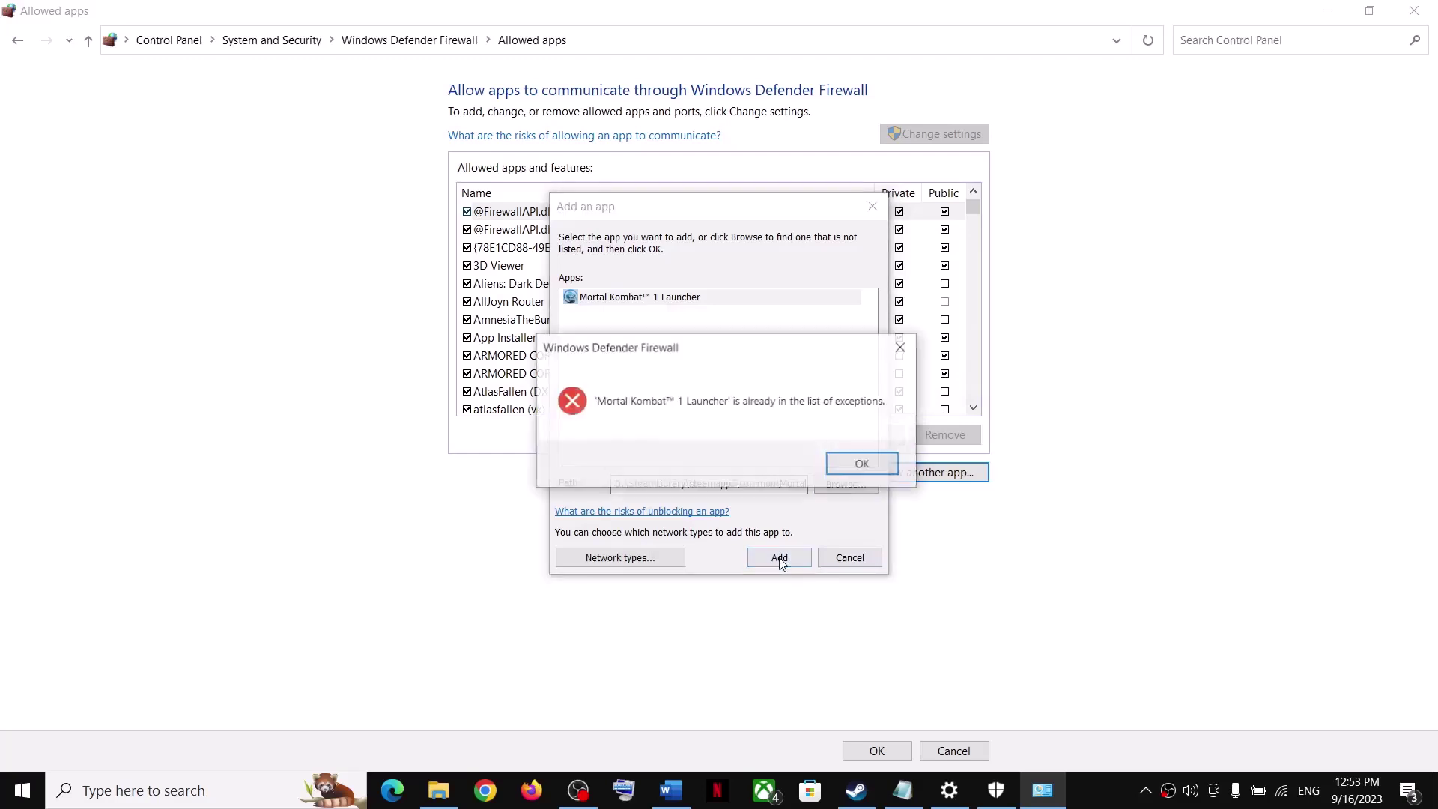
left_click(869, 465)
Step: Try adding MK12 from MK12\Binaries\Win64, which is already listed, and close the add-app window
left_click(845, 486)
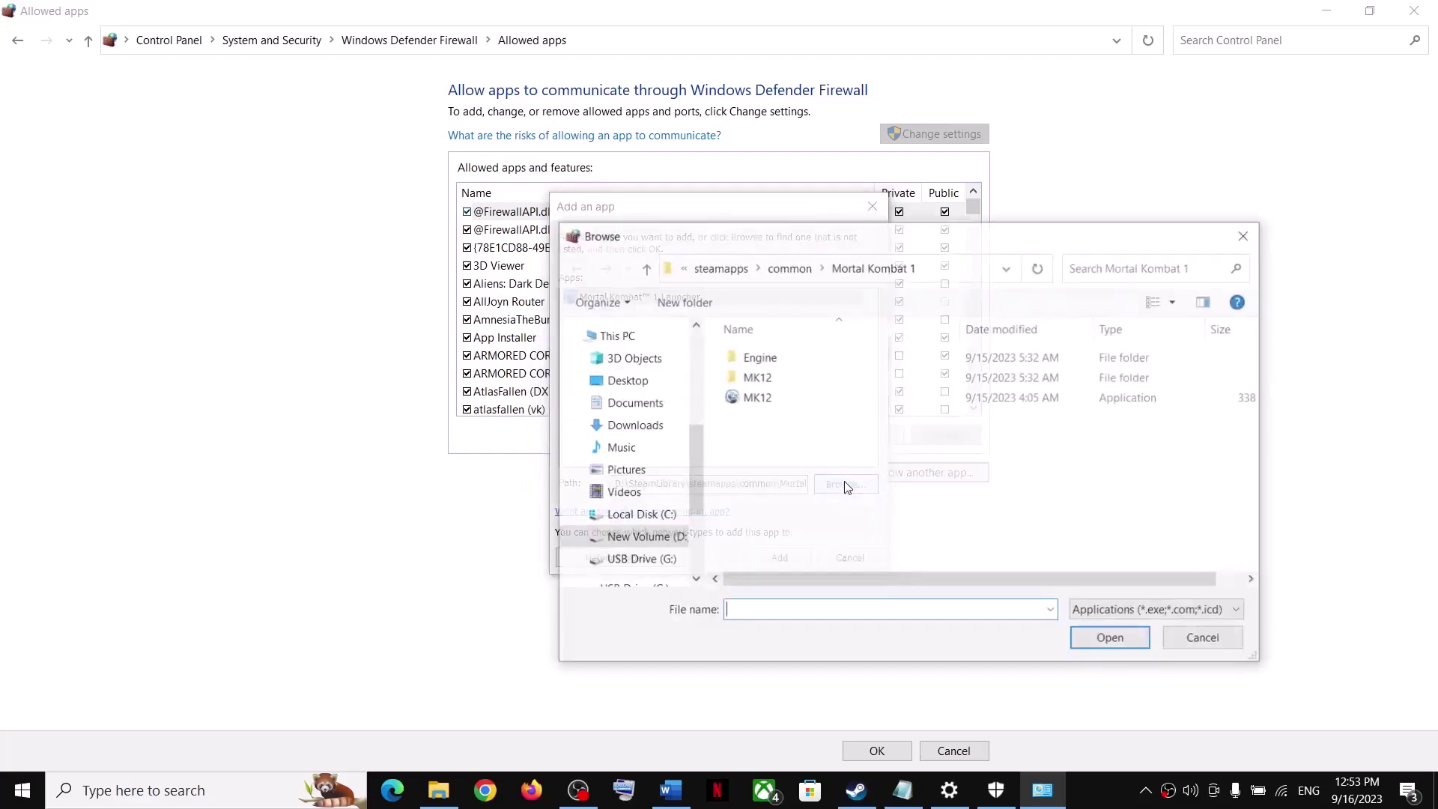
double_click(757, 377)
double_click(757, 357)
double_click(759, 363)
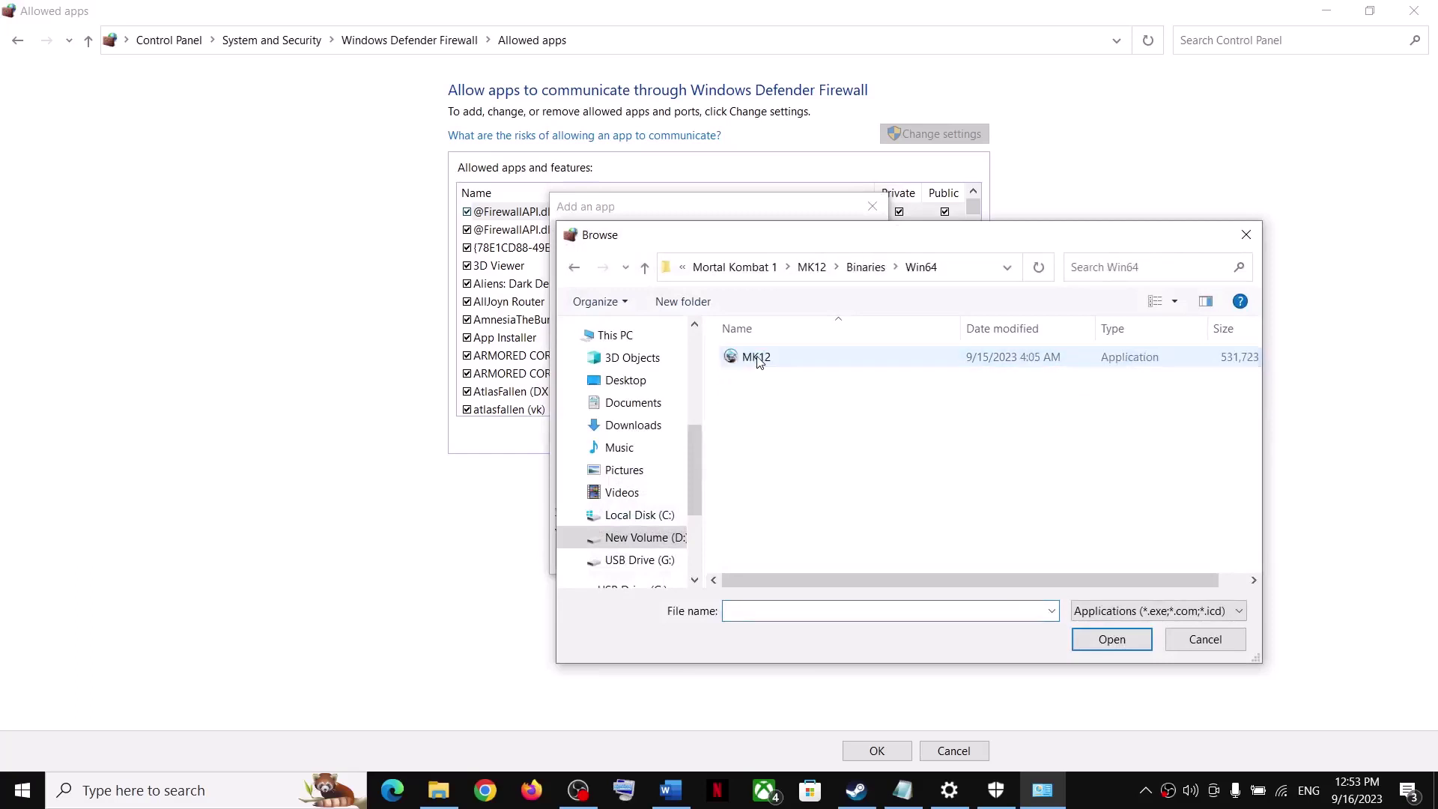
left_click(764, 362)
left_click(1124, 646)
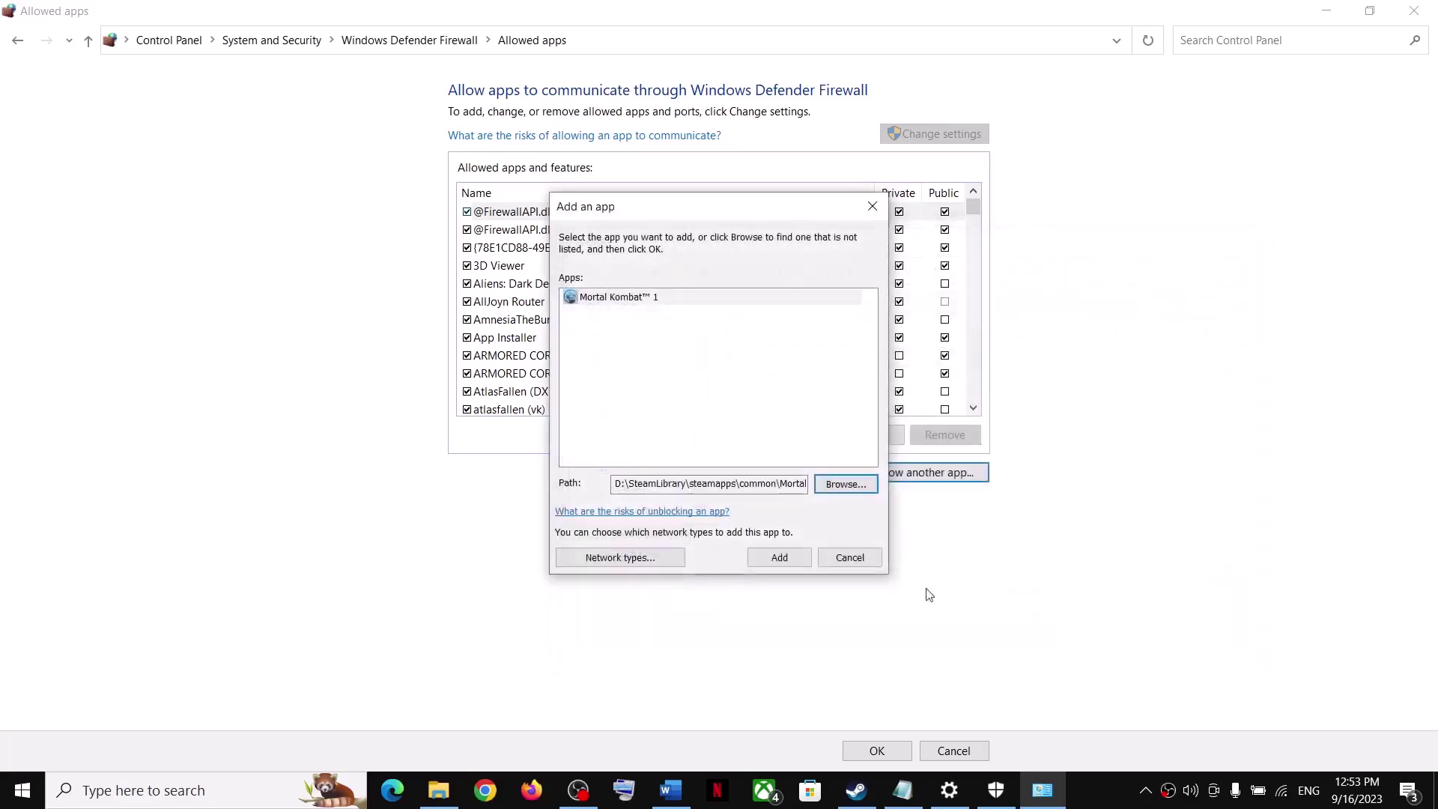
left_click(779, 563)
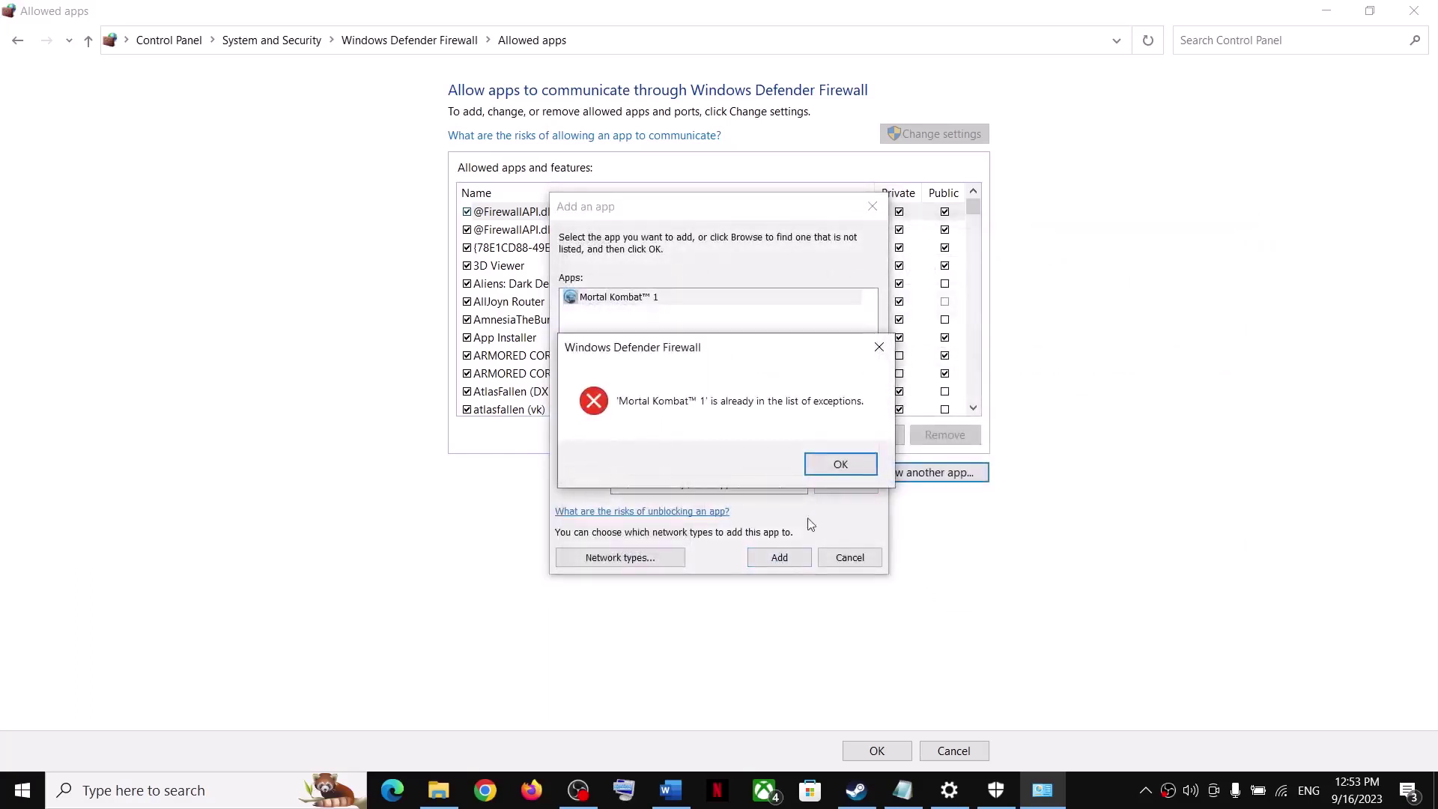
left_click(832, 465)
left_click(873, 206)
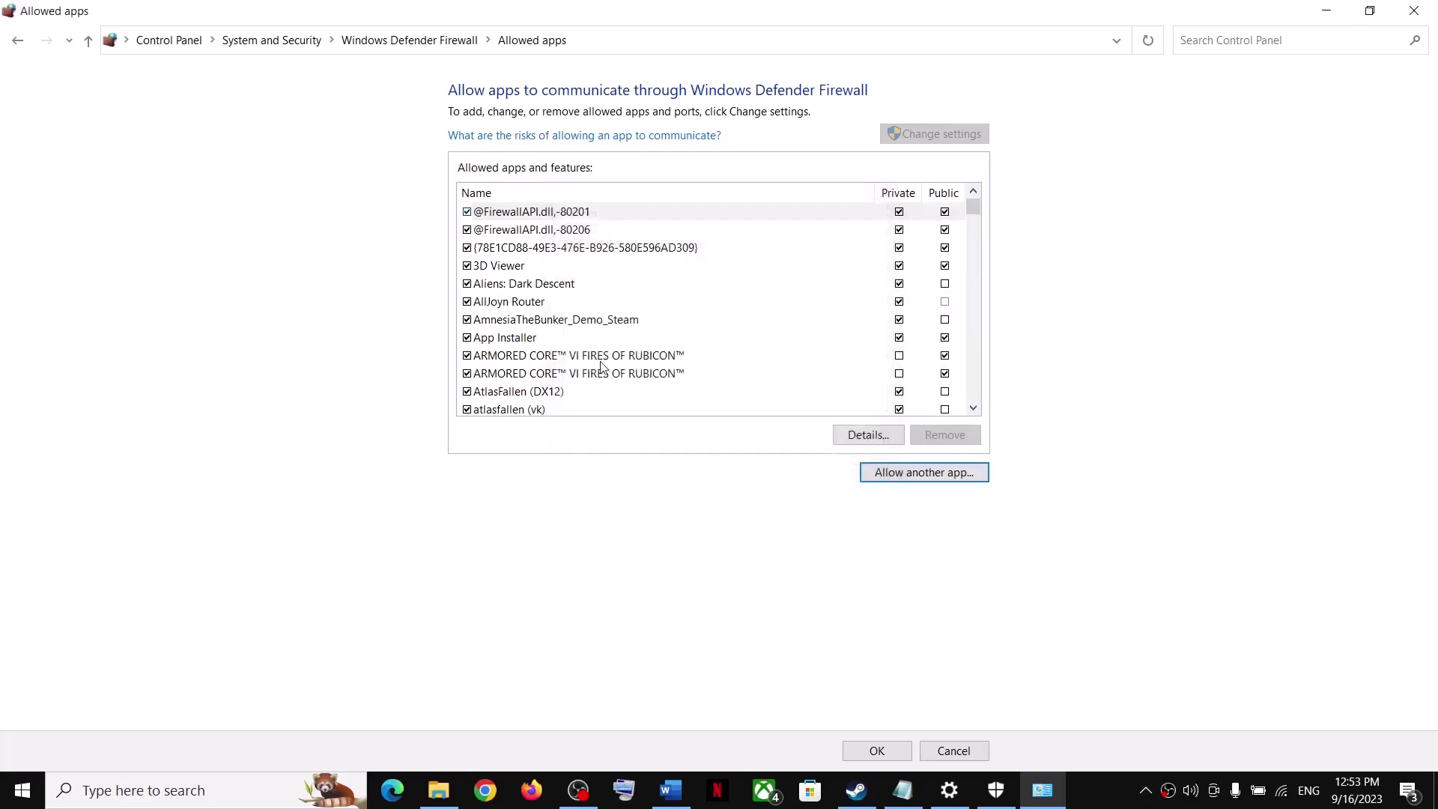
Step: Tick Mortal Kombat™ 1 and its Launcher in the allowed list, save, and close the firewall window
scroll(603, 367, "down", 20)
scroll(603, 367, "down", 3)
scroll(603, 367, "up", 2)
scroll(603, 367, "down", 1)
scroll(603, 365, "down", 5)
scroll(601, 363, "down", 2)
left_click(532, 324)
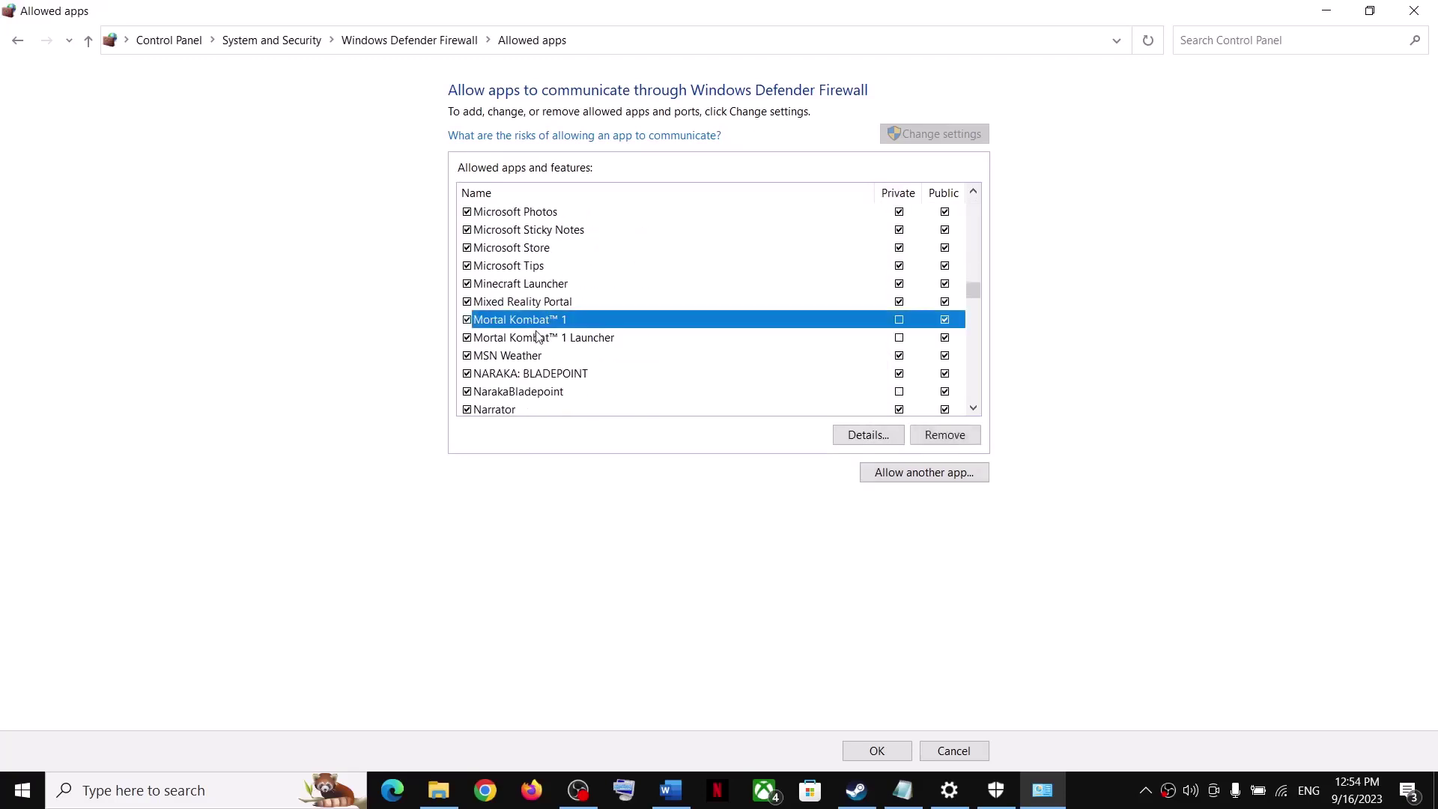
left_click(538, 339)
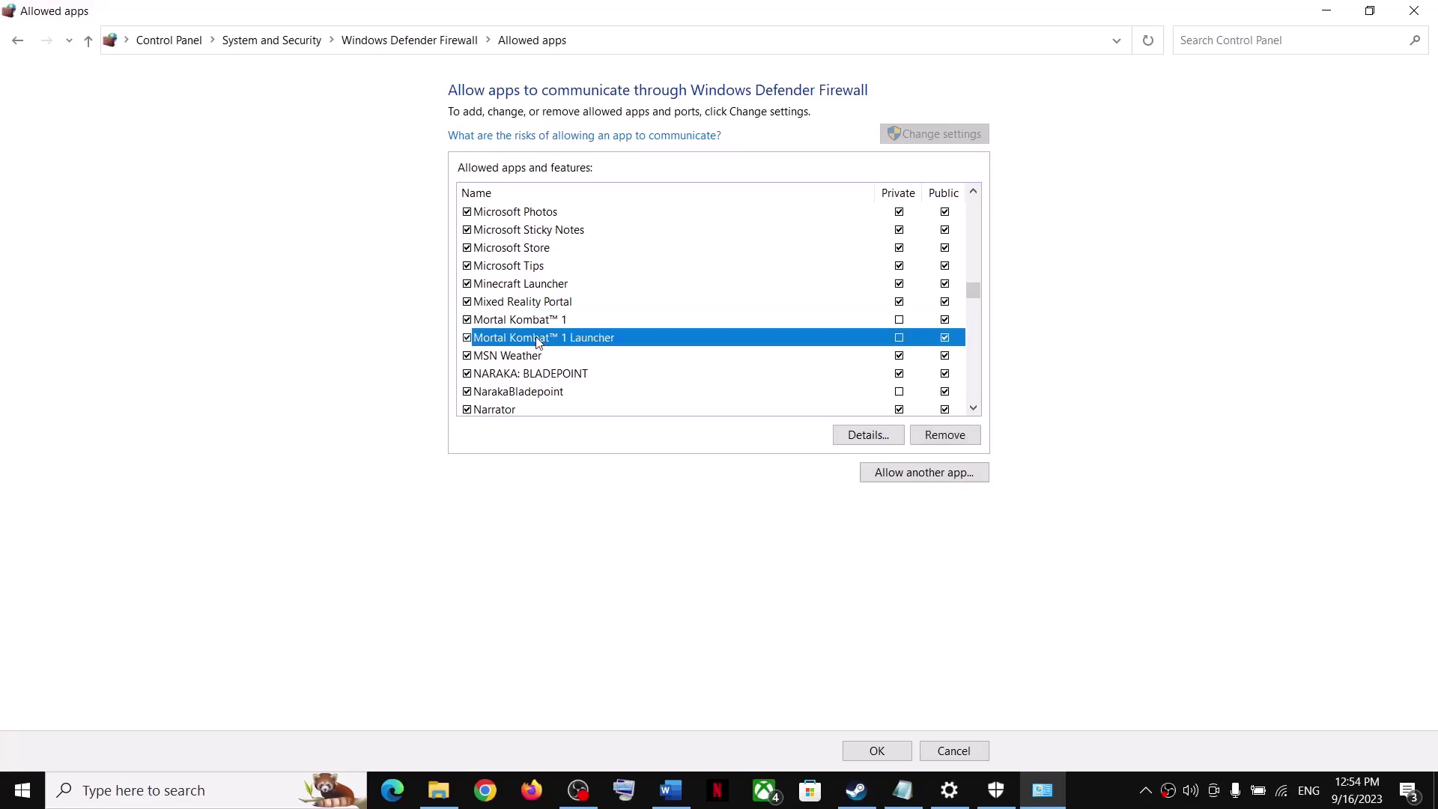
left_click(876, 751)
left_click(1415, 10)
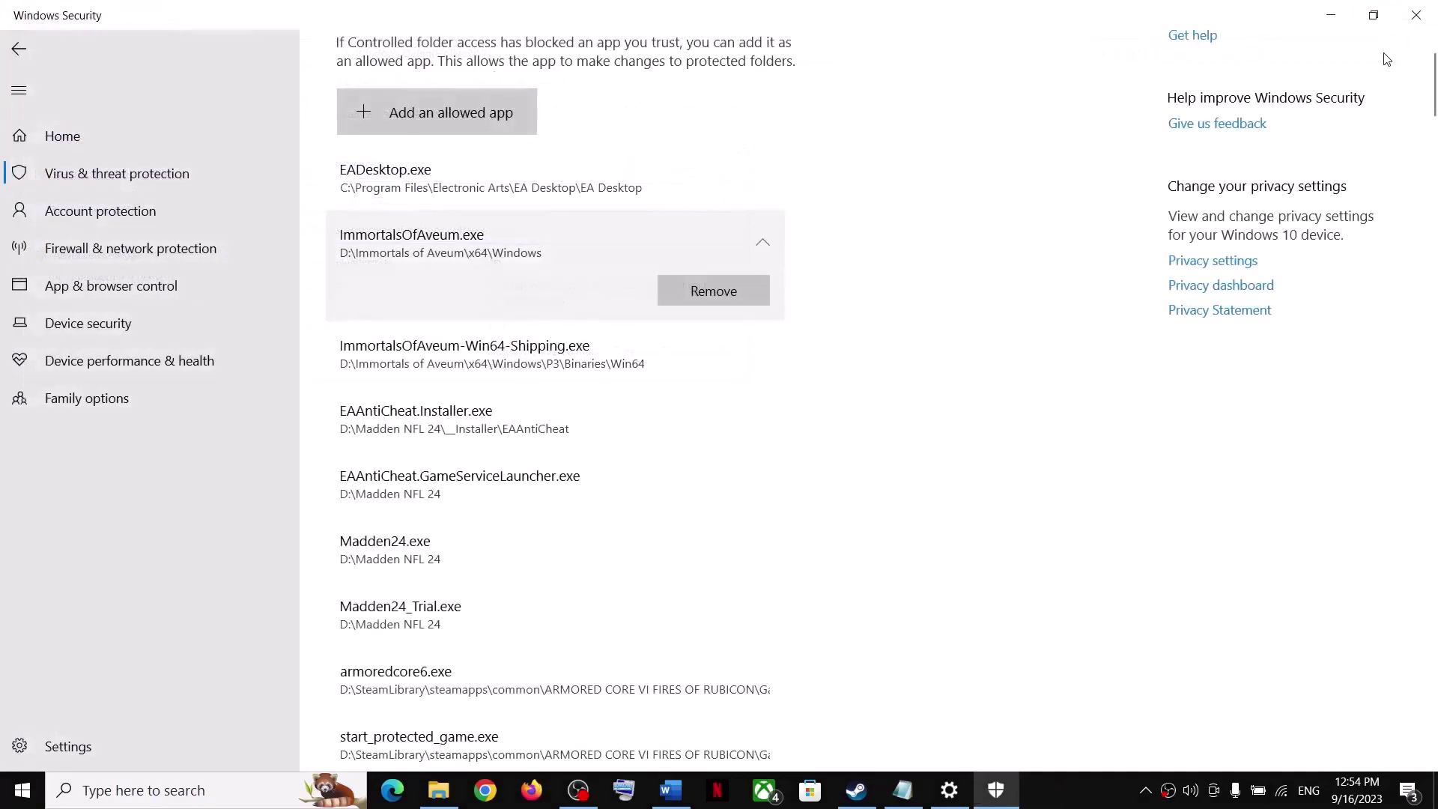
Step: Close Windows Security and Settings, then read Step 10's verify-game-files instruction
left_click(1416, 15)
left_click(1415, 11)
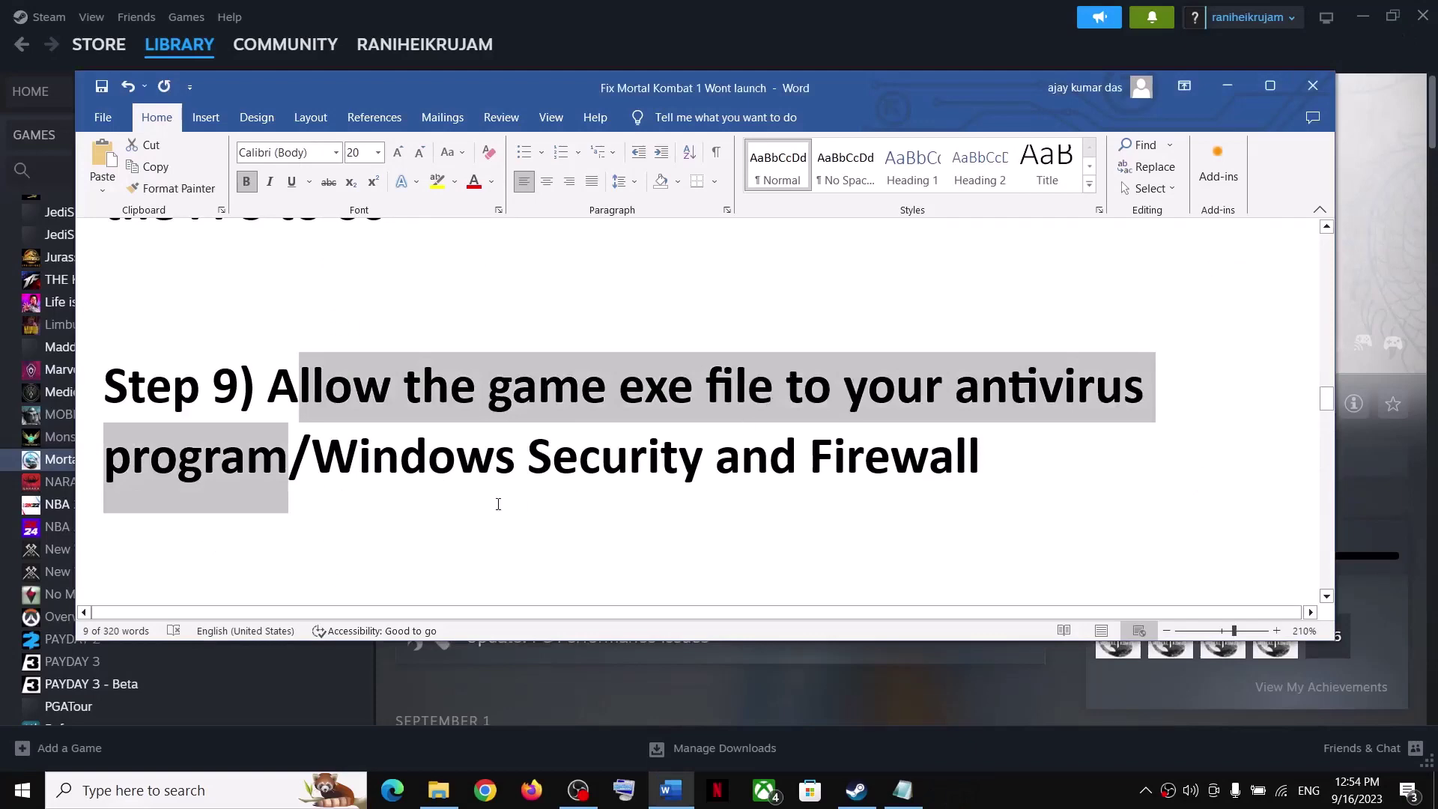
scroll(498, 503, "down", 3)
left_click_drag(708, 444, 295, 453)
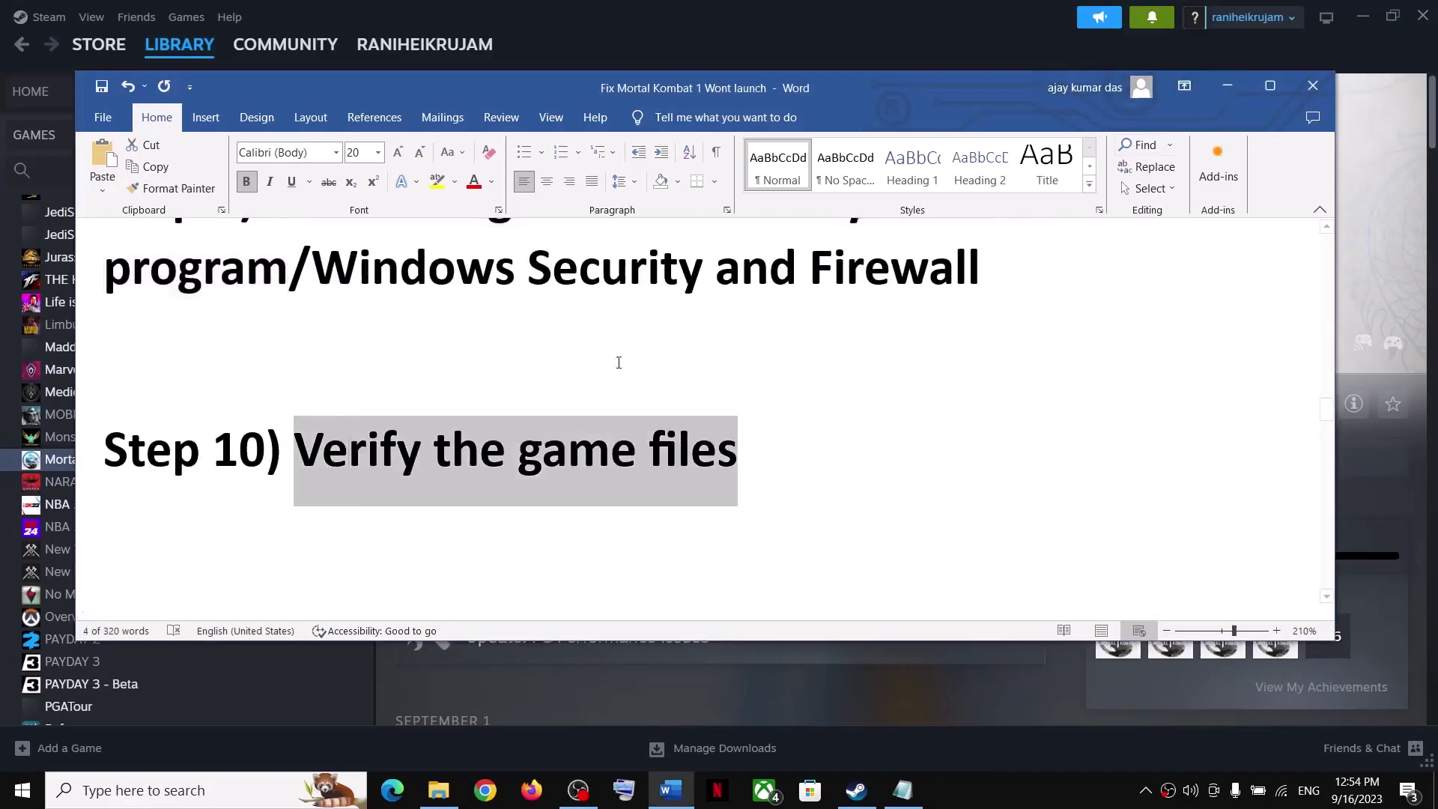
Step: Verify integrity of Mortal Kombat 1's game files from its Steam Installed Files properties
left_click(1228, 87)
right_click(48, 460)
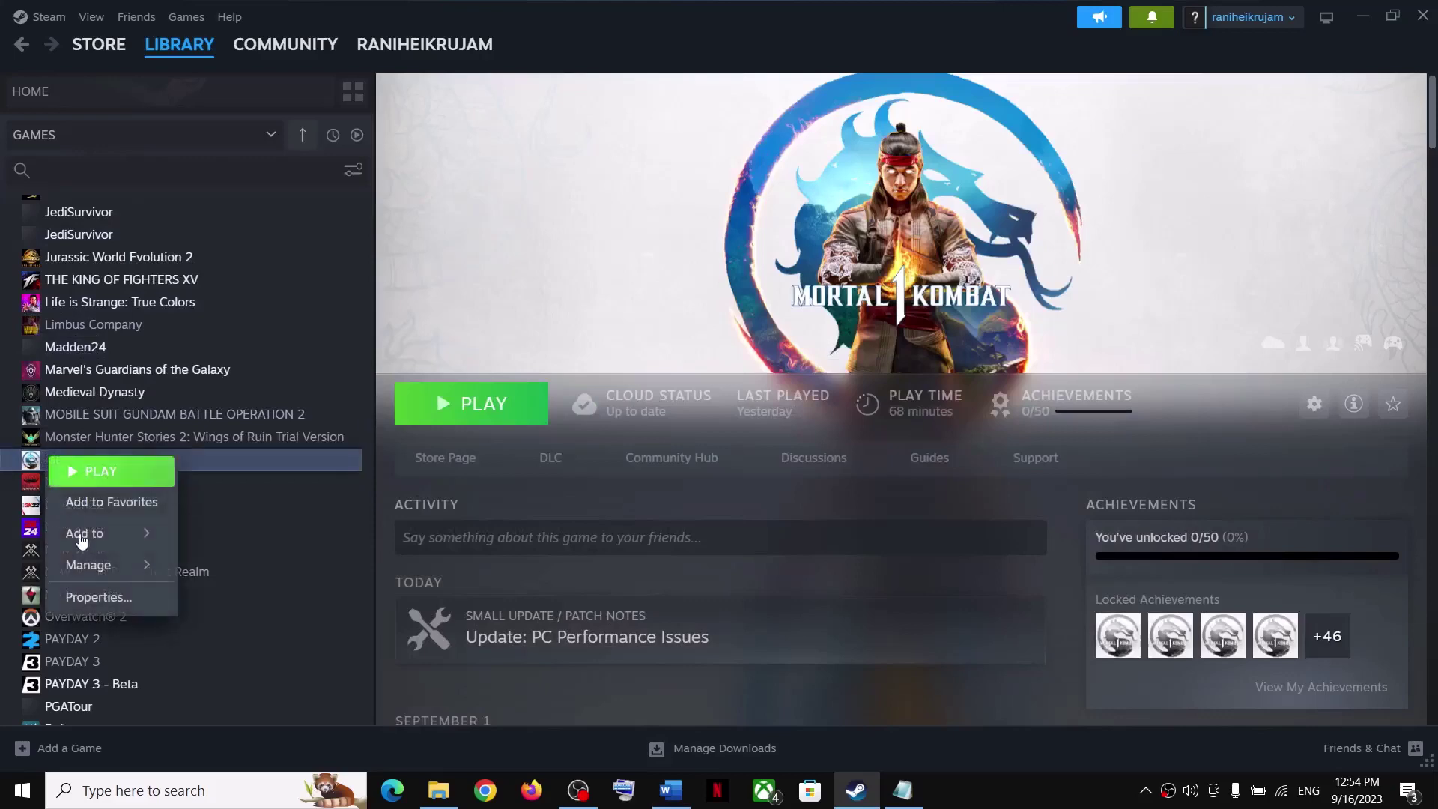
left_click(91, 597)
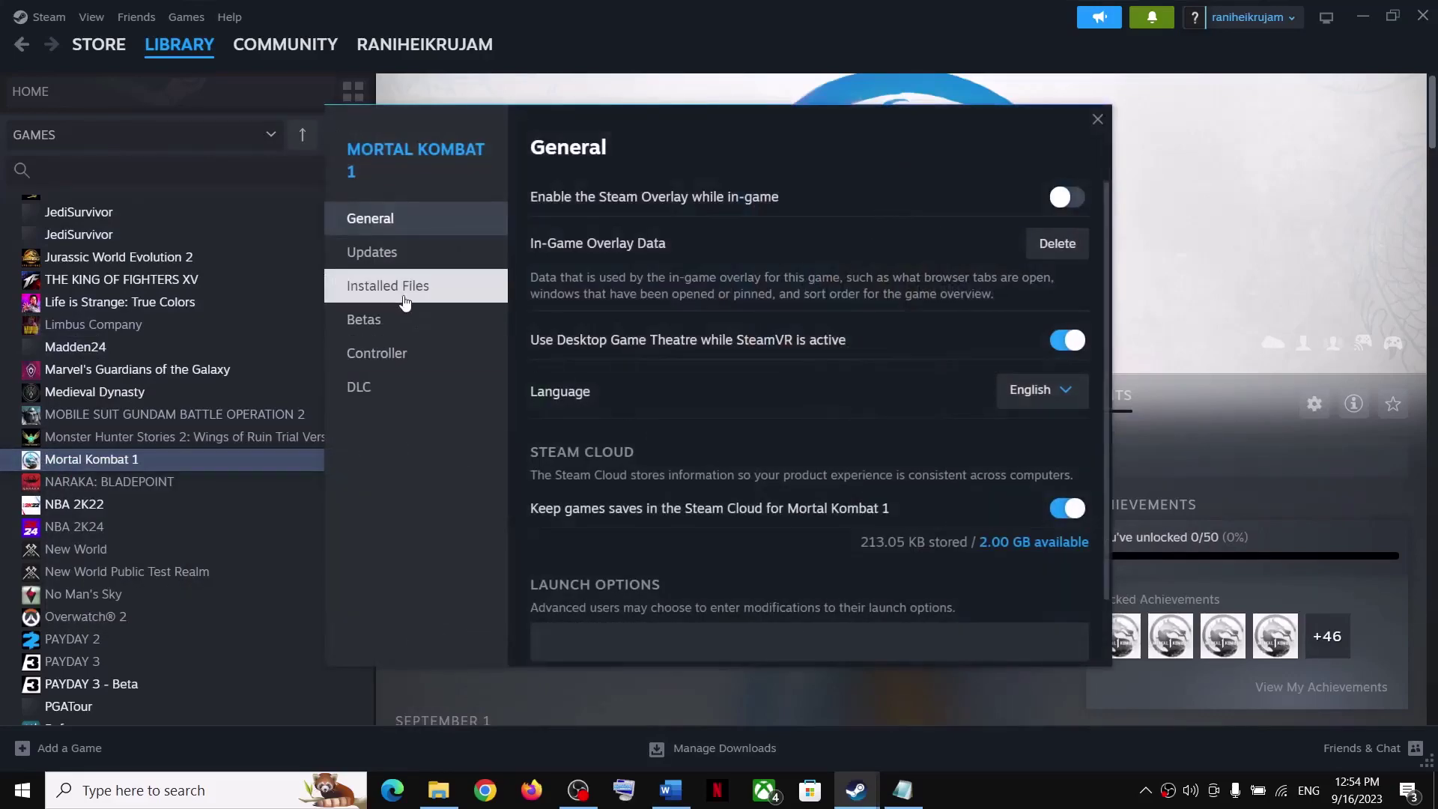
left_click(411, 295)
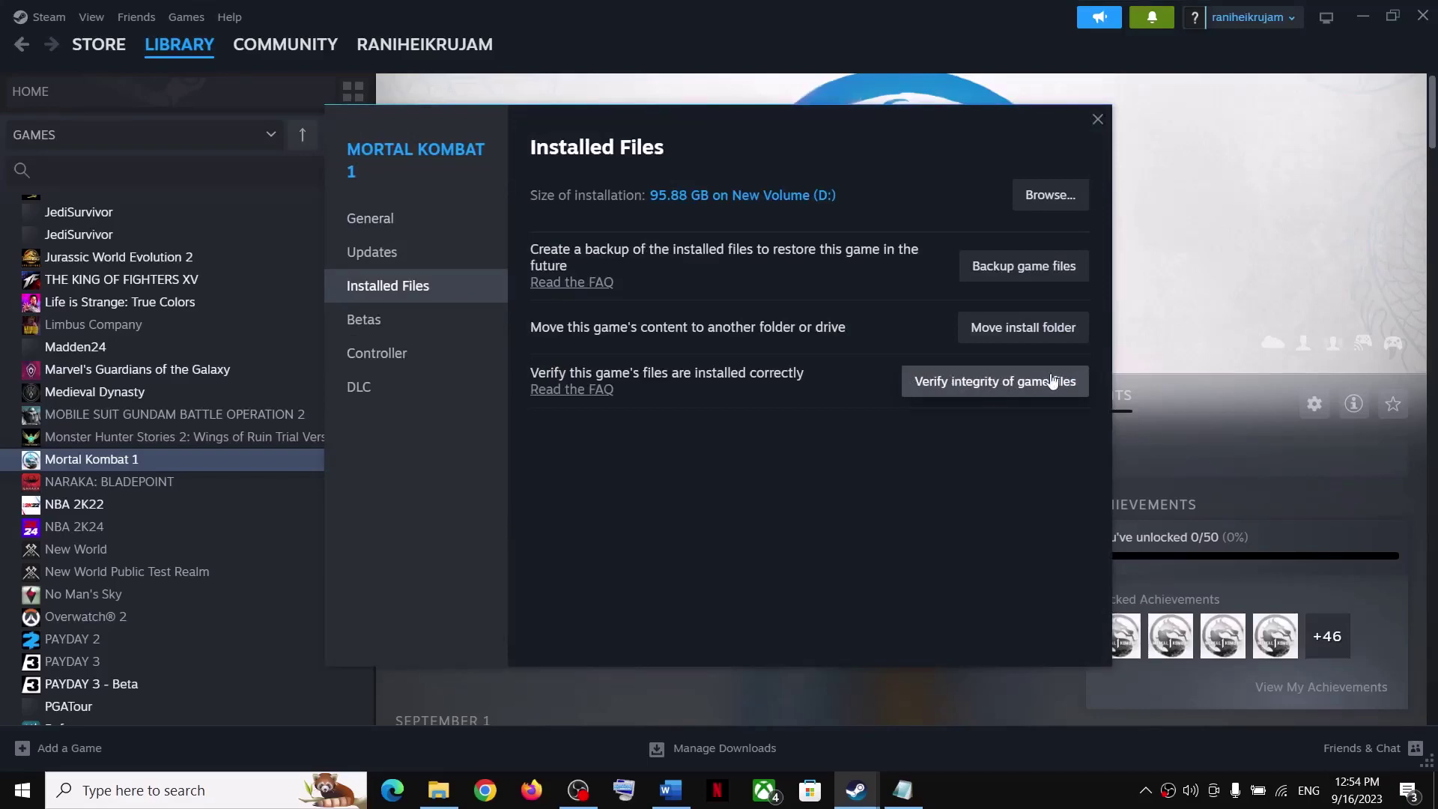
left_click(1098, 118)
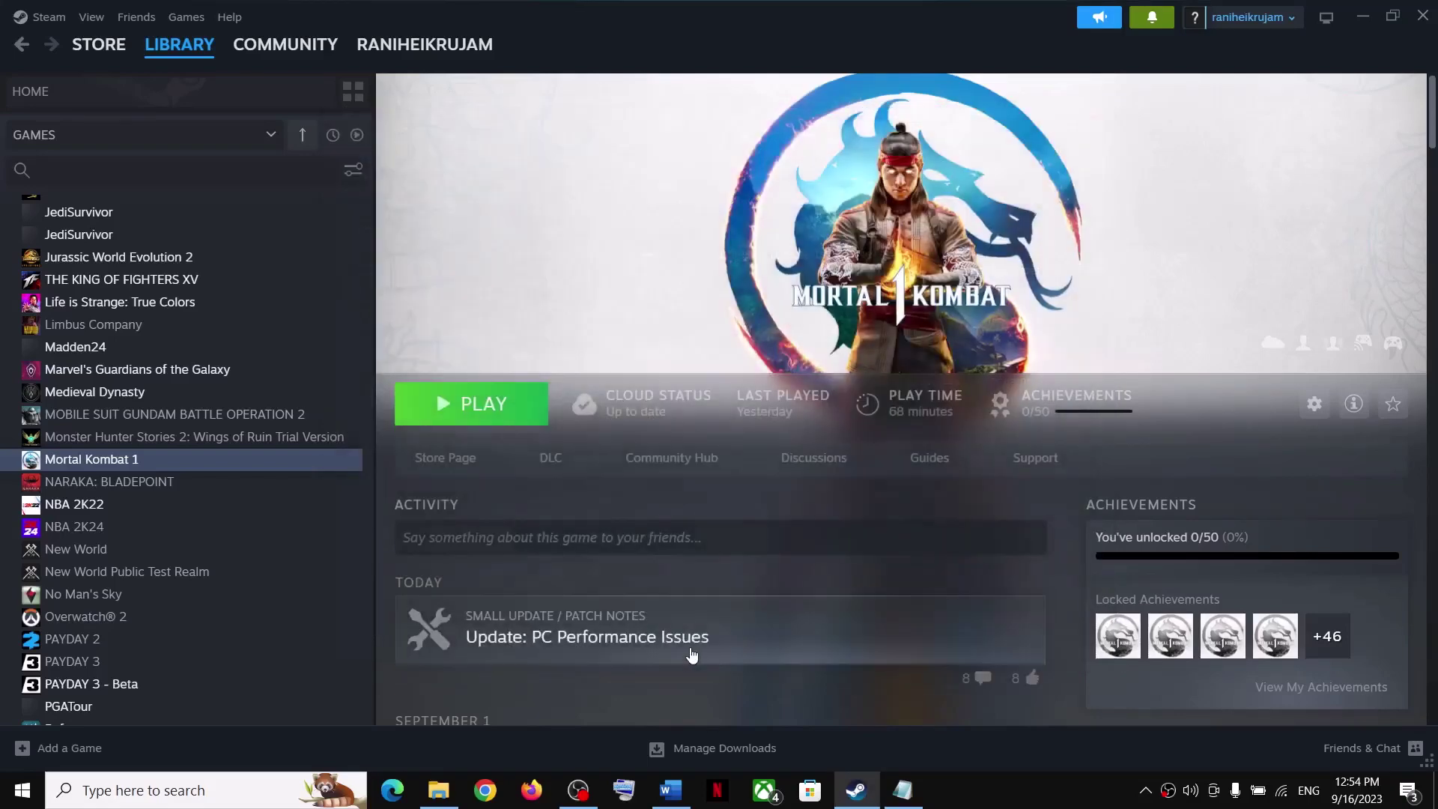
left_click(670, 788)
Step: Read Step 11 about deleting save game files and its lost-progress warning
scroll(620, 581, "down", 4)
scroll(377, 461, "up", 2)
left_click_drag(296, 442, 776, 476)
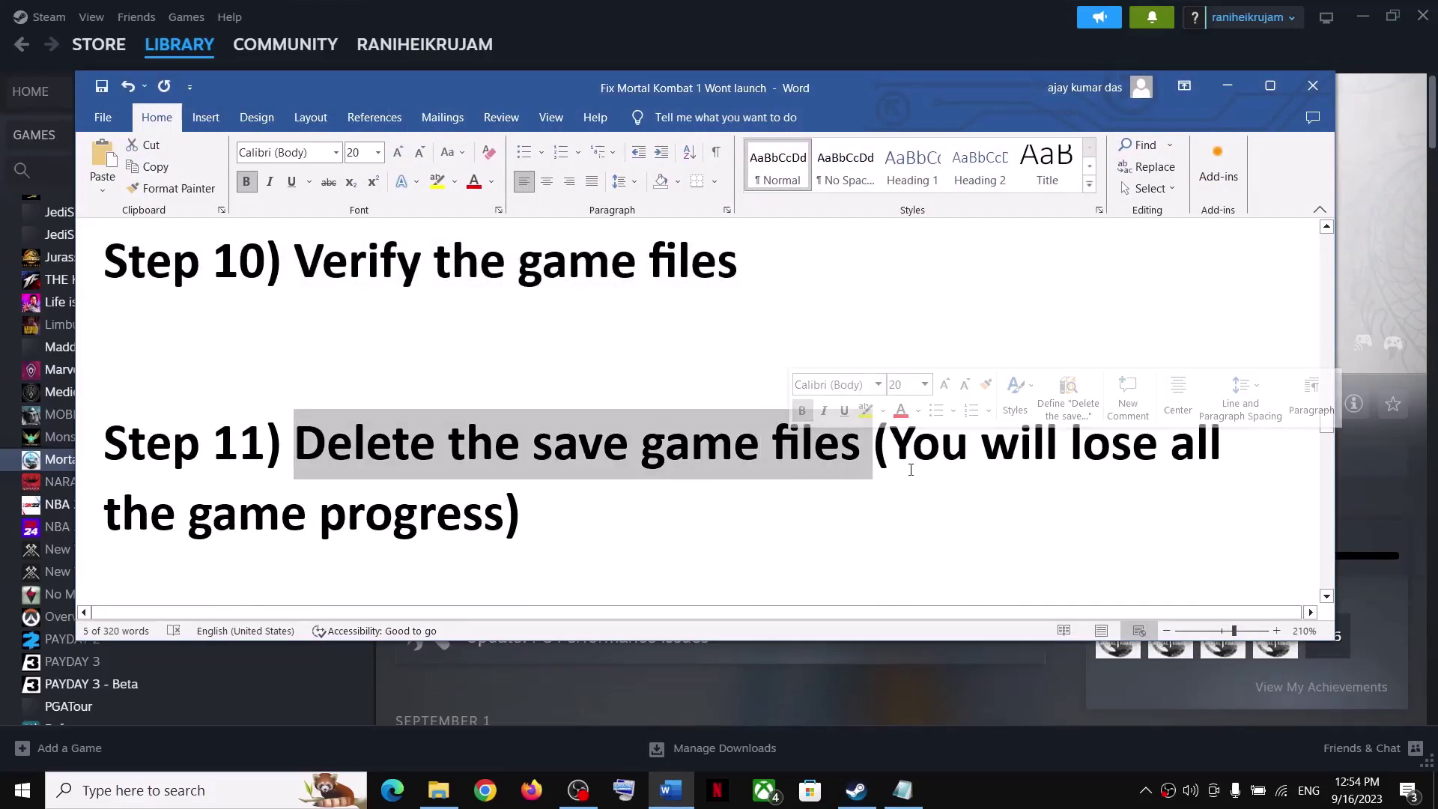
left_click_drag(890, 443, 522, 509)
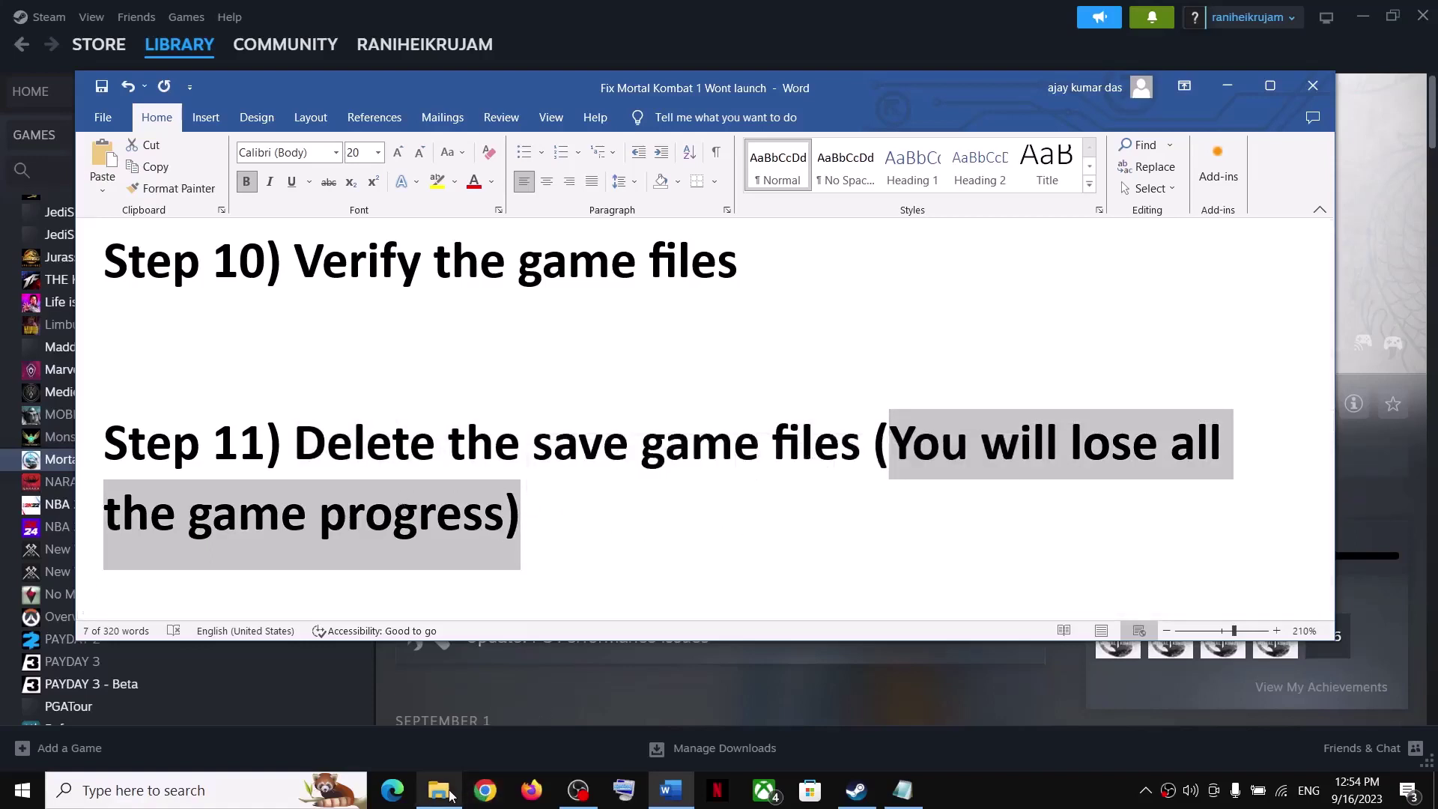
Step: In File Explorer, browse C:\Users to the user's folder and turn on hidden items
left_click(449, 792)
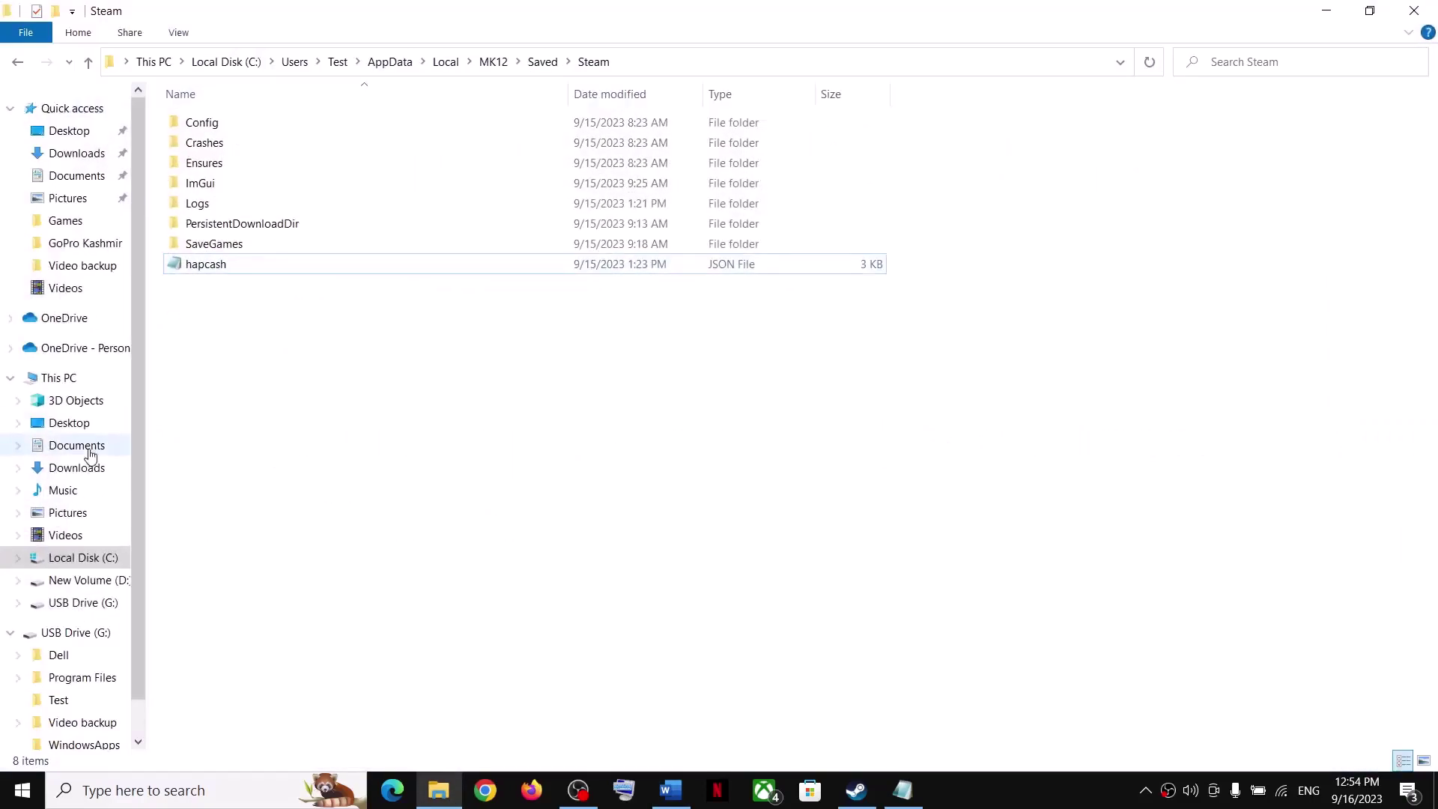
left_click(86, 380)
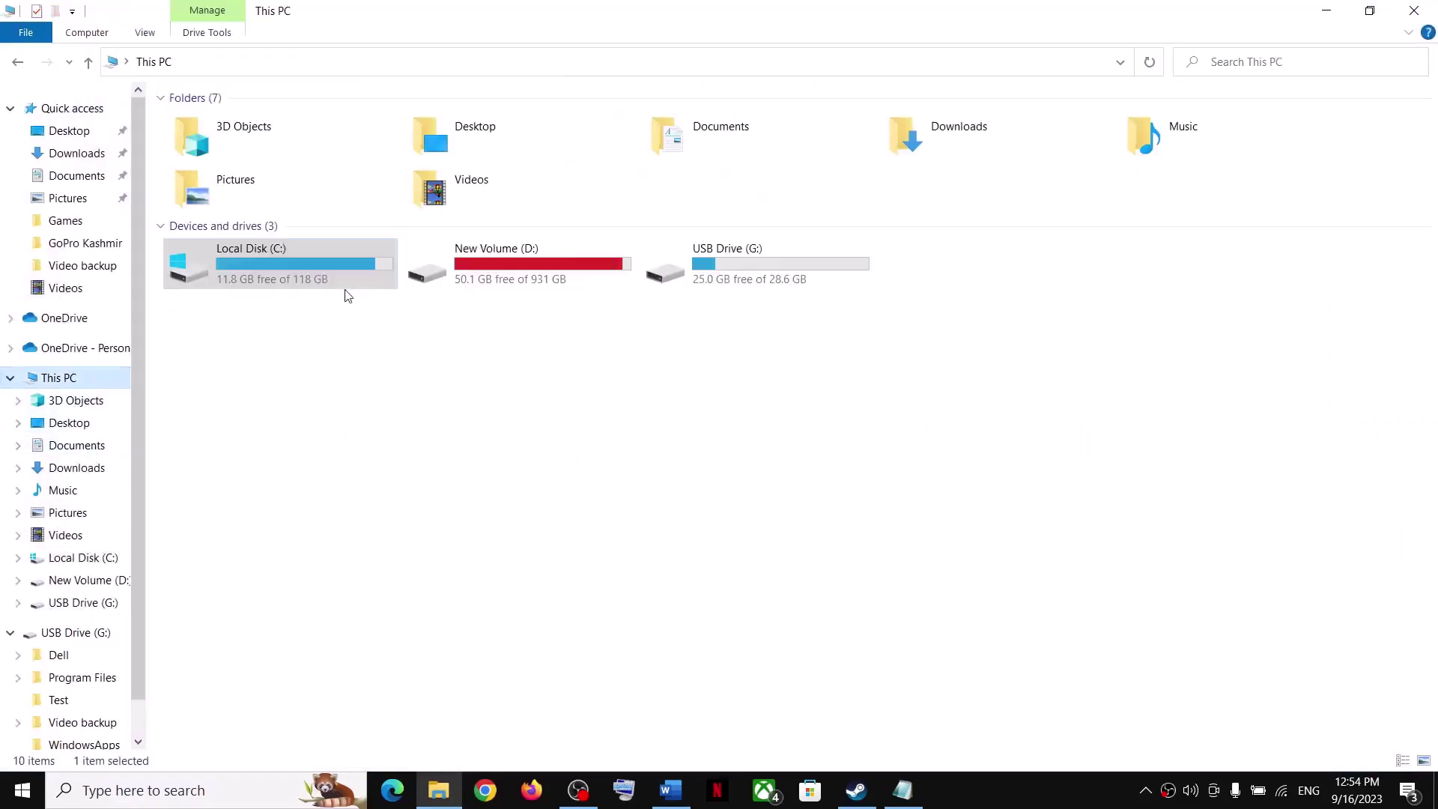
double_click(279, 268)
double_click(222, 547)
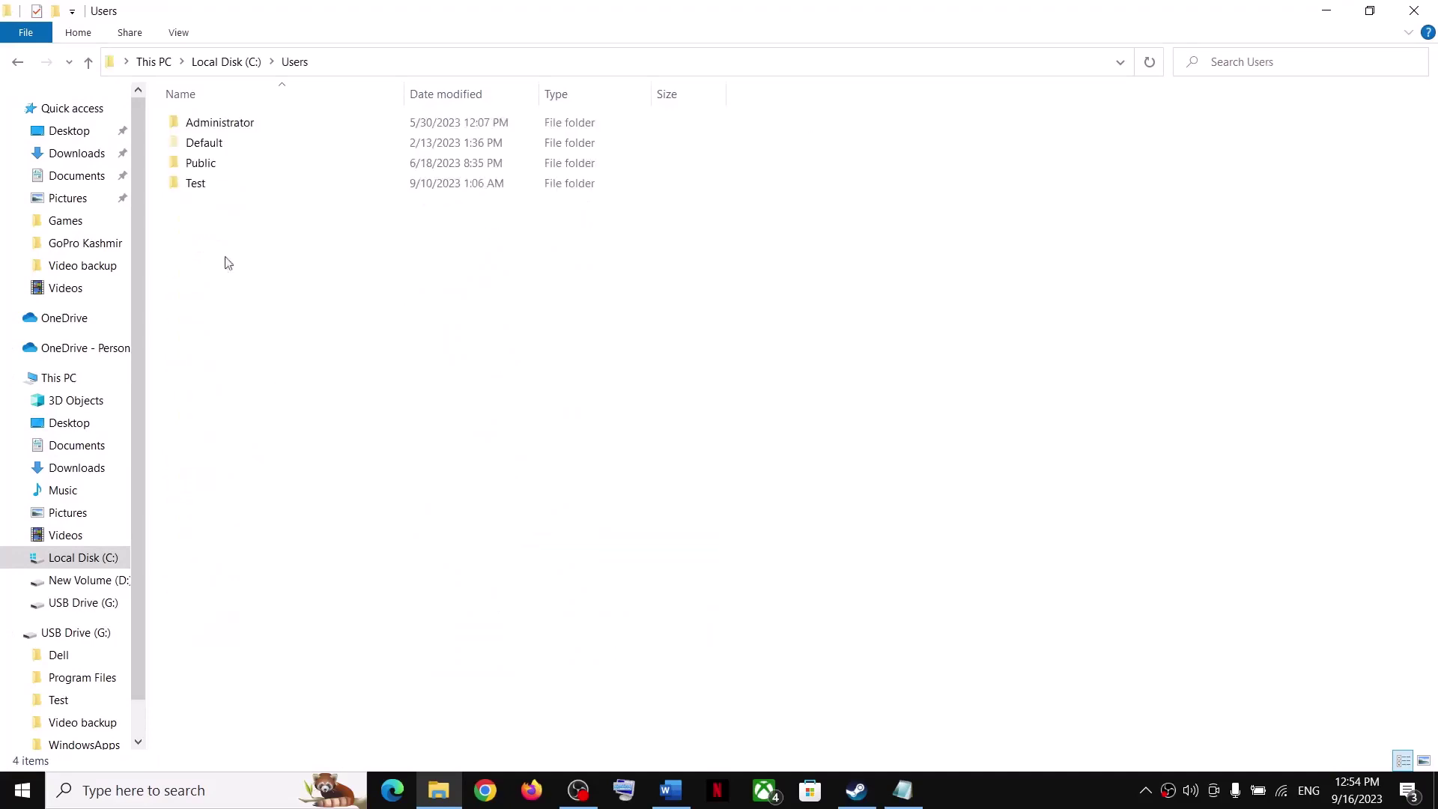
left_click(196, 186)
double_click(196, 186)
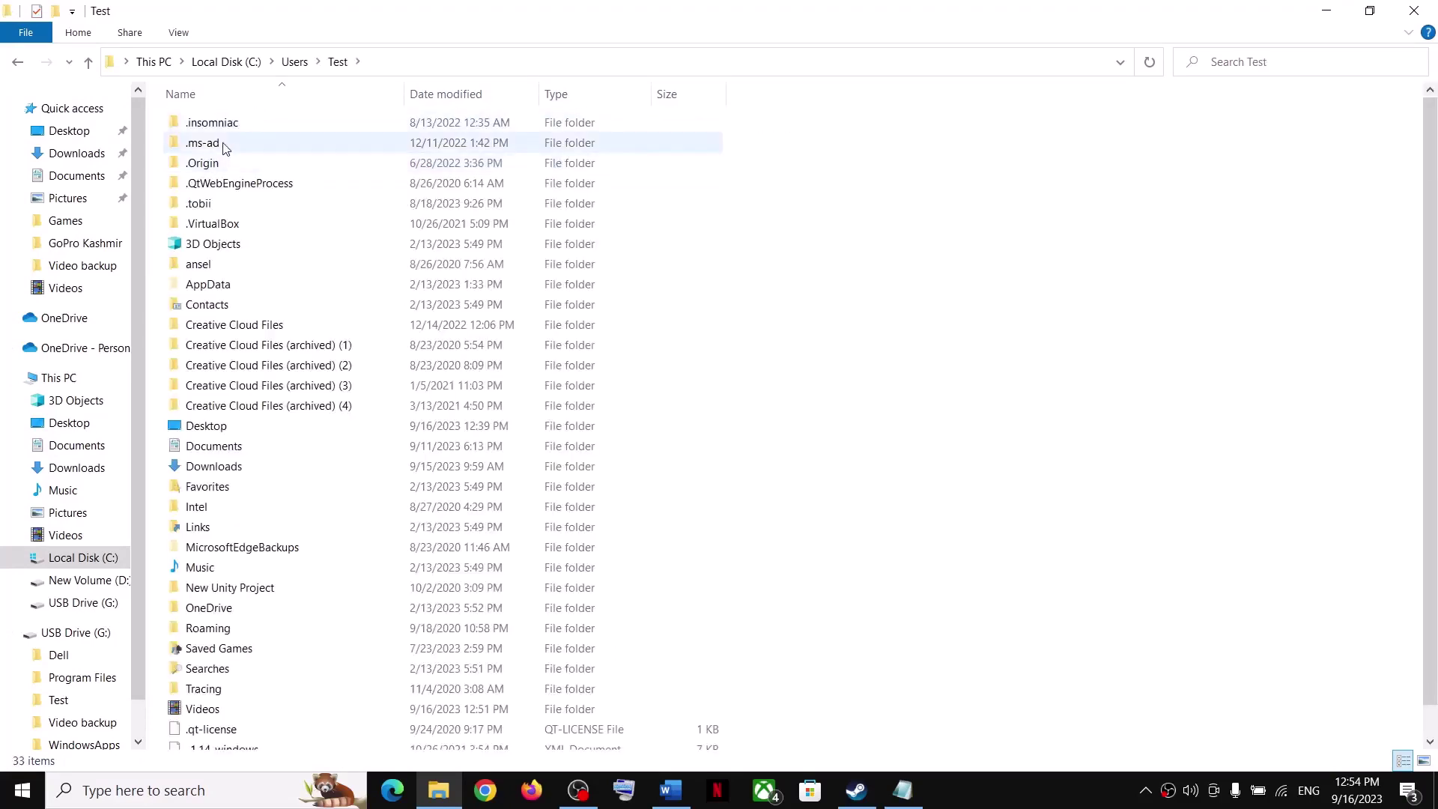
left_click(196, 287)
left_click(180, 32)
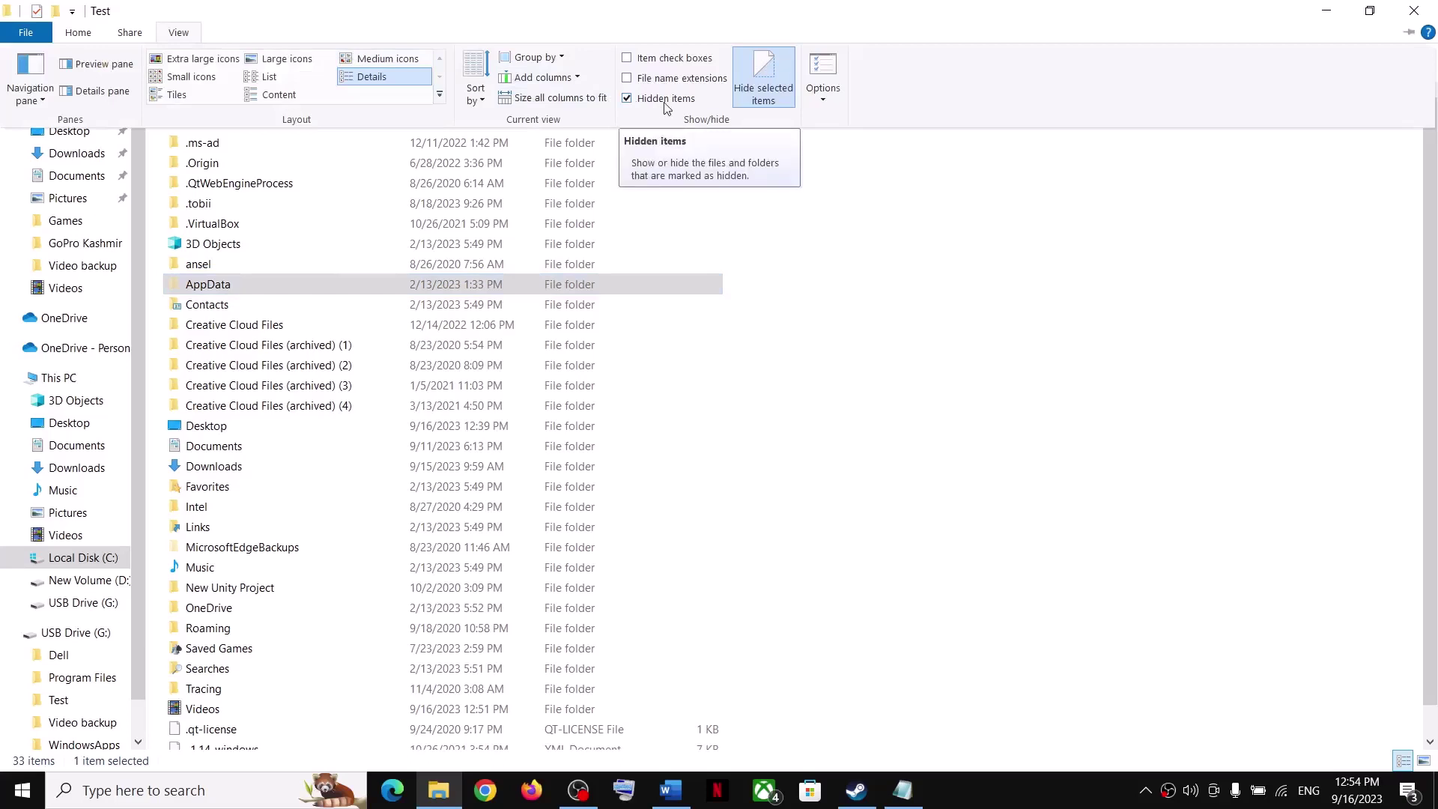
Step: Delete the MK12 folder inside AppData\Local
left_click(211, 291)
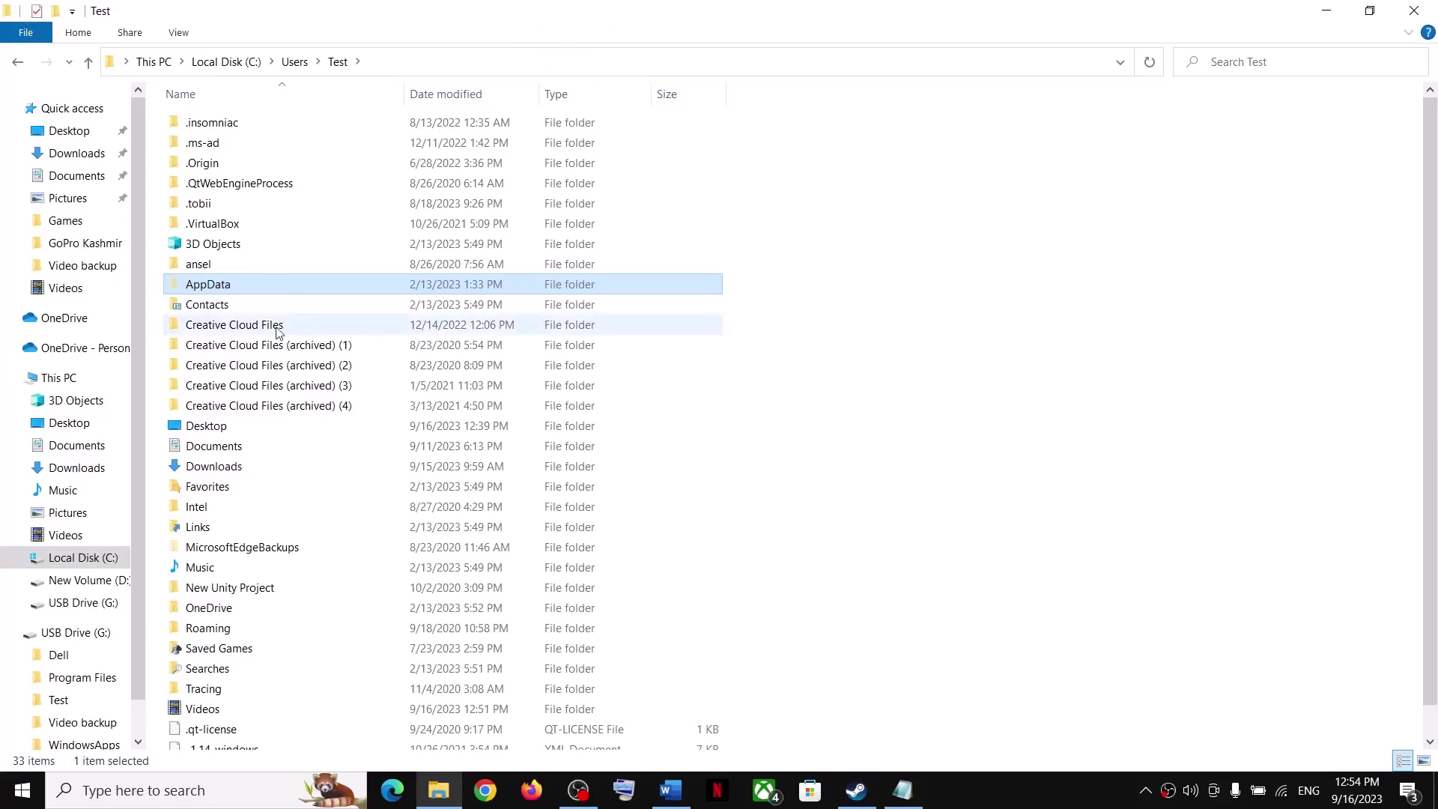
double_click(222, 290)
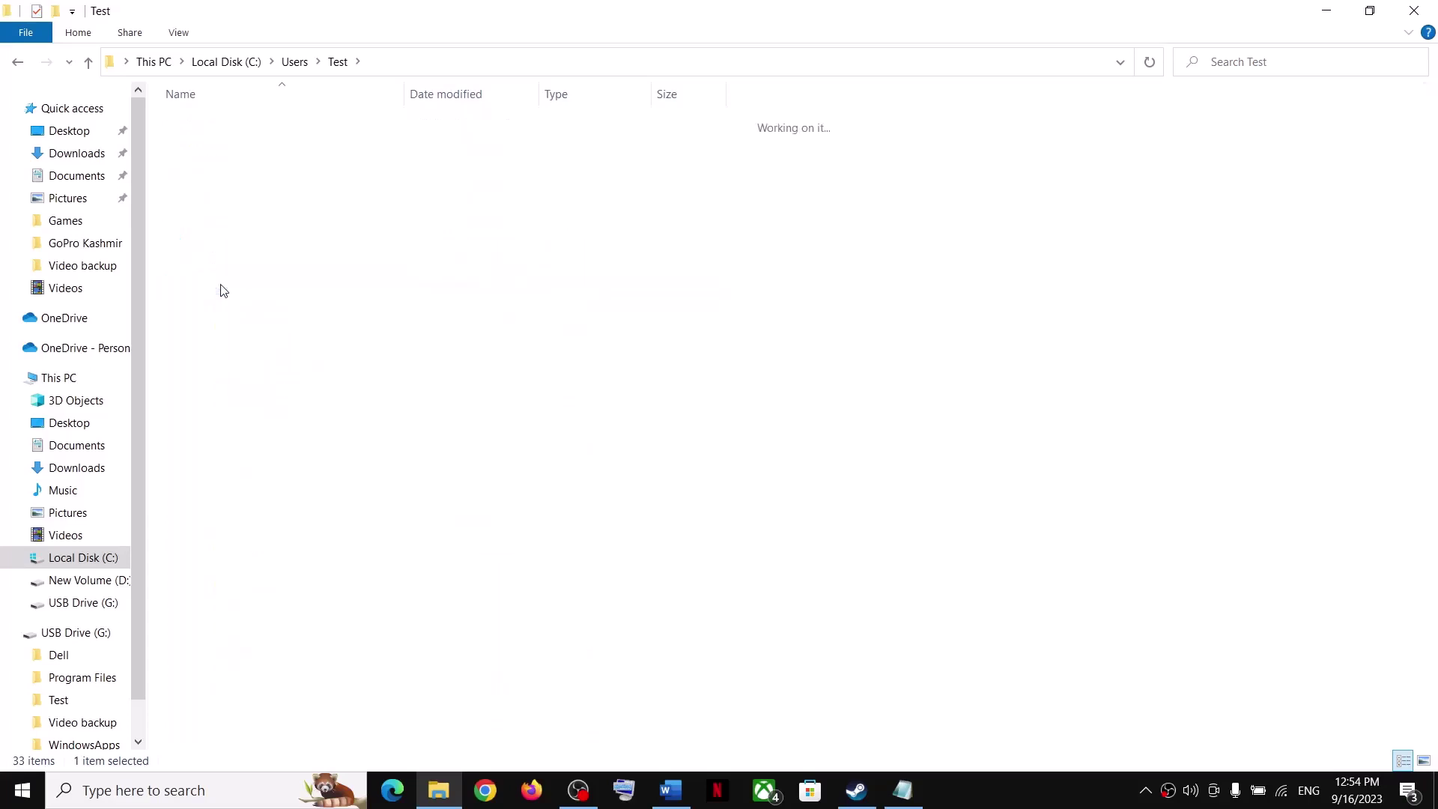
double_click(201, 127)
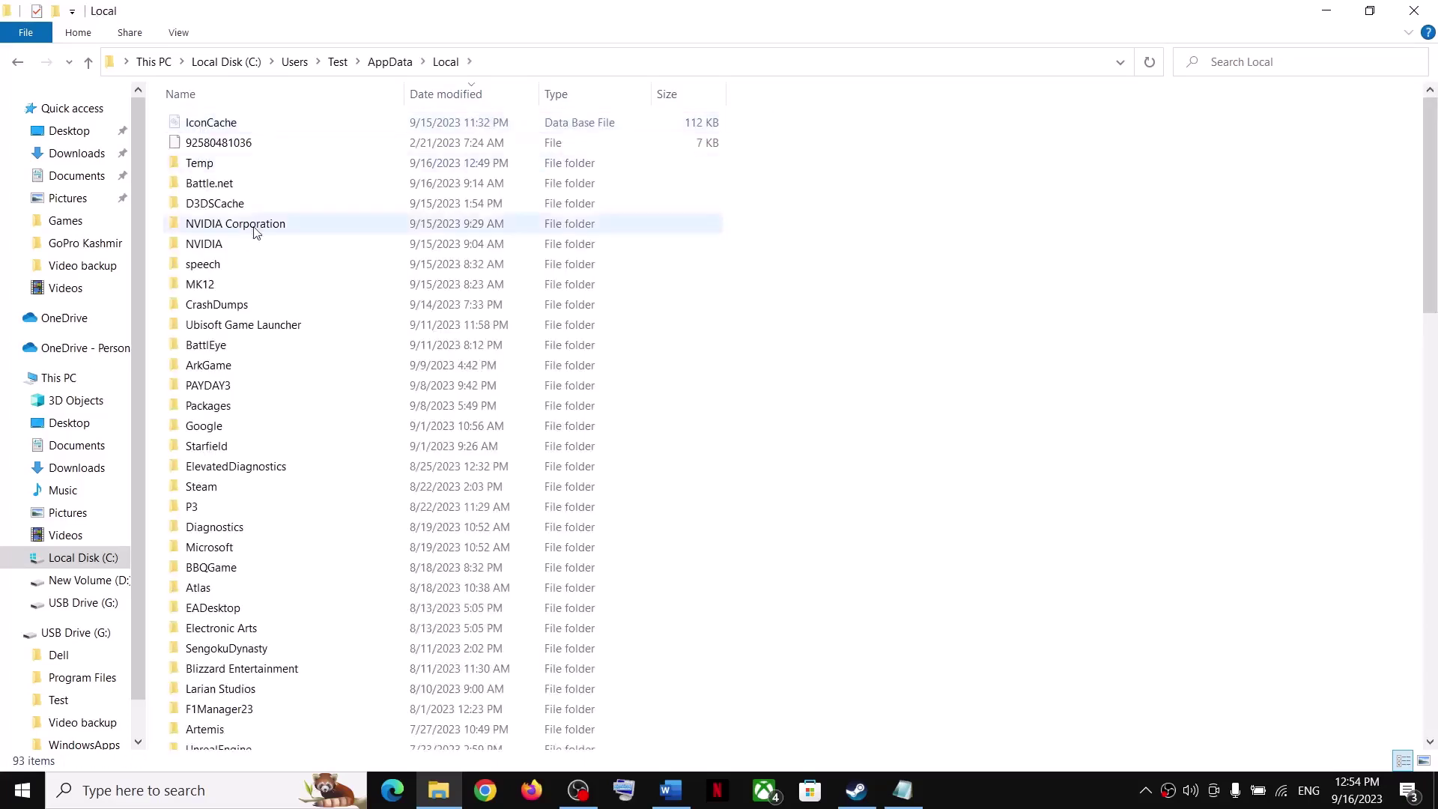
left_click(214, 291)
right_click(214, 290)
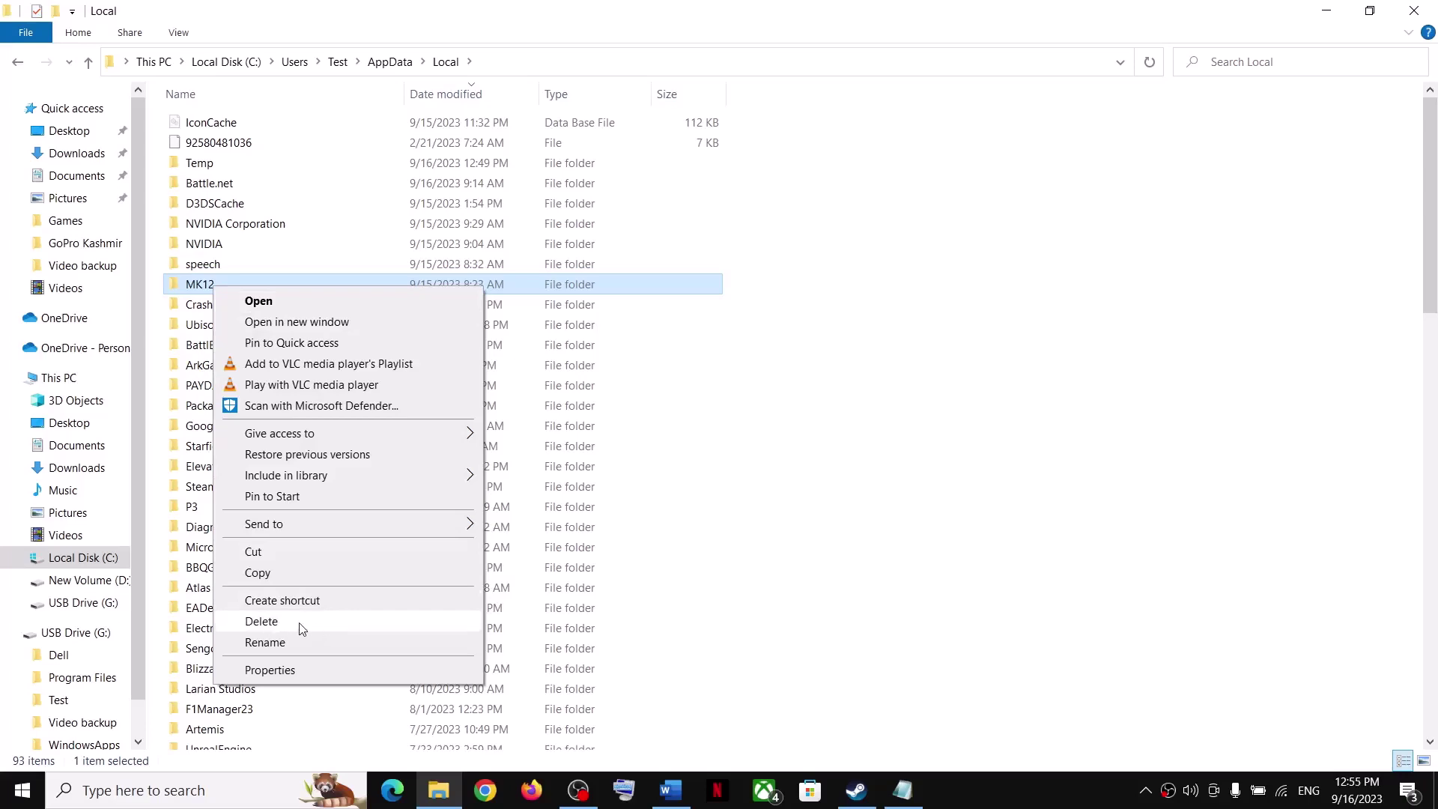
left_click(261, 621)
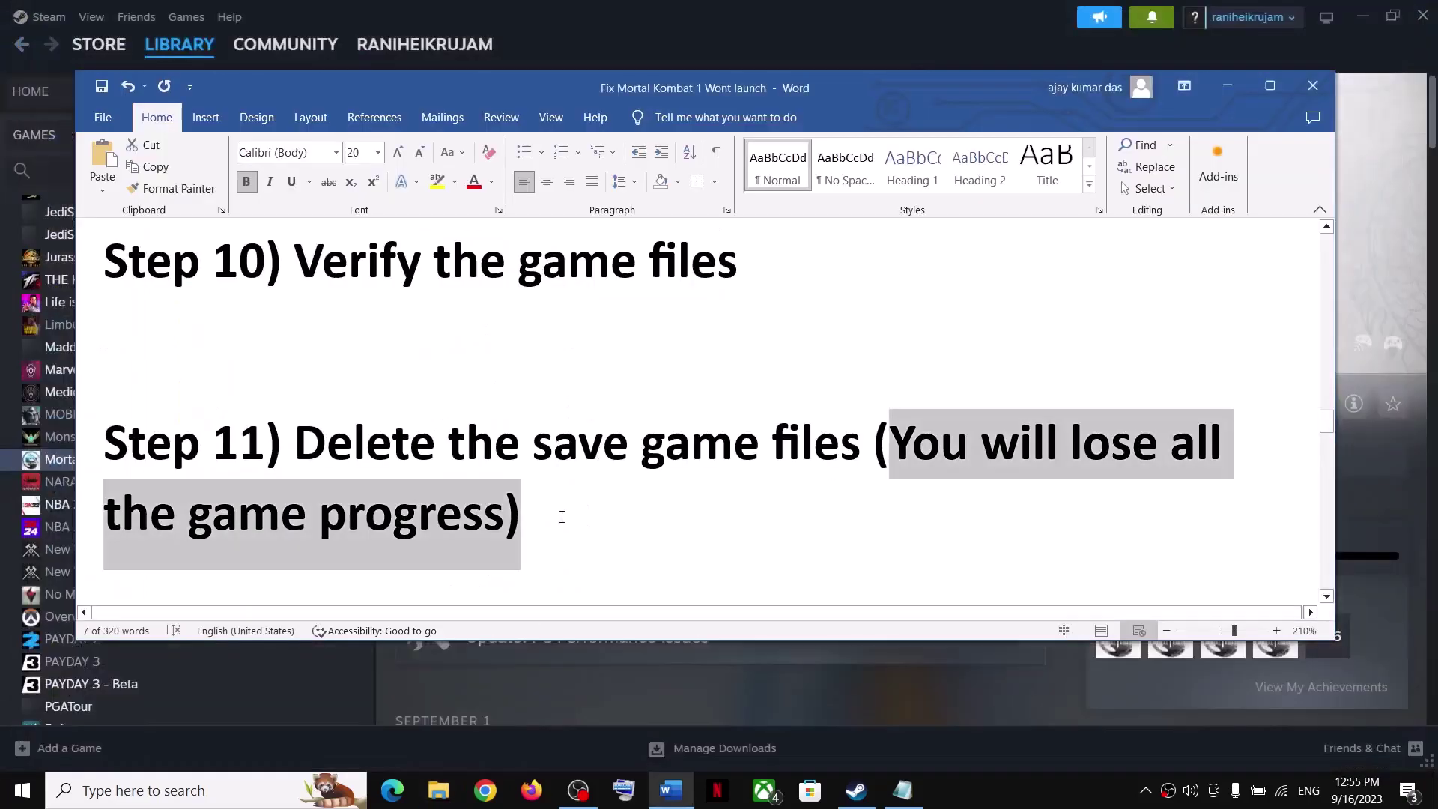
scroll(561, 517, "down", 5)
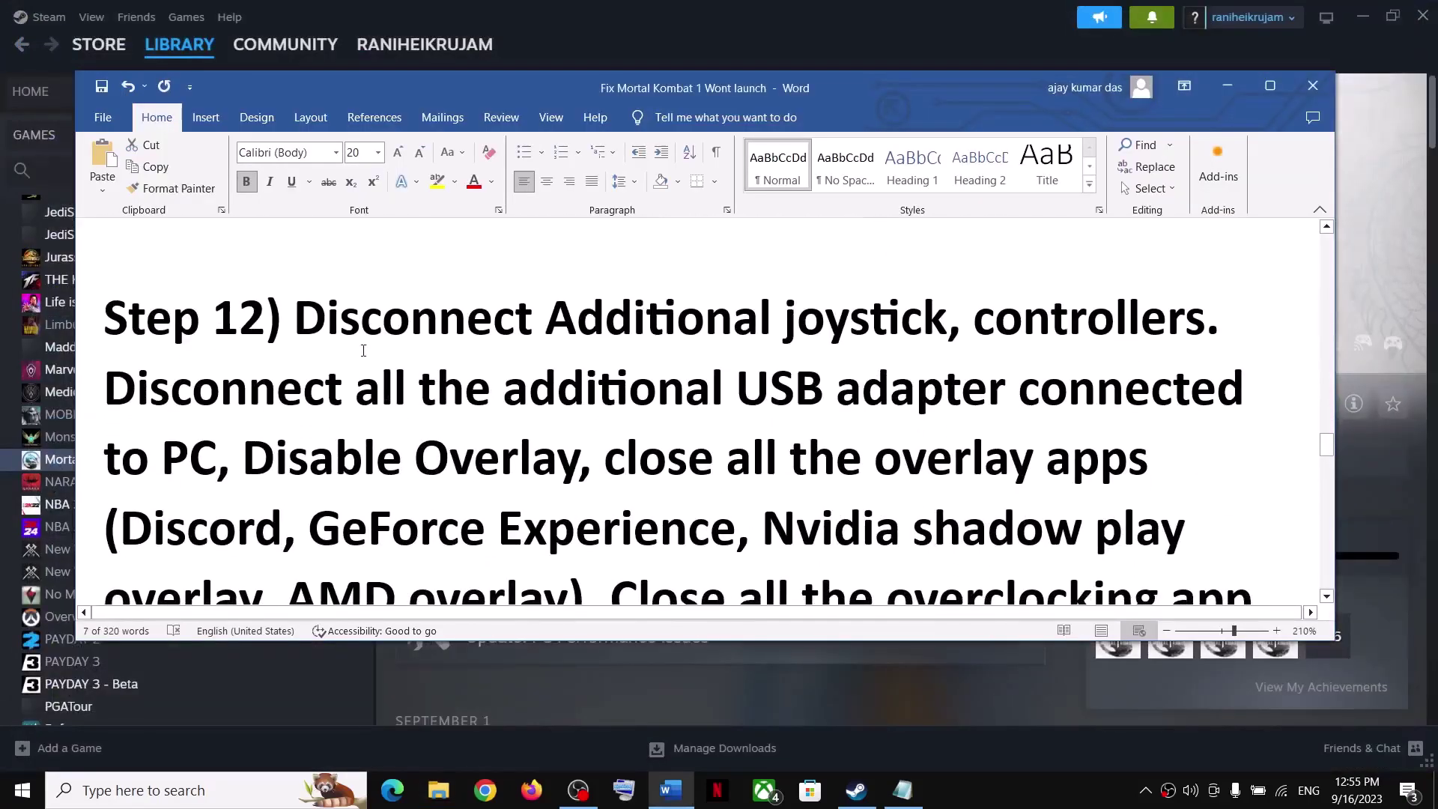
Step: Read Step 12's instructions on disconnecting joysticks, controllers and USB adapters
left_click_drag(295, 322, 1103, 323)
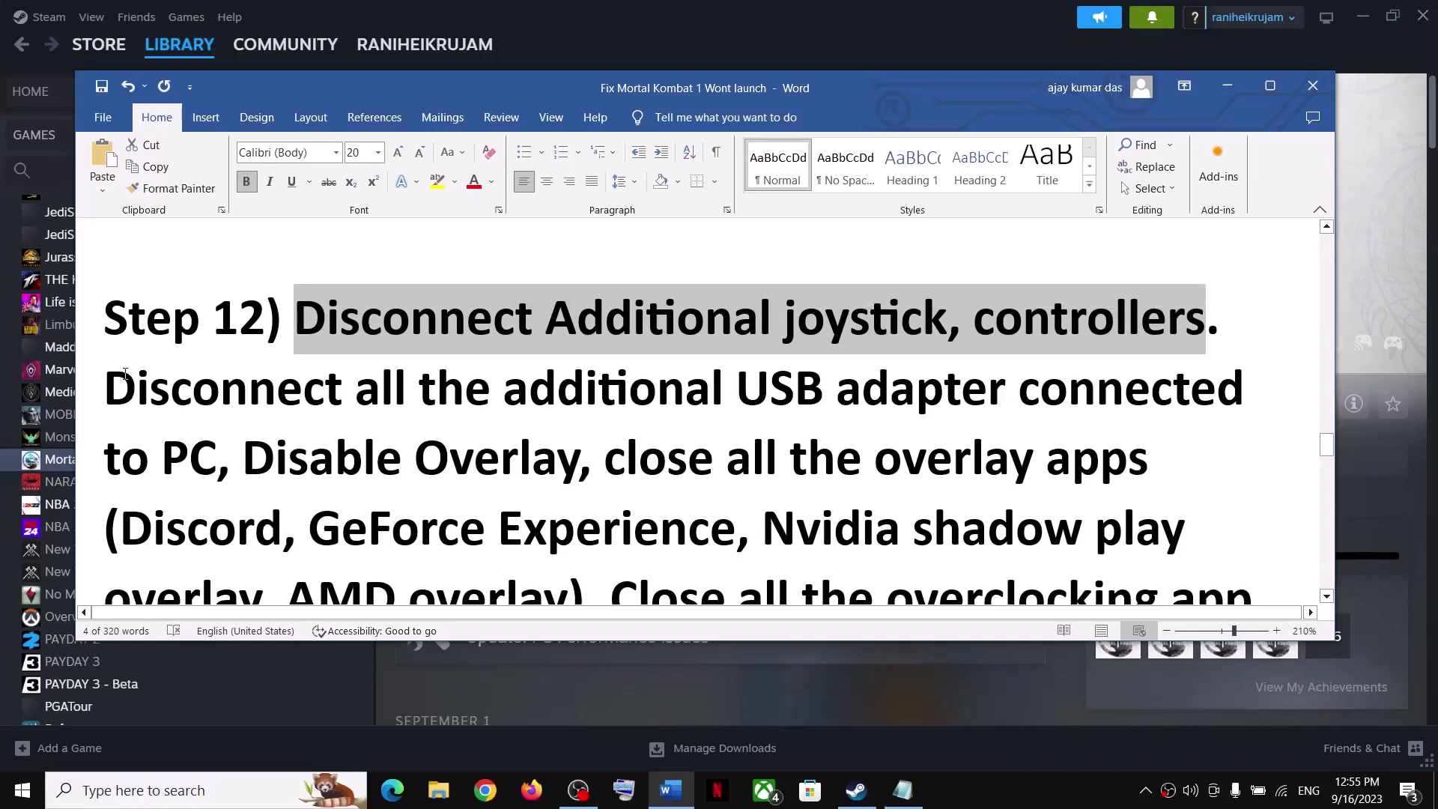
left_click_drag(121, 387, 897, 391)
left_click_drag(1000, 390, 221, 484)
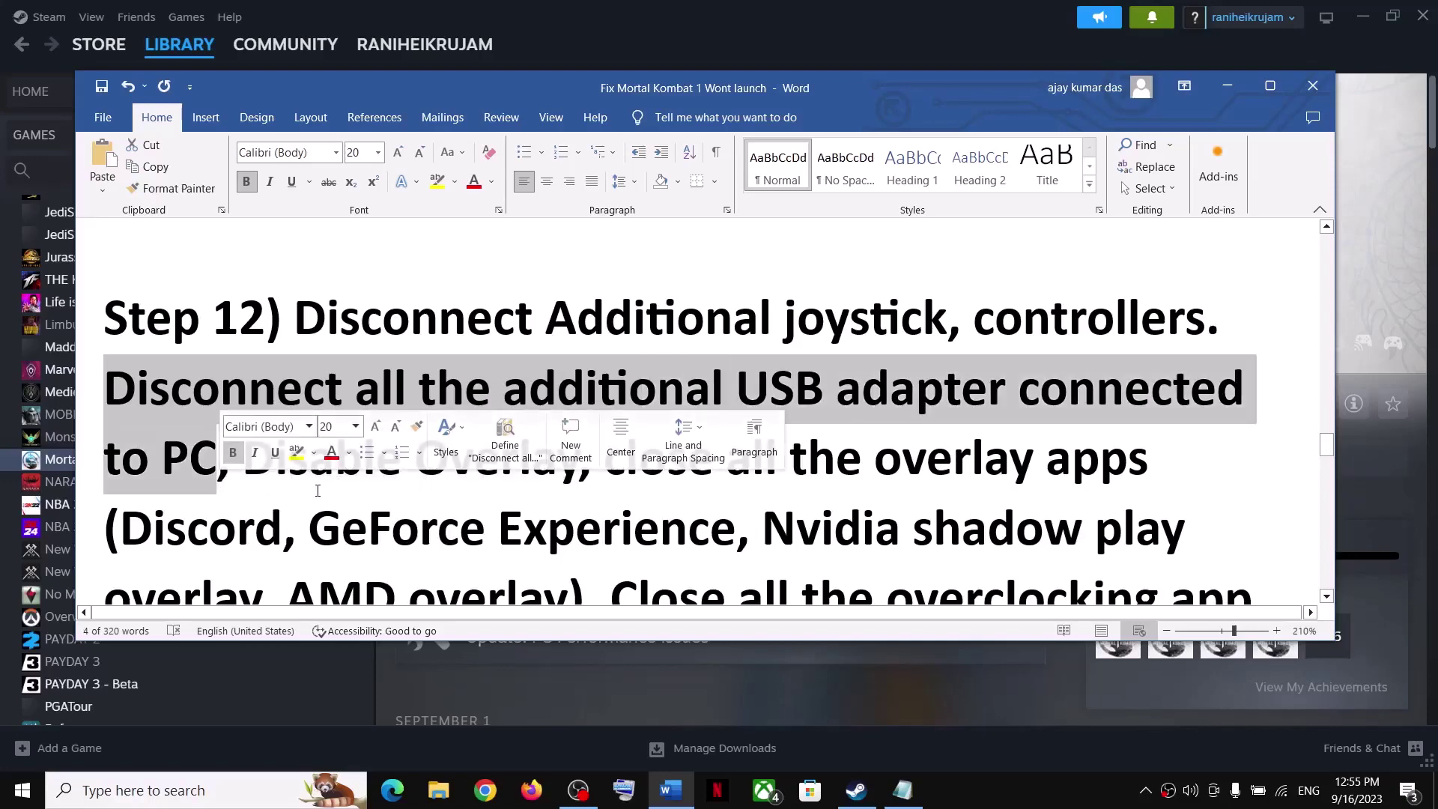
left_click(296, 529)
scroll(296, 529, "down", 1)
left_click_drag(243, 365, 578, 368)
Step: Turn off the in-game Steam Overlay in Mortal Kombat 1's Steam properties and close them
left_click(1227, 85)
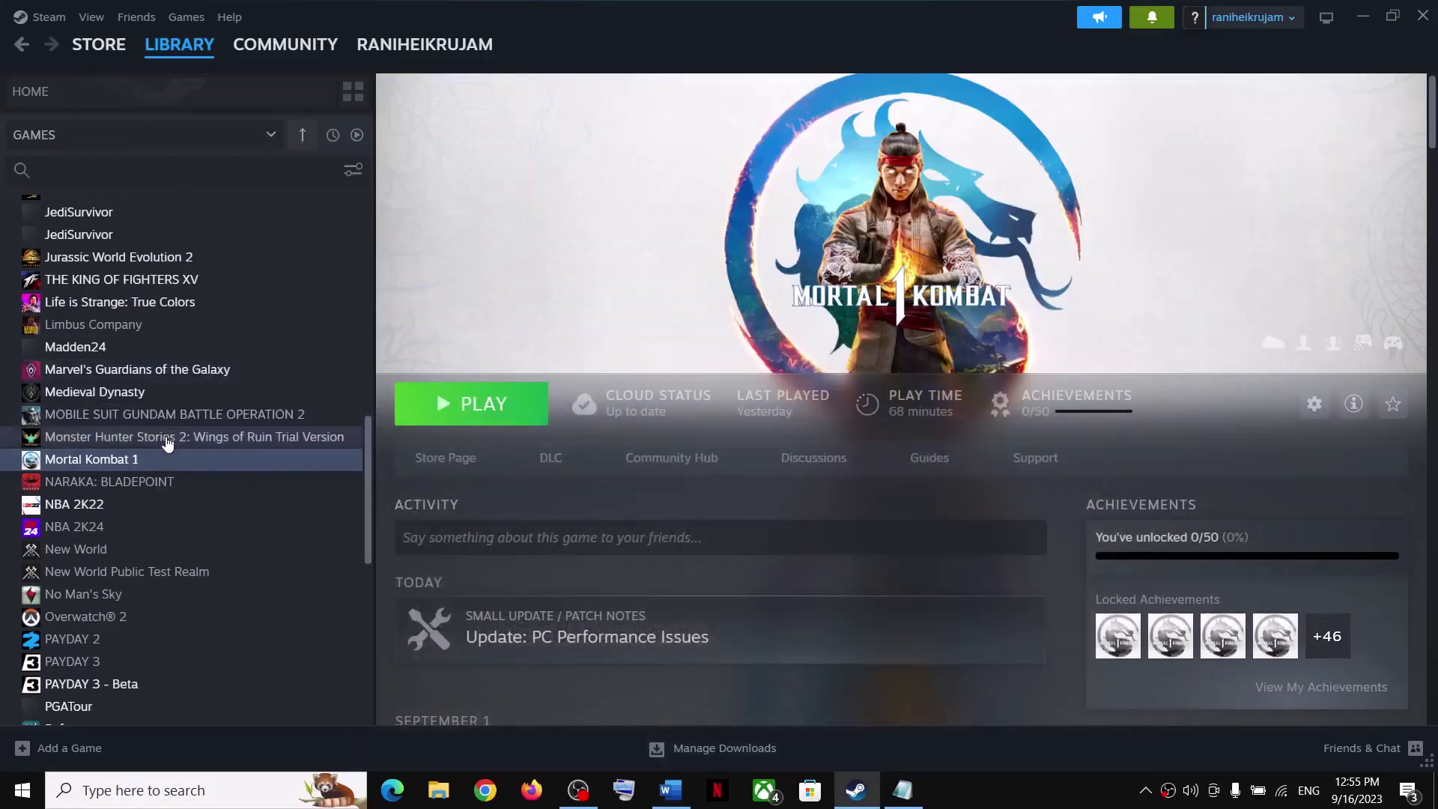
right_click(157, 459)
left_click(202, 594)
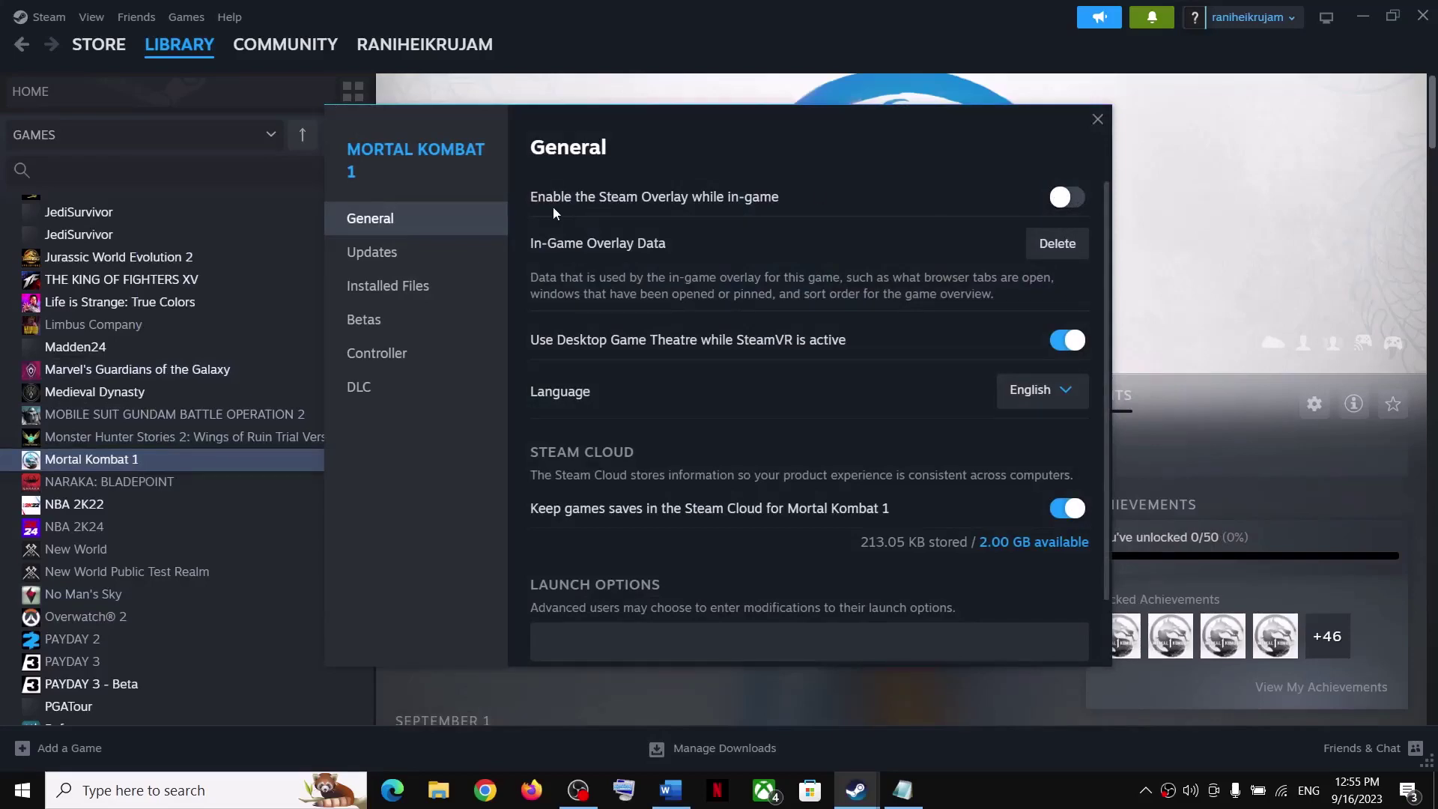
left_click(1097, 120)
Step: Read the guide's instruction to close overlay apps such as Discord and GeForce Experience
left_click(670, 791)
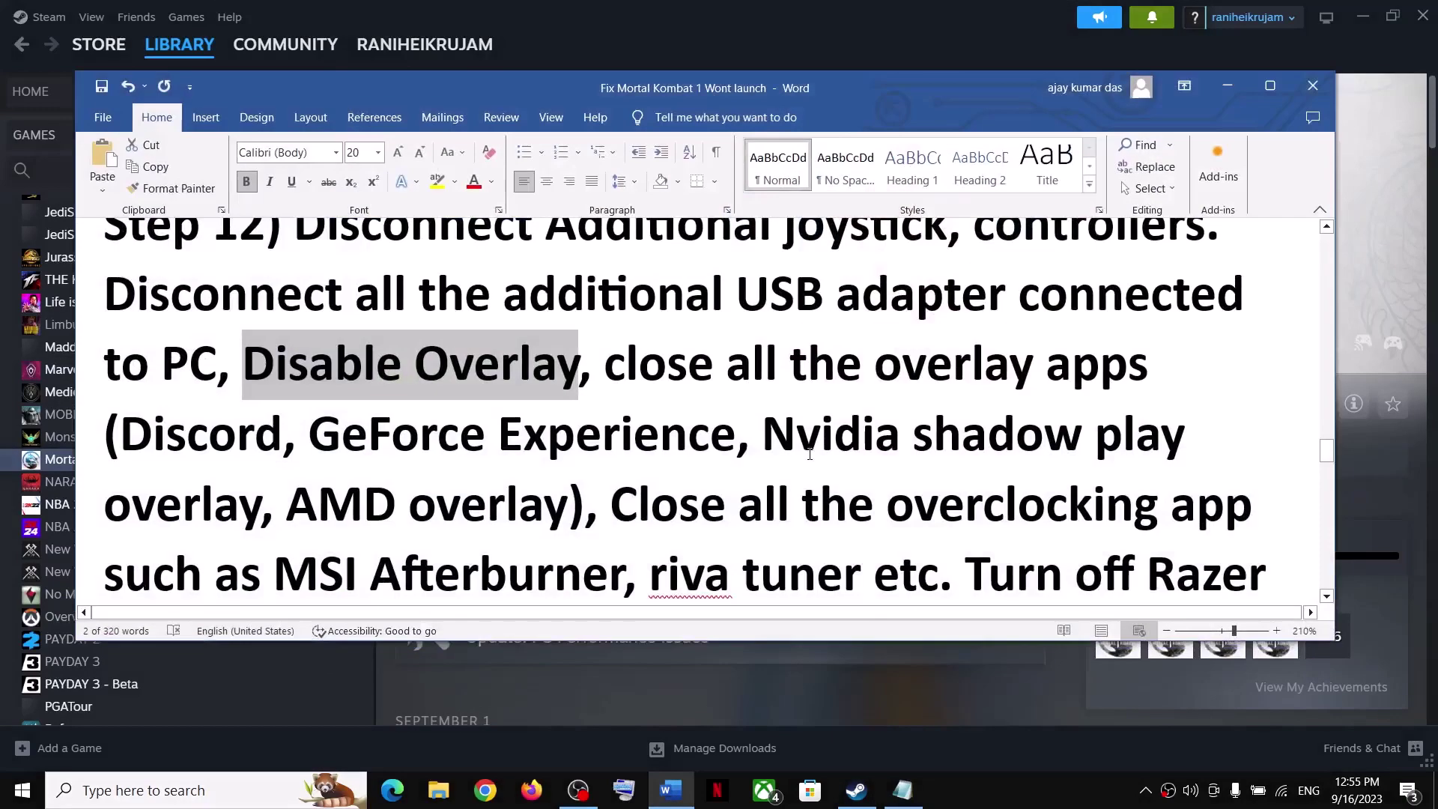
left_click_drag(605, 375, 1025, 389)
left_click_drag(155, 437, 303, 438)
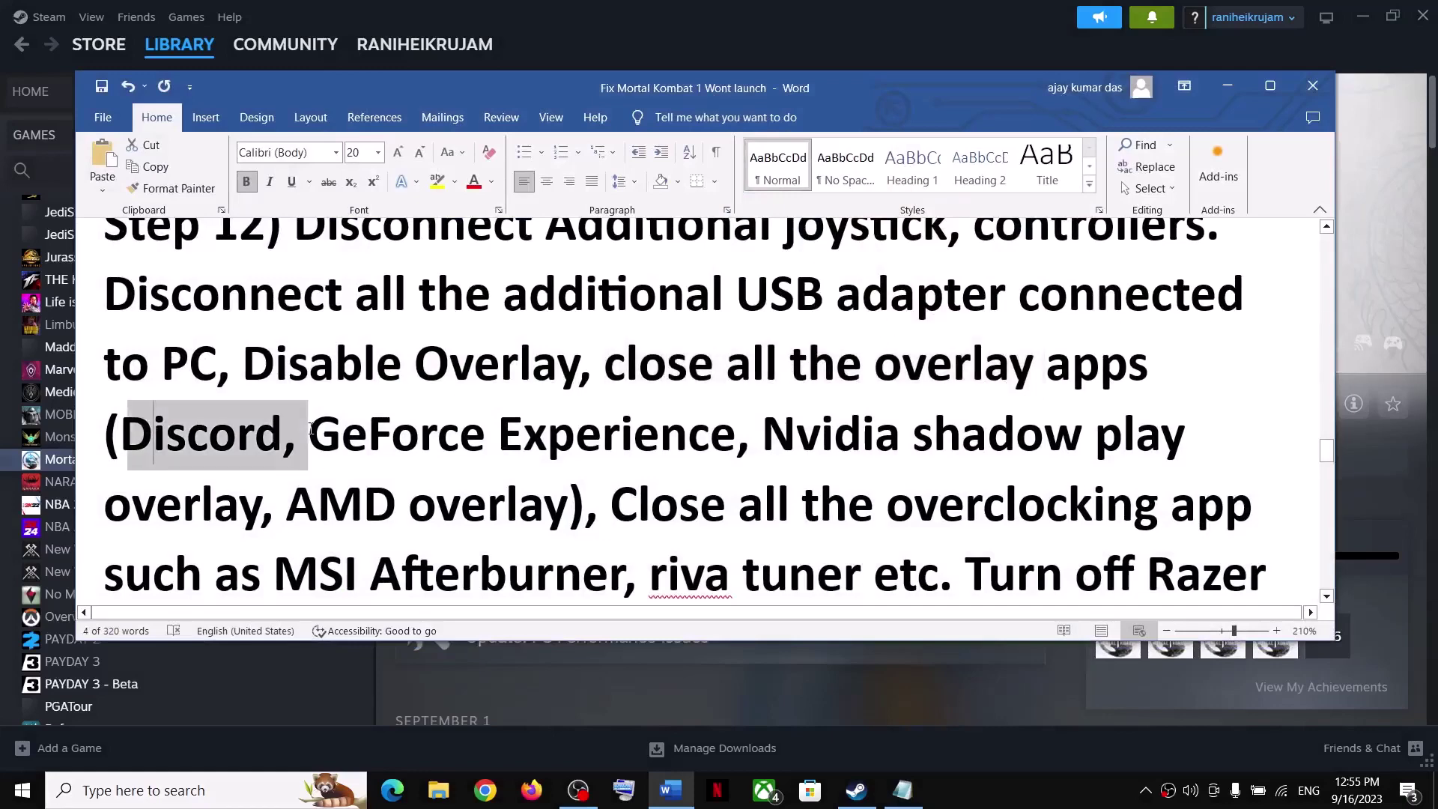
left_click(210, 442)
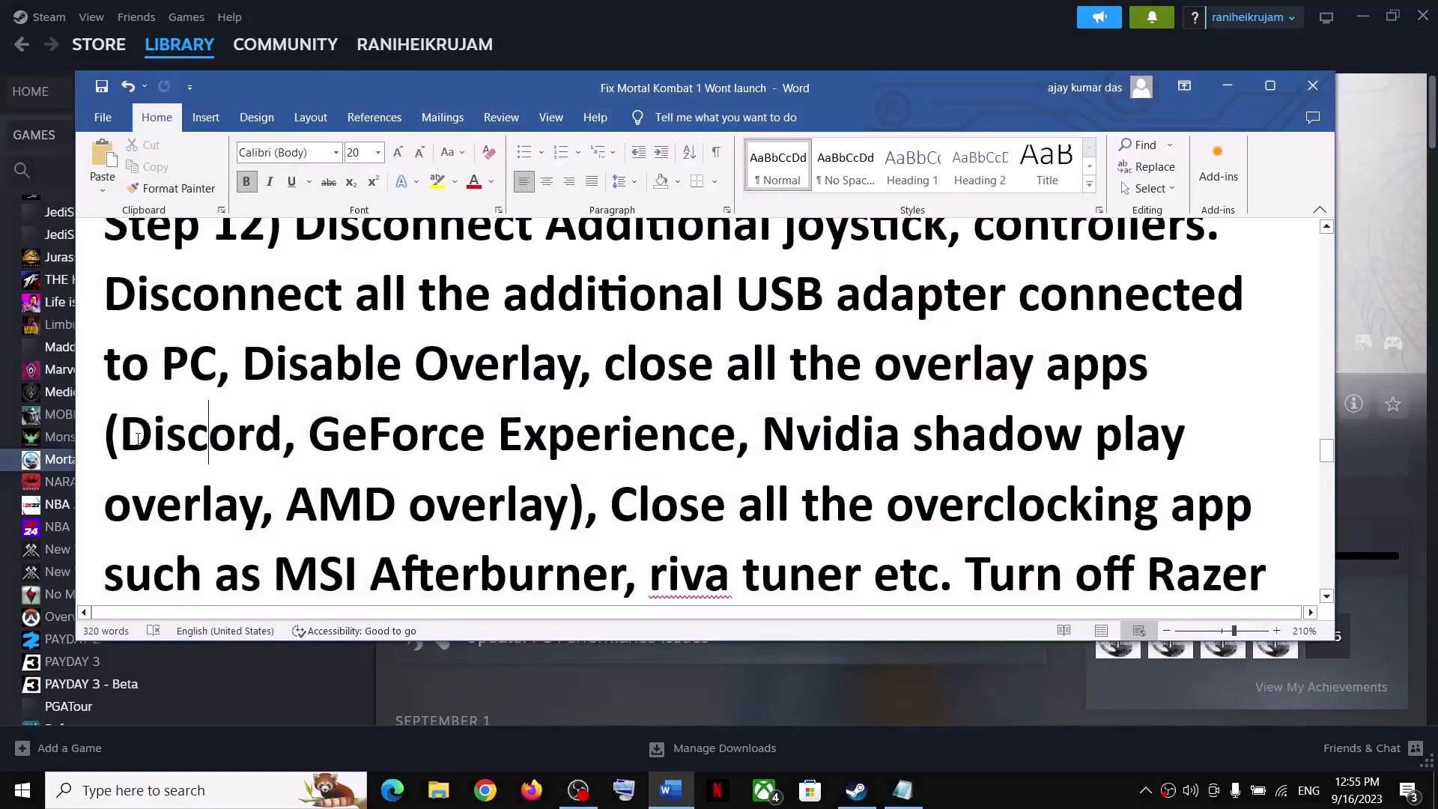
double_click(189, 433)
left_click_drag(311, 434, 635, 440)
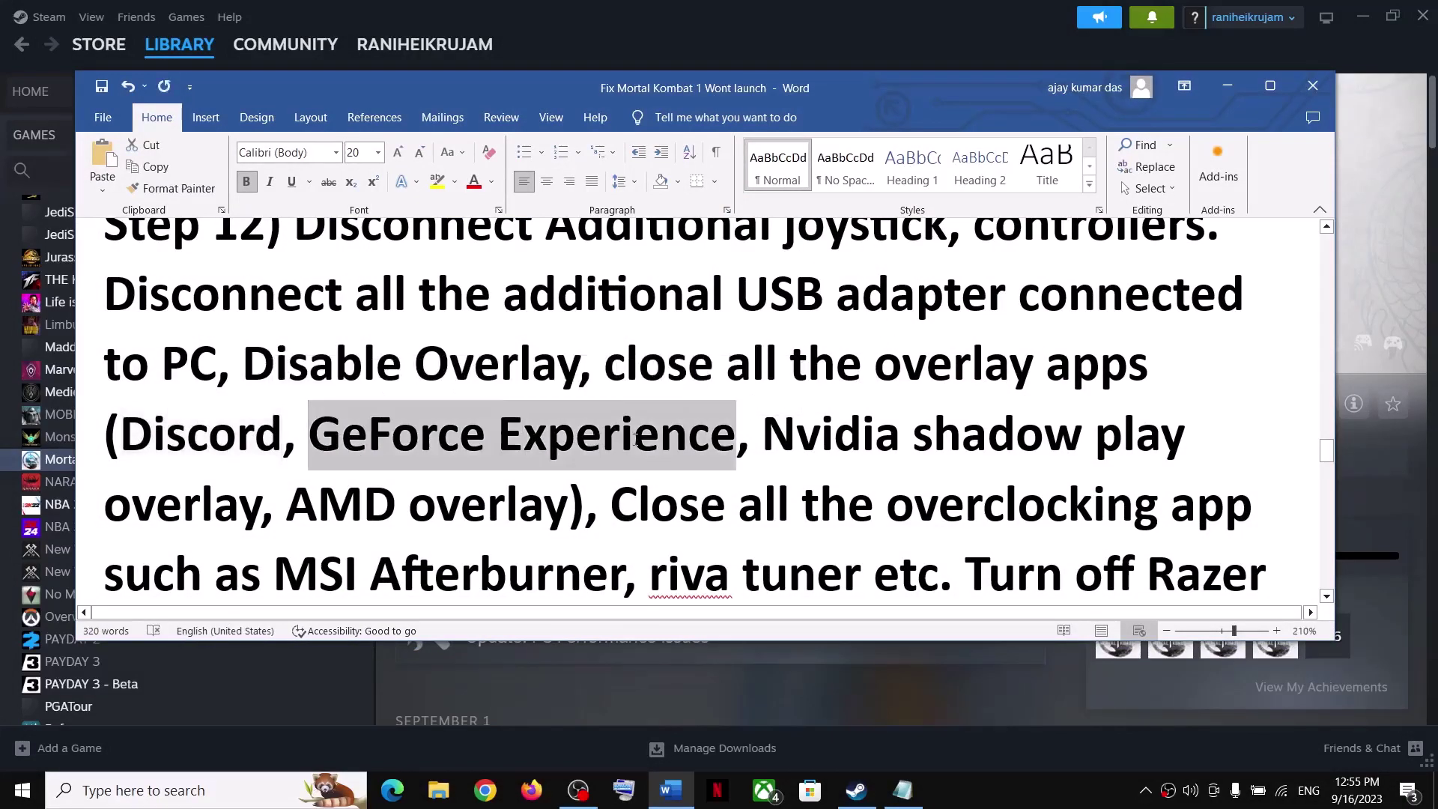
left_click_drag(583, 367, 610, 488)
Step: Read the overclocking-apps (Riva Tuner), remove-undervolt and clean-boot instructions in Step 12
scroll(658, 369, "down", 2)
left_click_drag(613, 318, 589, 367)
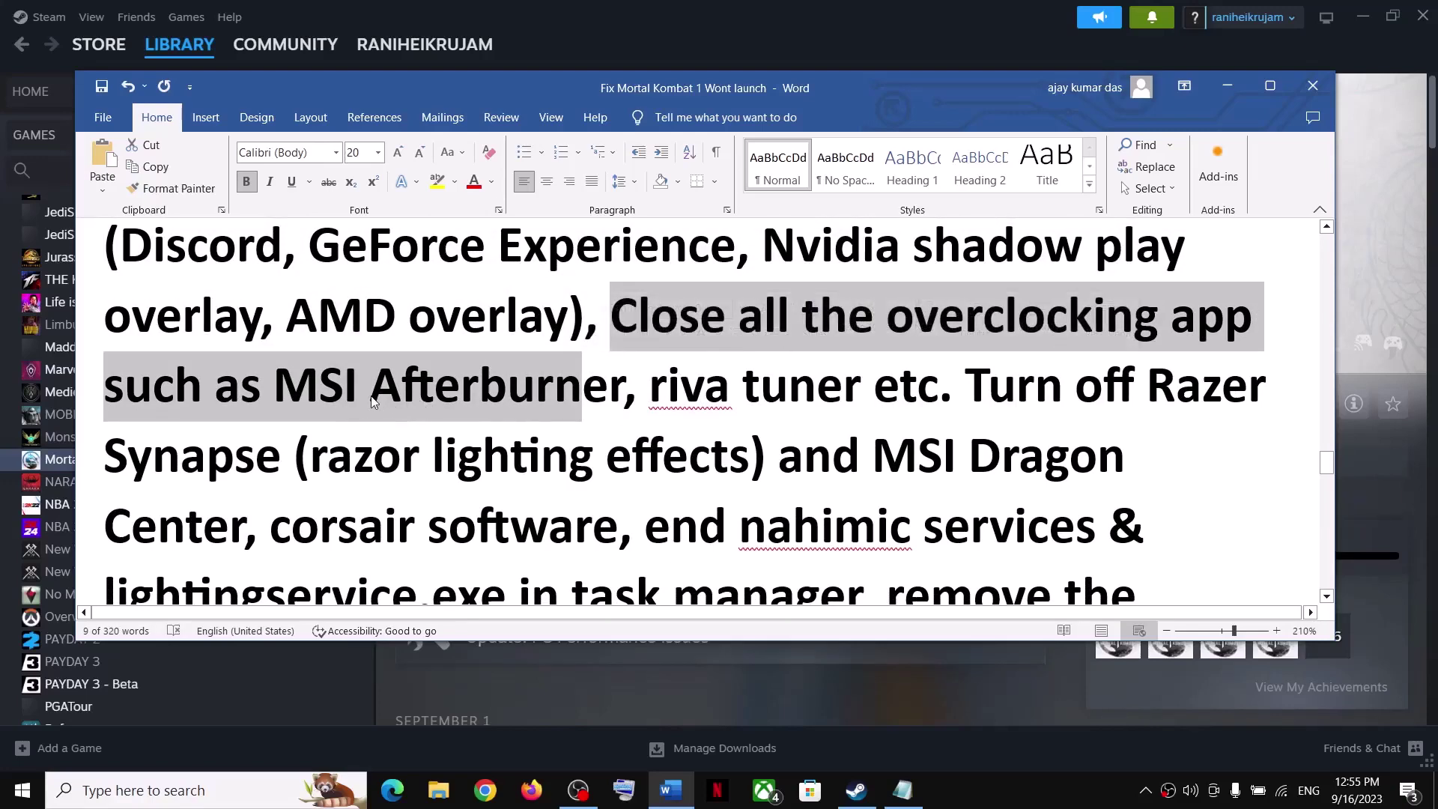
left_click_drag(613, 321, 898, 379)
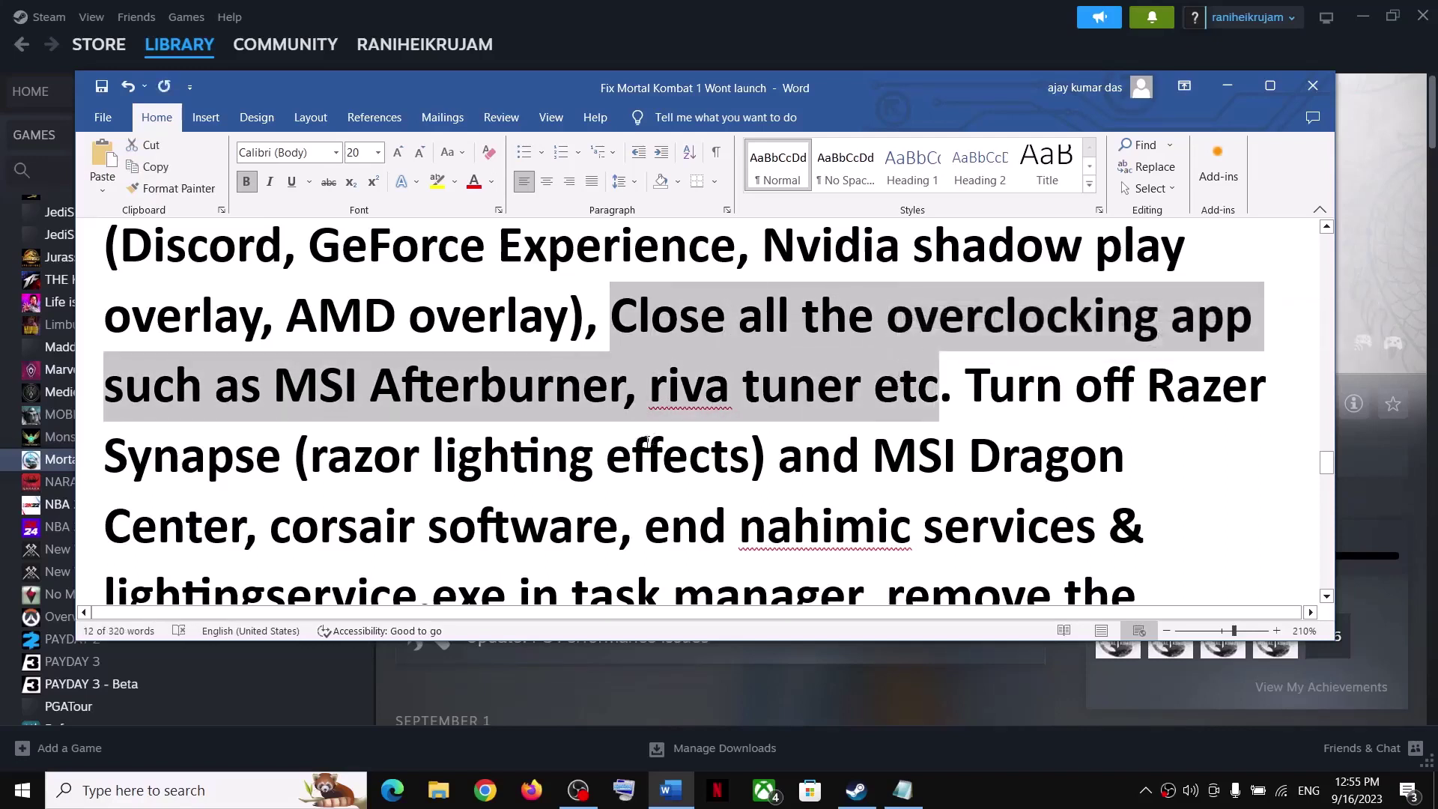
scroll(881, 447, "down", 2)
left_click_drag(966, 292, 852, 500)
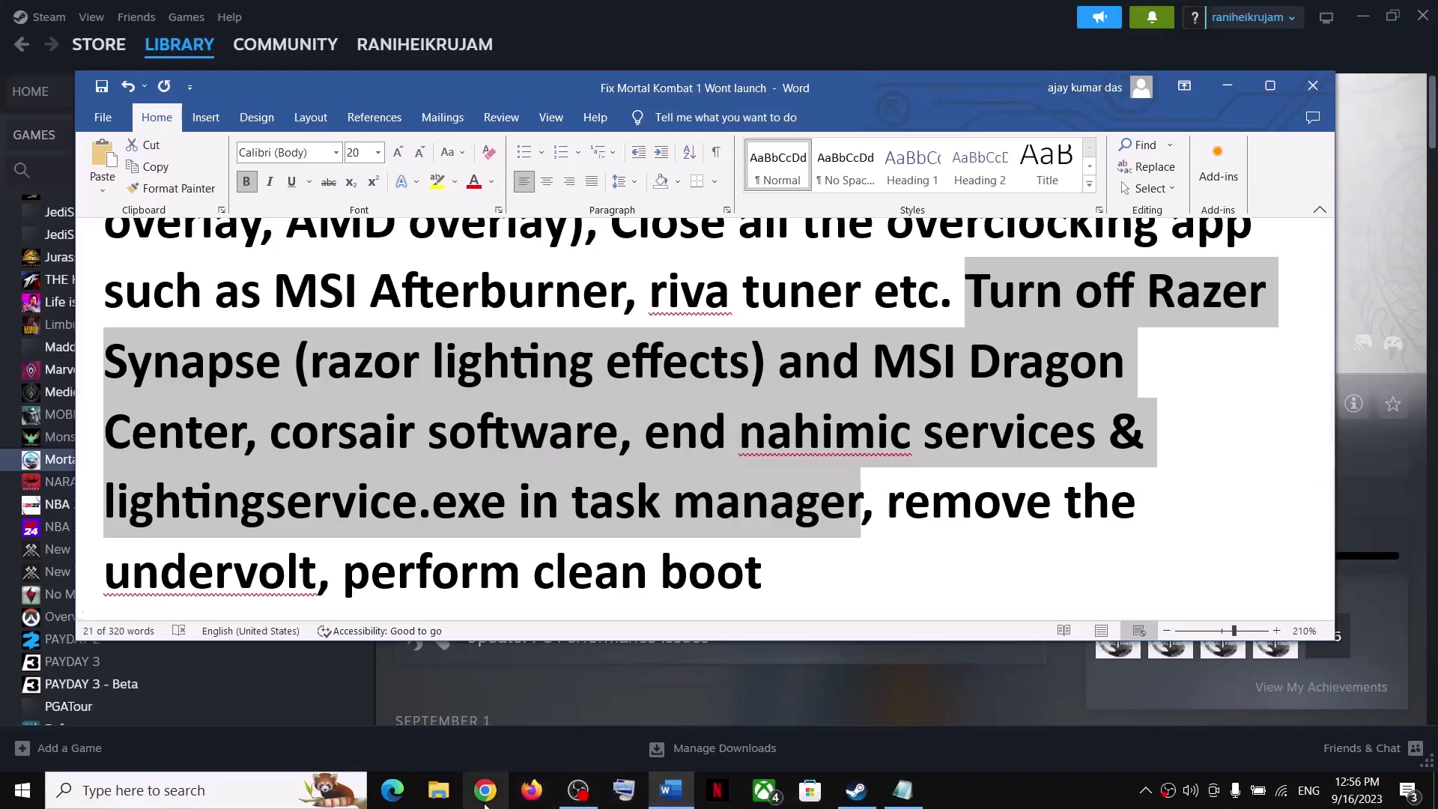
scroll(817, 532, "down", 1)
left_click_drag(896, 408, 310, 457)
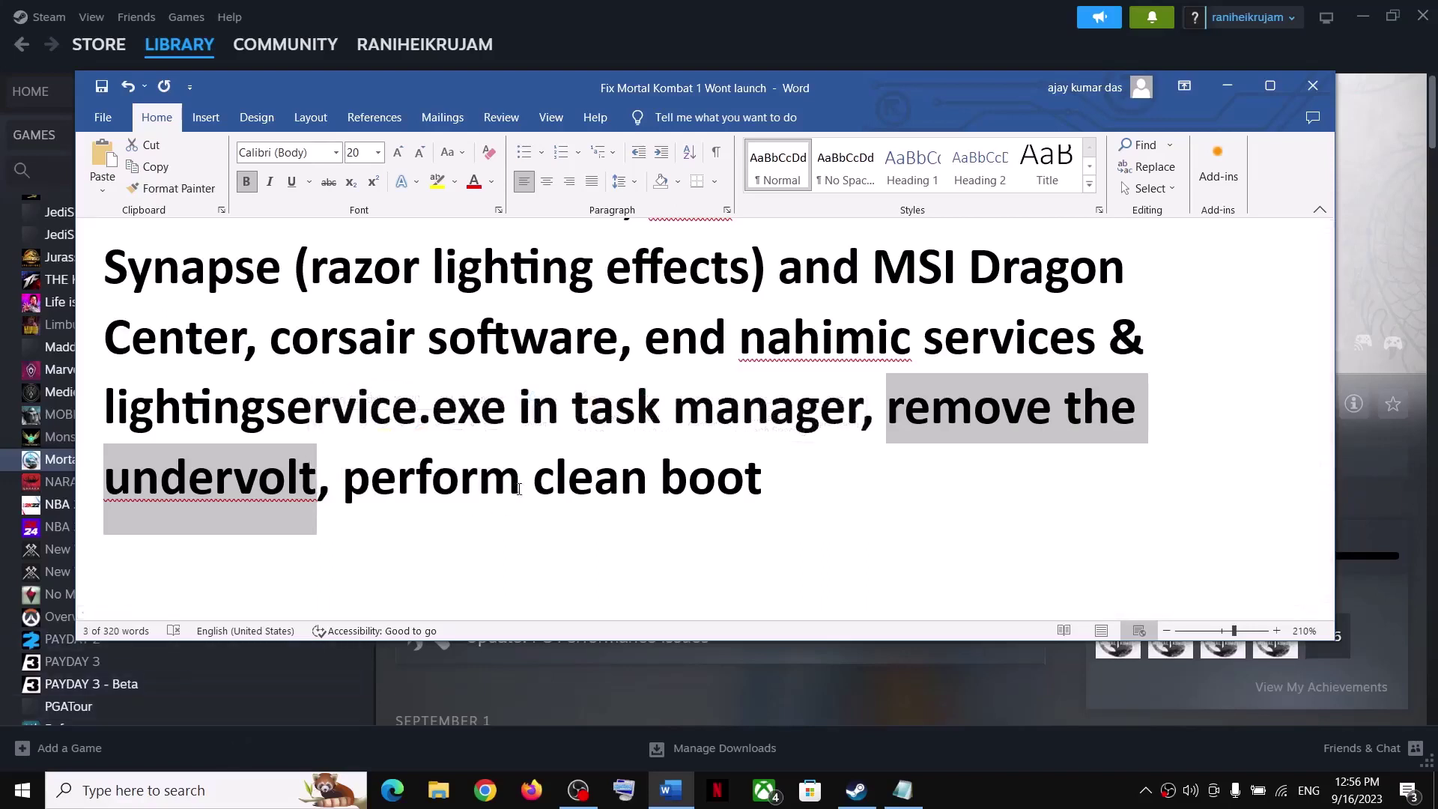
left_click_drag(764, 480, 343, 479)
Step: Launch System Configuration from search and hide all Microsoft services on its Services tab
left_click(206, 793)
type("sy")
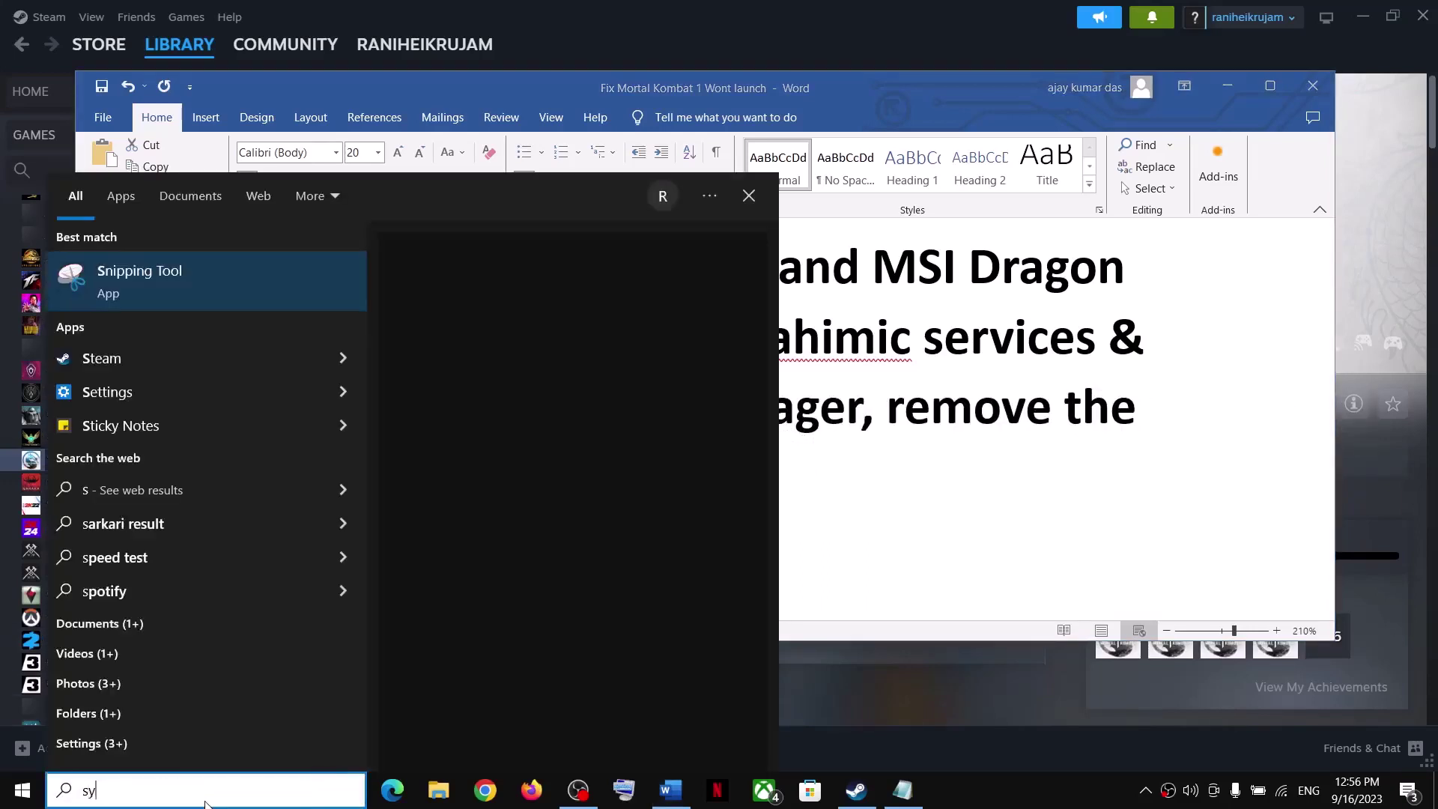
type("stem Configuration")
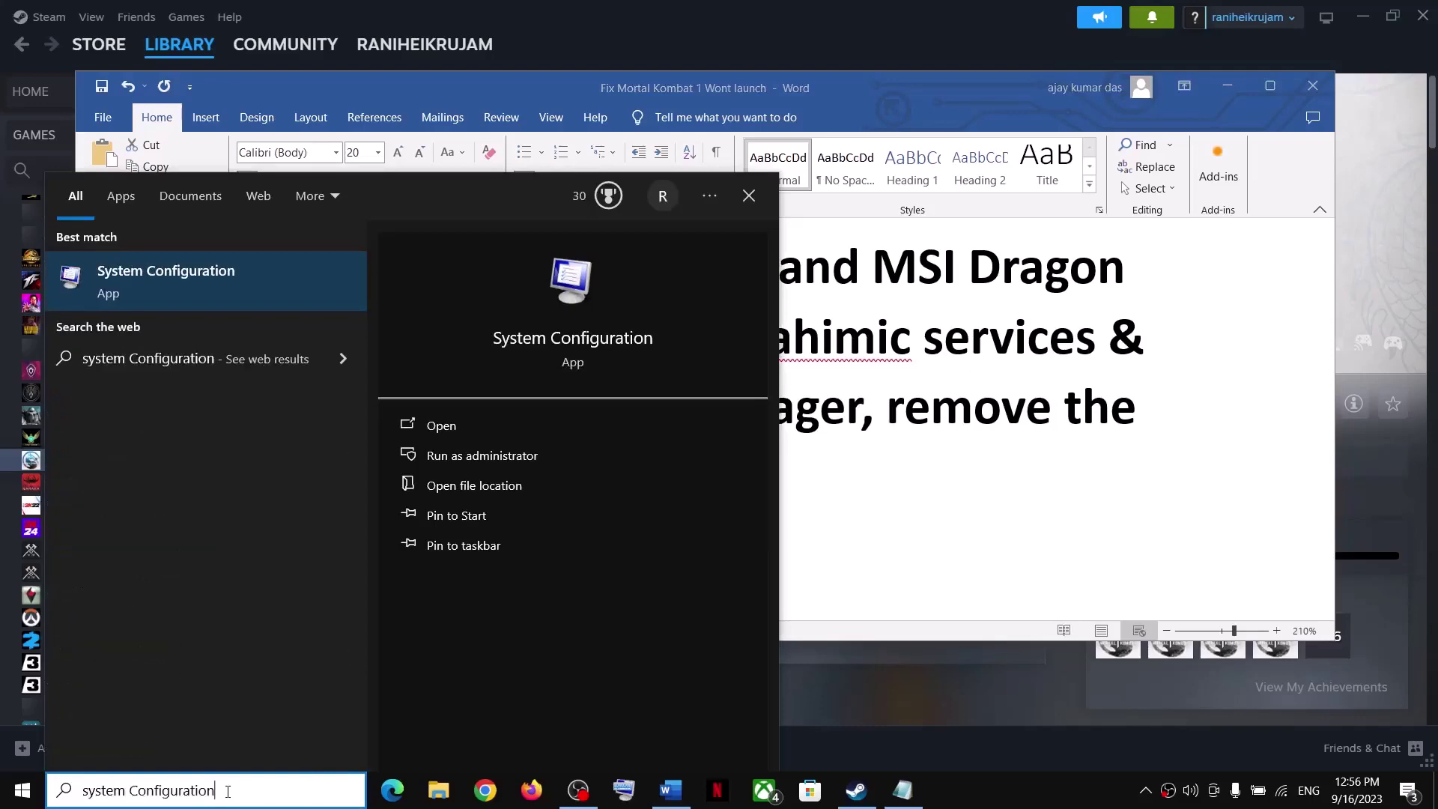
left_click(156, 291)
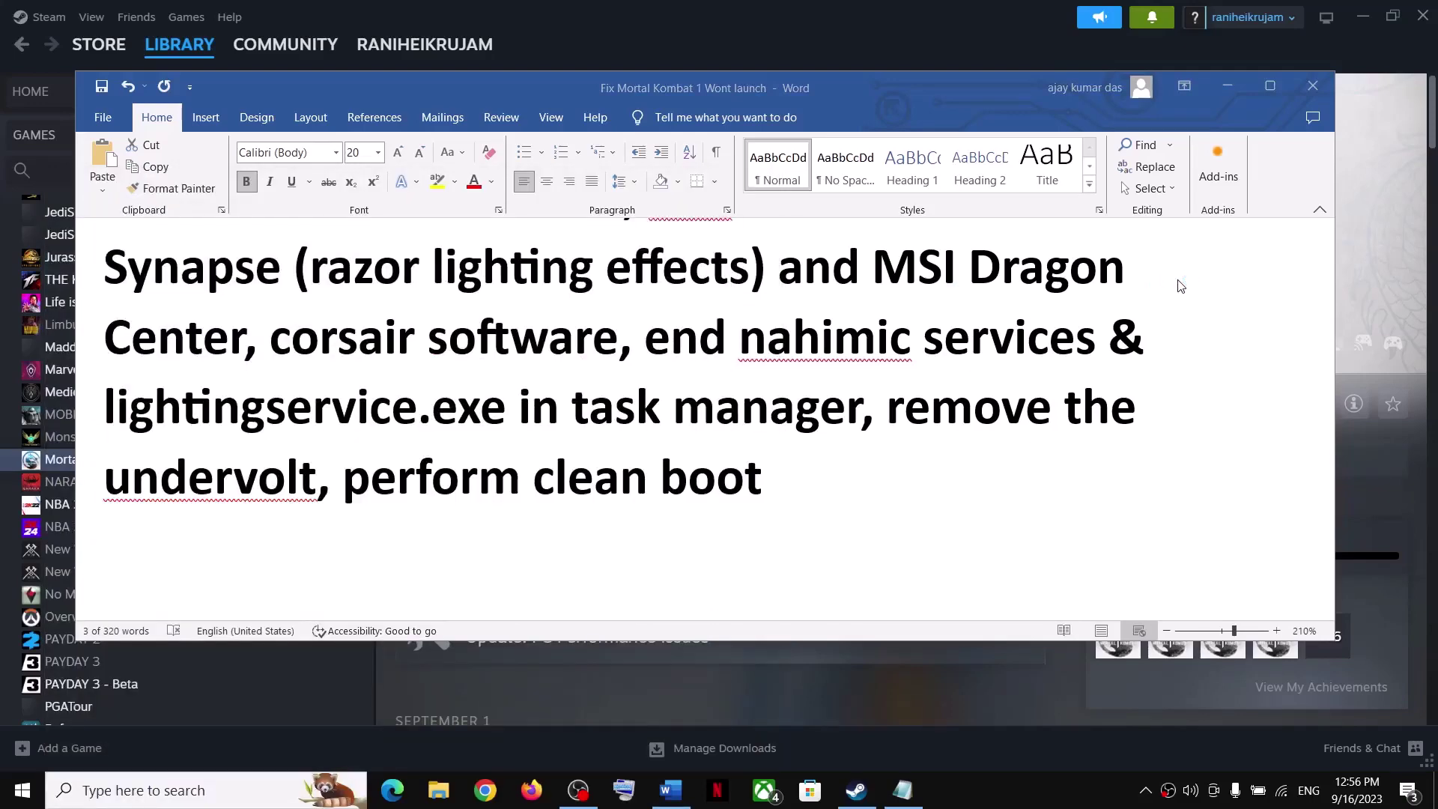
left_click(577, 252)
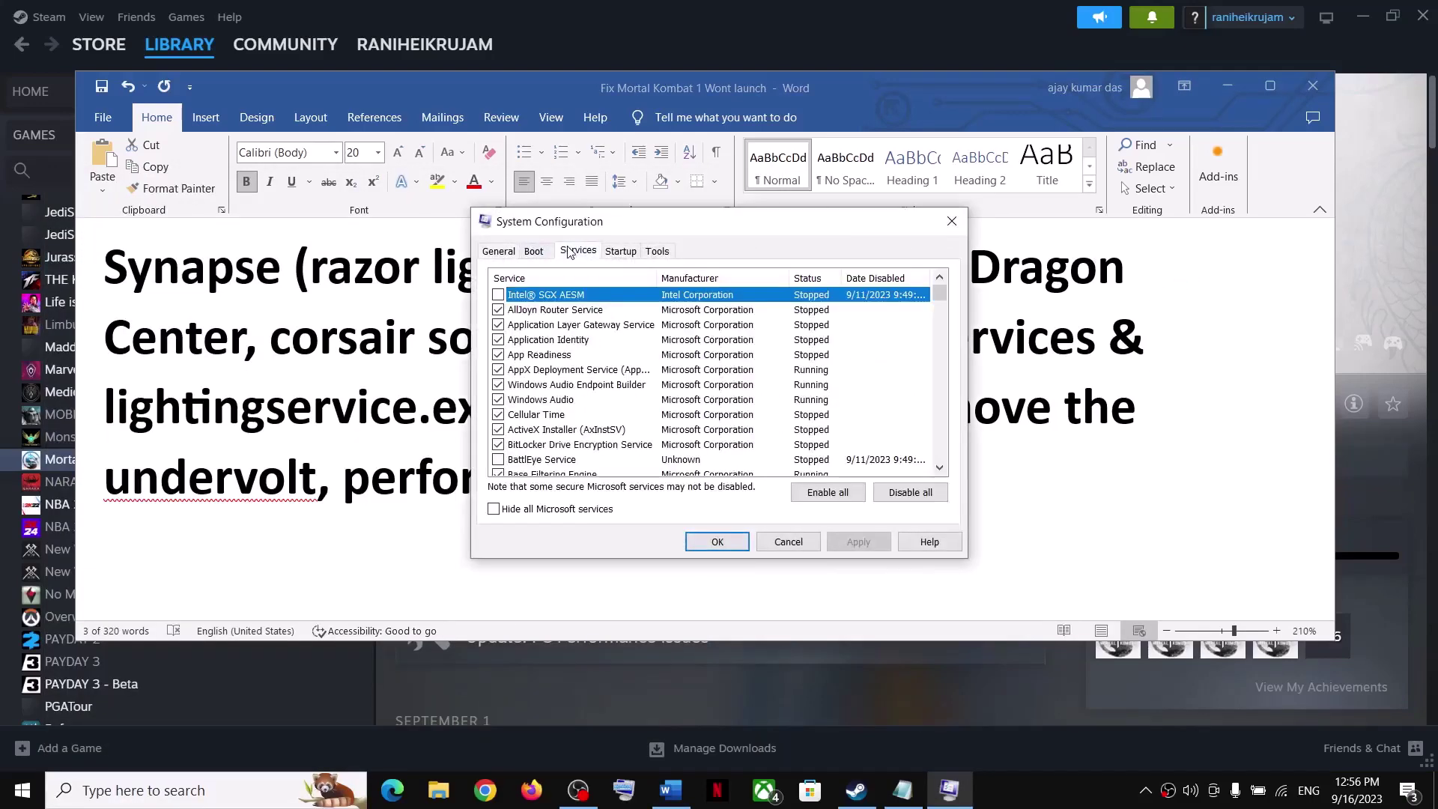
left_click(494, 510)
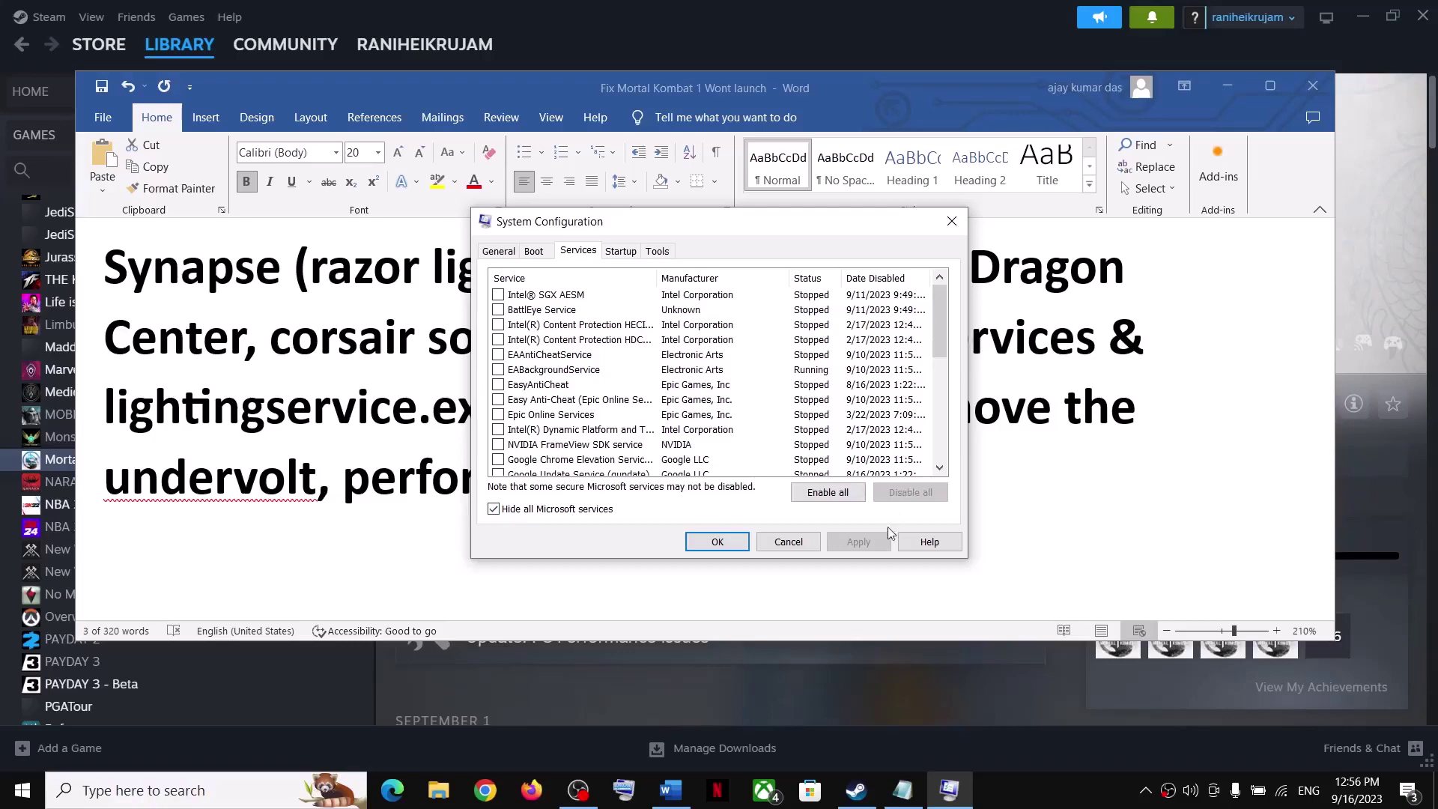
Step: Close System Configuration and highlight Step 13, 'Increase the Virtual Memory', in the Word notes
left_click(717, 541)
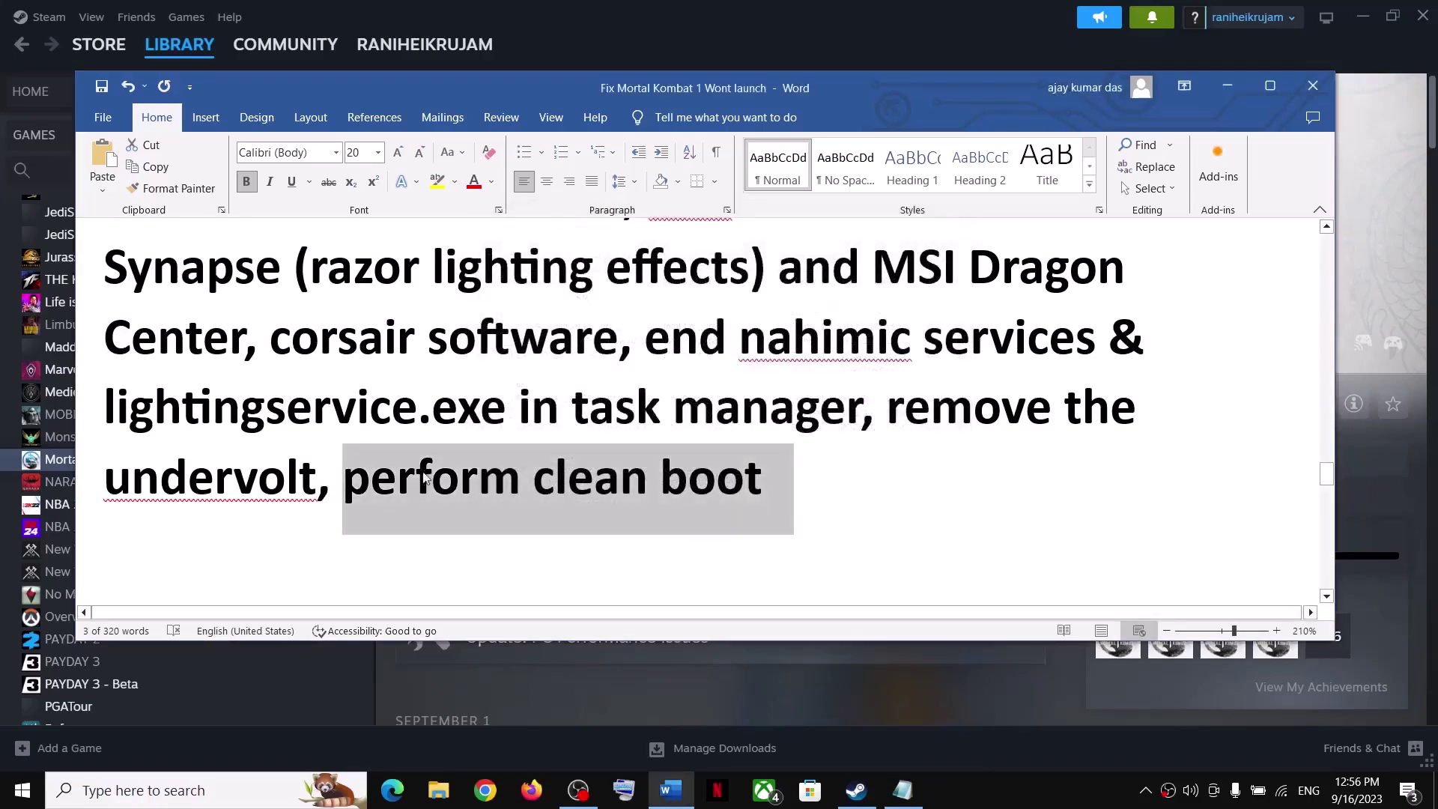
scroll(367, 470, "down", 4)
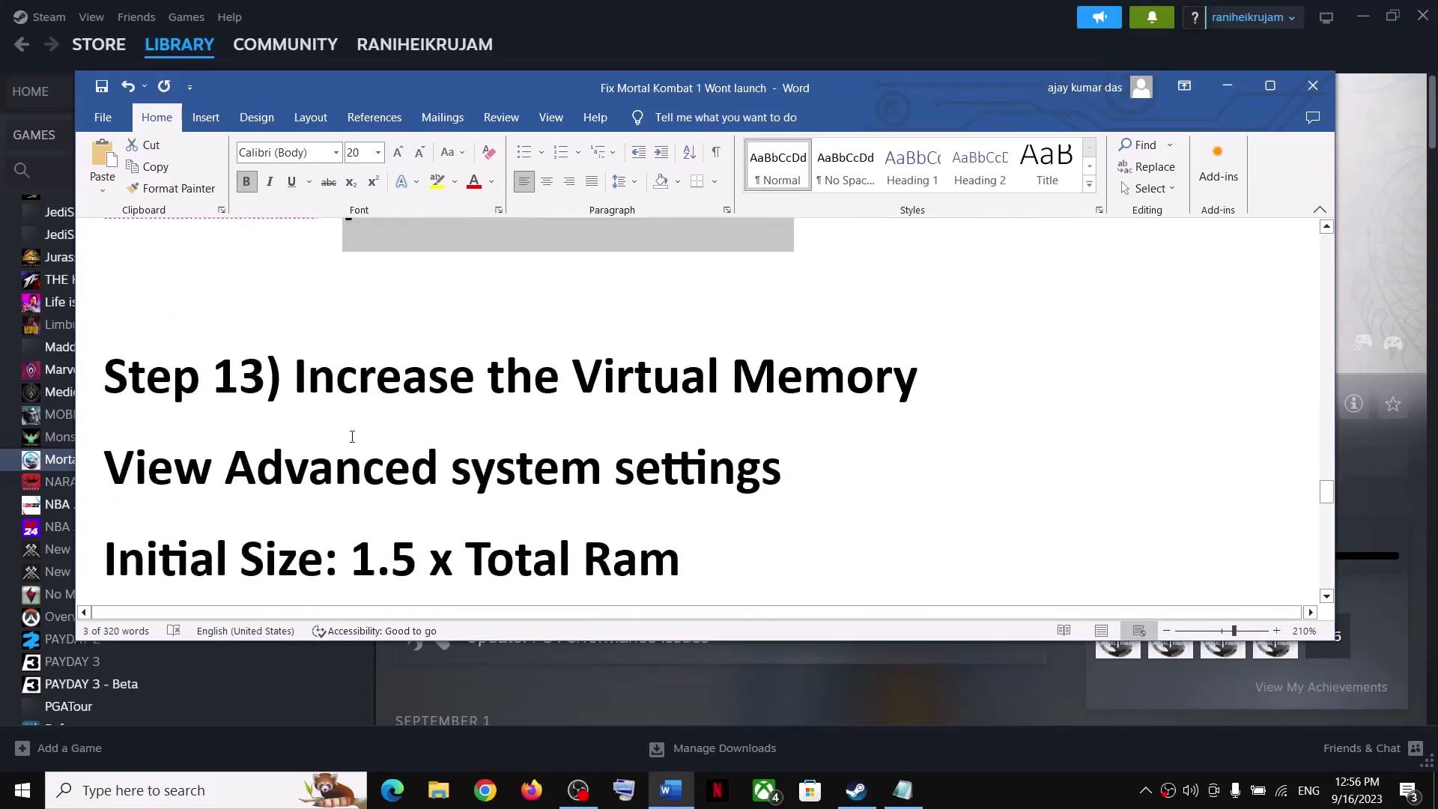
left_click_drag(314, 380, 917, 382)
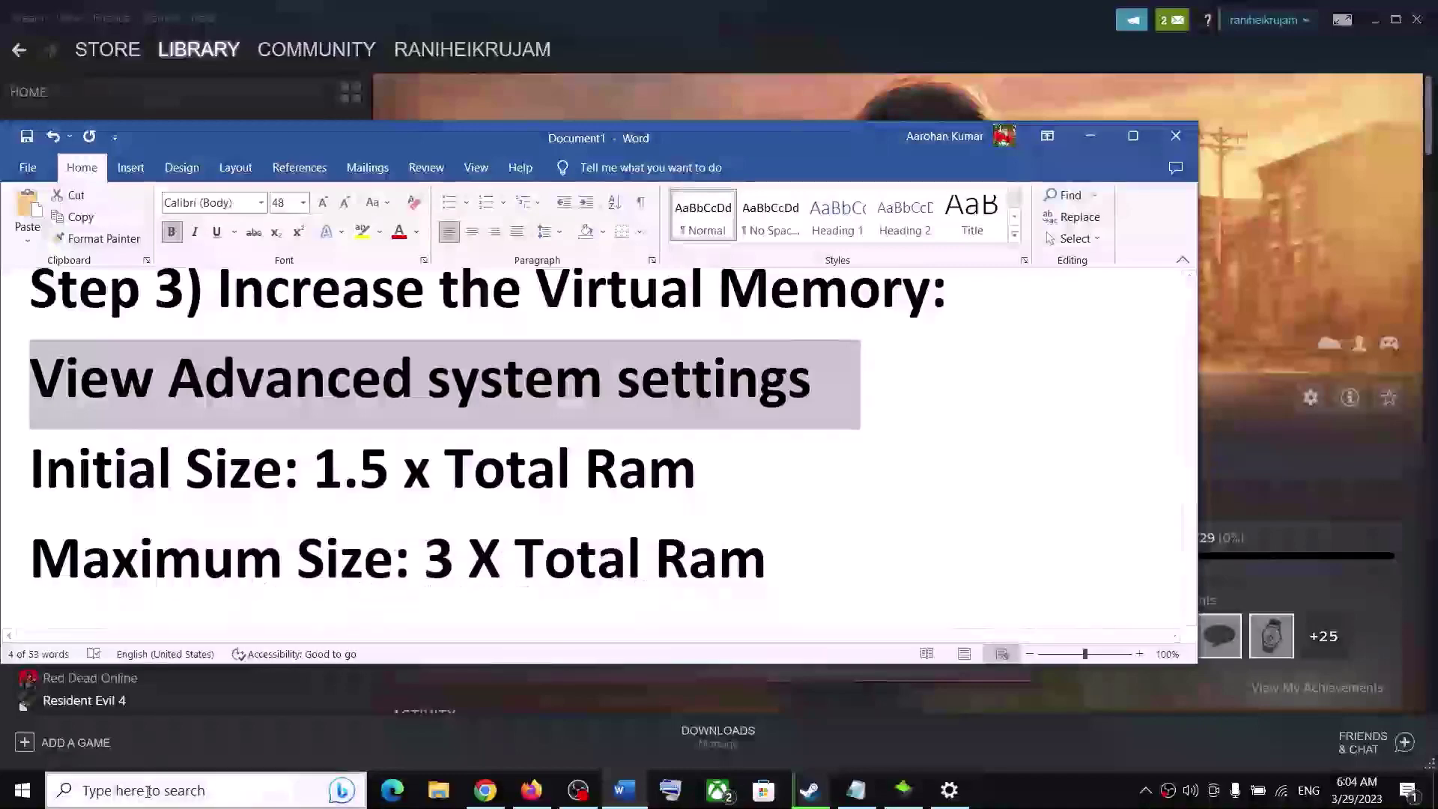
Step: Reach the Virtual Memory paging file settings via View advanced system settings, Performance, Advanced
left_click(149, 793)
type("View Advanced system settings")
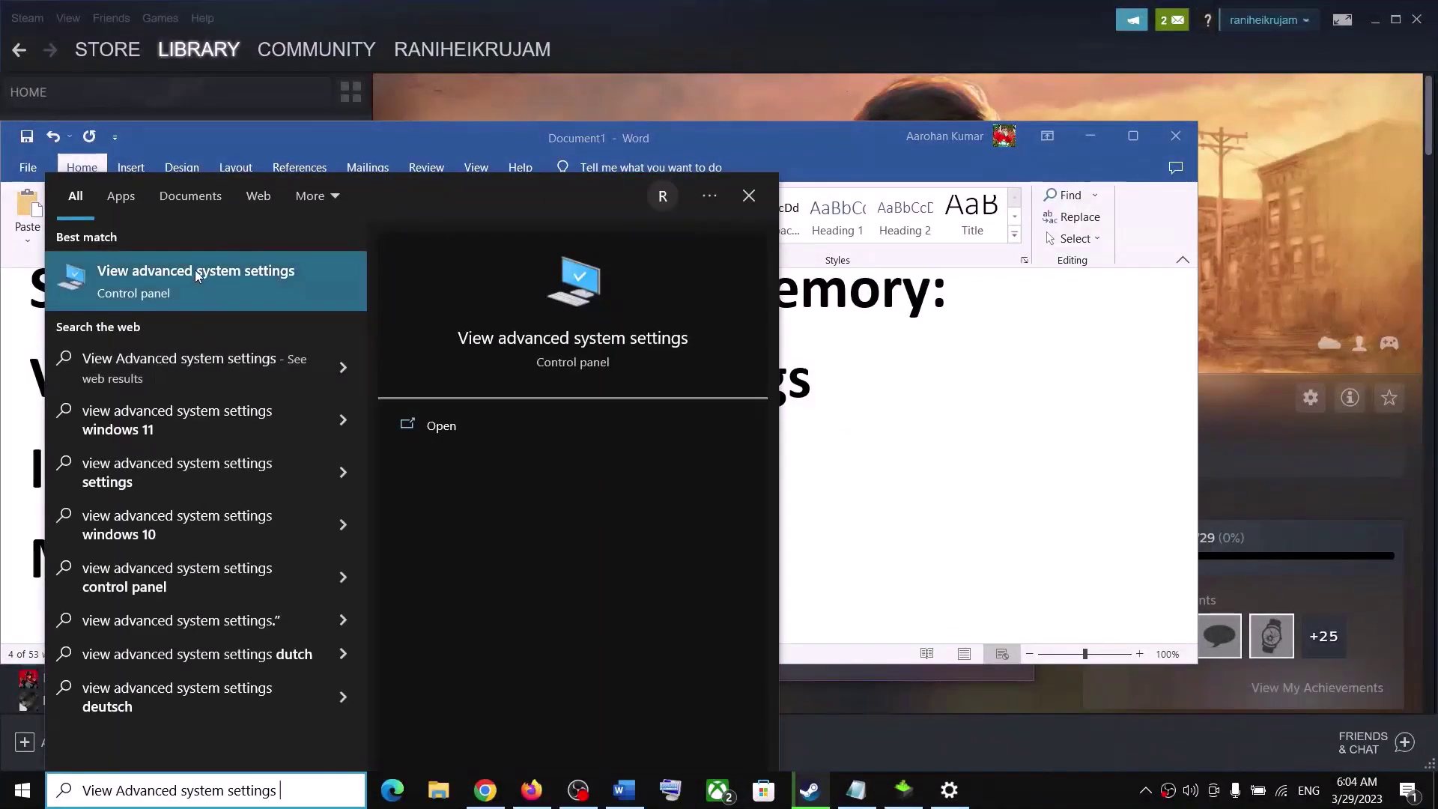
left_click(228, 292)
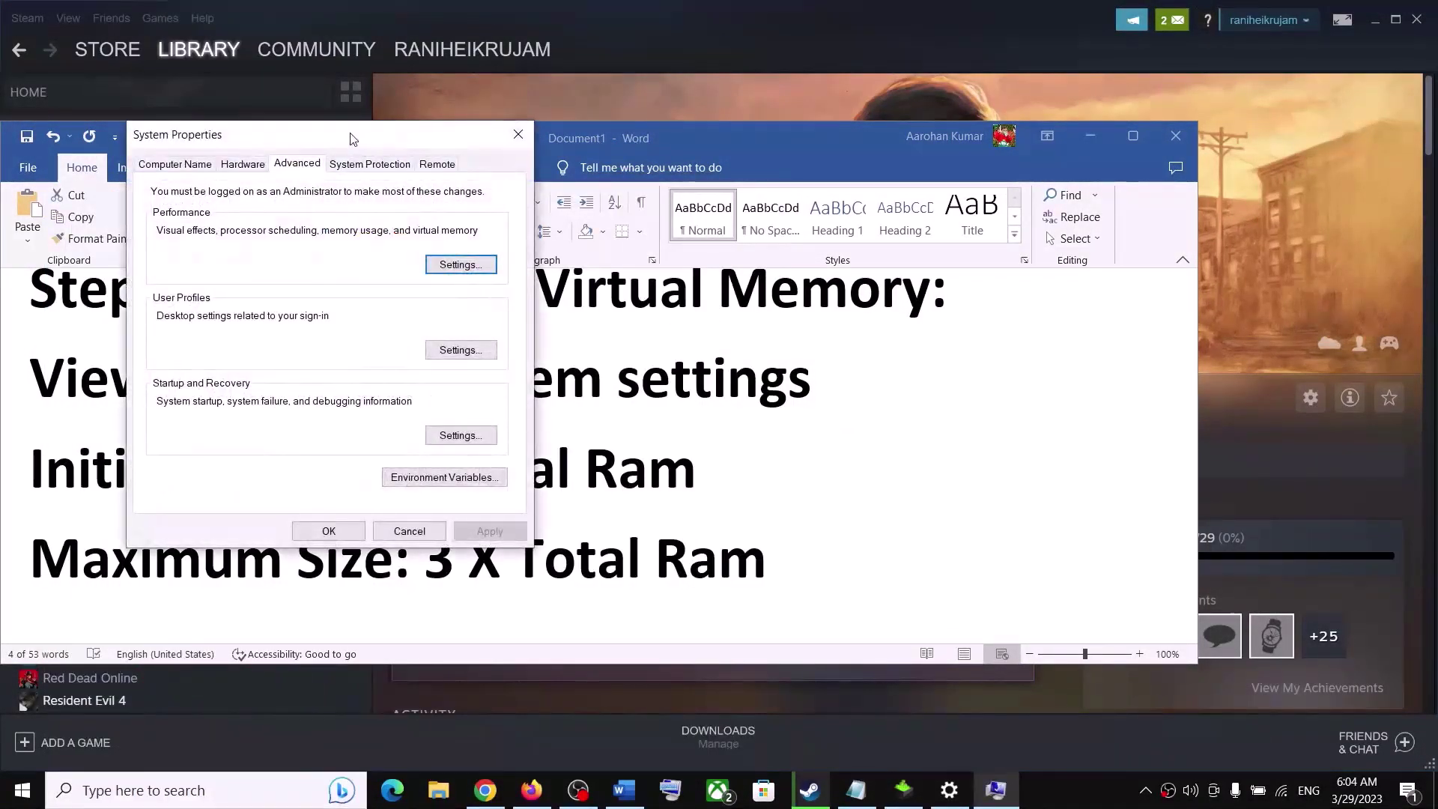
left_click_drag(350, 141, 757, 144)
left_click(859, 273)
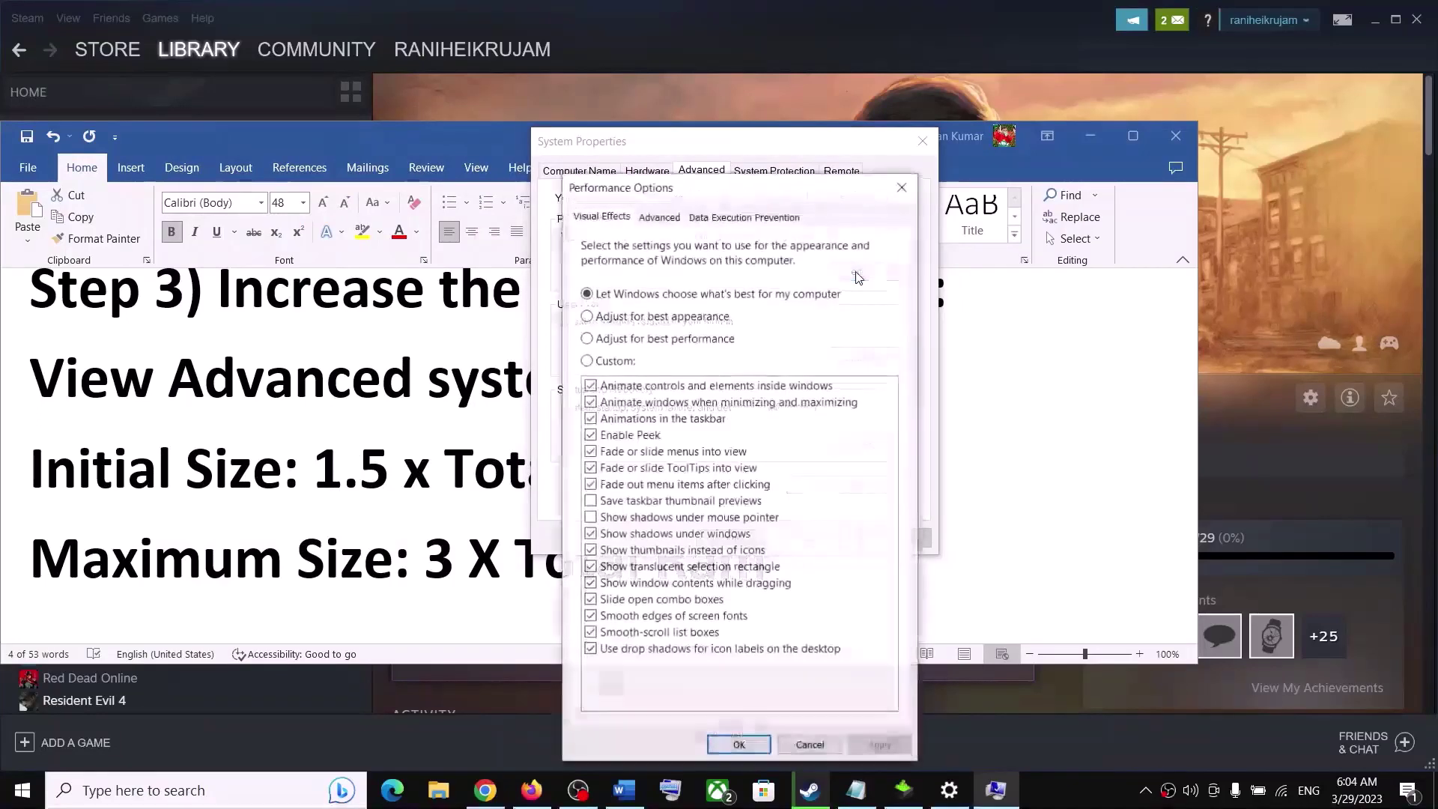
left_click(663, 220)
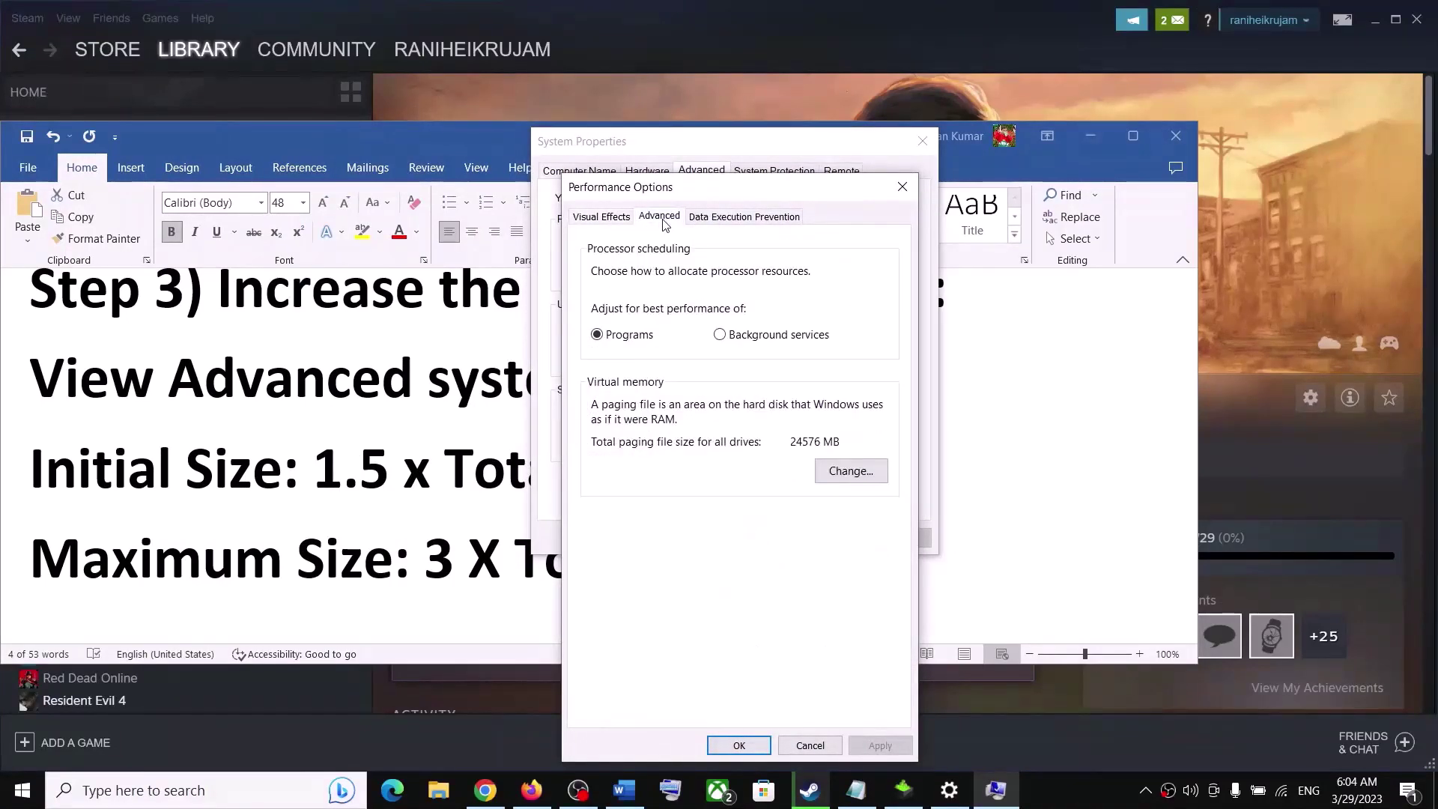
left_click(847, 471)
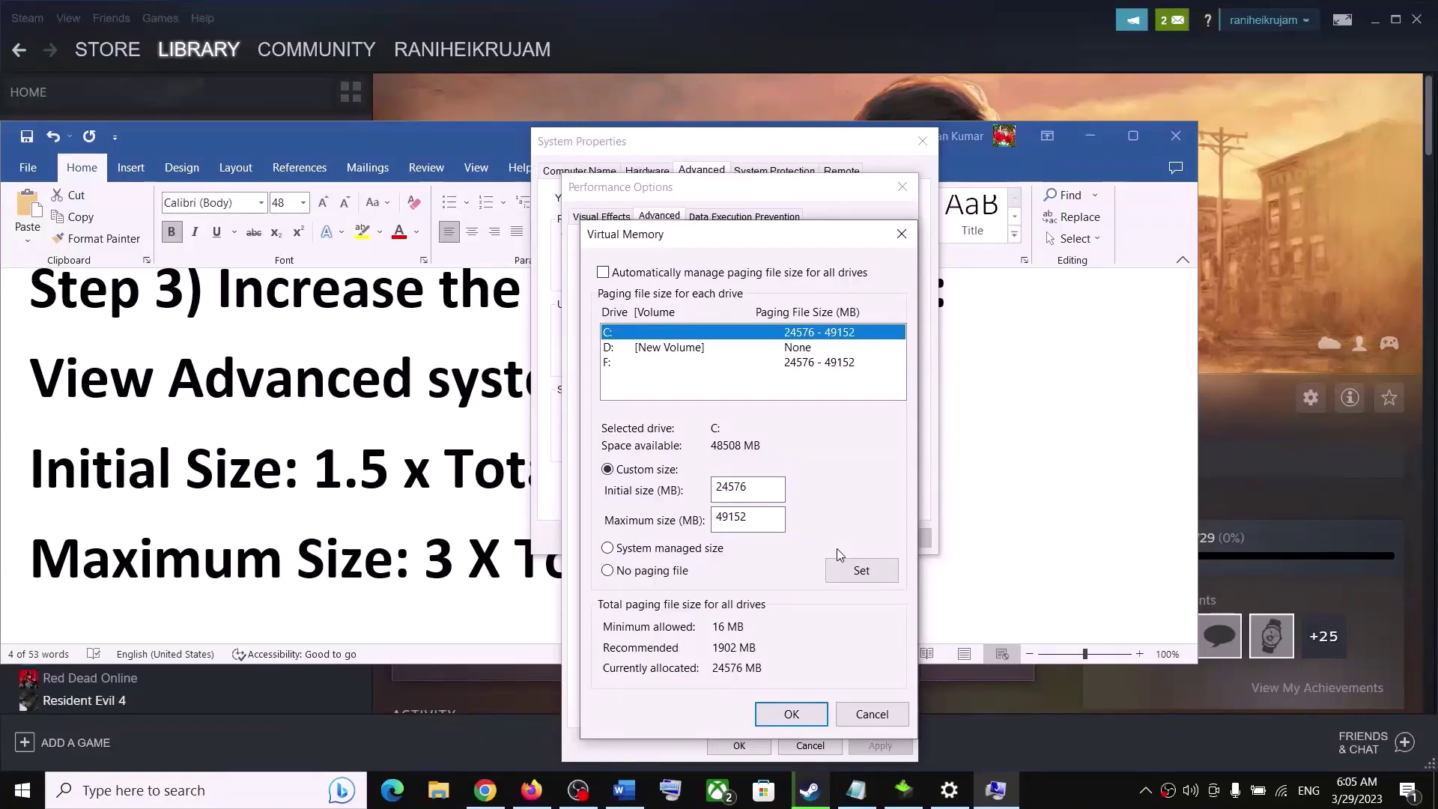
Step: Check the notes' 1.5 × RAM initial-size rule, then return to Virtual Memory and open Run
left_click(358, 480)
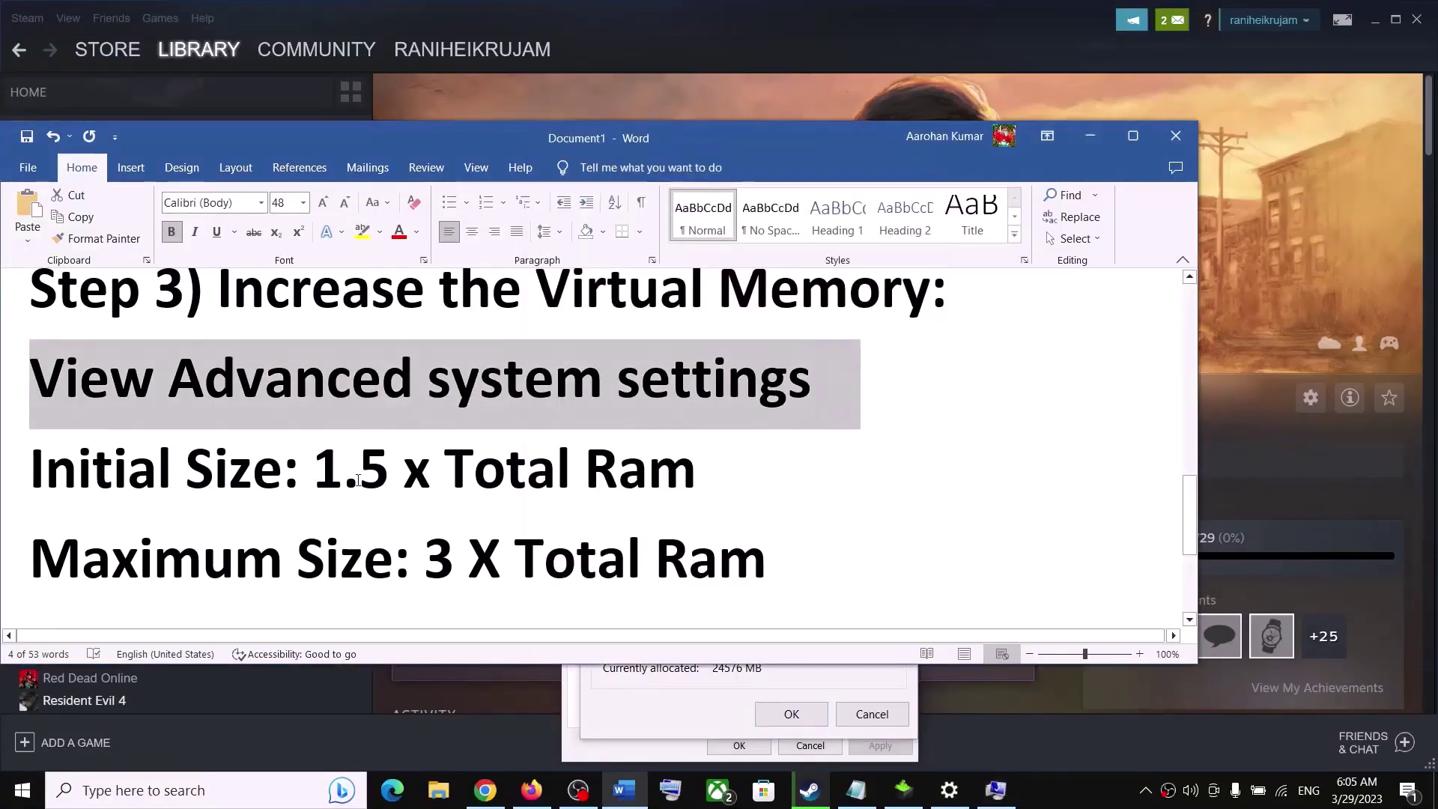
left_click_drag(315, 468, 707, 470)
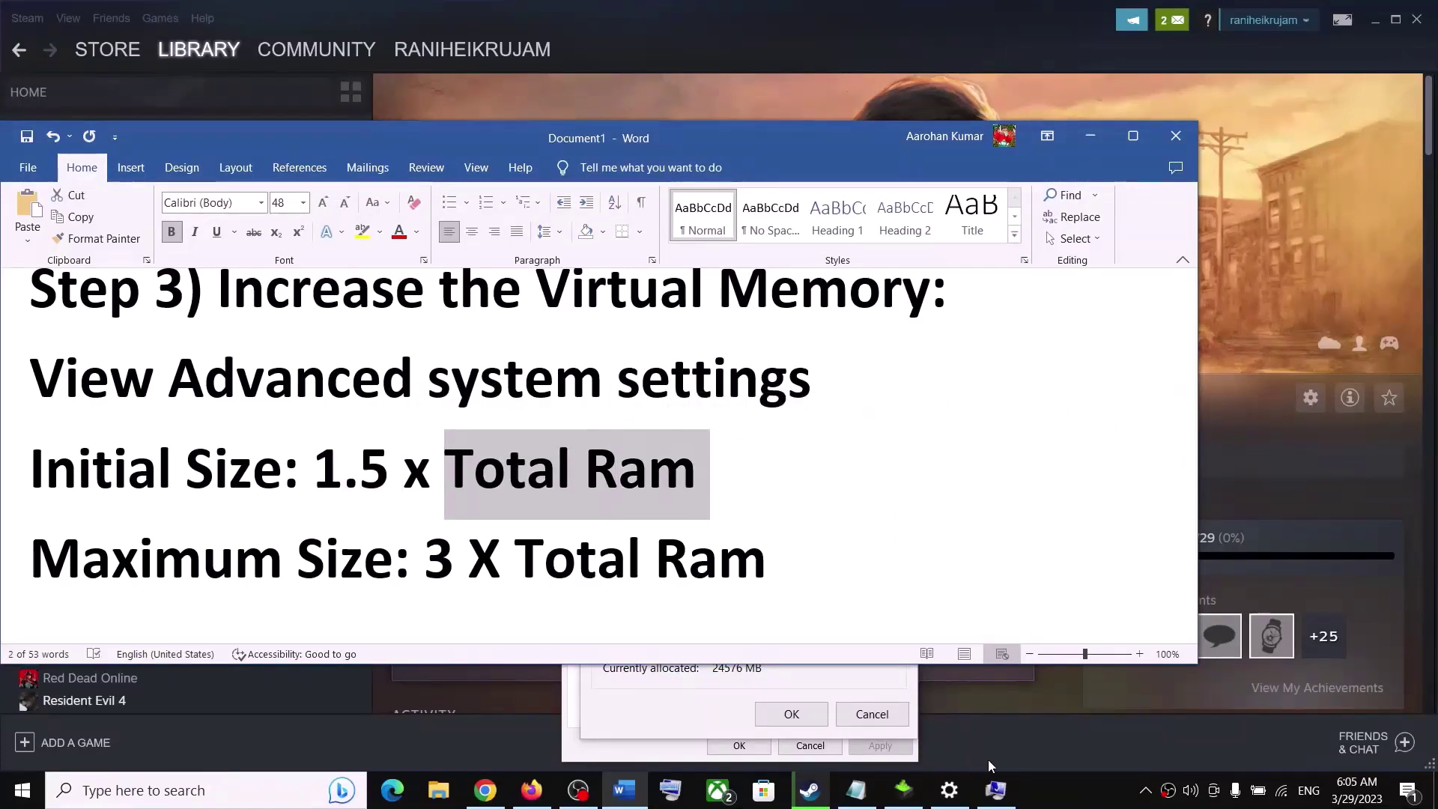
left_click(996, 790)
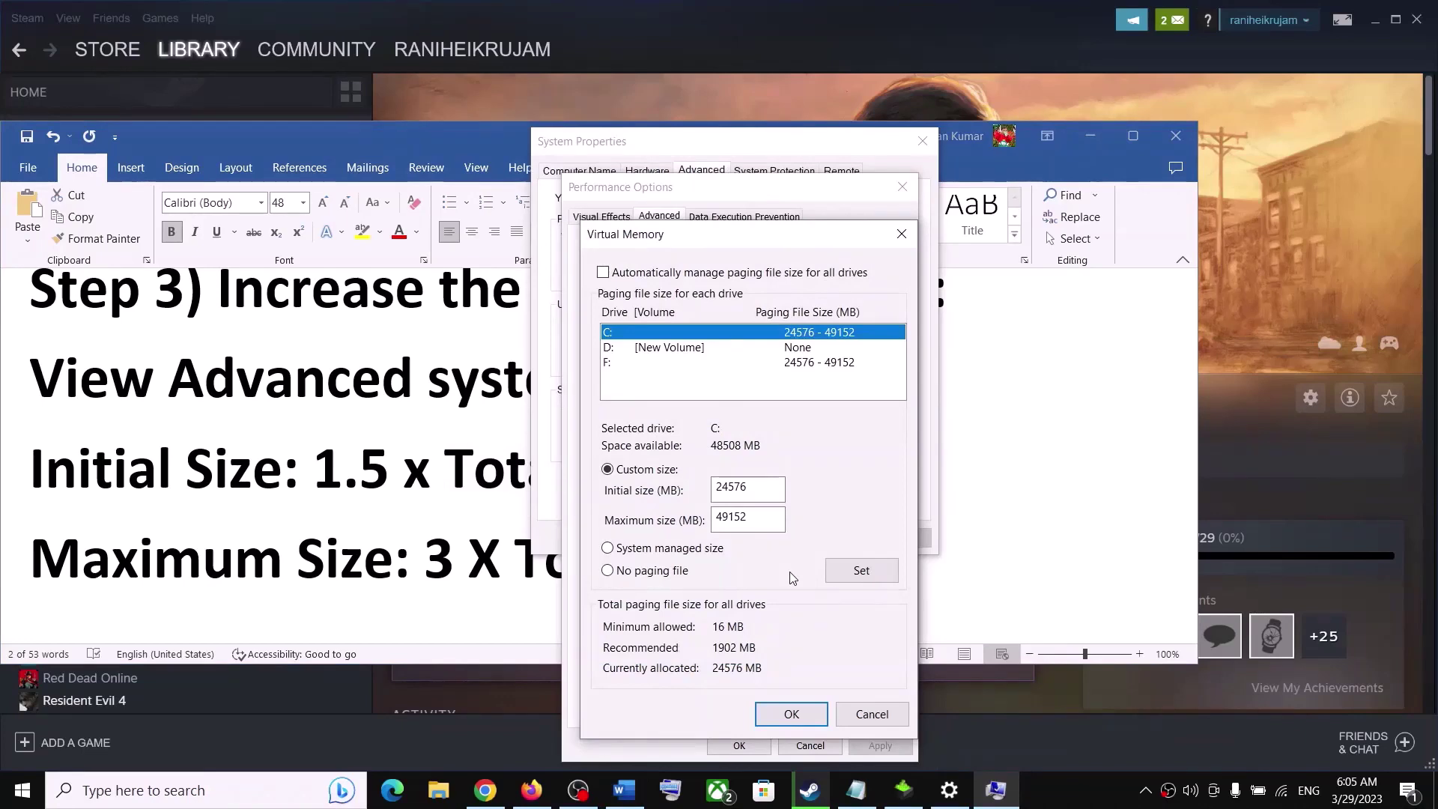
key("super+r")
Step: Launch Calculator with calc and compute 16 × 1024 = 16,384 MB of RAM
type("ca")
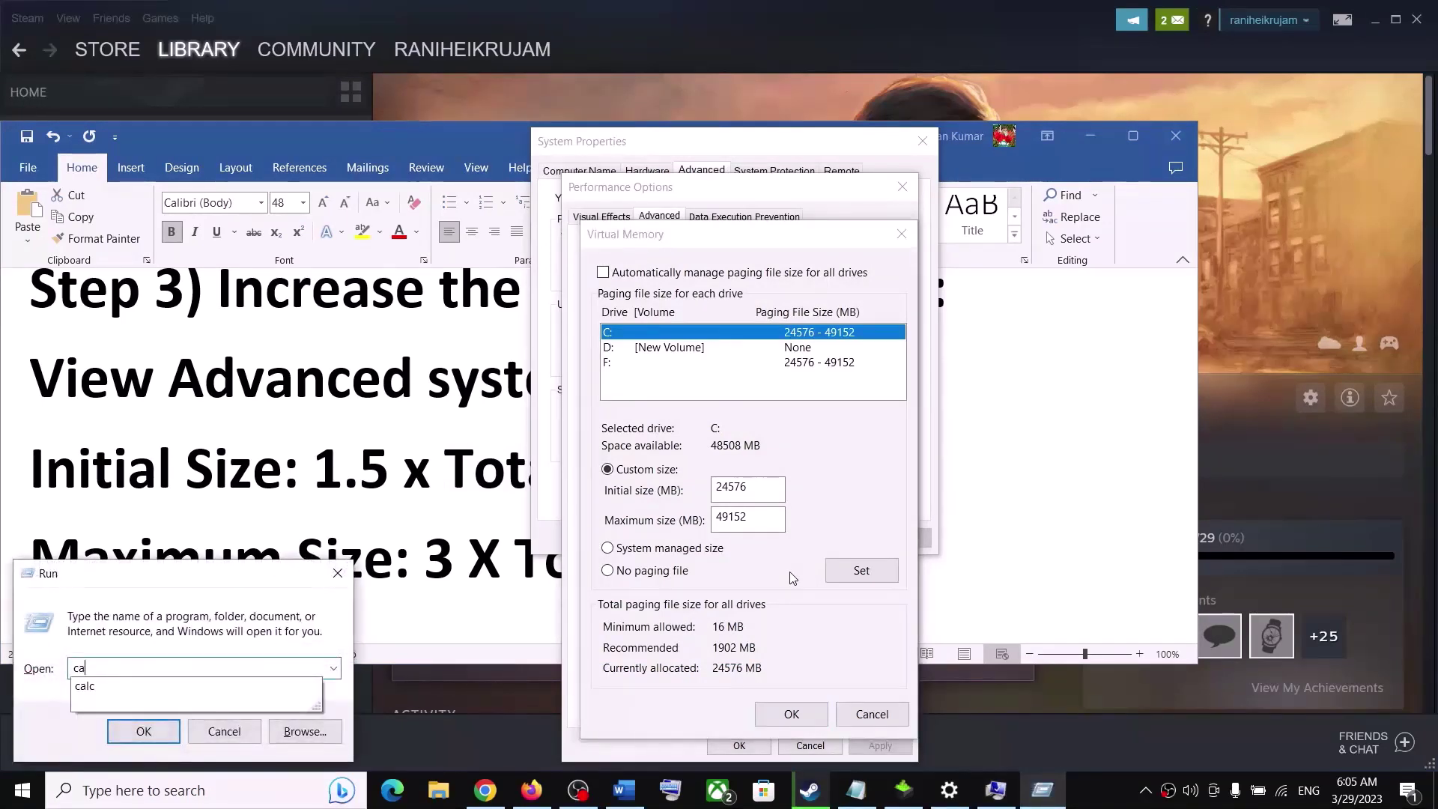
type("lc")
key("Return")
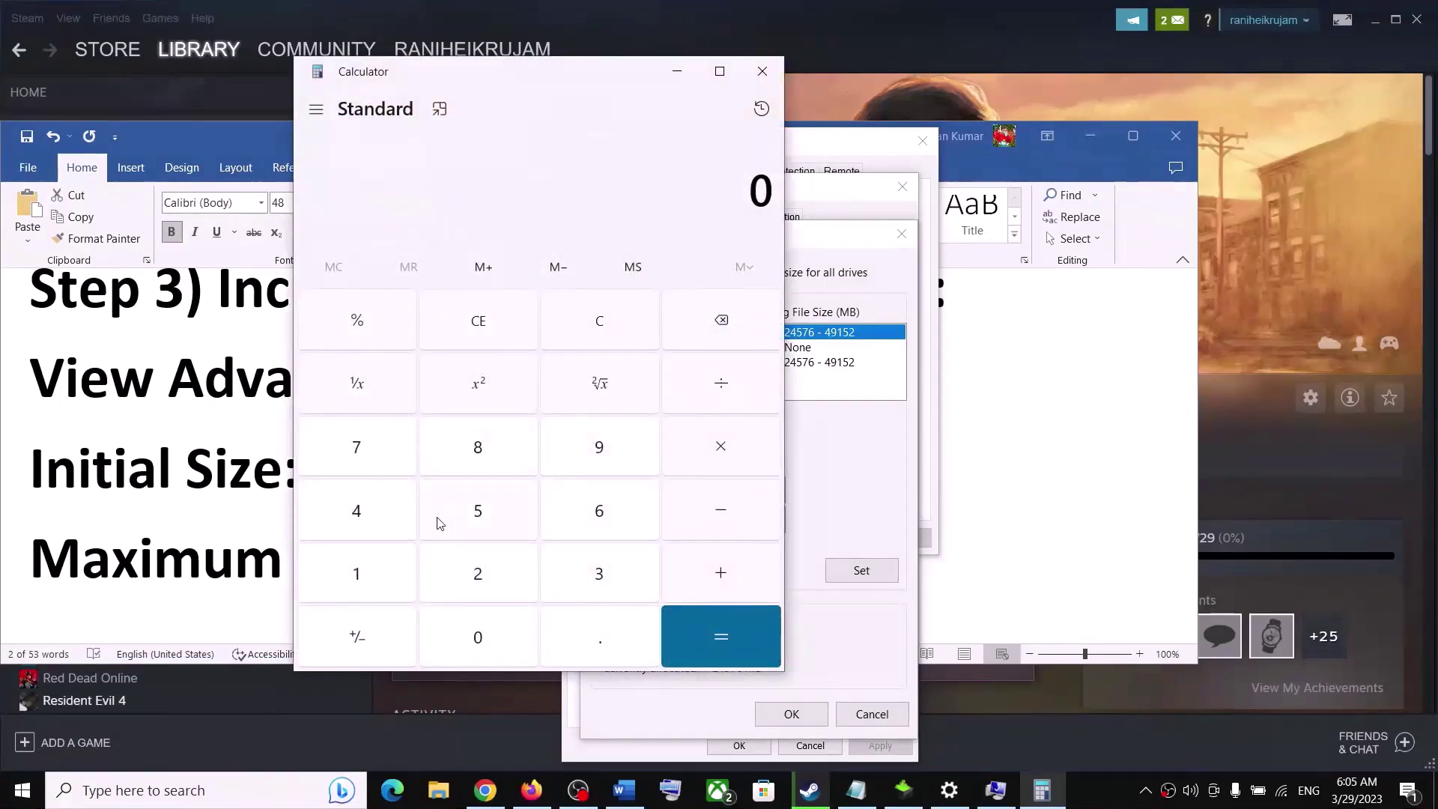
left_click(388, 585)
left_click(597, 517)
left_click(721, 452)
left_click(373, 578)
left_click(483, 610)
left_click(503, 583)
left_click(383, 532)
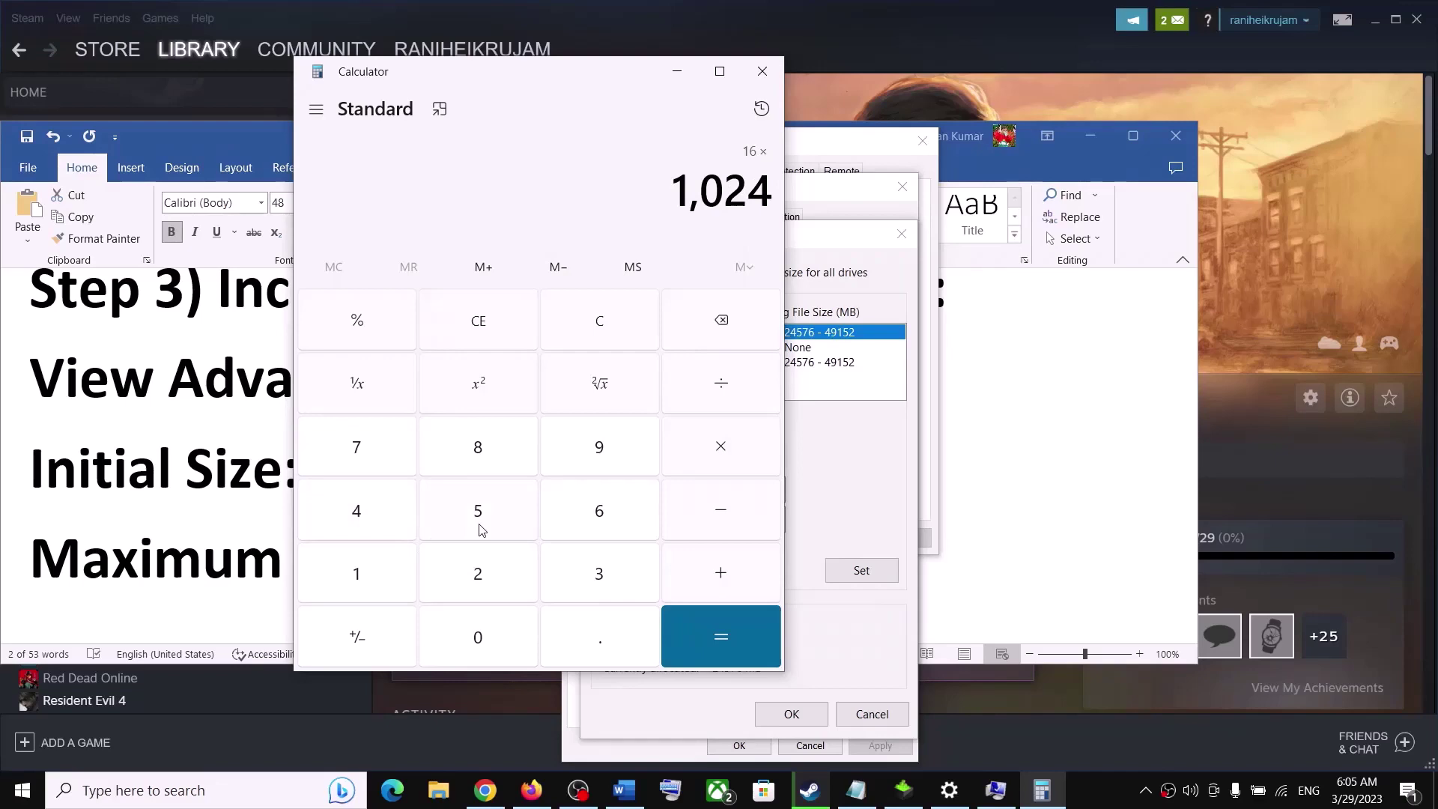
left_click(679, 640)
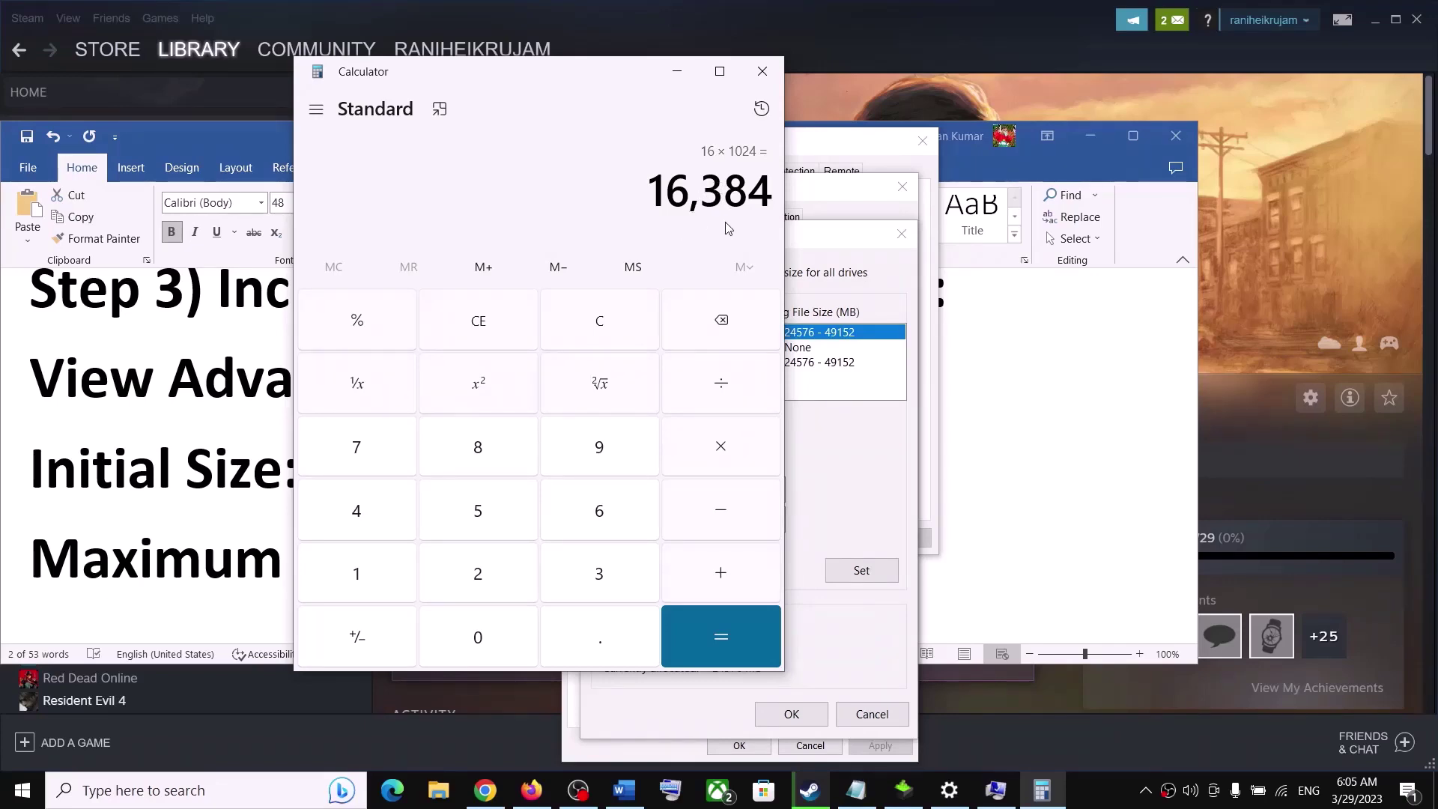
Step: Following the Initial Size line, compute 16384 × 1.5 = 24,576 and select the matching 24576 value
left_click(241, 482)
left_click_drag(708, 480, 436, 486)
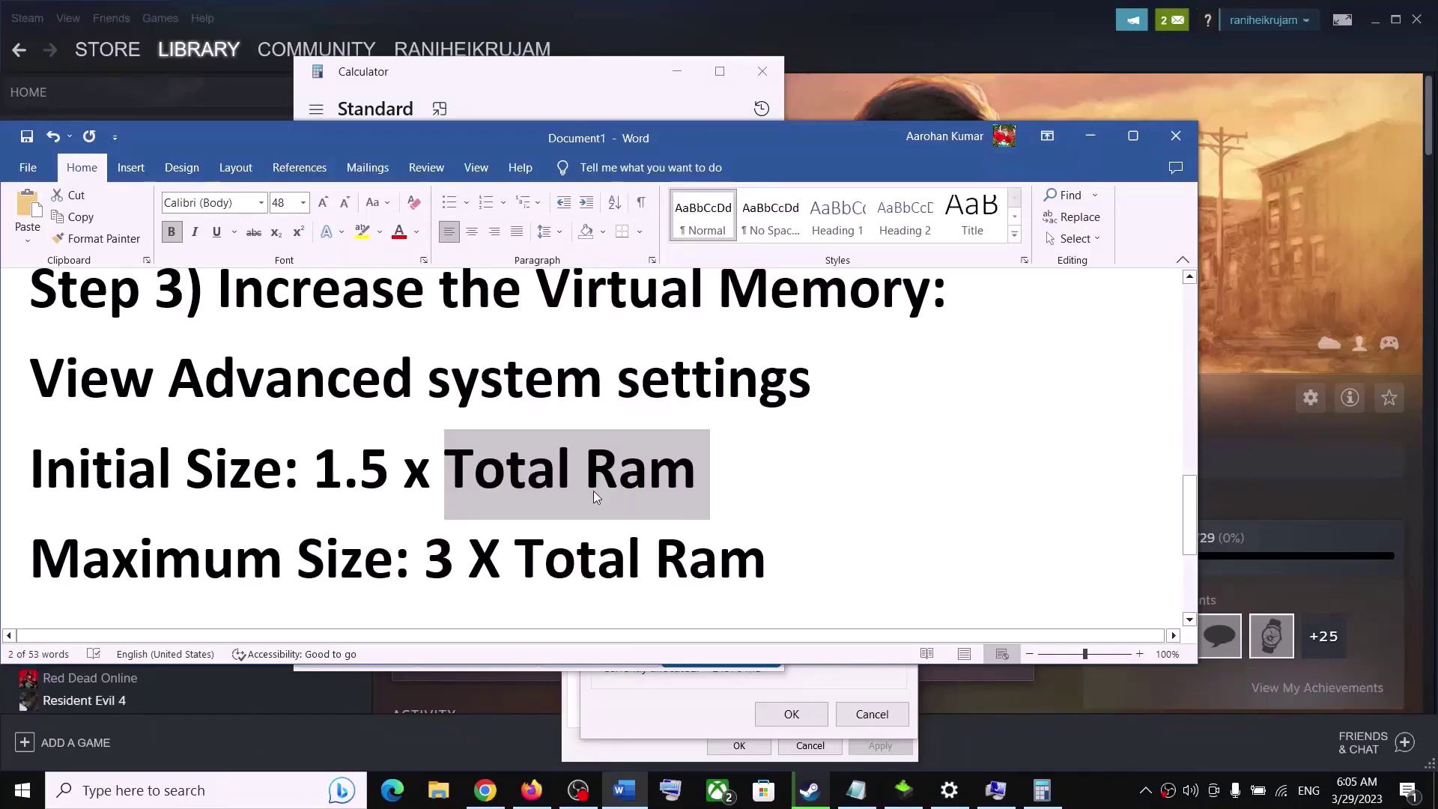
left_click(708, 671)
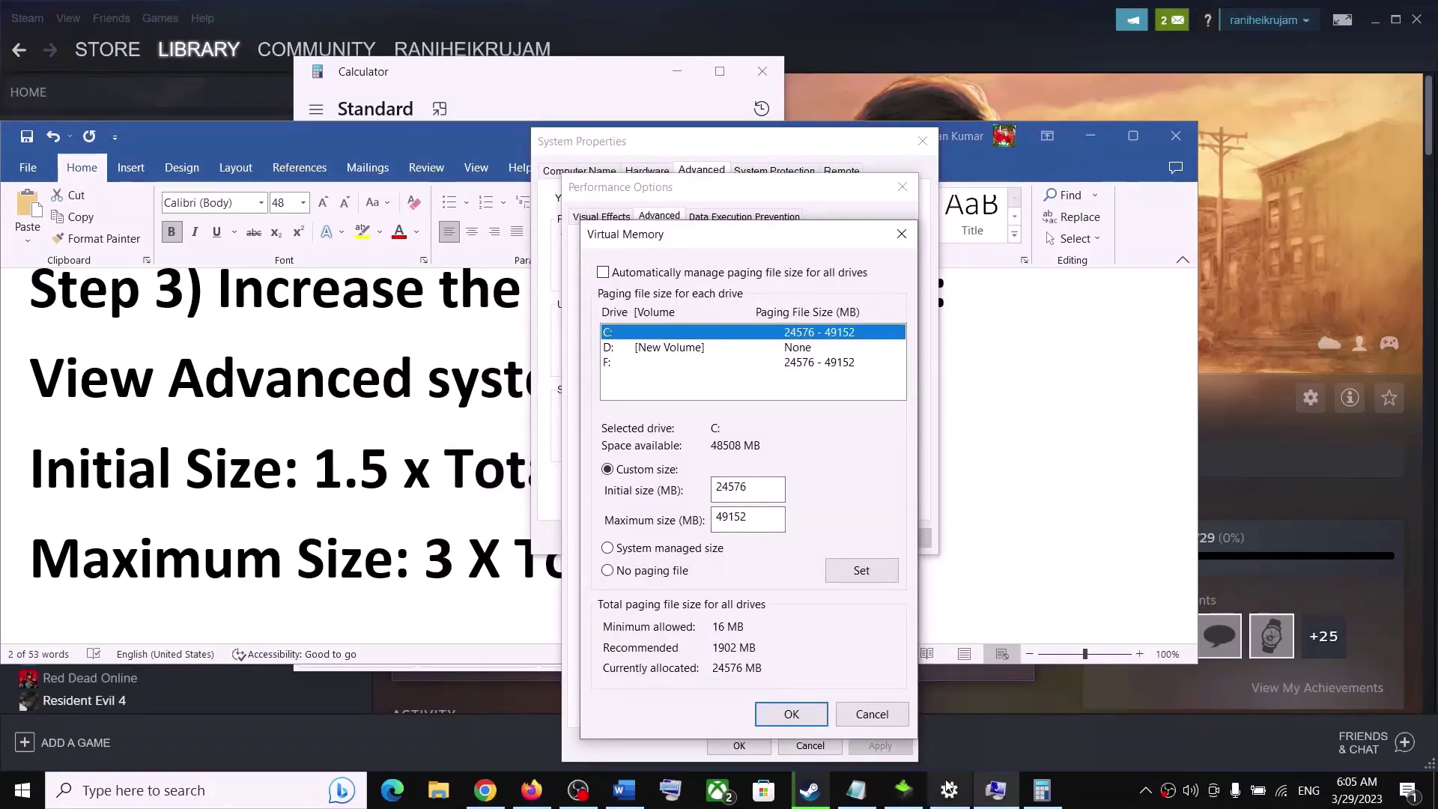
left_click(1042, 791)
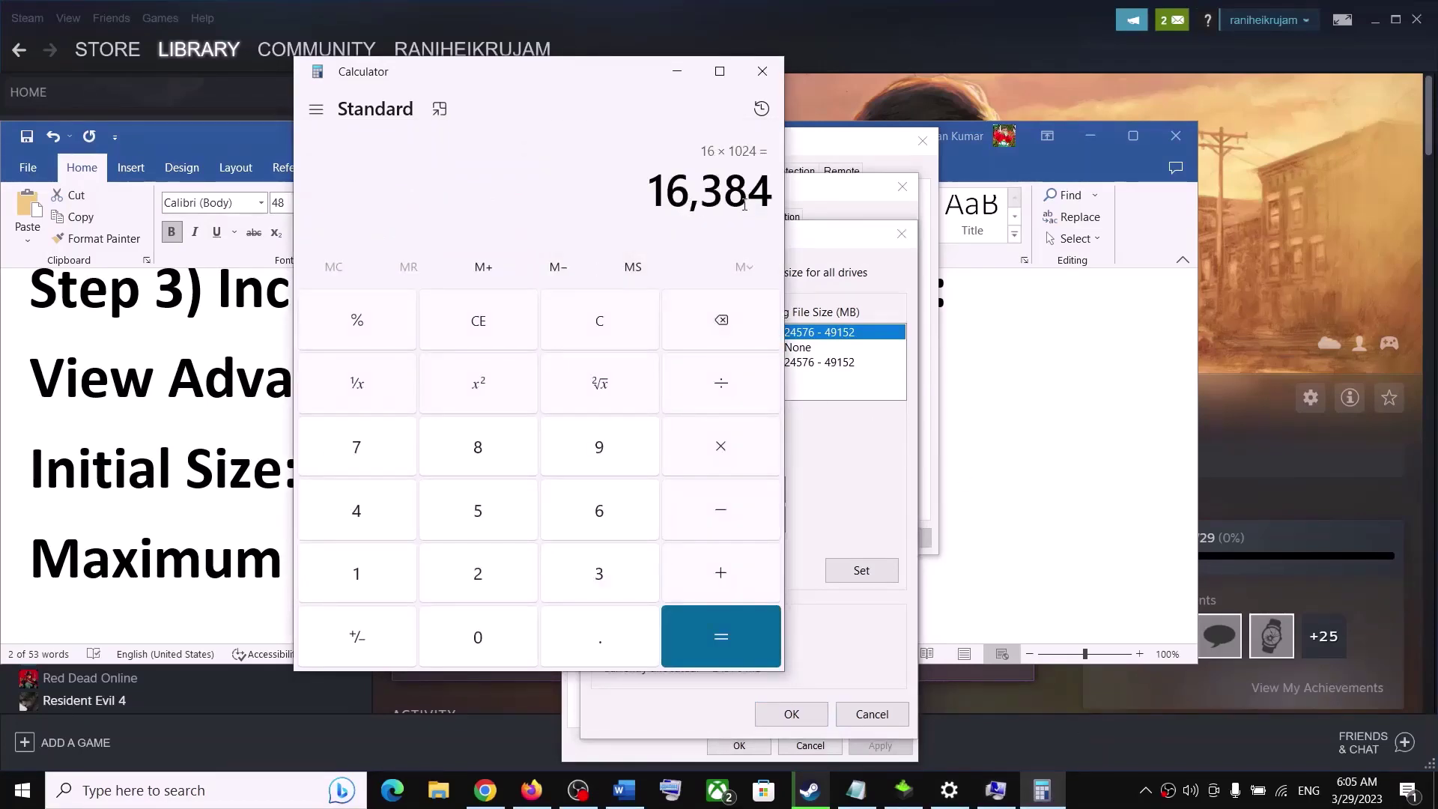
left_click(719, 461)
left_click(388, 583)
left_click(597, 628)
left_click(484, 517)
left_click(694, 637)
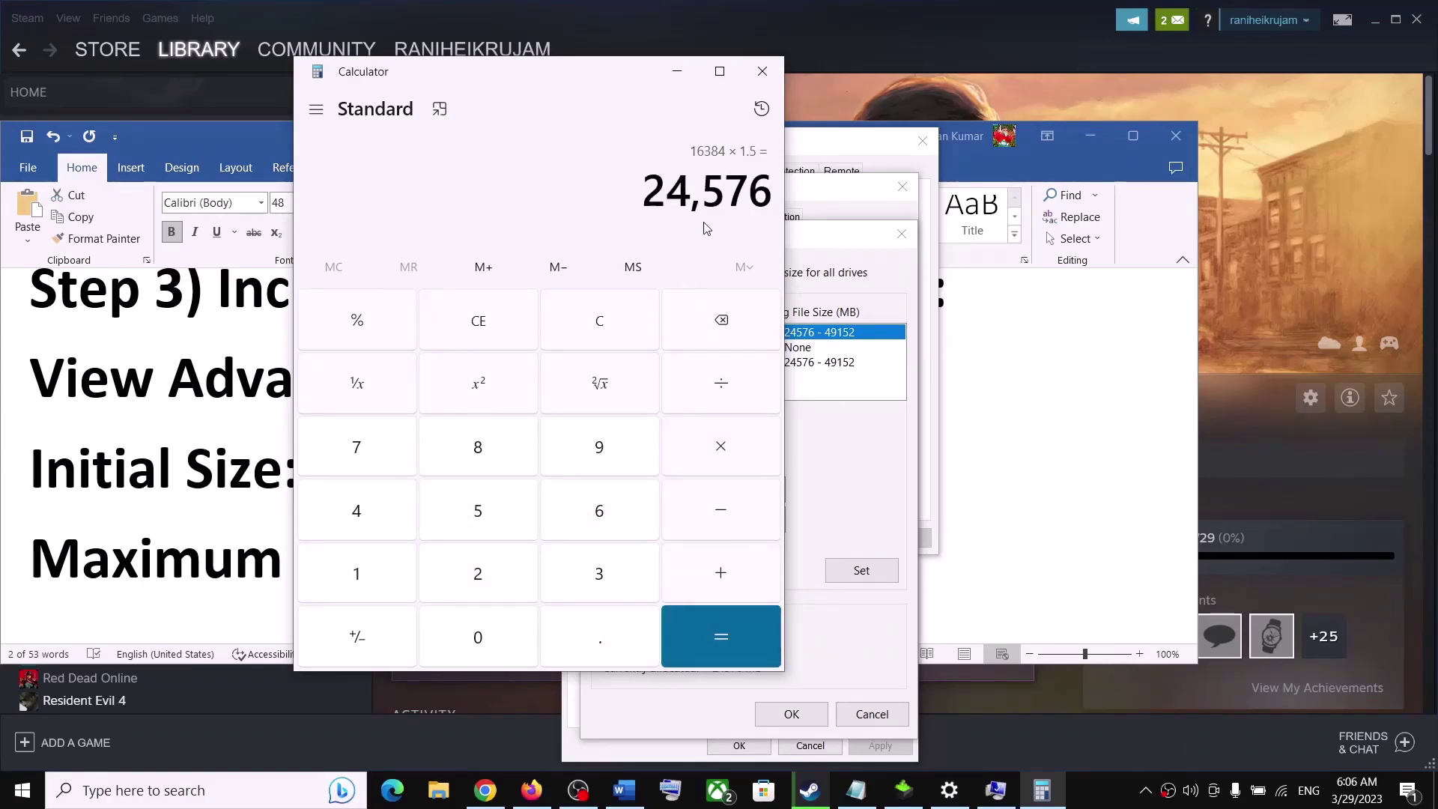
left_click(797, 498)
left_click_drag(783, 489, 712, 489)
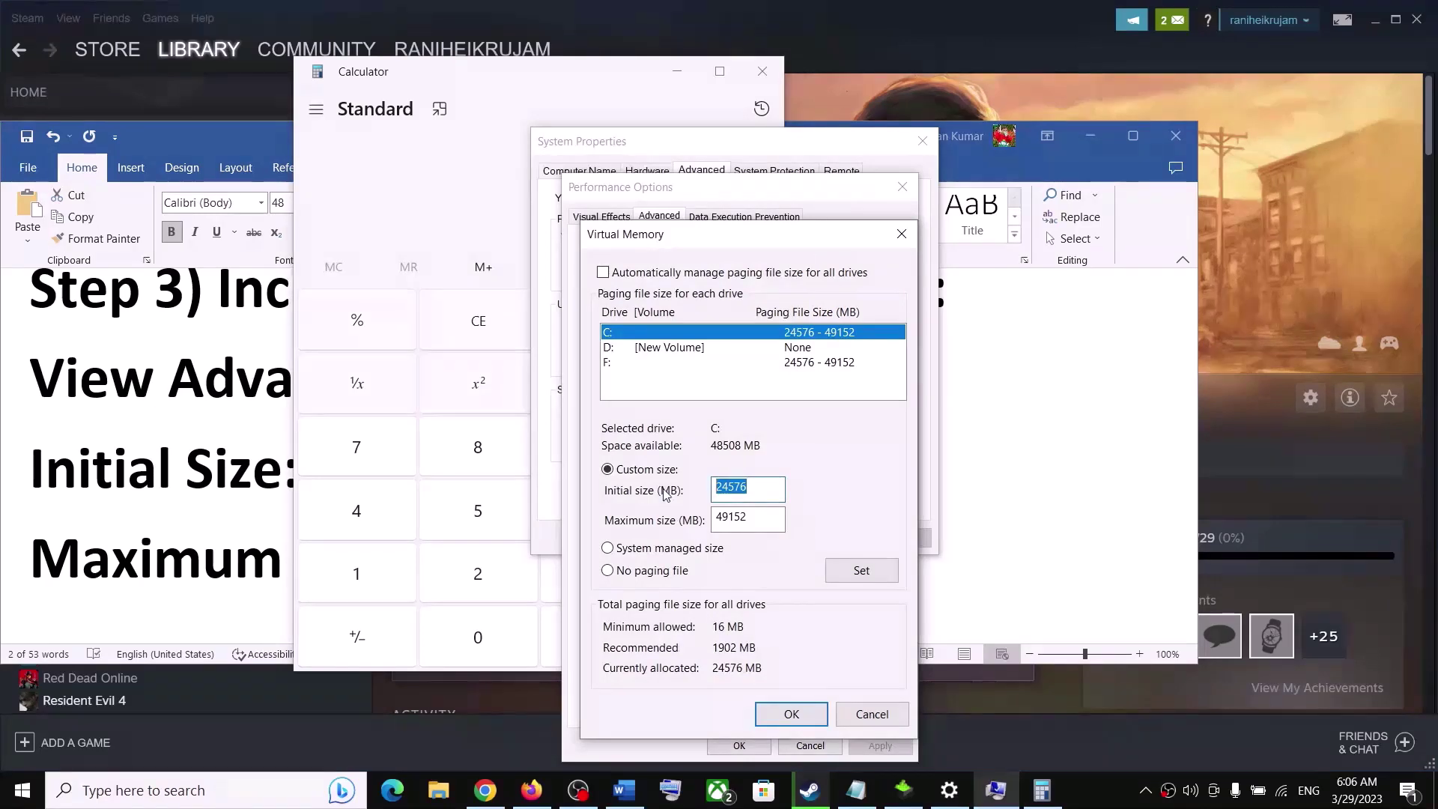
Step: Per the notes' 3 × Total RAM rule, compute 16384 × 3 = 49,152 in Calculator
left_click(259, 529)
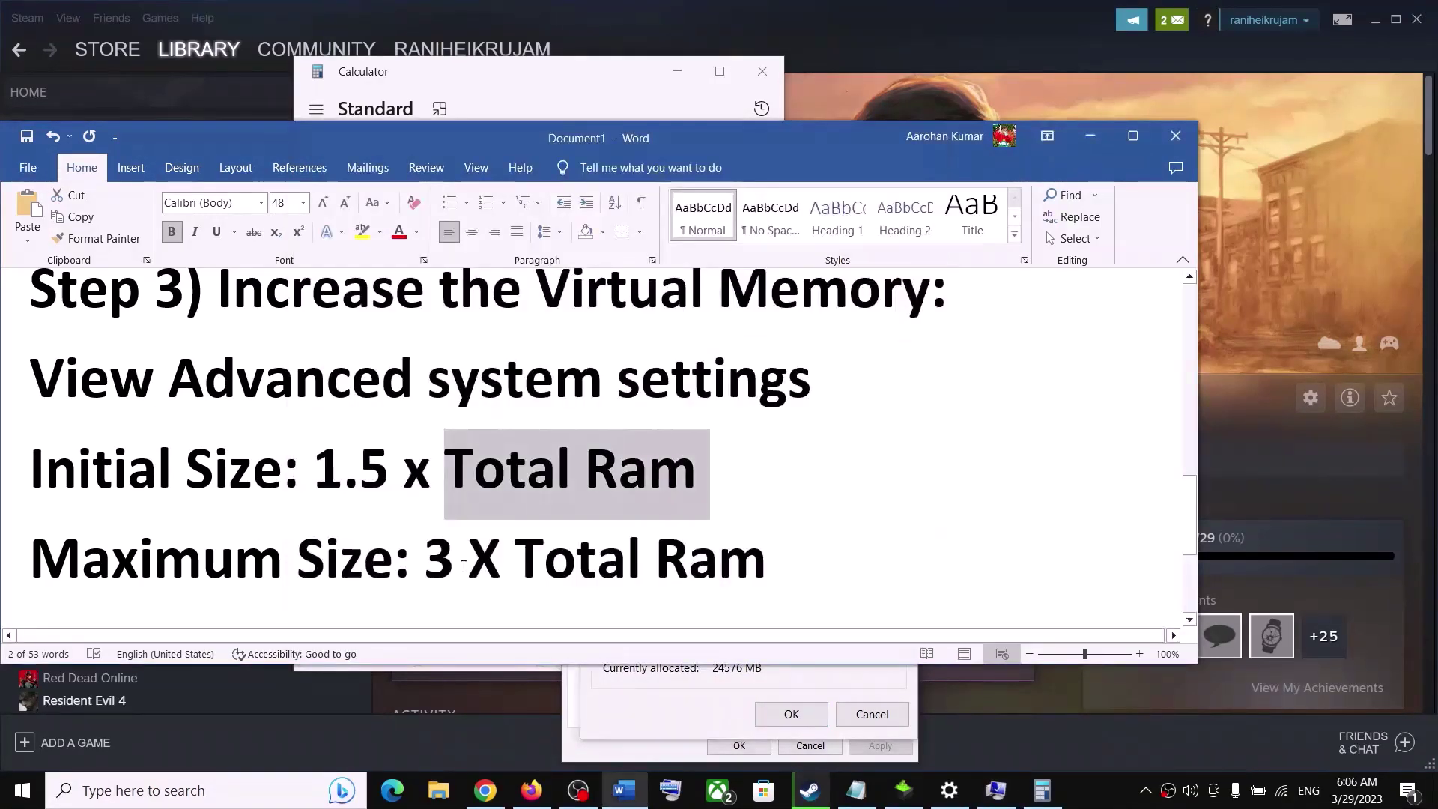
left_click_drag(426, 558, 767, 560)
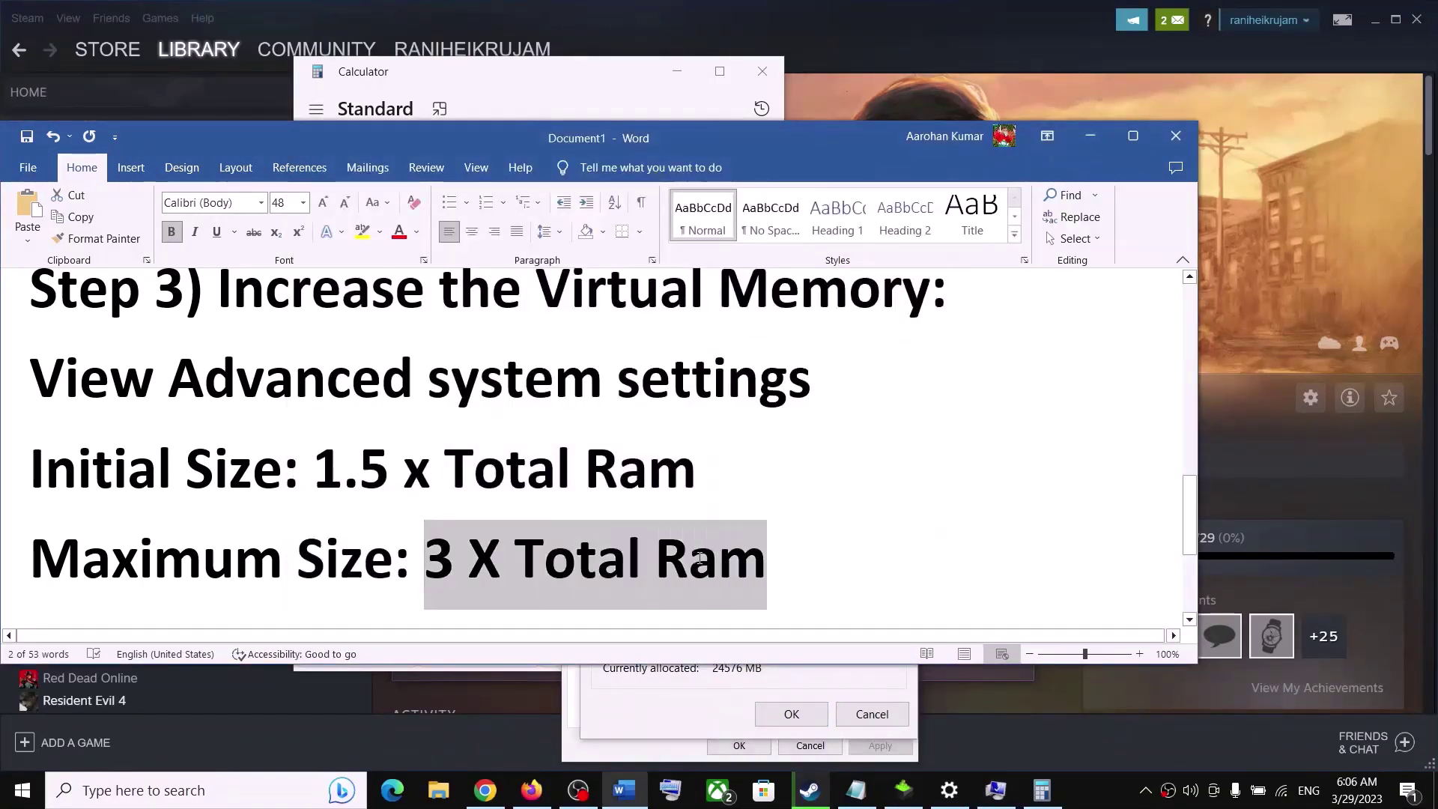
left_click(1041, 790)
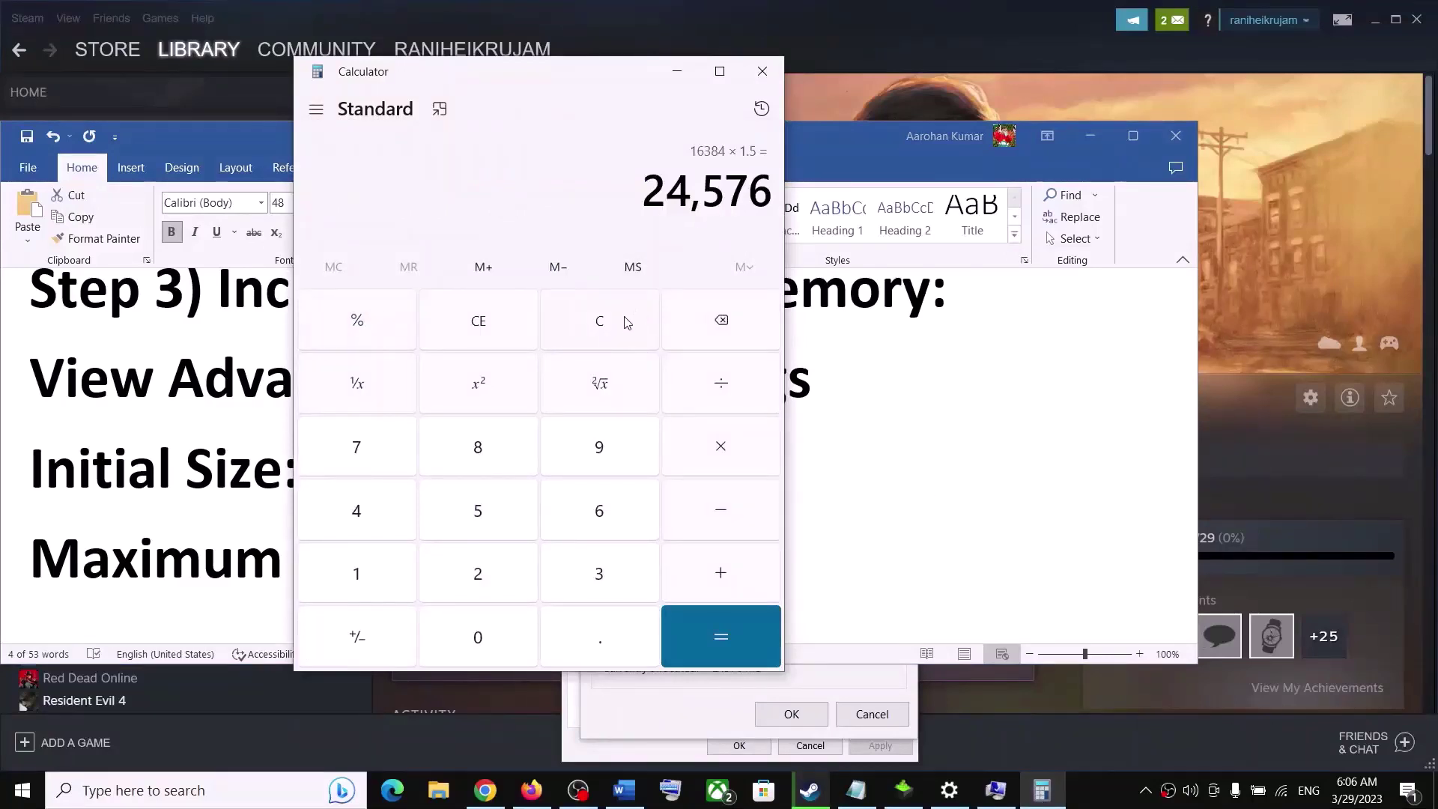
left_click(609, 330)
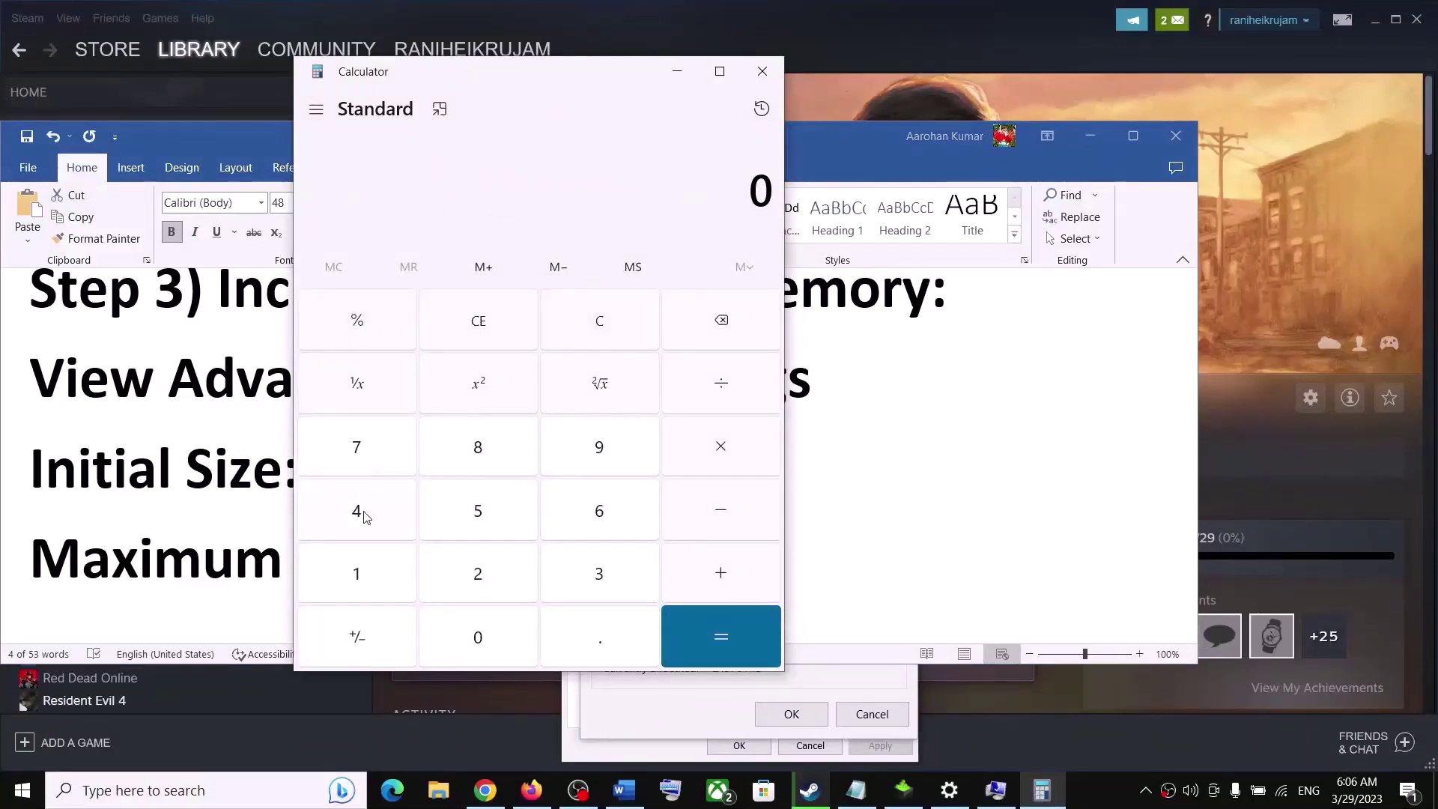
left_click(375, 581)
left_click(621, 520)
left_click(613, 578)
left_click(475, 470)
left_click(374, 528)
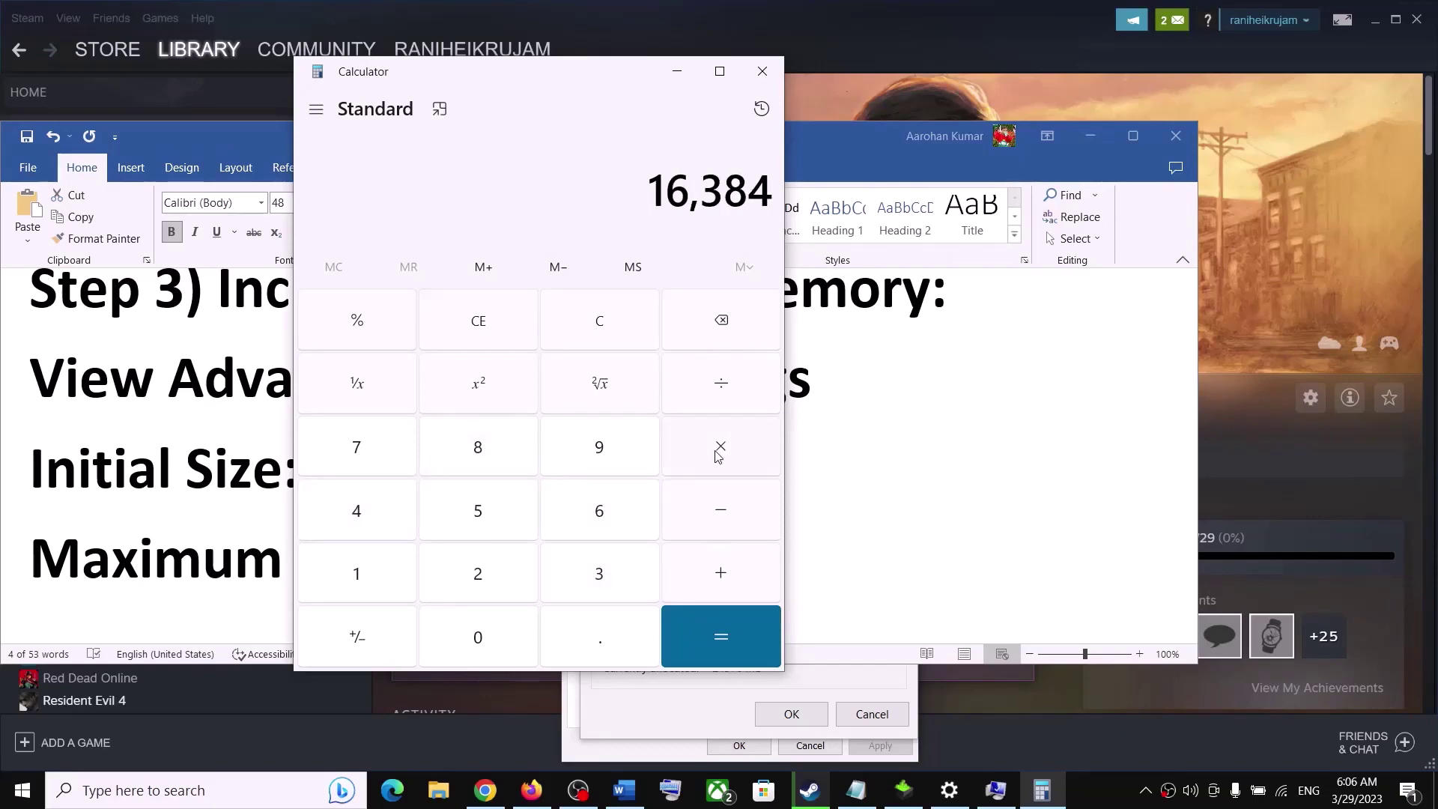
left_click(722, 456)
left_click(563, 586)
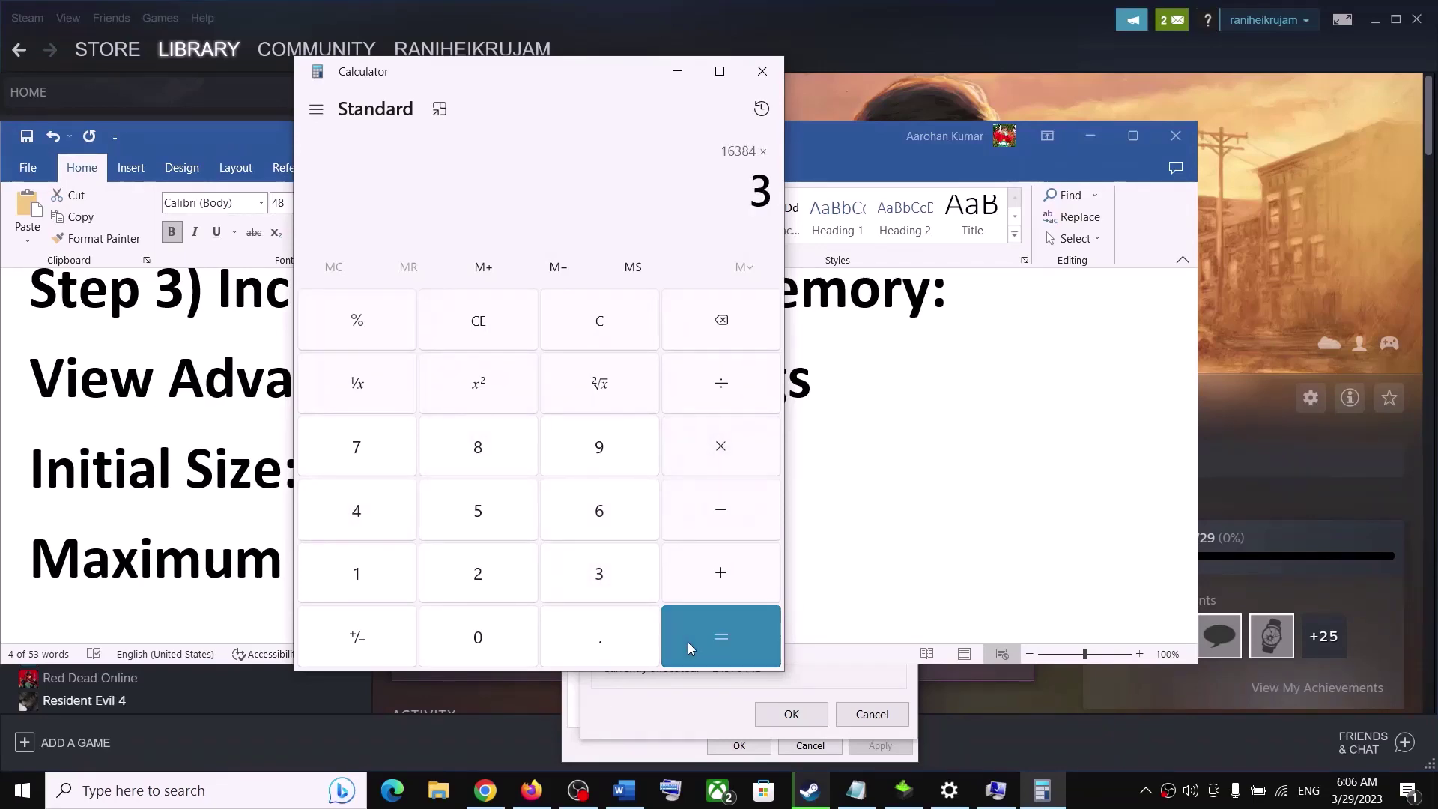
left_click(687, 642)
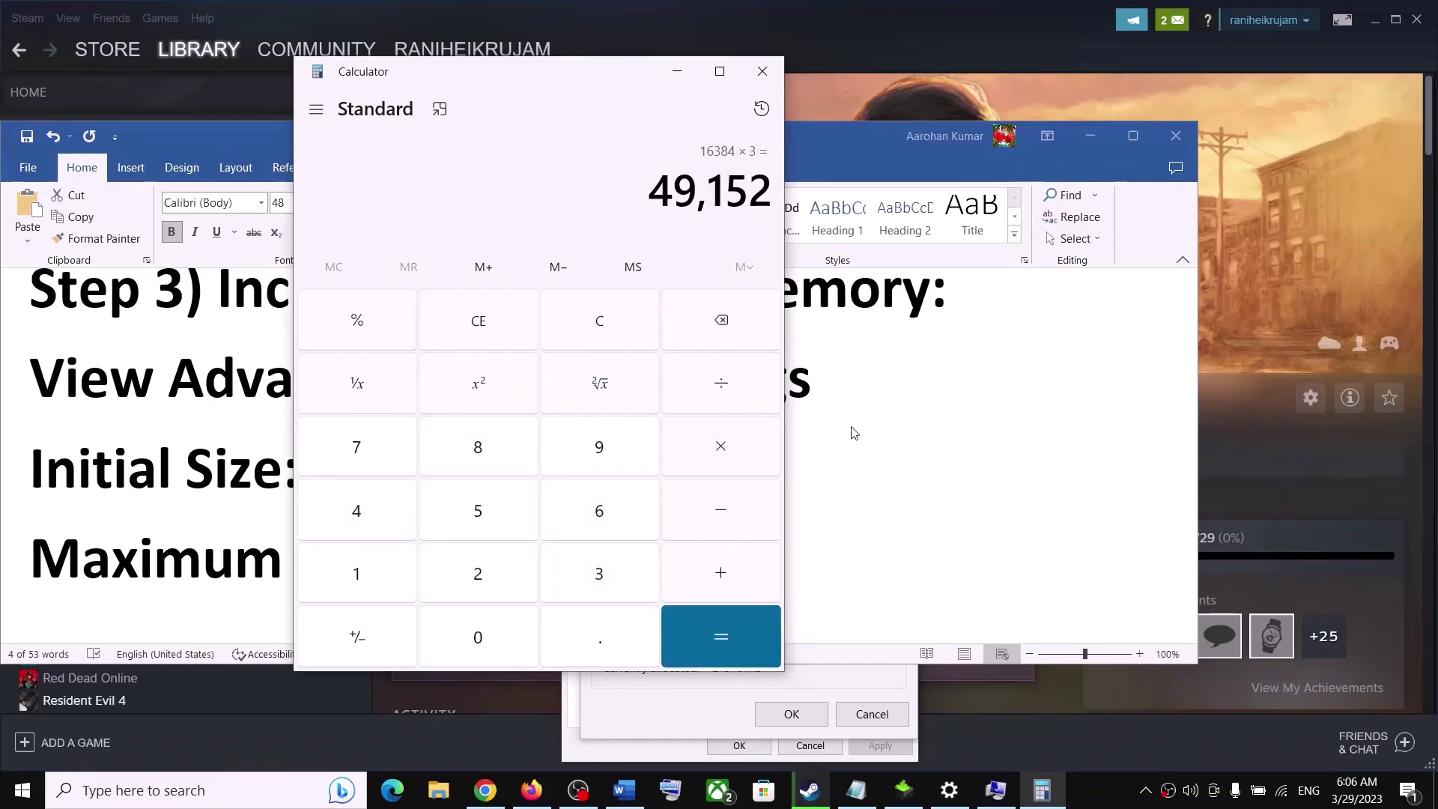
Step: Set drive C:'s paging file maximum to 49152 MB in Virtual Memory
left_click(807, 682)
key("Tab")
left_click(860, 571)
Step: Accept the warning and confirm Virtual Memory, Performance Options and System Properties with OK
left_click(805, 471)
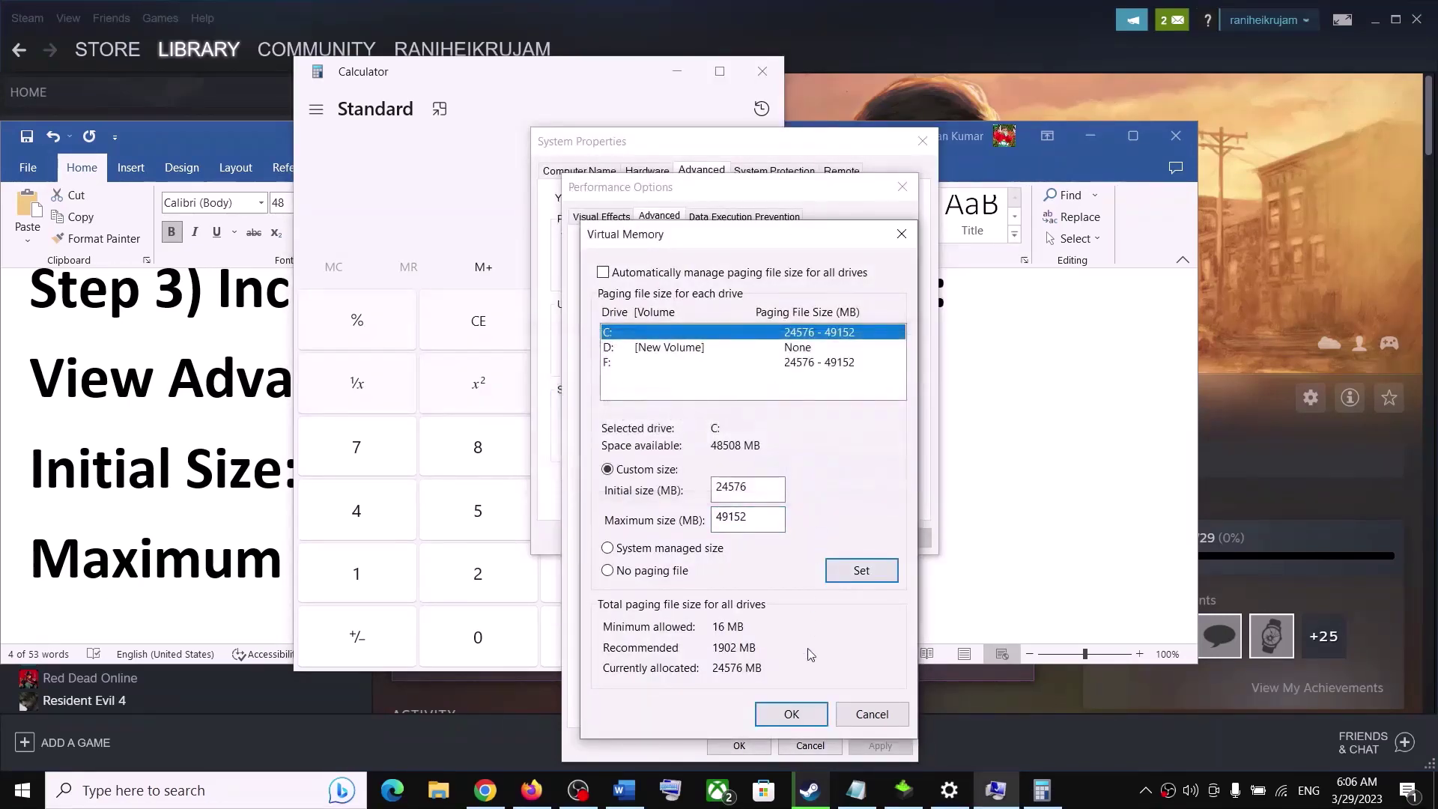
left_click(793, 716)
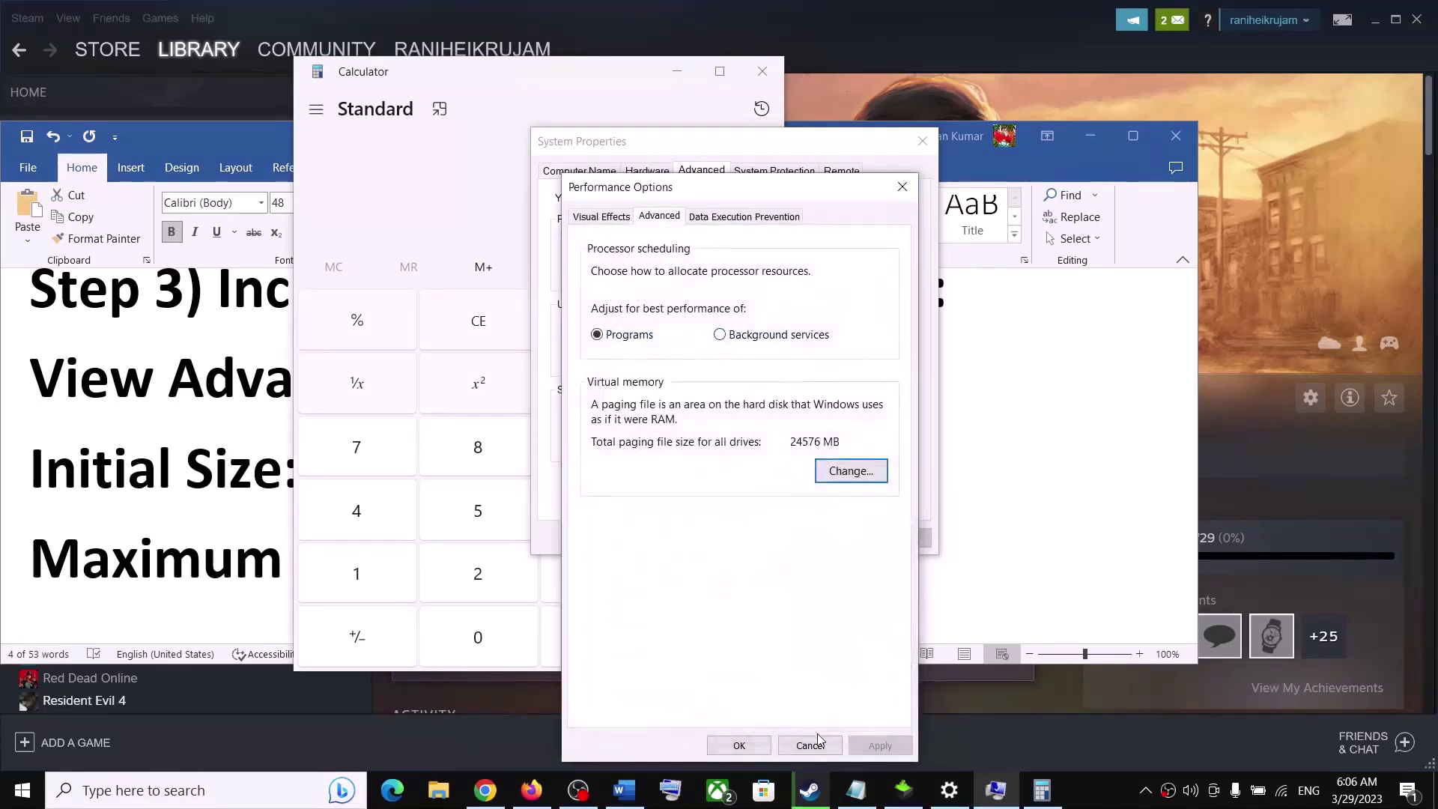
left_click(739, 745)
left_click(730, 535)
Step: Close Calculator and bring up the Start menu's power options for a restart
left_click(762, 71)
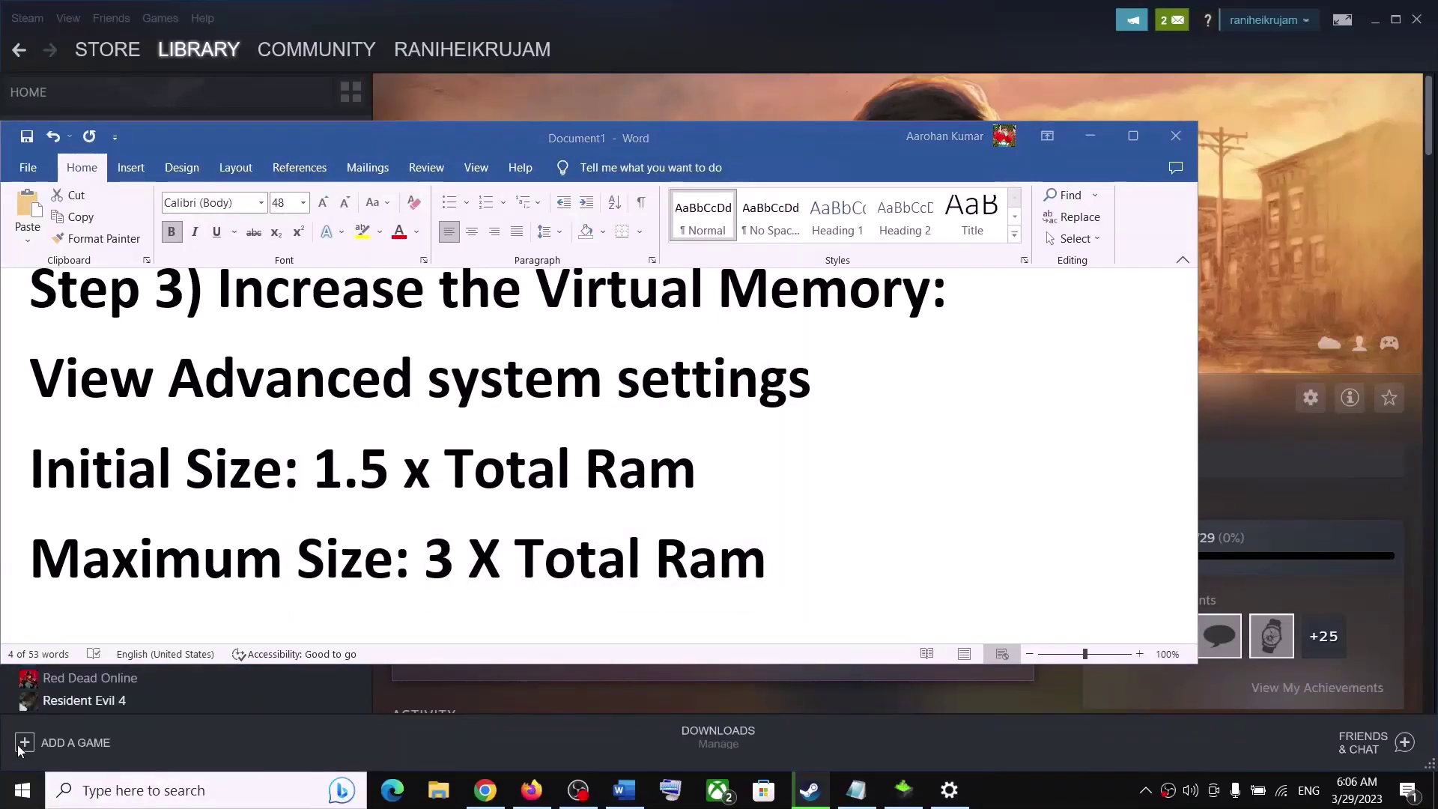
left_click(22, 790)
left_click(64, 750)
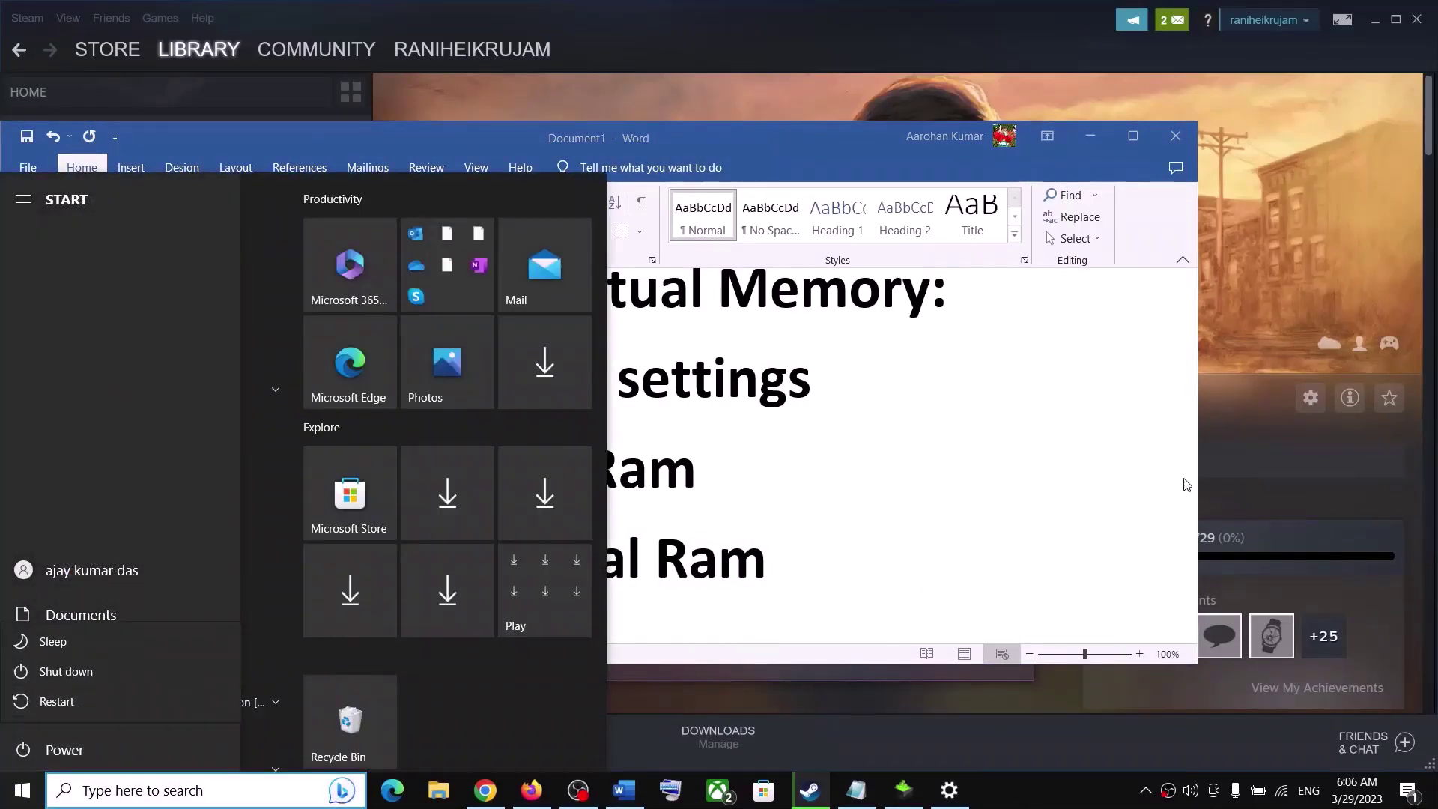
Step: Dismiss the Start menu and highlight Step 14's Windowed mode instruction in the Word notes
key("Escape")
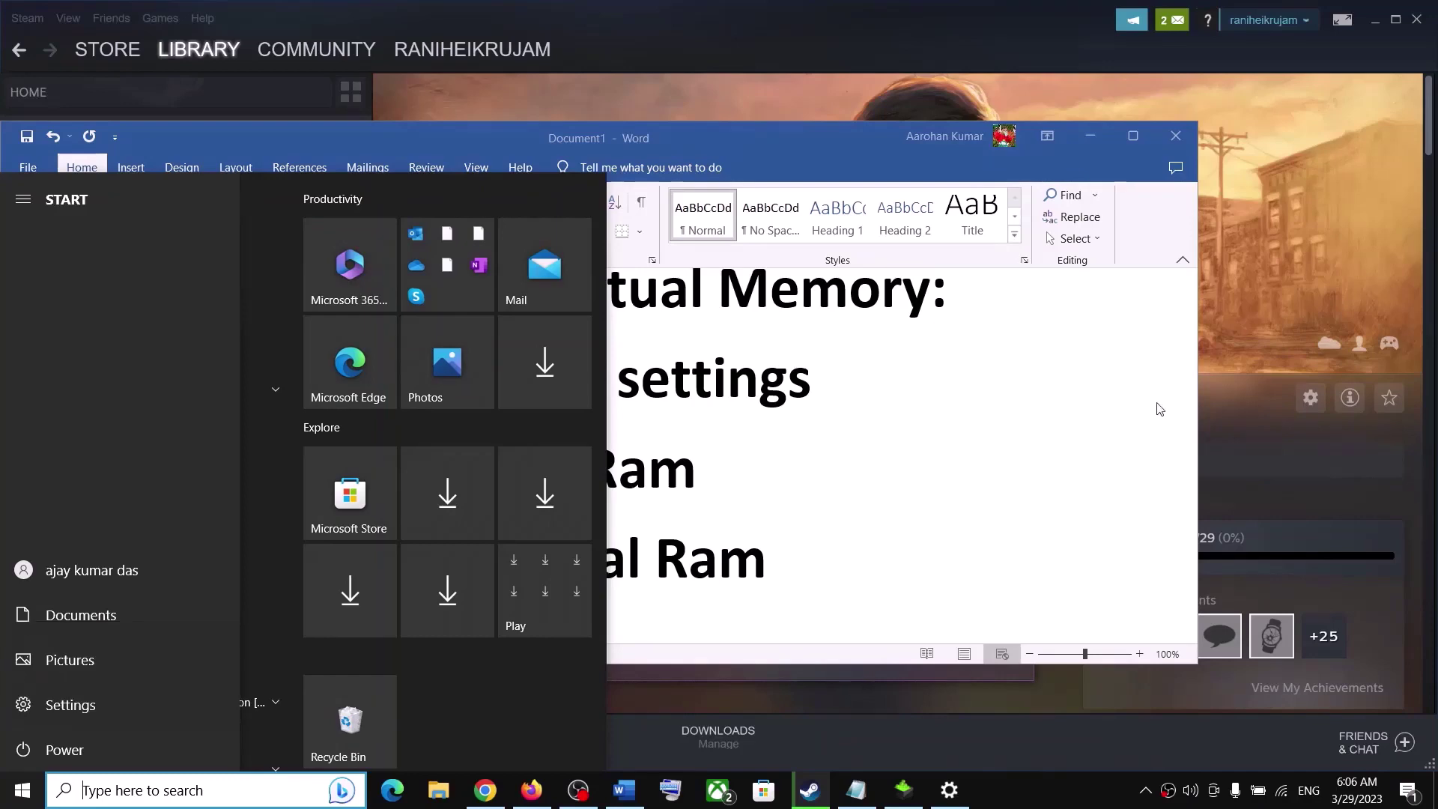
key("Escape")
scroll(617, 537, "down", 5)
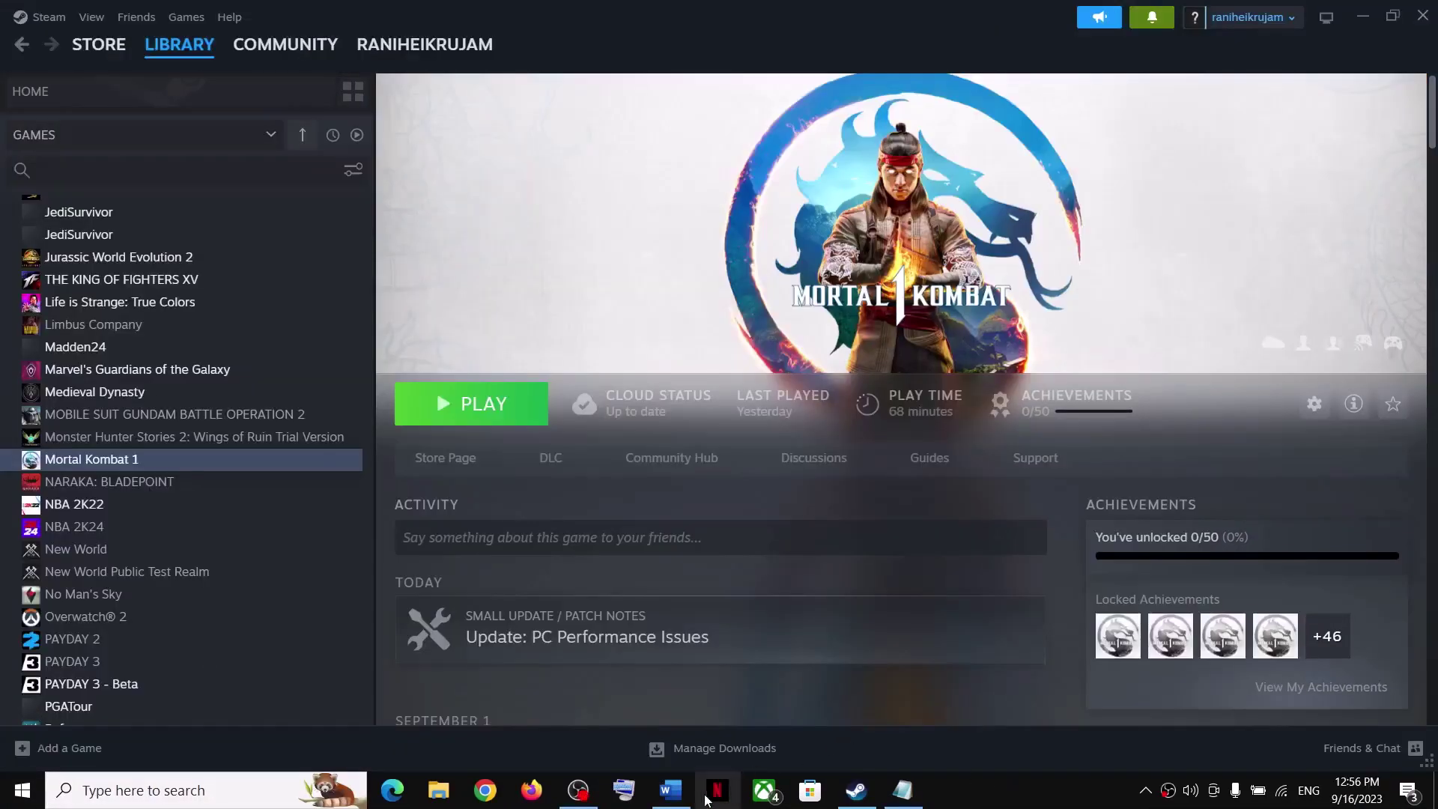
left_click(678, 793)
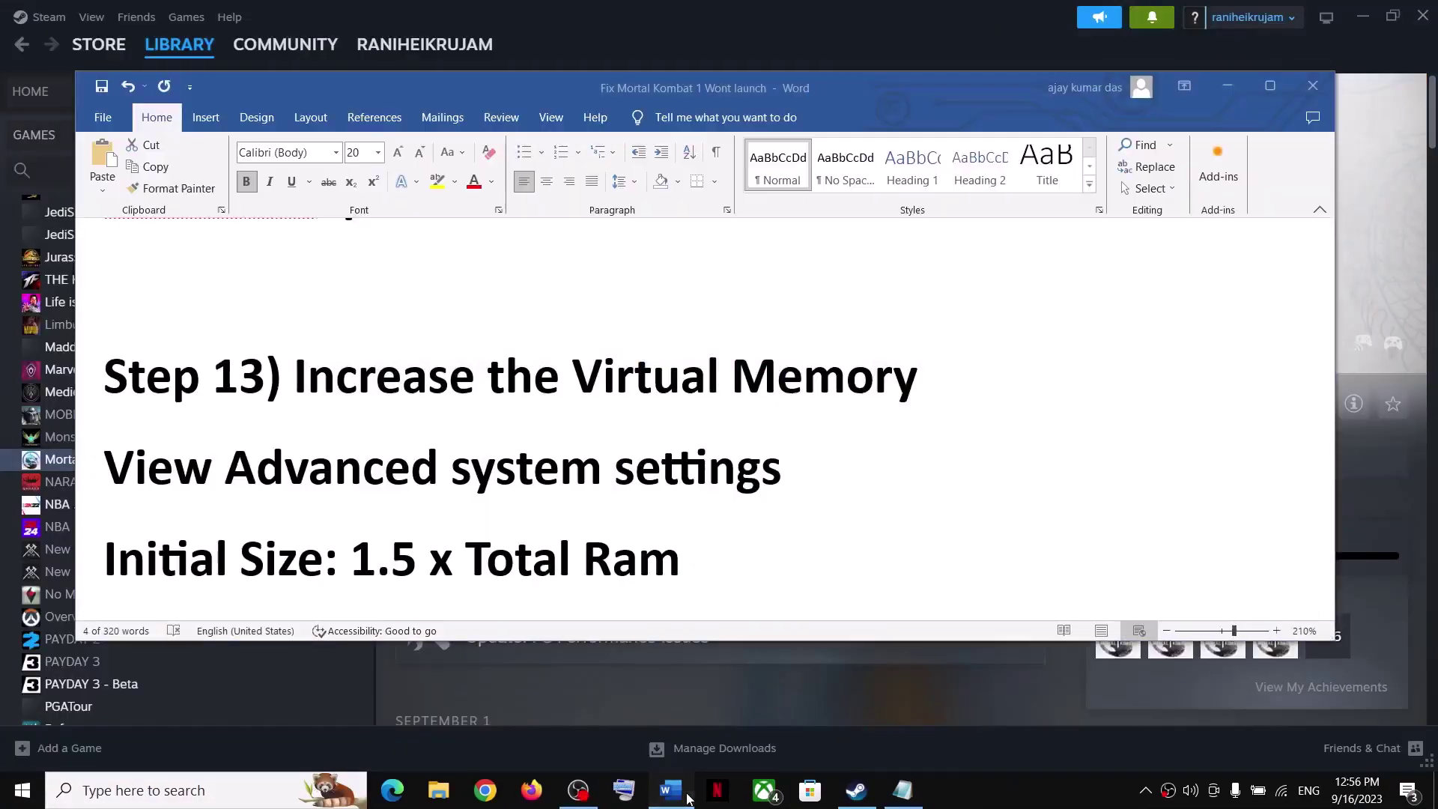
scroll(515, 493, "down", 5)
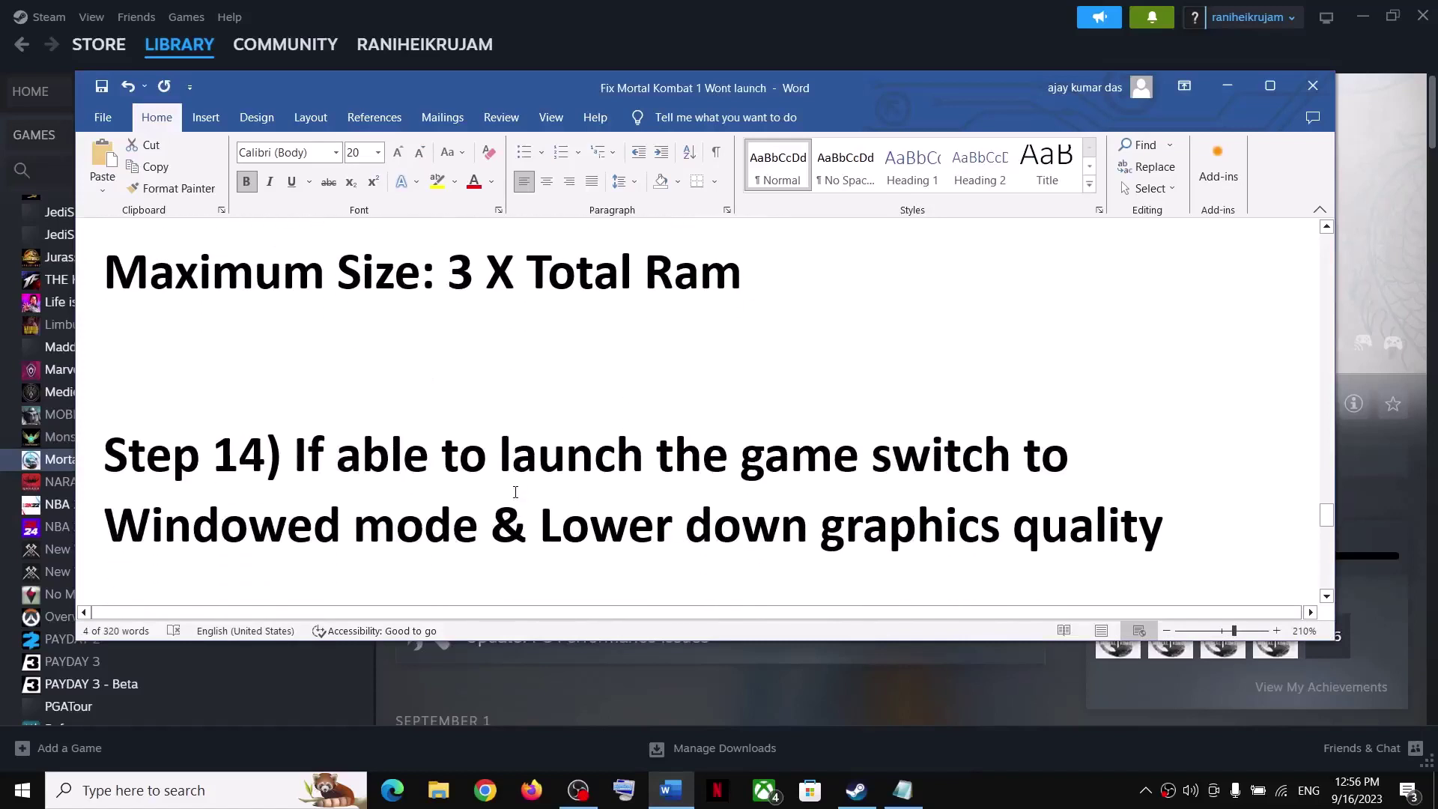
left_click_drag(351, 465, 470, 522)
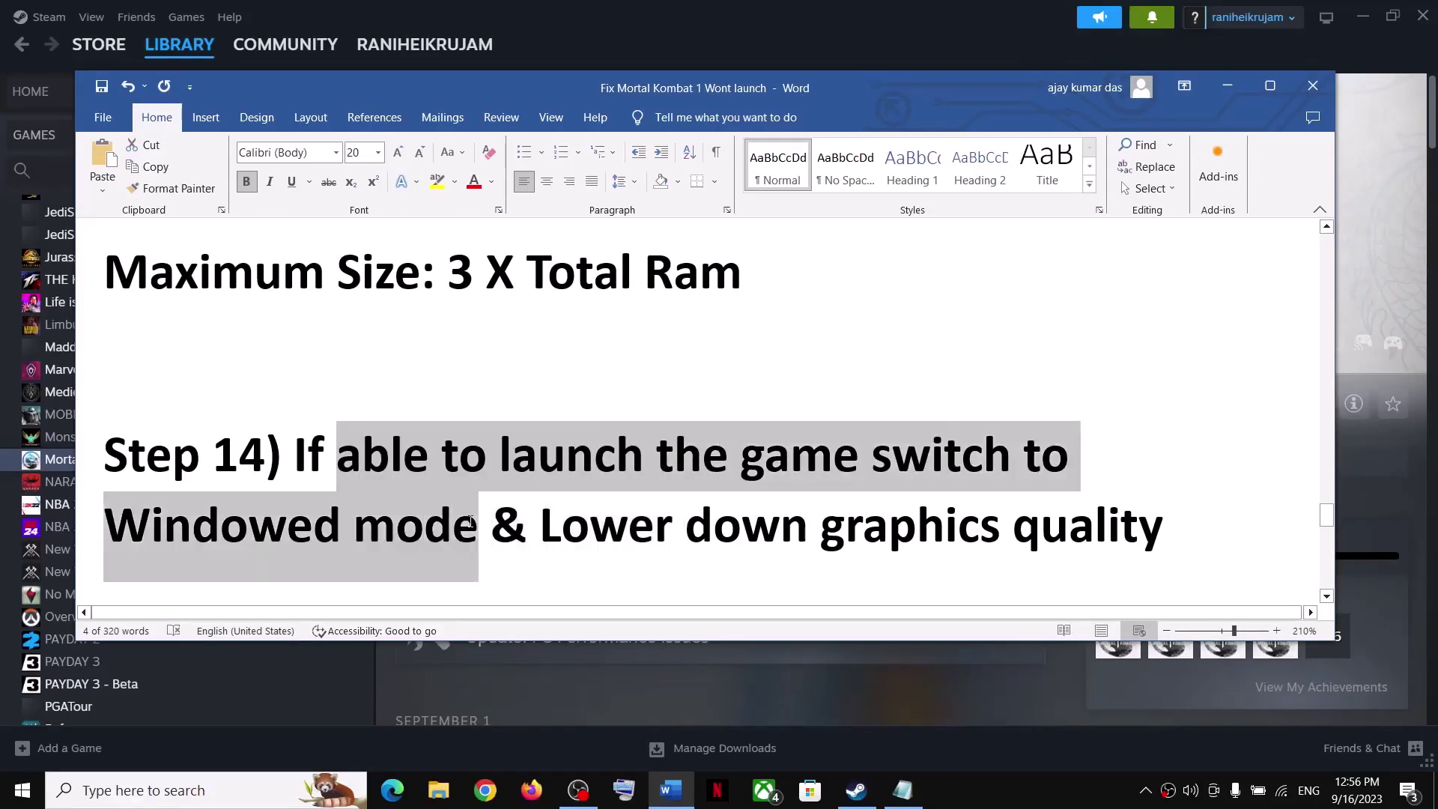
Step: Mark 'Lower down graphics quality', then select Step 15's full Visual C++ download link
left_click_drag(195, 524, 1165, 528)
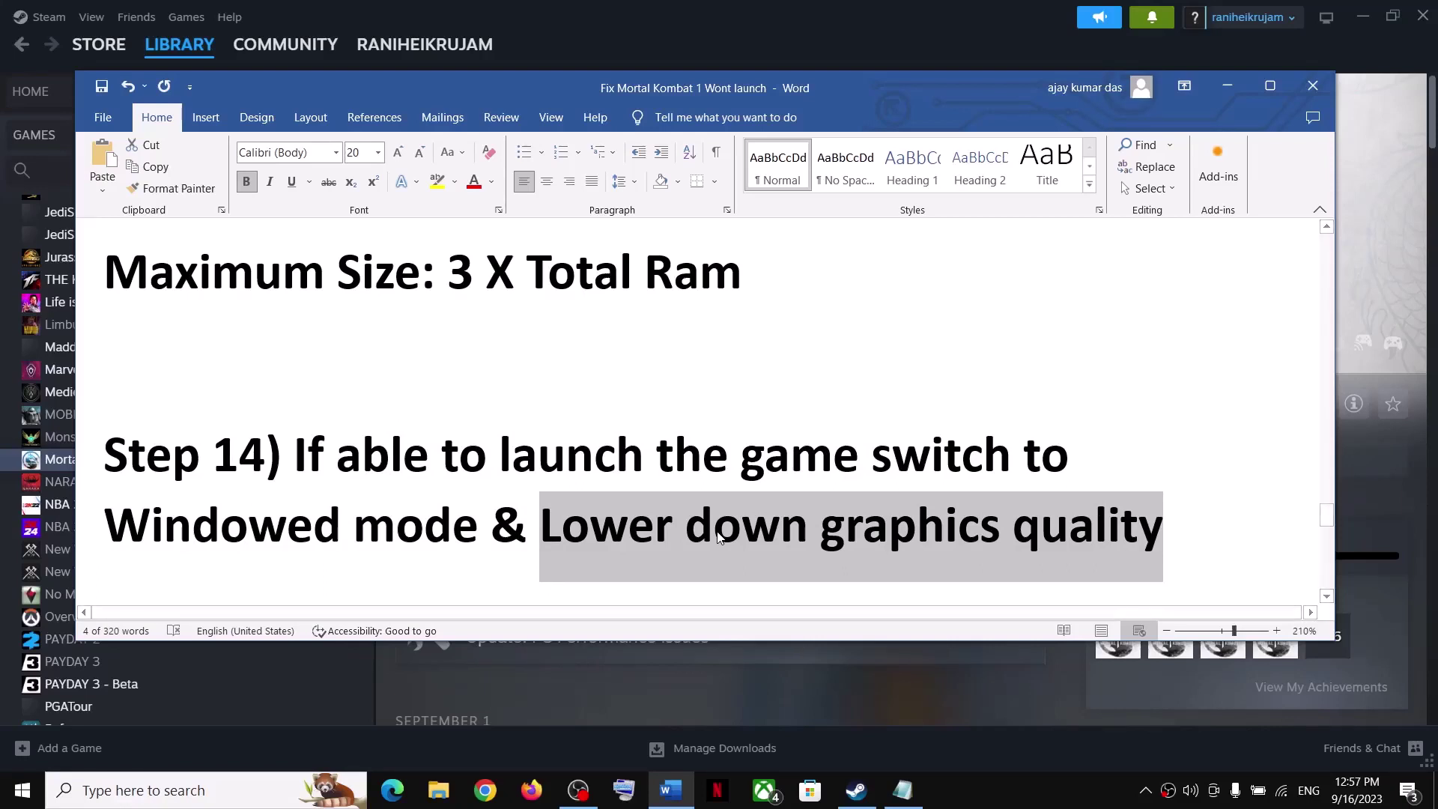
scroll(415, 495, "down", 5)
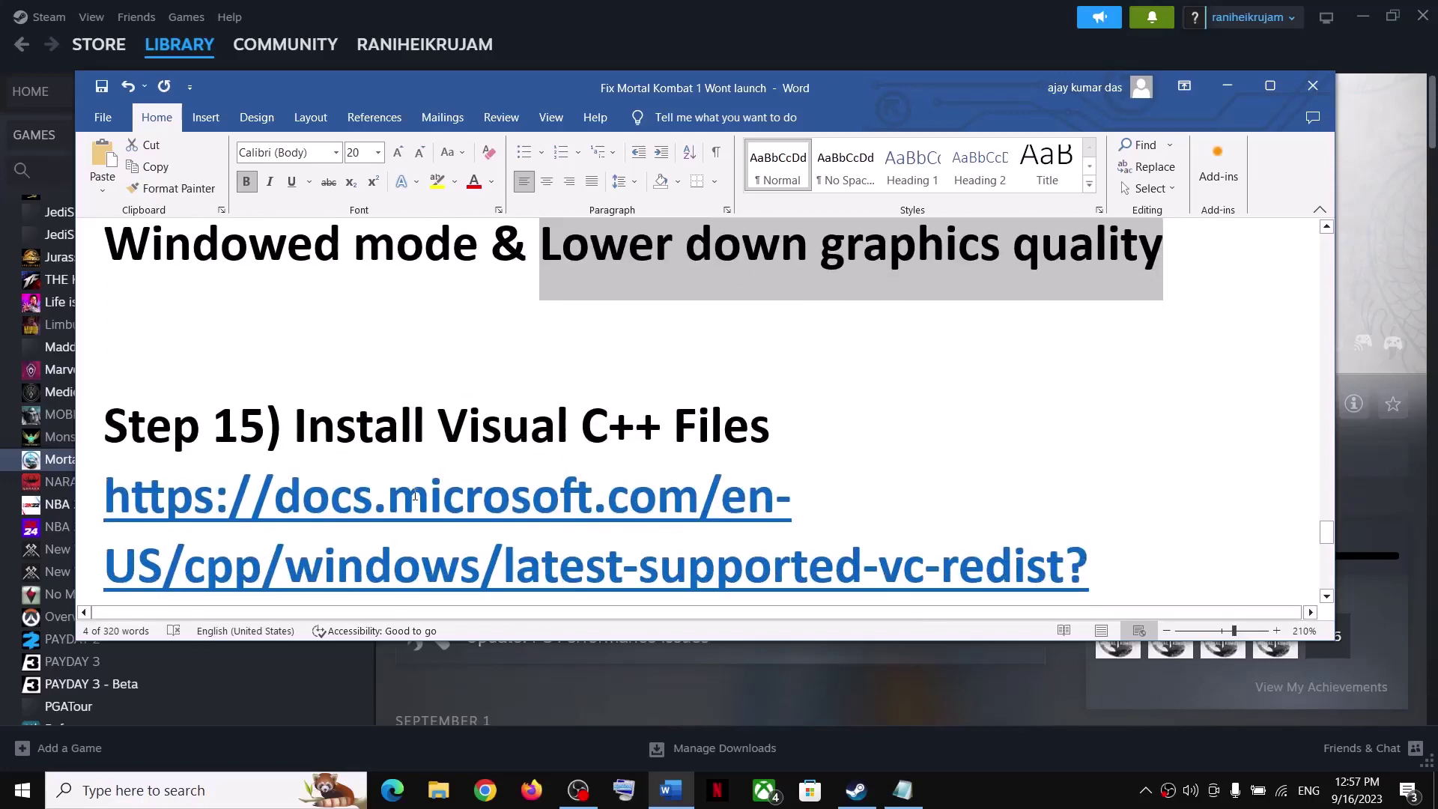
left_click_drag(438, 558, 103, 386)
key("ctrl+c")
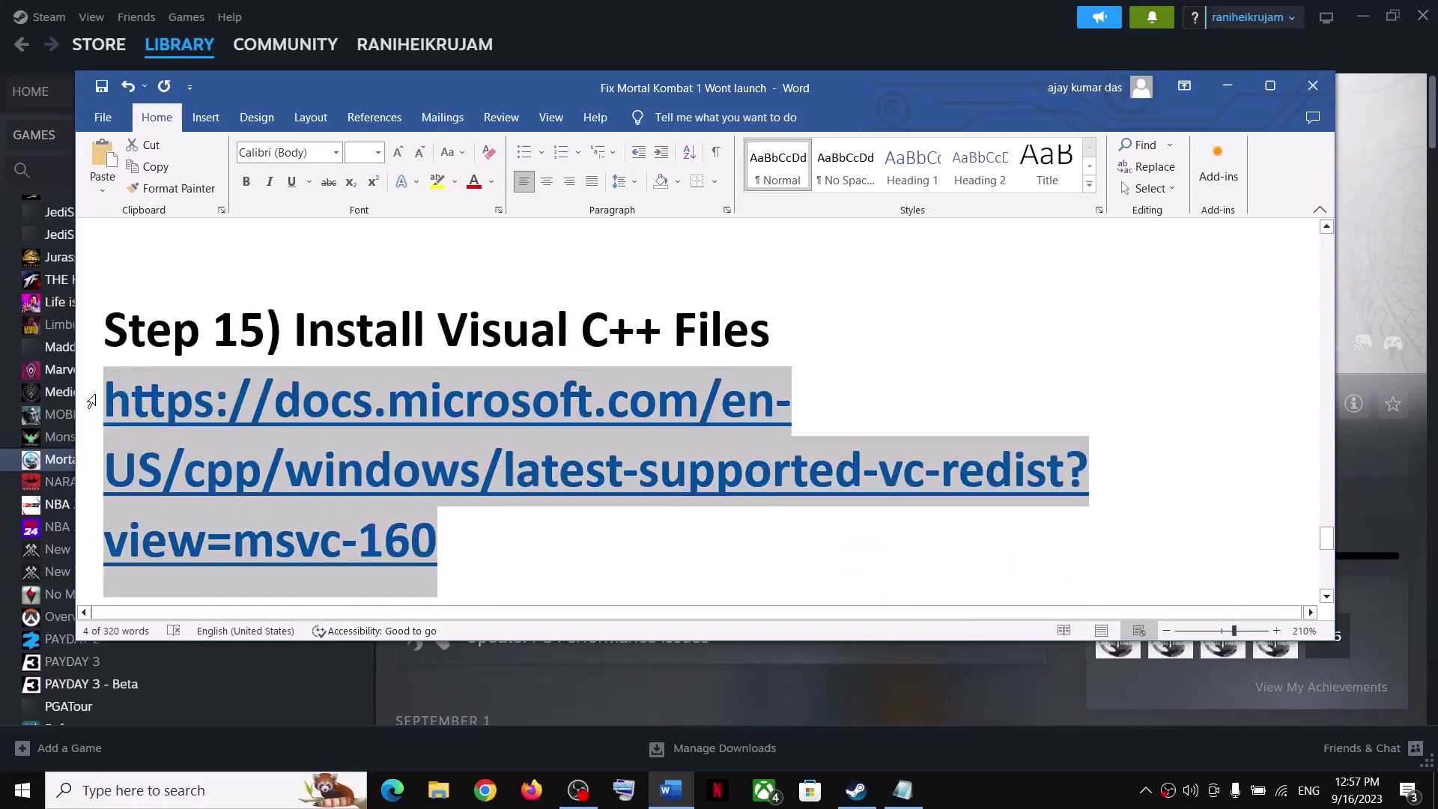
Step: Load the copied Visual C++ Redistributable link in Chrome and find the Visual Studio 2015–2022 section
left_click(486, 790)
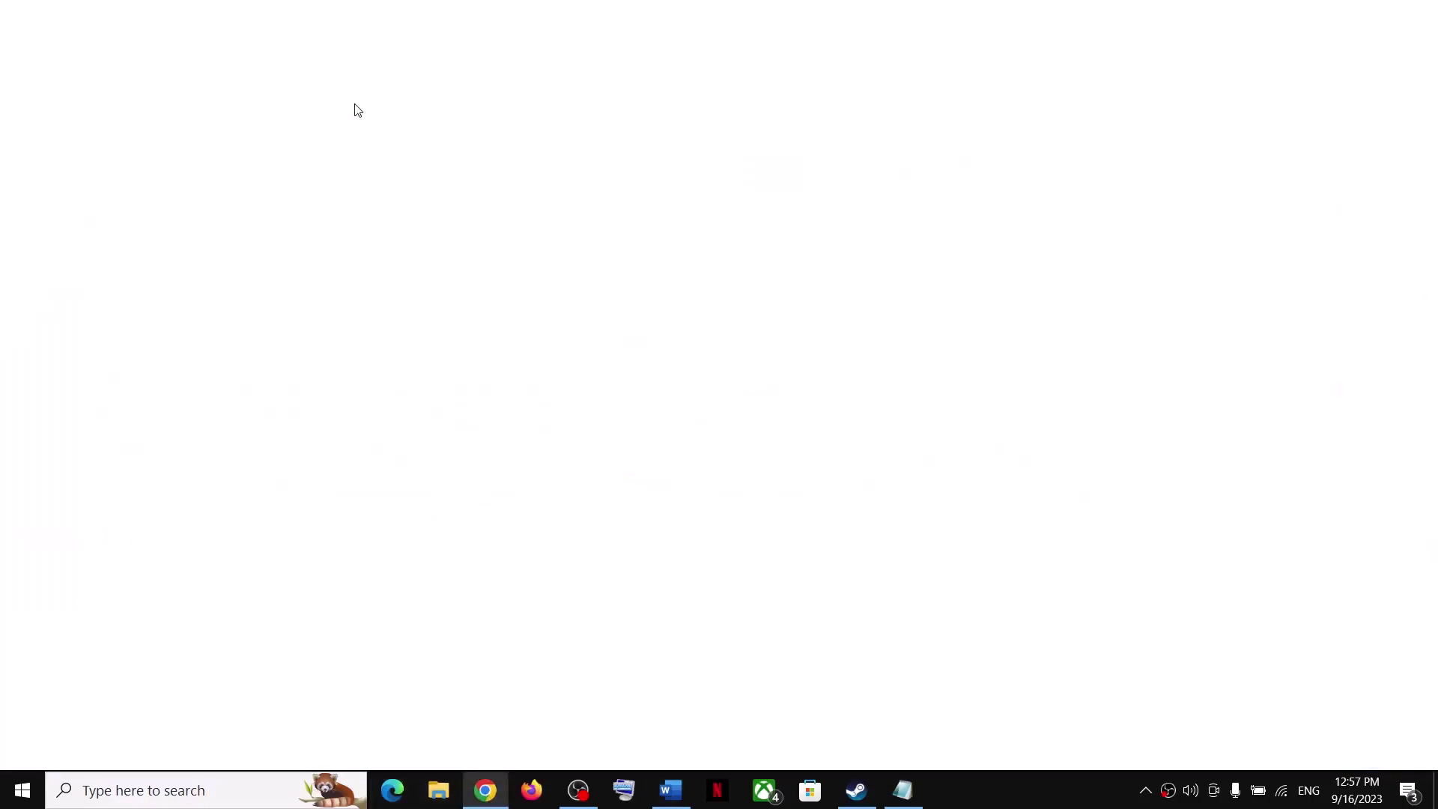
key("ctrl+v")
key("Return")
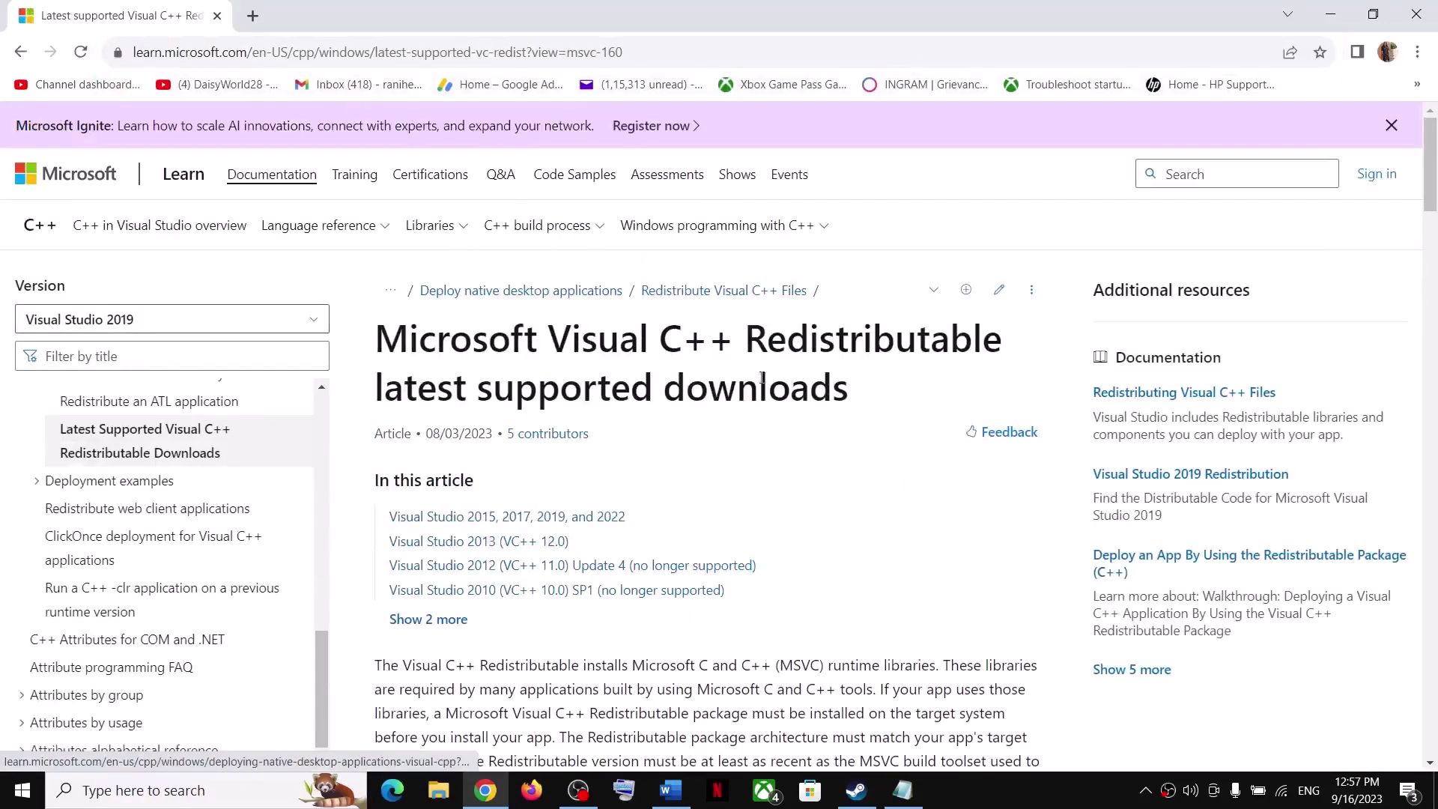
scroll(768, 411, "down", 7)
scroll(768, 411, "down", 1)
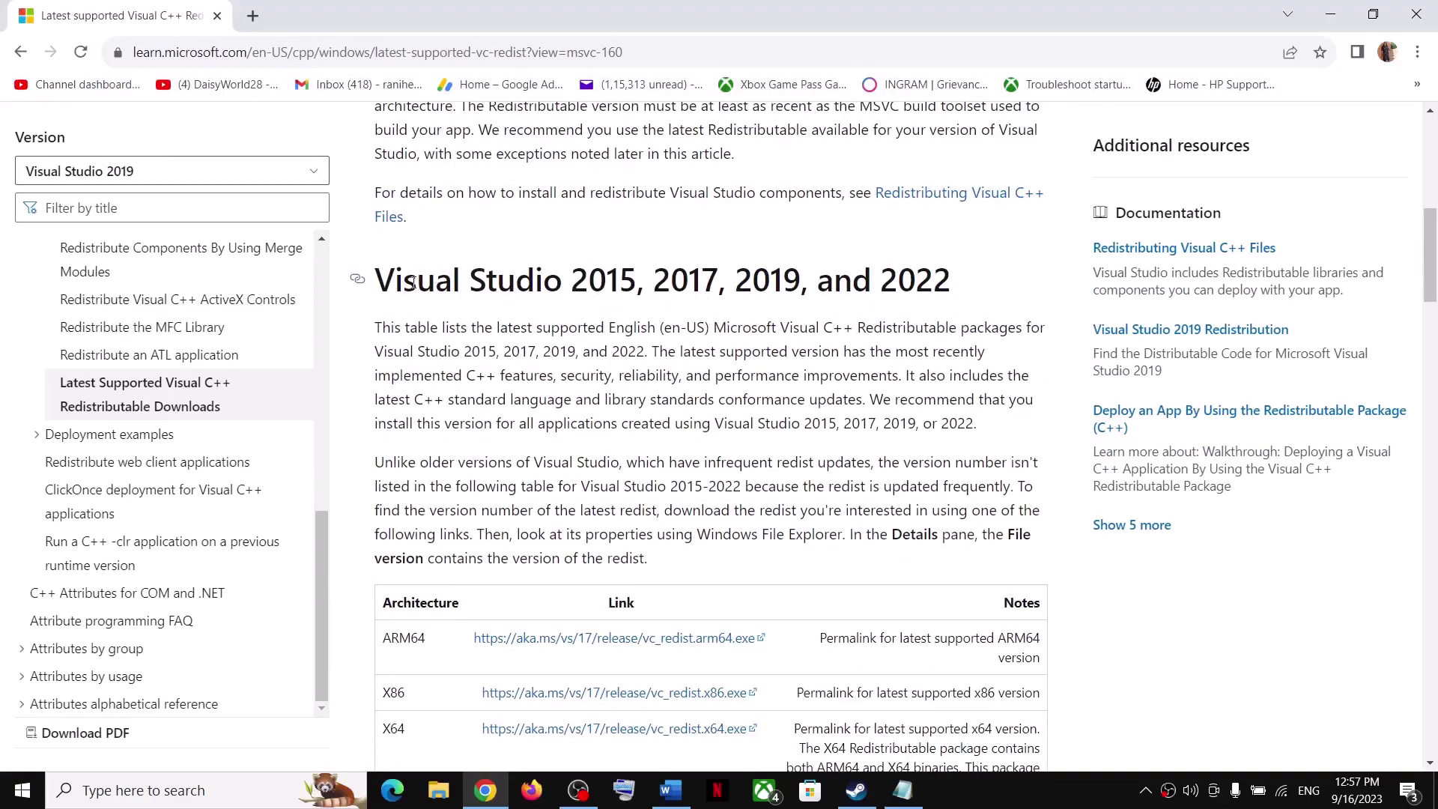
left_click_drag(413, 282, 952, 283)
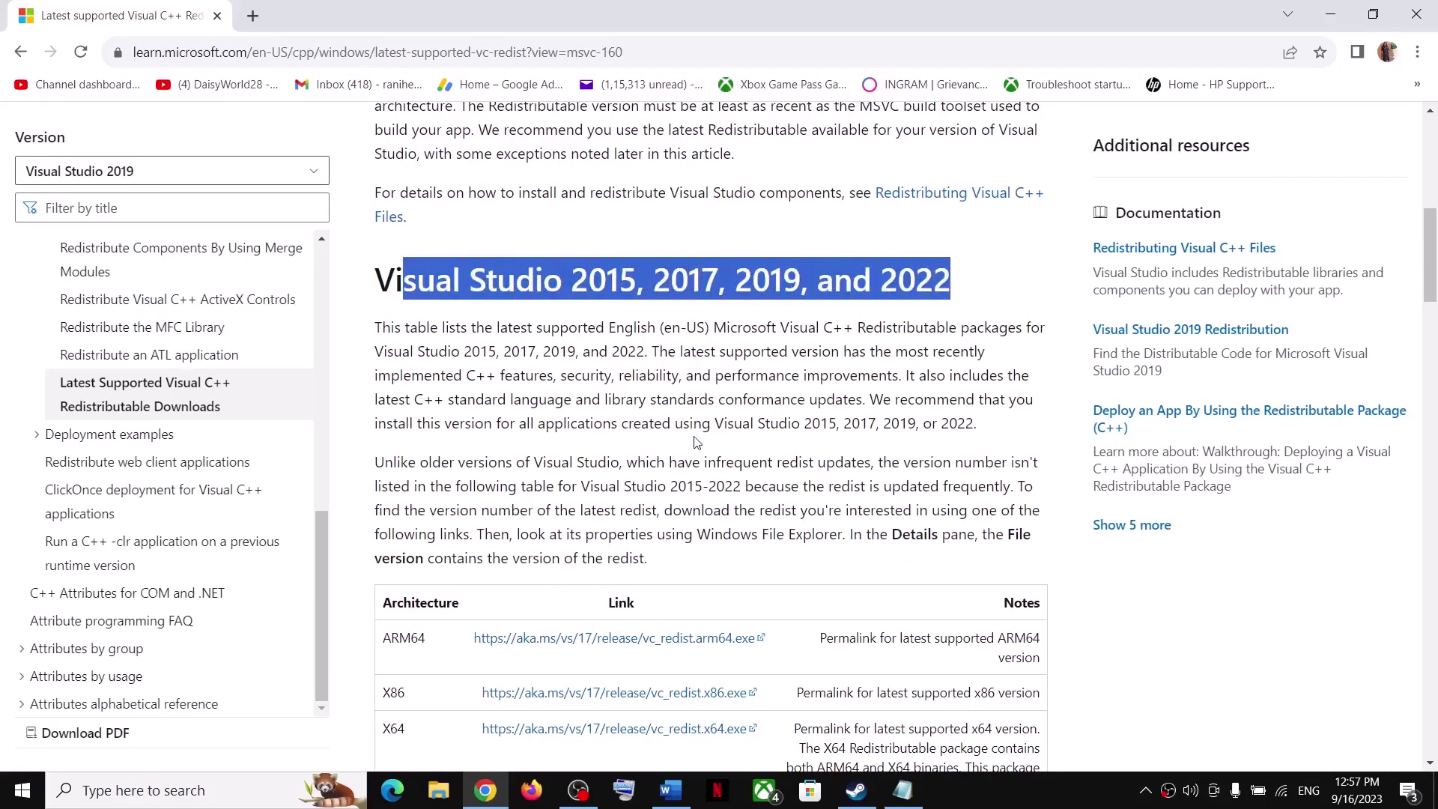
Step: Download the x86 and x64 redistributable installers and run the finished x86 one
scroll(442, 478, "down", 3)
left_click_drag(399, 509, 490, 509)
left_click(597, 521)
double_click(393, 542)
left_click(592, 543)
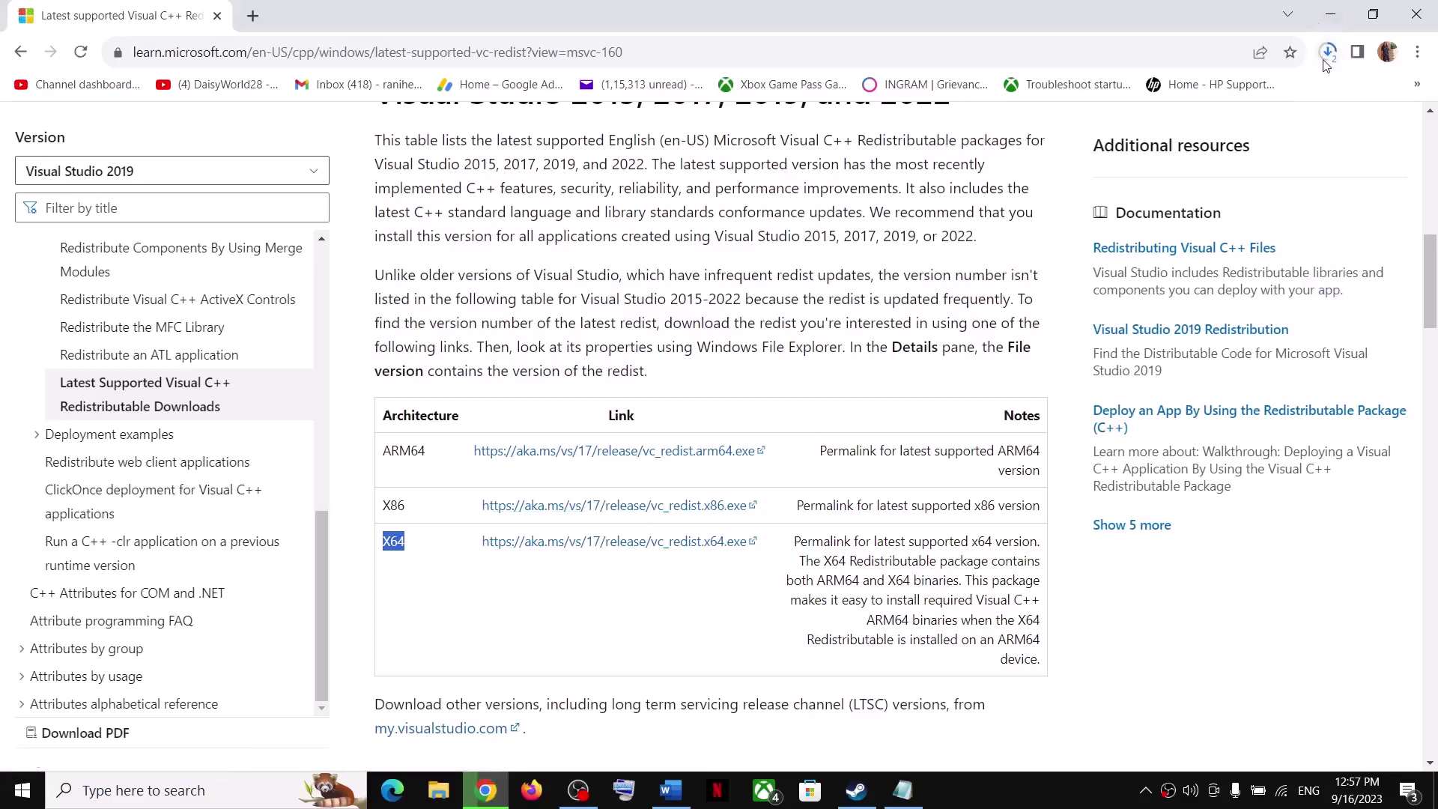
left_click(1327, 52)
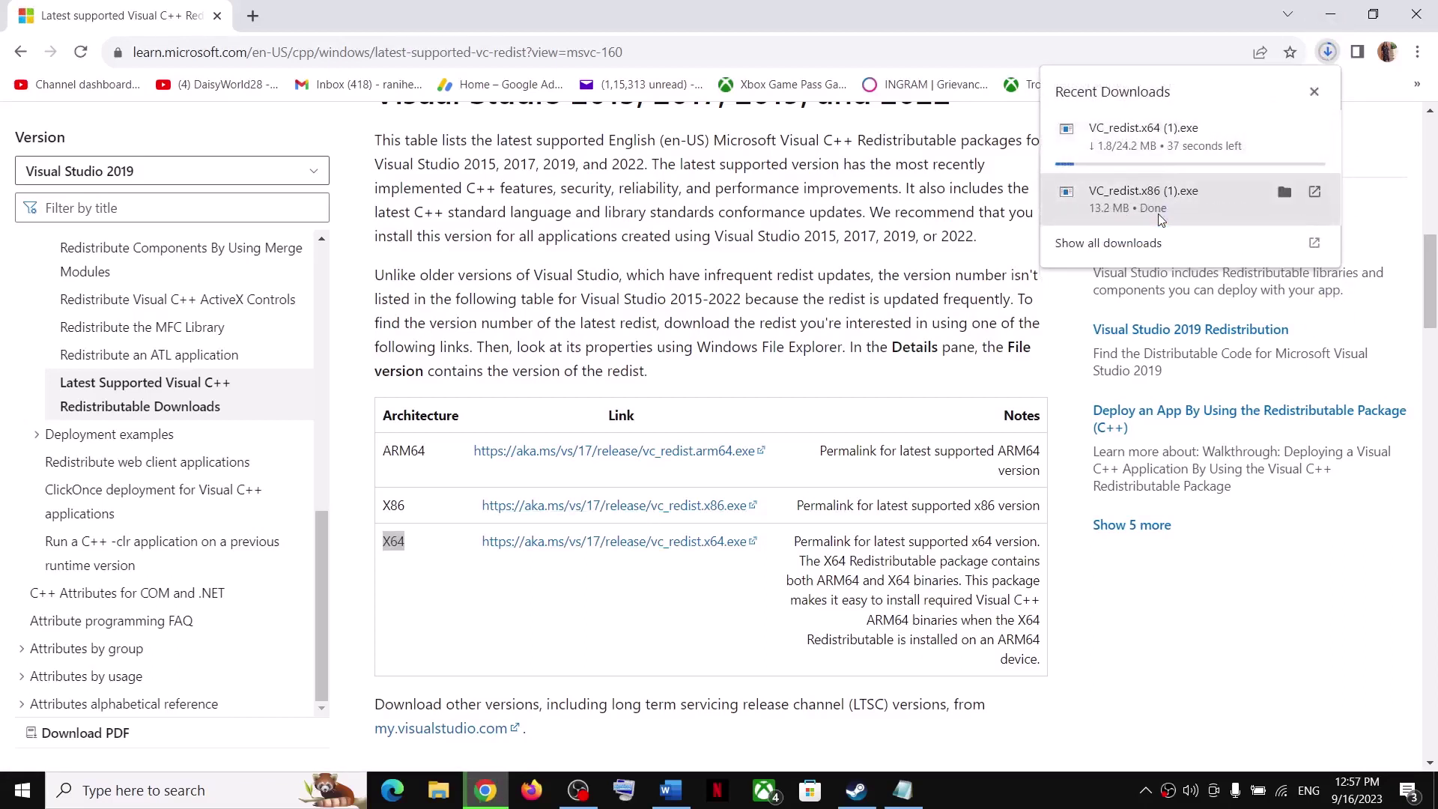
left_click(1152, 218)
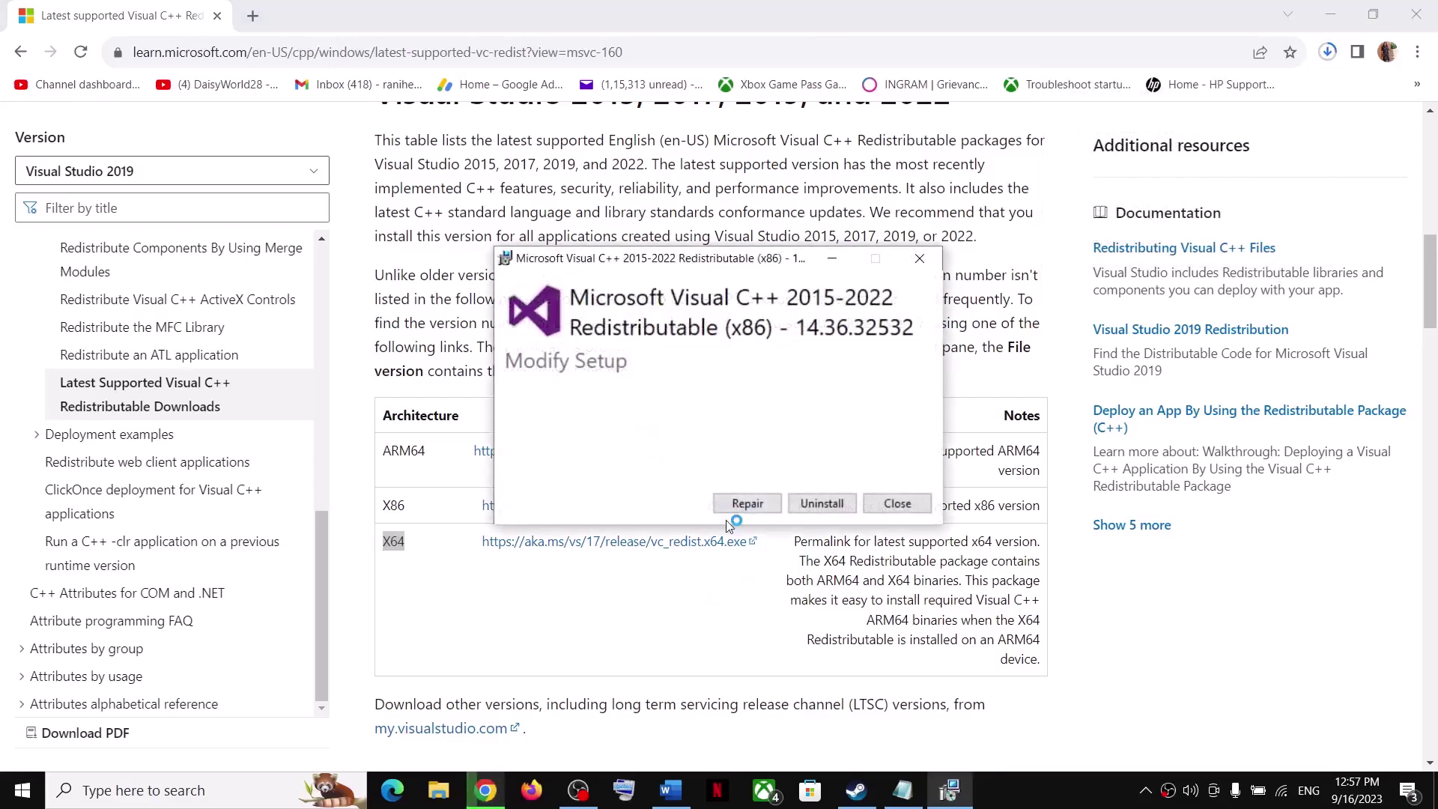
Step: Repair the x86 and x64 Visual C++ 14.36.32532 redistributables
left_click(738, 504)
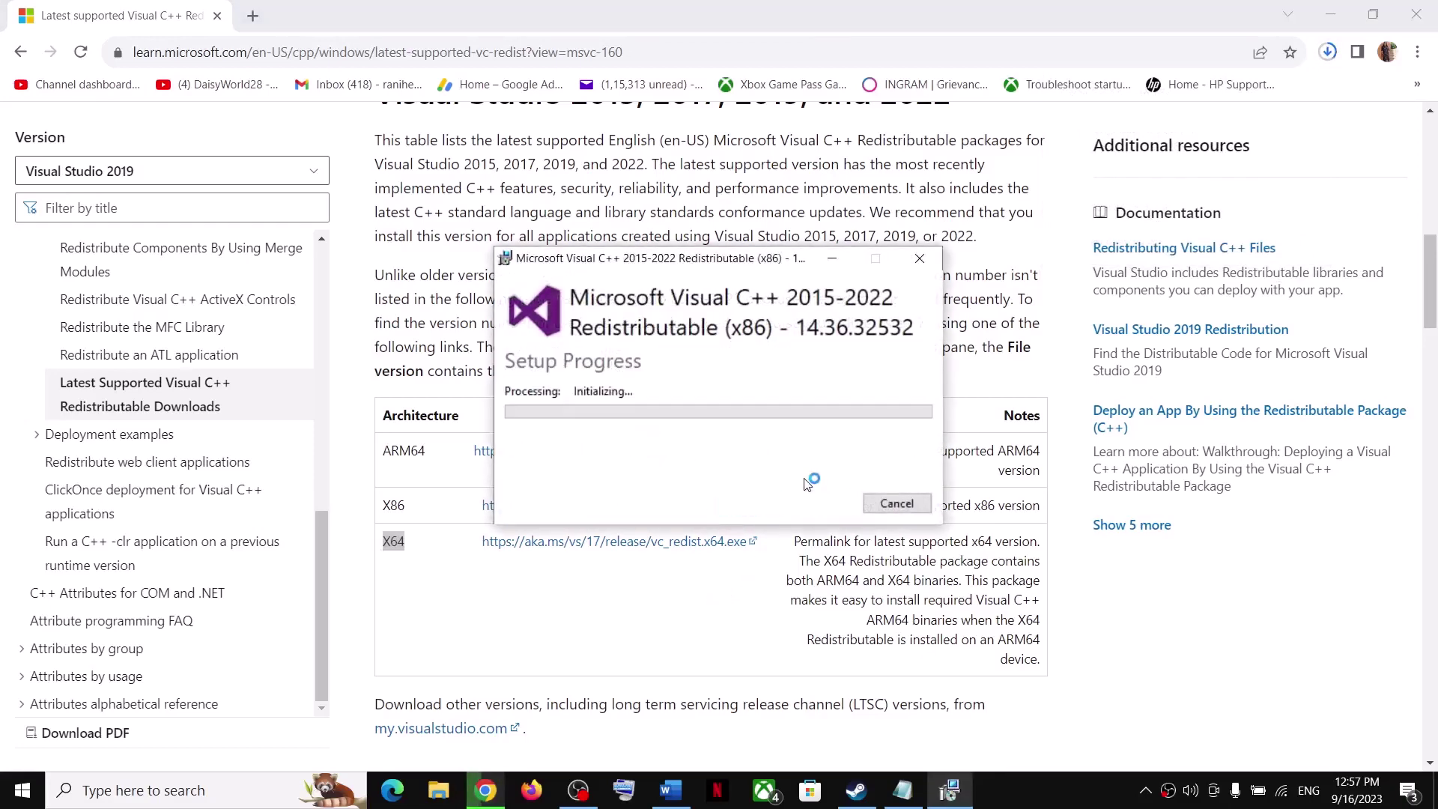
left_click(1328, 51)
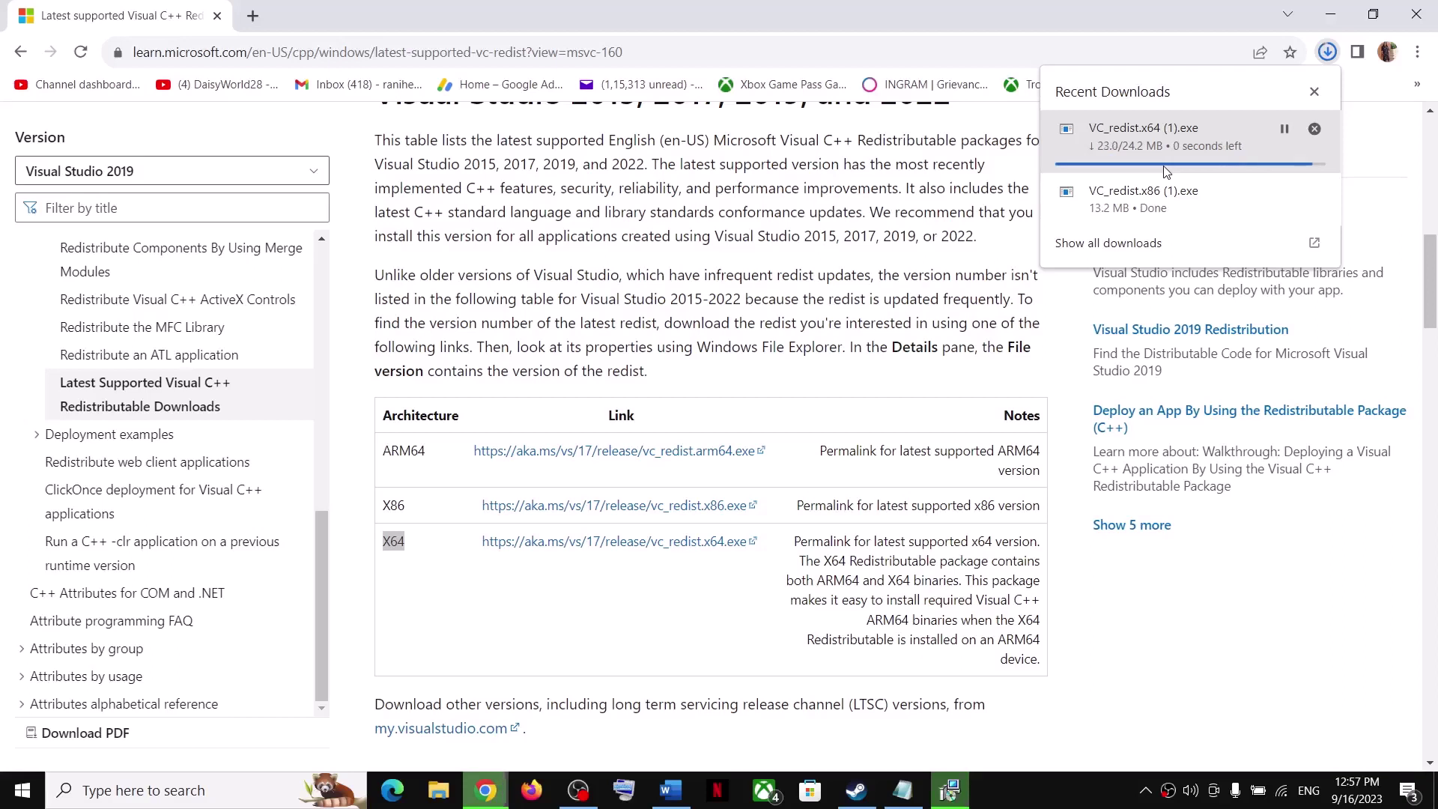
left_click(1131, 138)
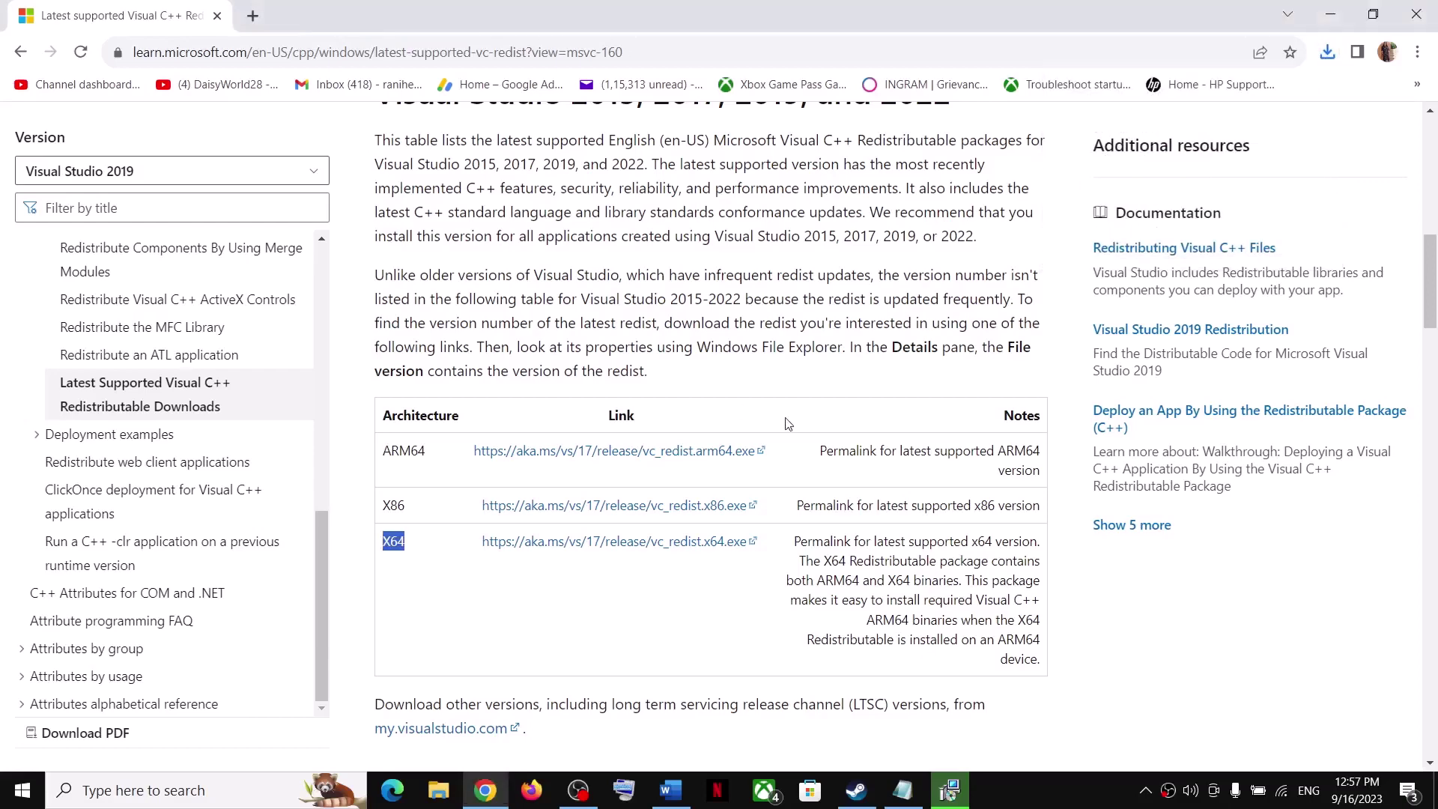
left_click(745, 504)
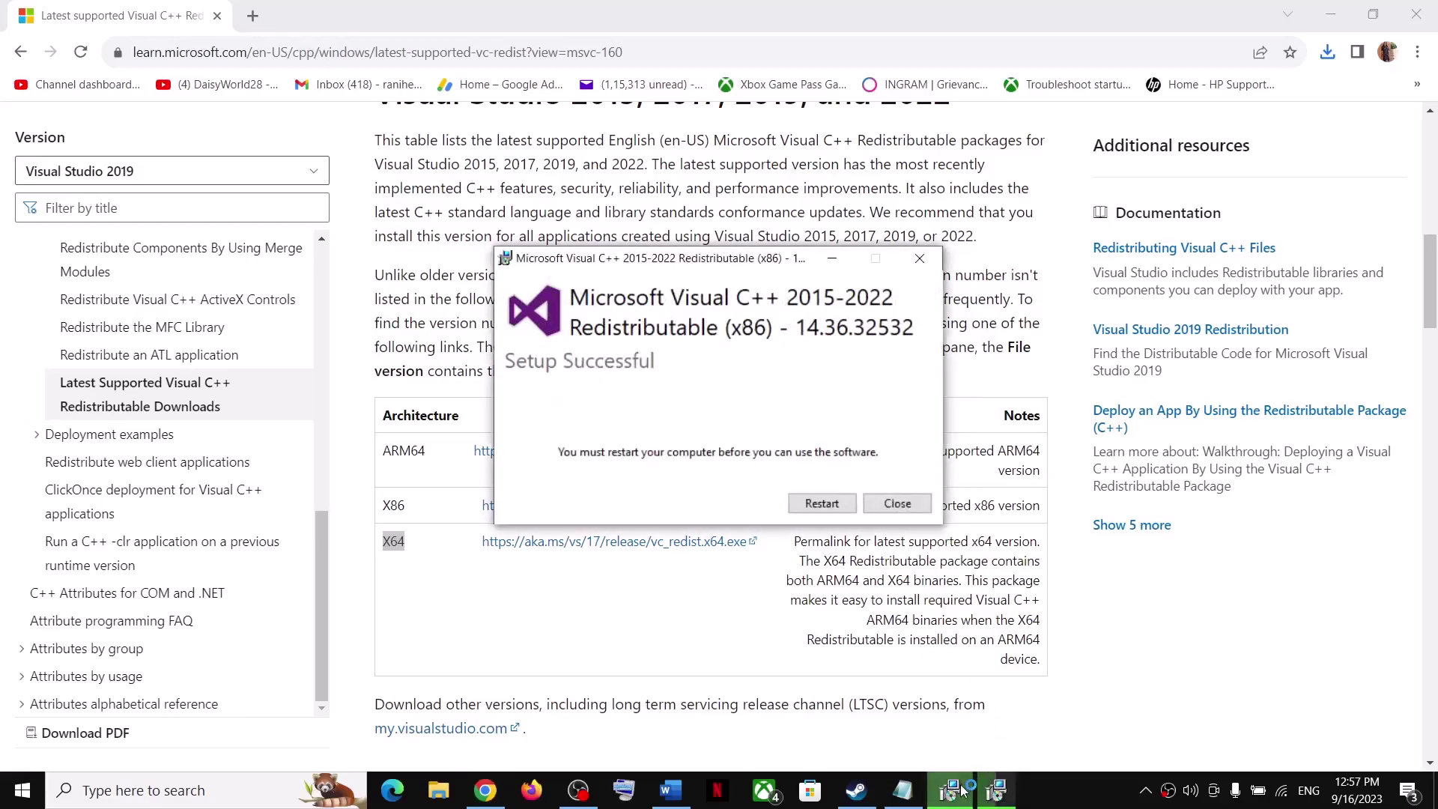
Step: Close both Setup Successful dialogs and bring the Steam library forward
left_click_drag(788, 256, 402, 282)
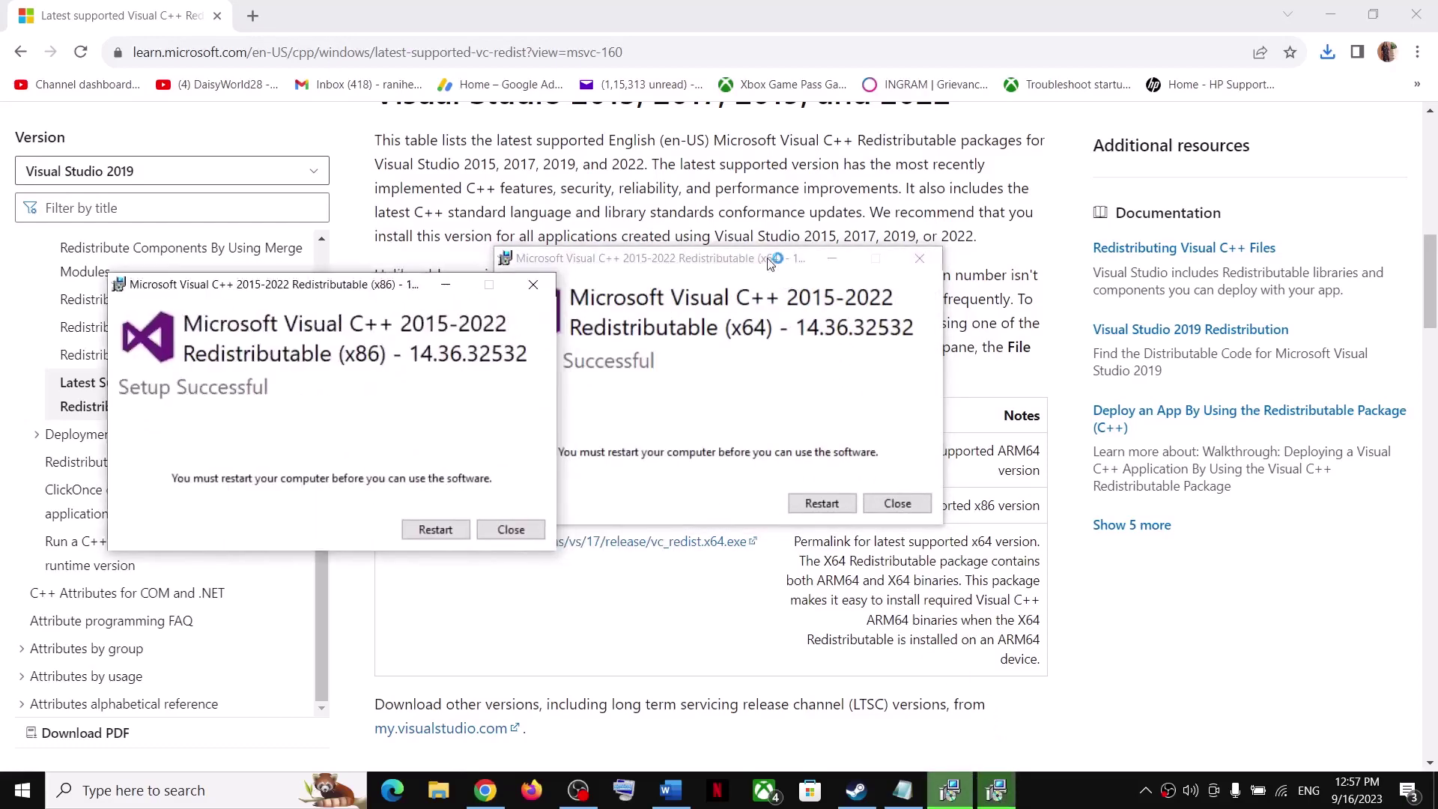
left_click_drag(767, 255, 1041, 281)
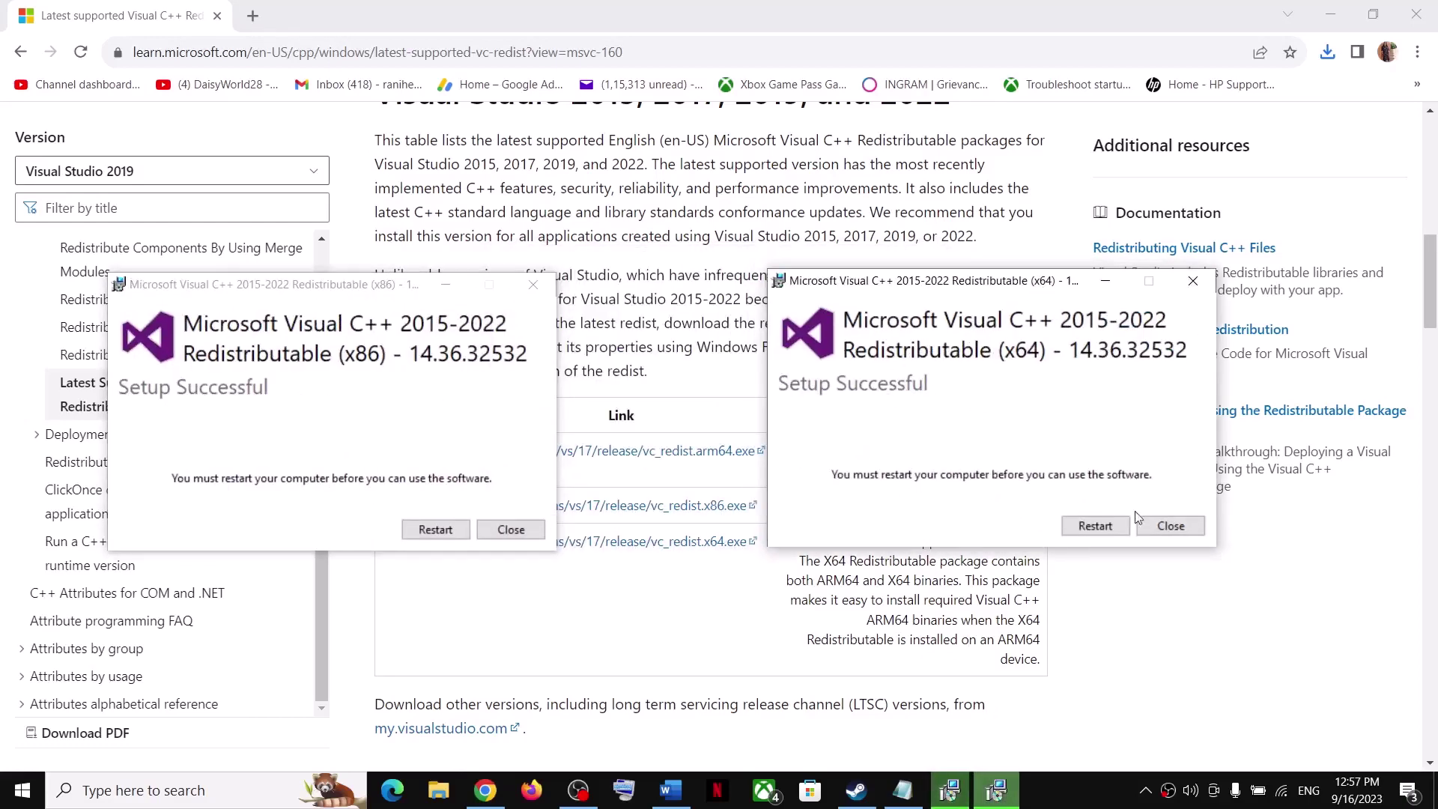
left_click(1171, 526)
left_click(511, 530)
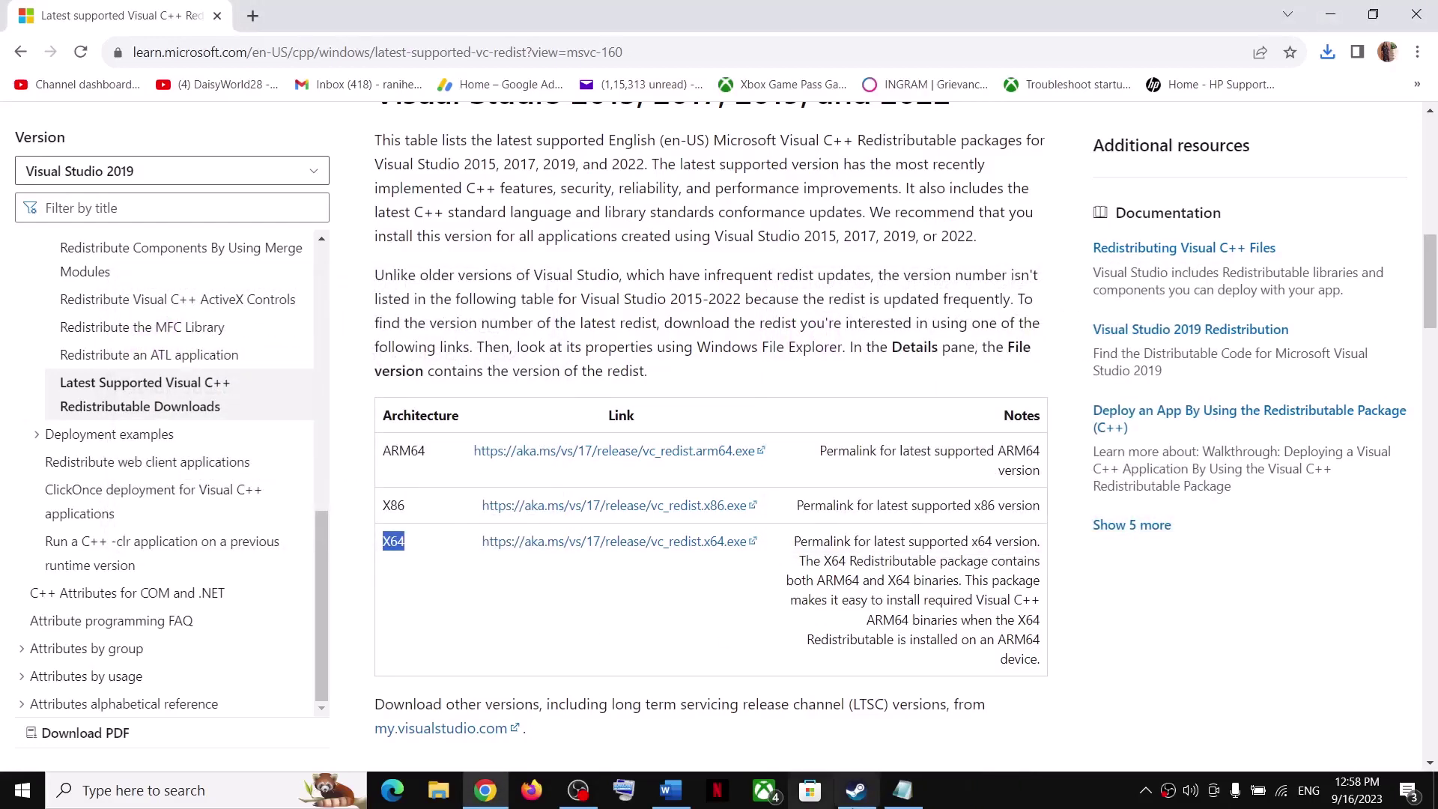
left_click(857, 790)
left_click(714, 796)
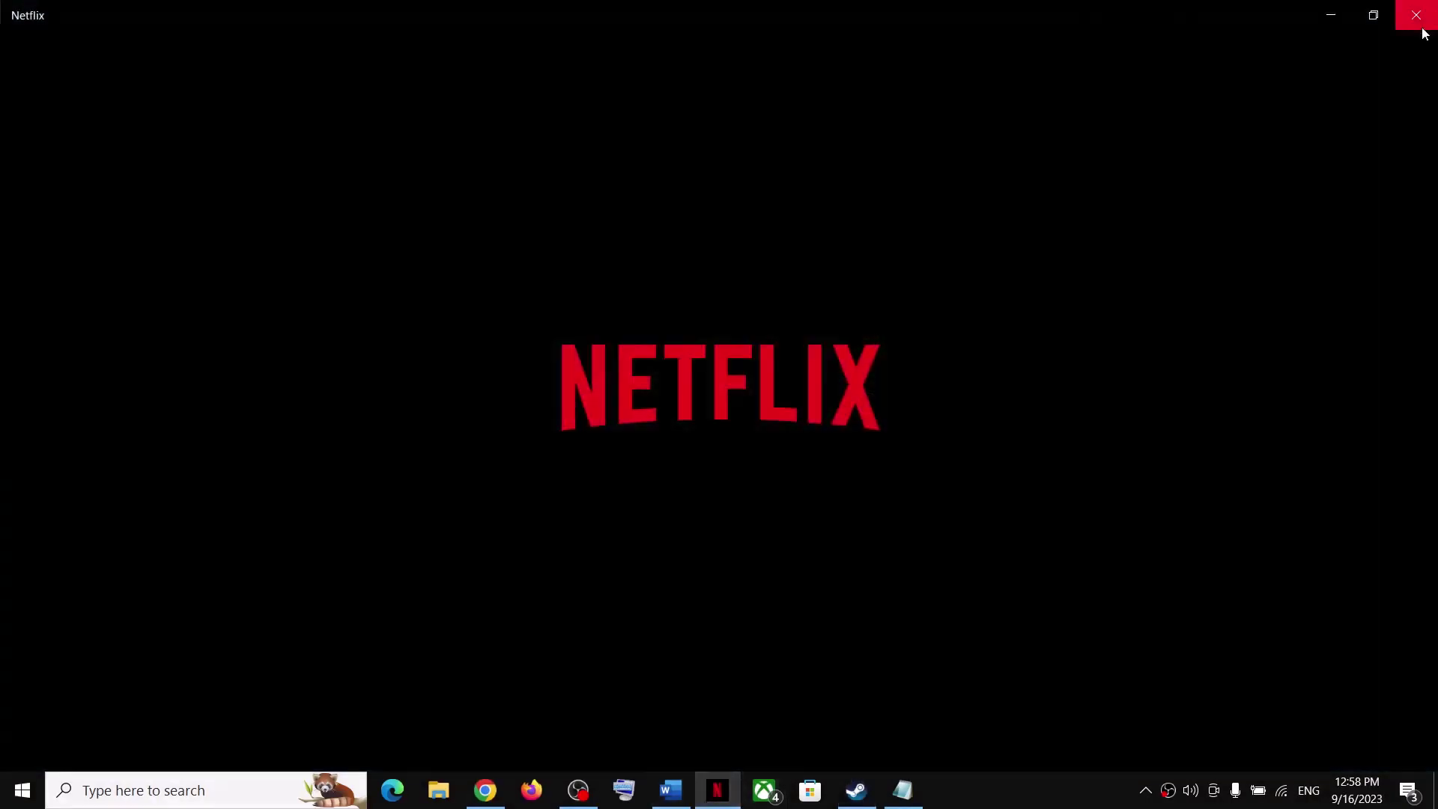
Step: Close Netflix, highlight Step 16 'Update Windows' in the notes, and launch Settings with Win+I
left_click(1423, 28)
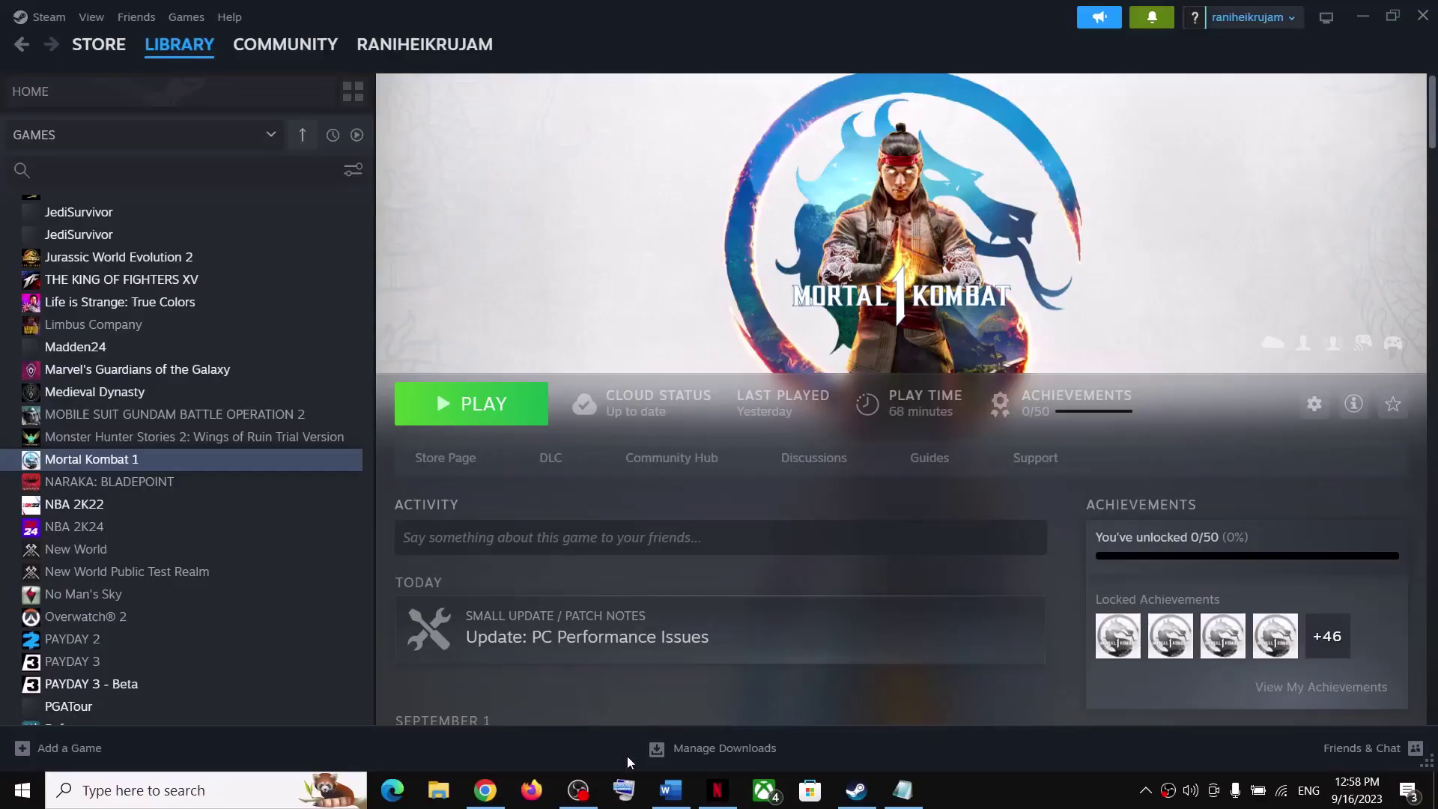
left_click(670, 791)
scroll(573, 470, "down", 3)
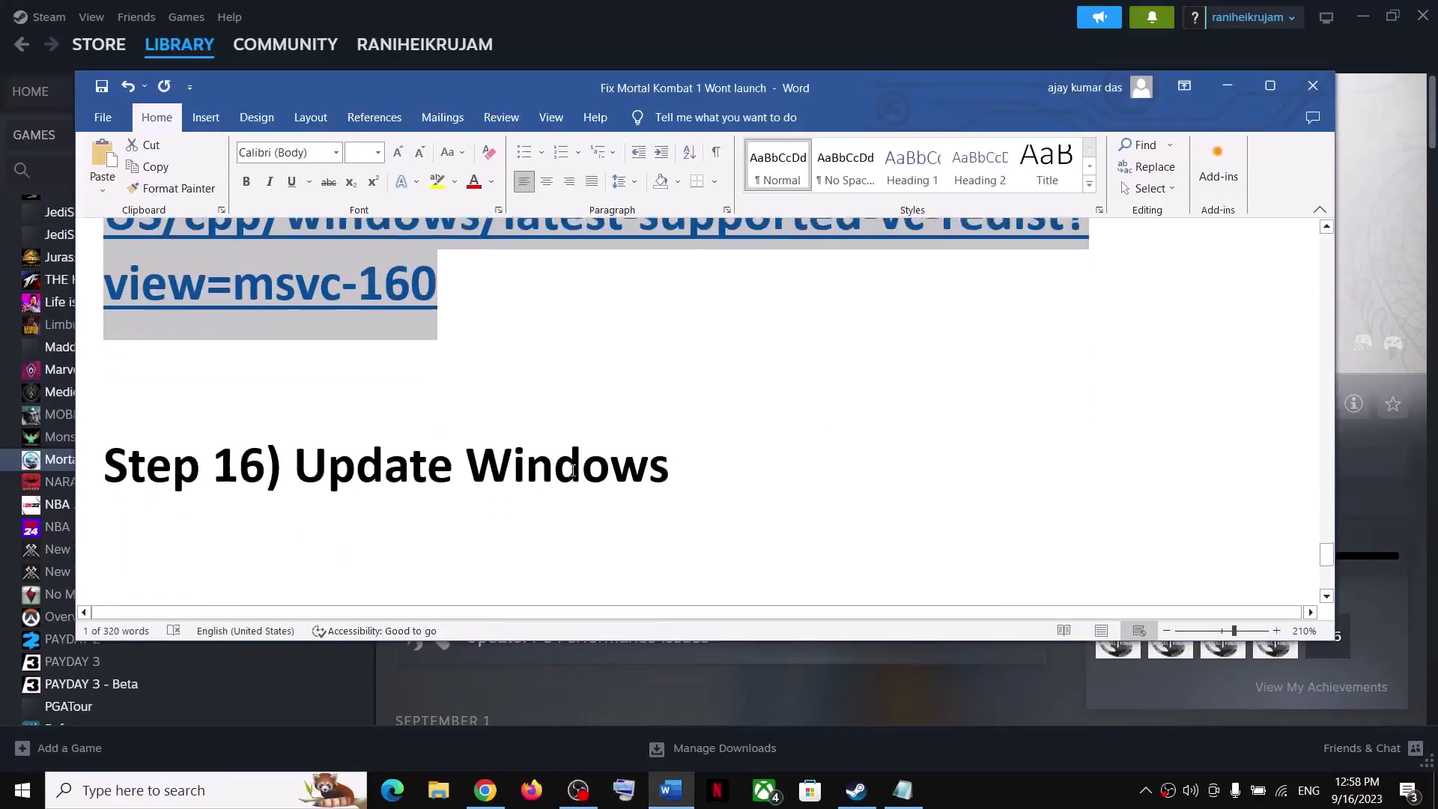
left_click_drag(307, 442, 774, 436)
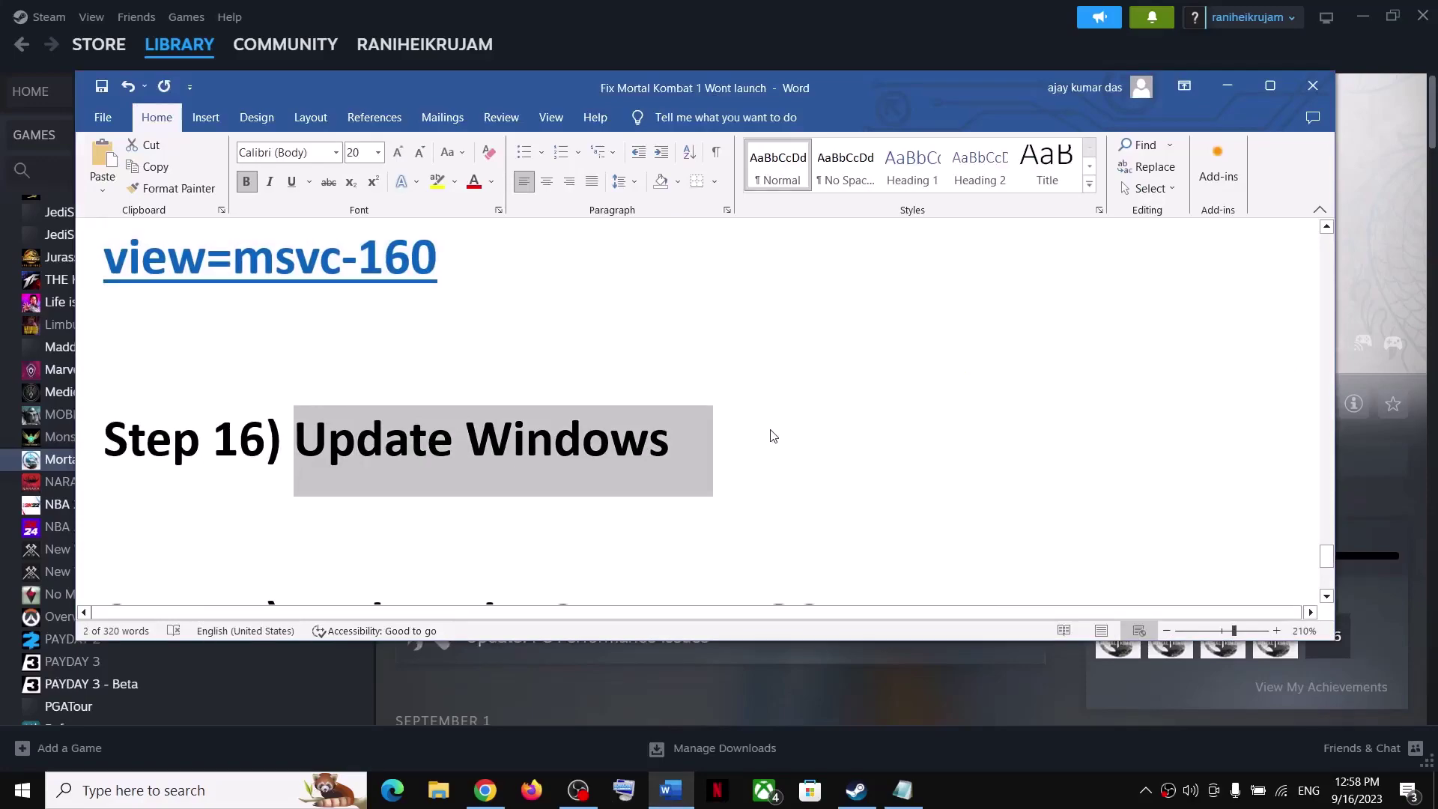
key("super+i")
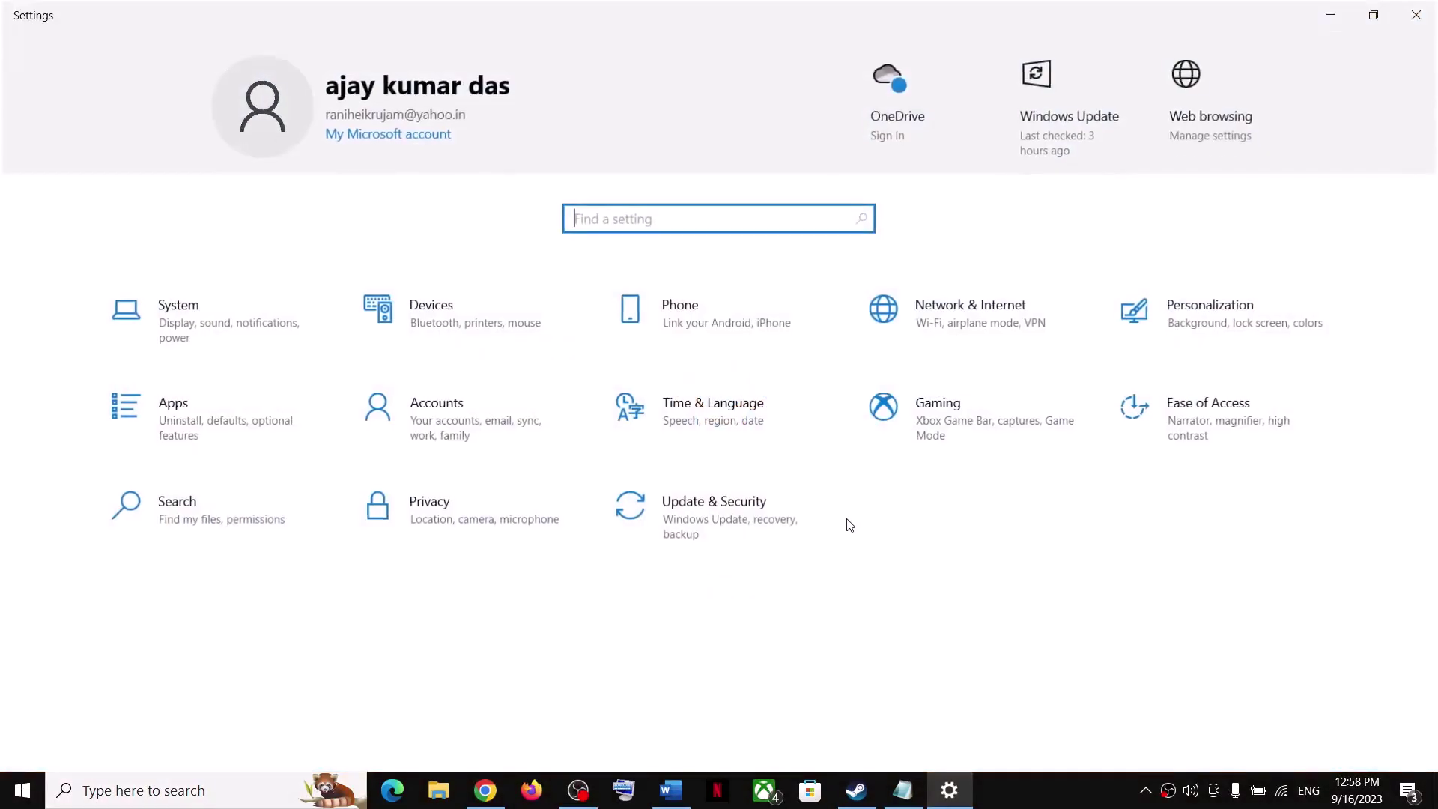
Step: Start a Windows Update check from Update & Security, then close Settings and return to the notes
left_click(745, 522)
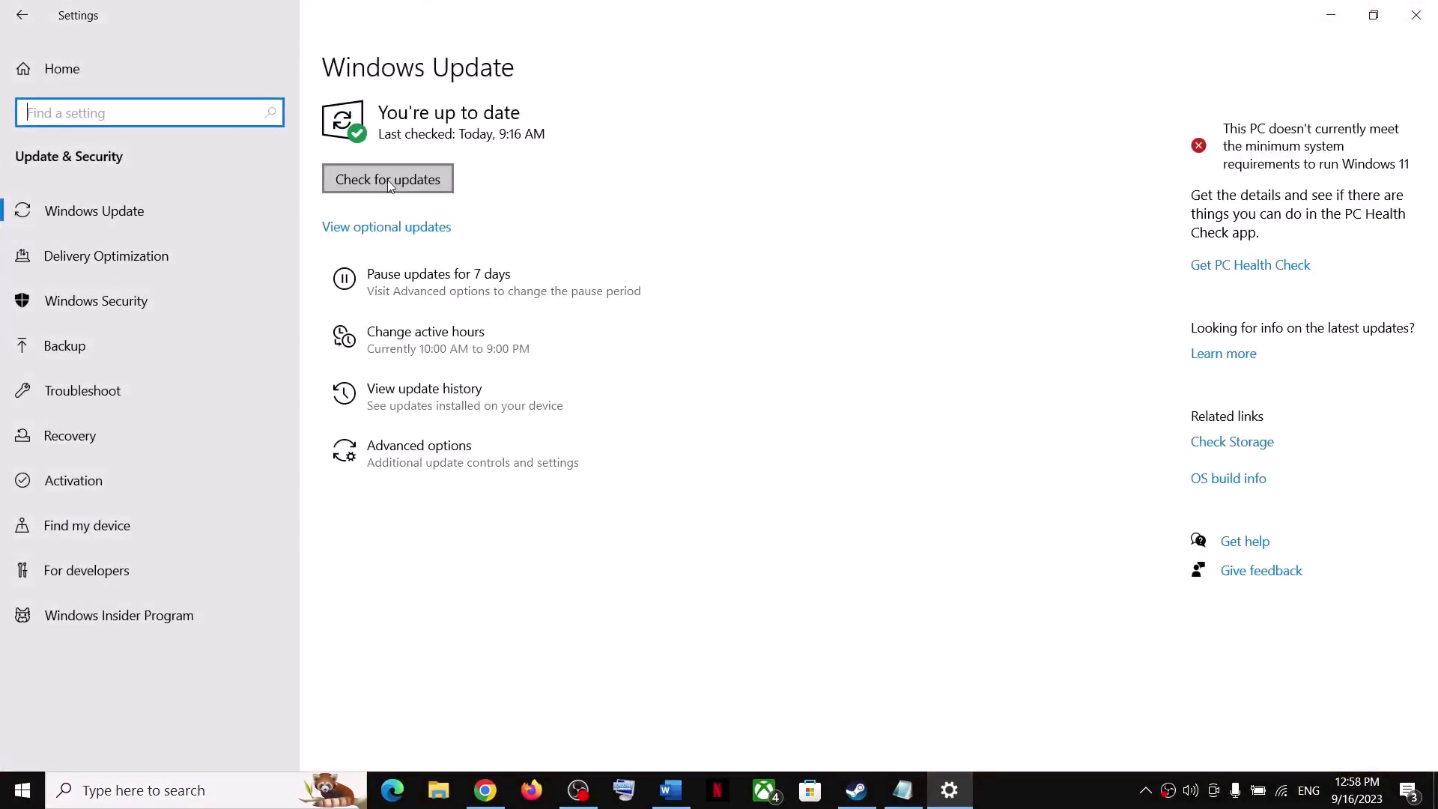
left_click(385, 180)
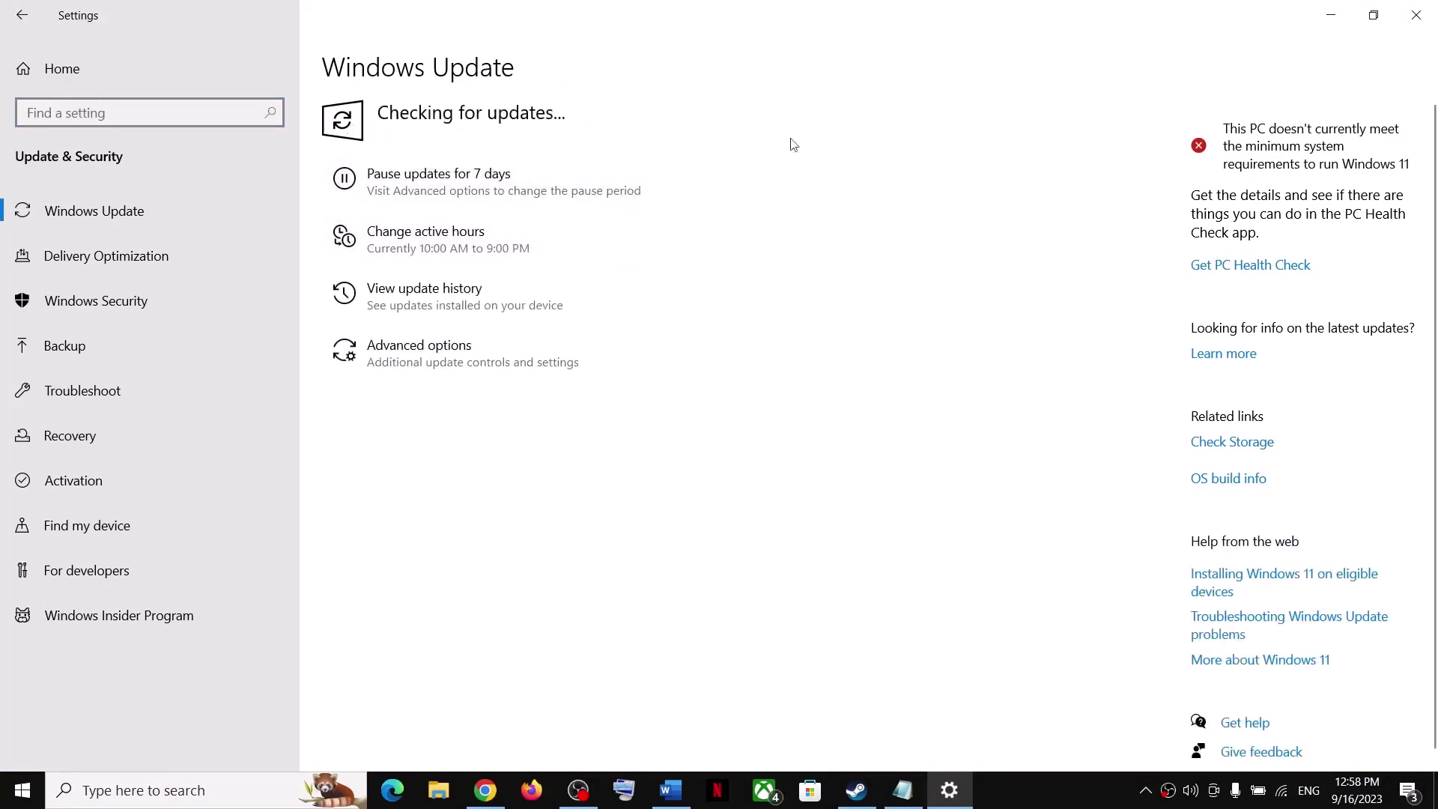
left_click(1416, 15)
scroll(844, 437, "down", 3)
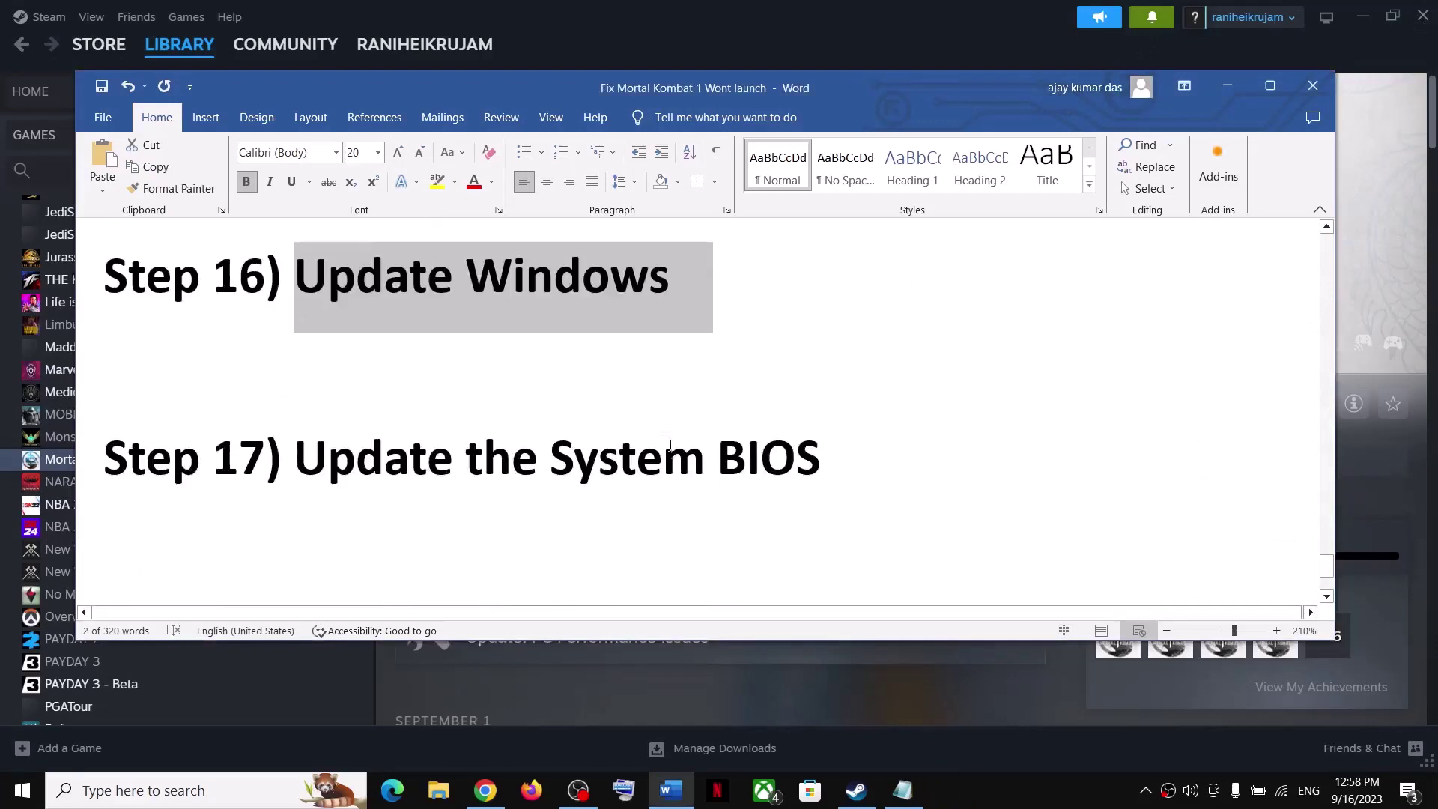
Step: Highlight the Step 17 BIOS heading and view the battery and power mode panel
left_click_drag(295, 434, 844, 437)
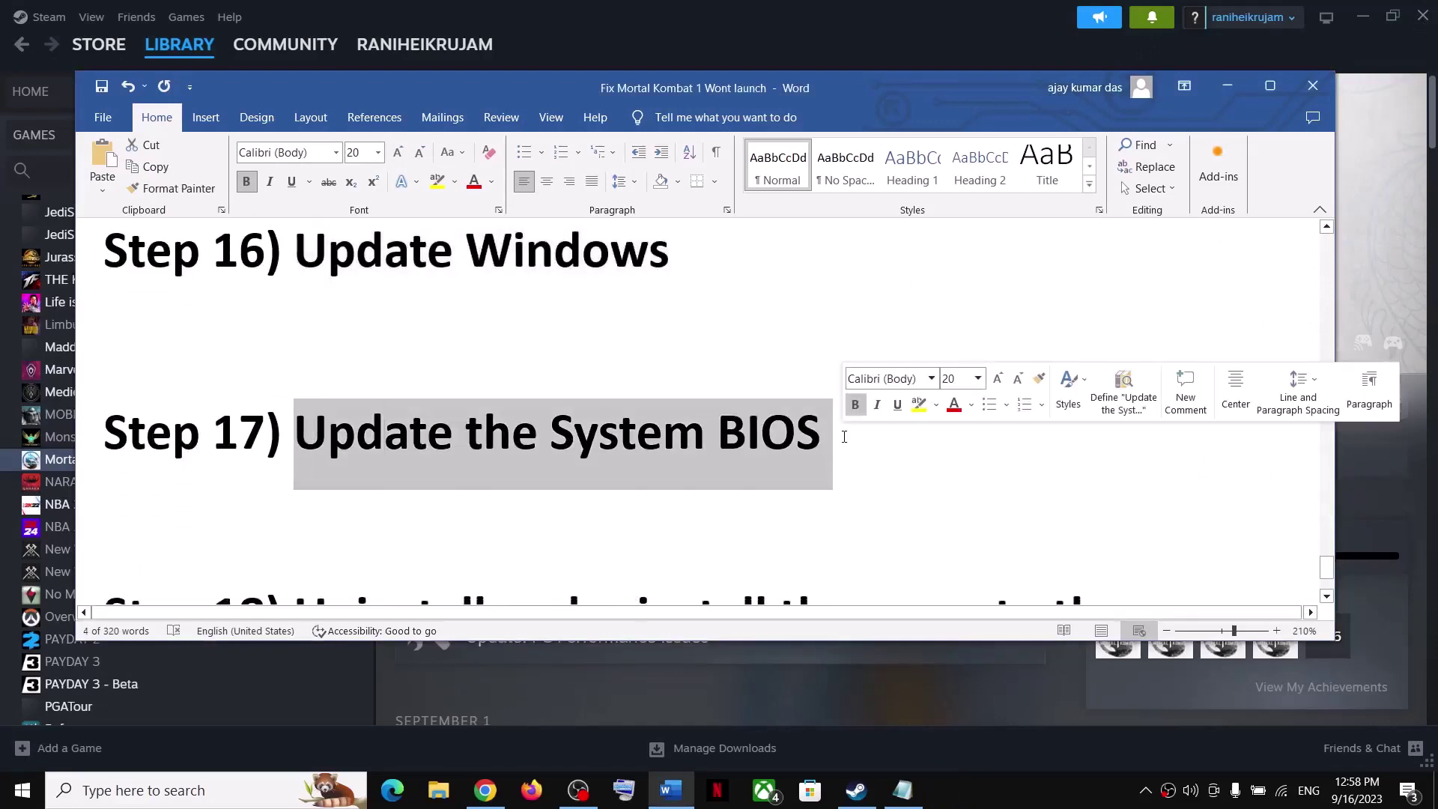
left_click(663, 431)
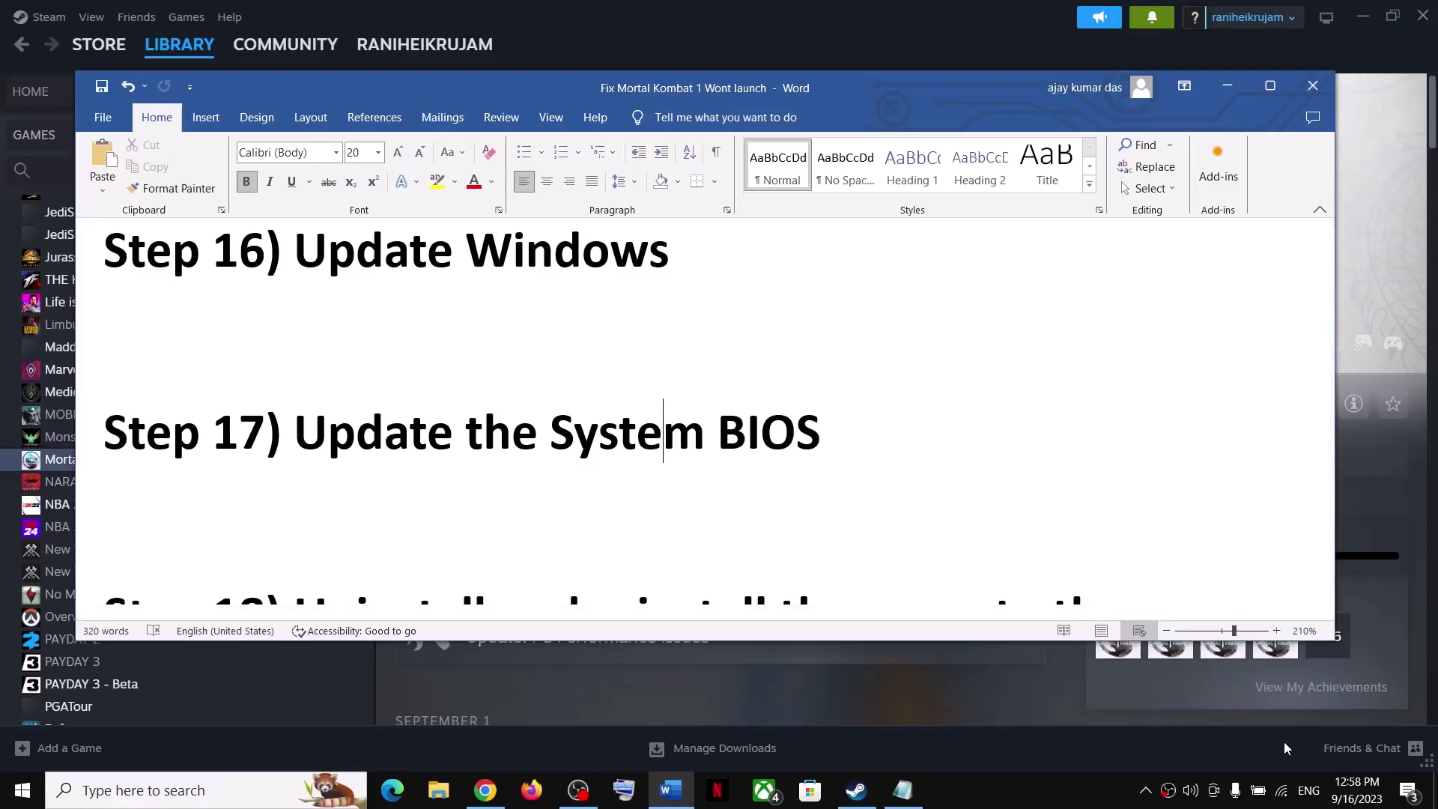
left_click(1258, 790)
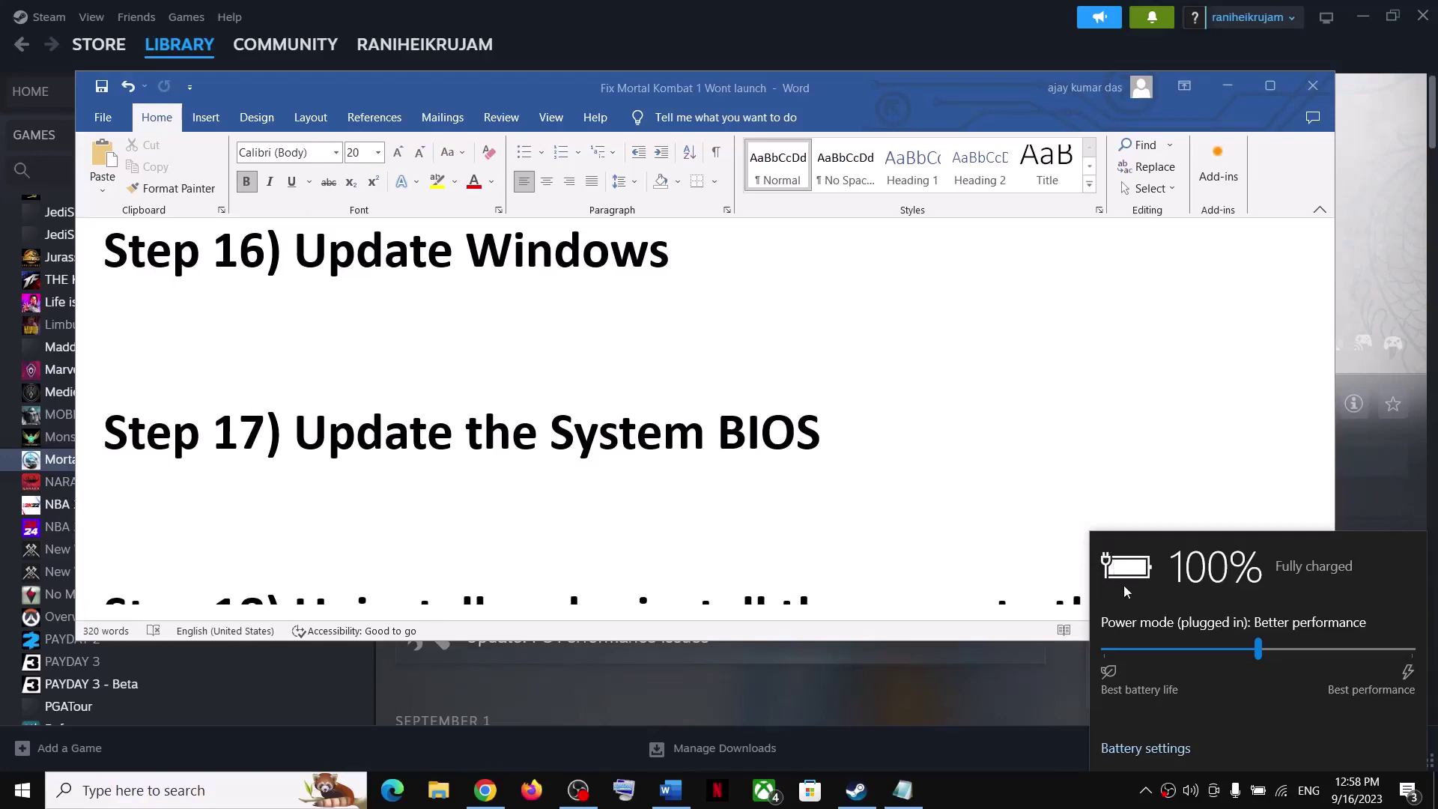
left_click(722, 452)
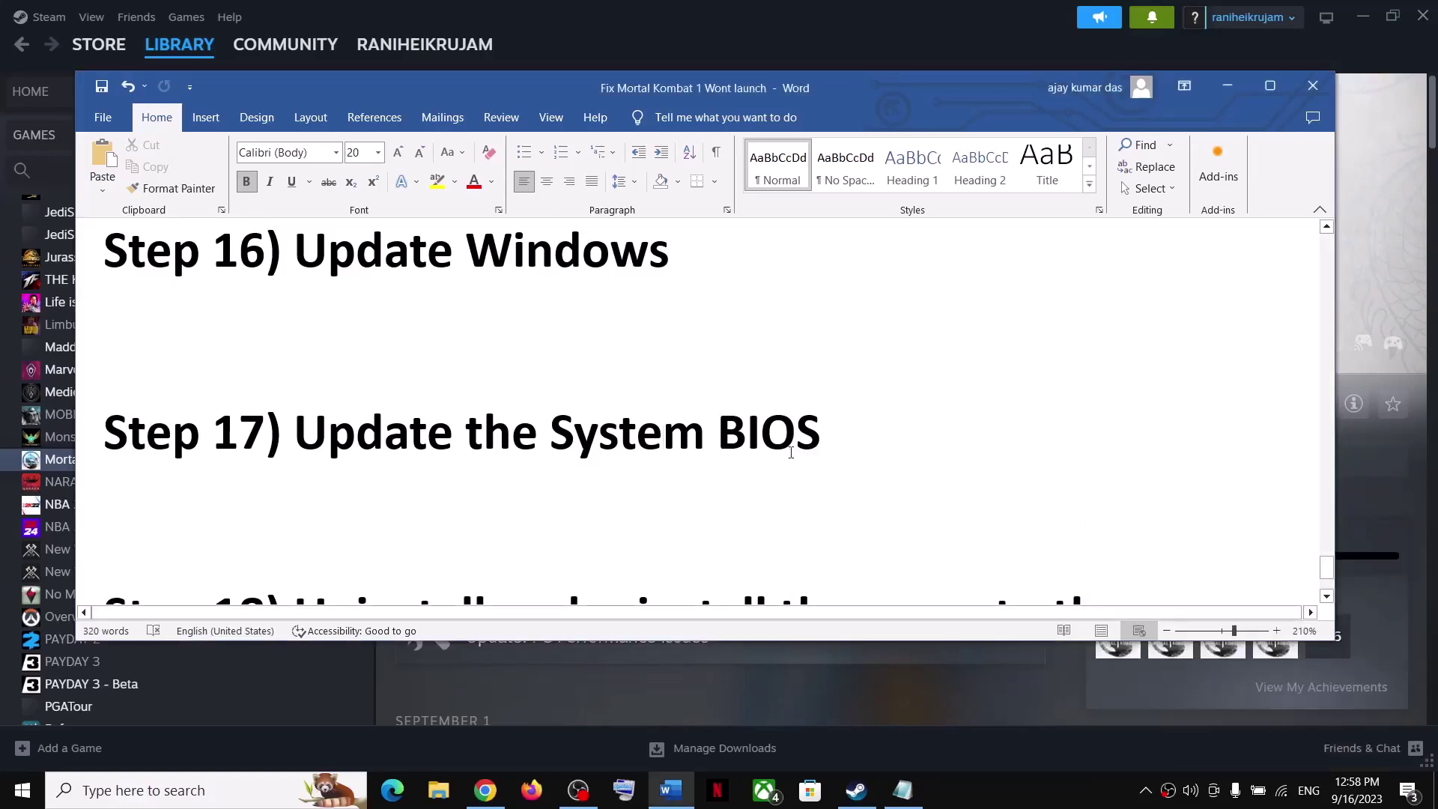
Step: Highlight the Step 18 heading and 'Try SSD first', then minimize Word to show Steam
scroll(749, 502, "down", 3)
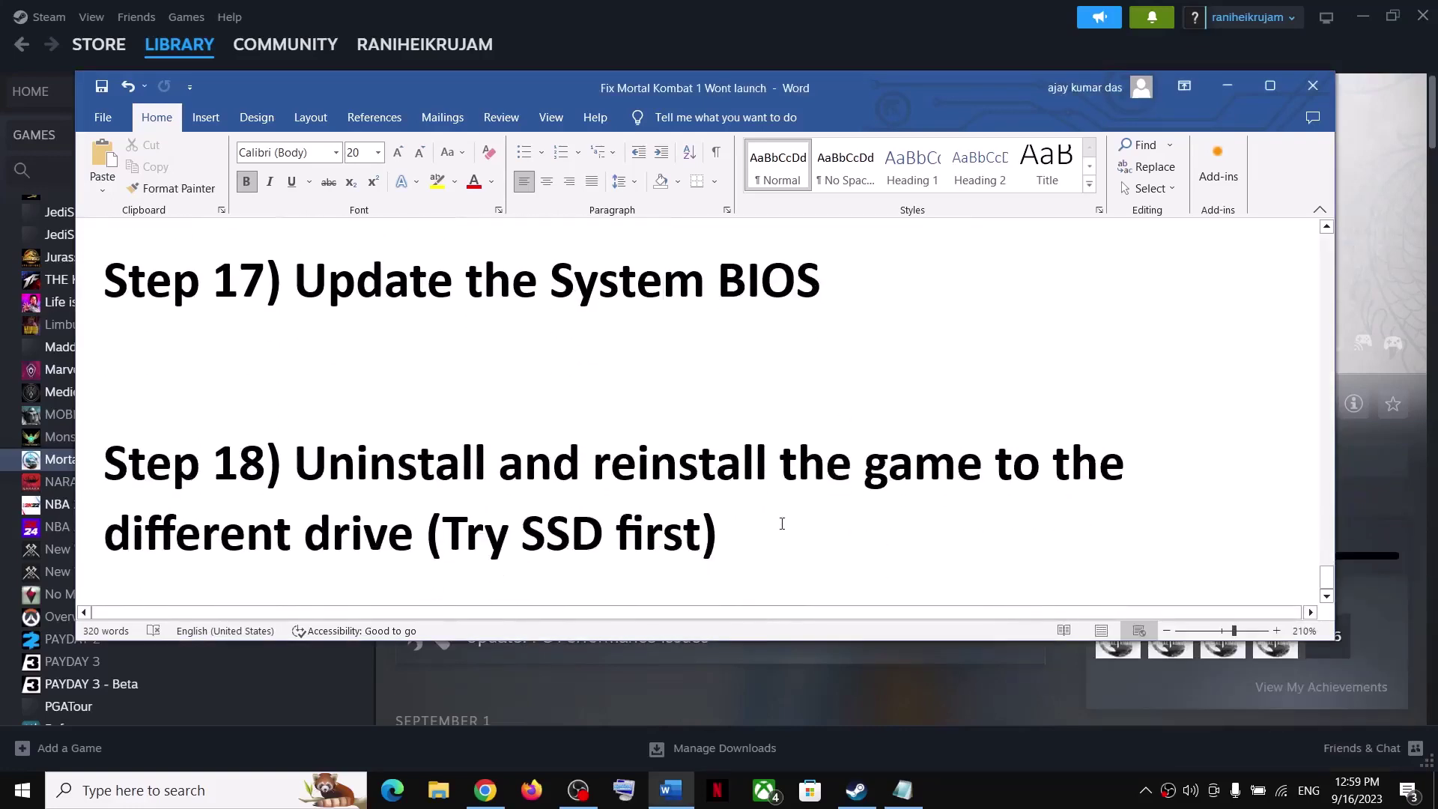
left_click_drag(294, 465, 749, 535)
left_click(299, 533)
left_click_drag(442, 533, 749, 535)
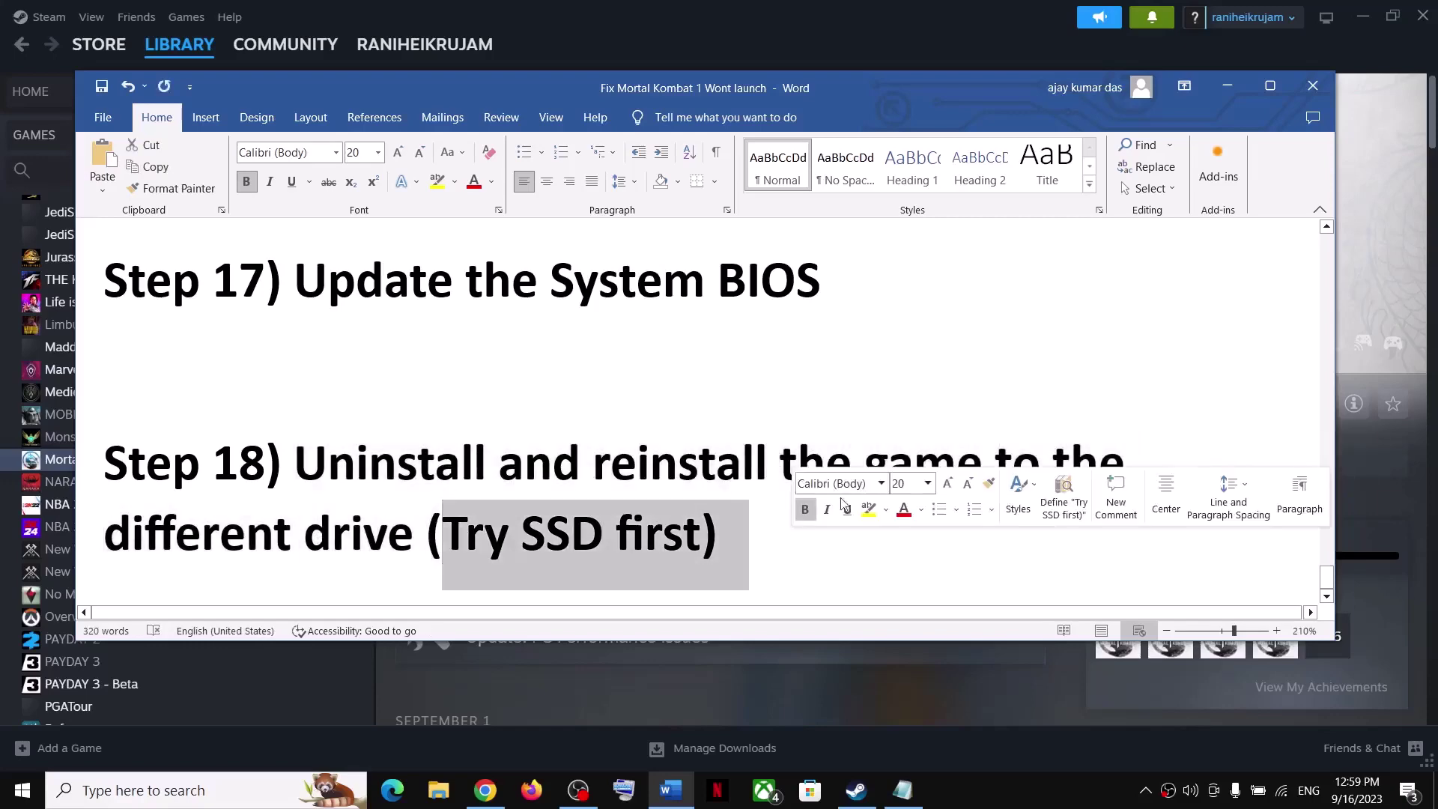
left_click(1227, 85)
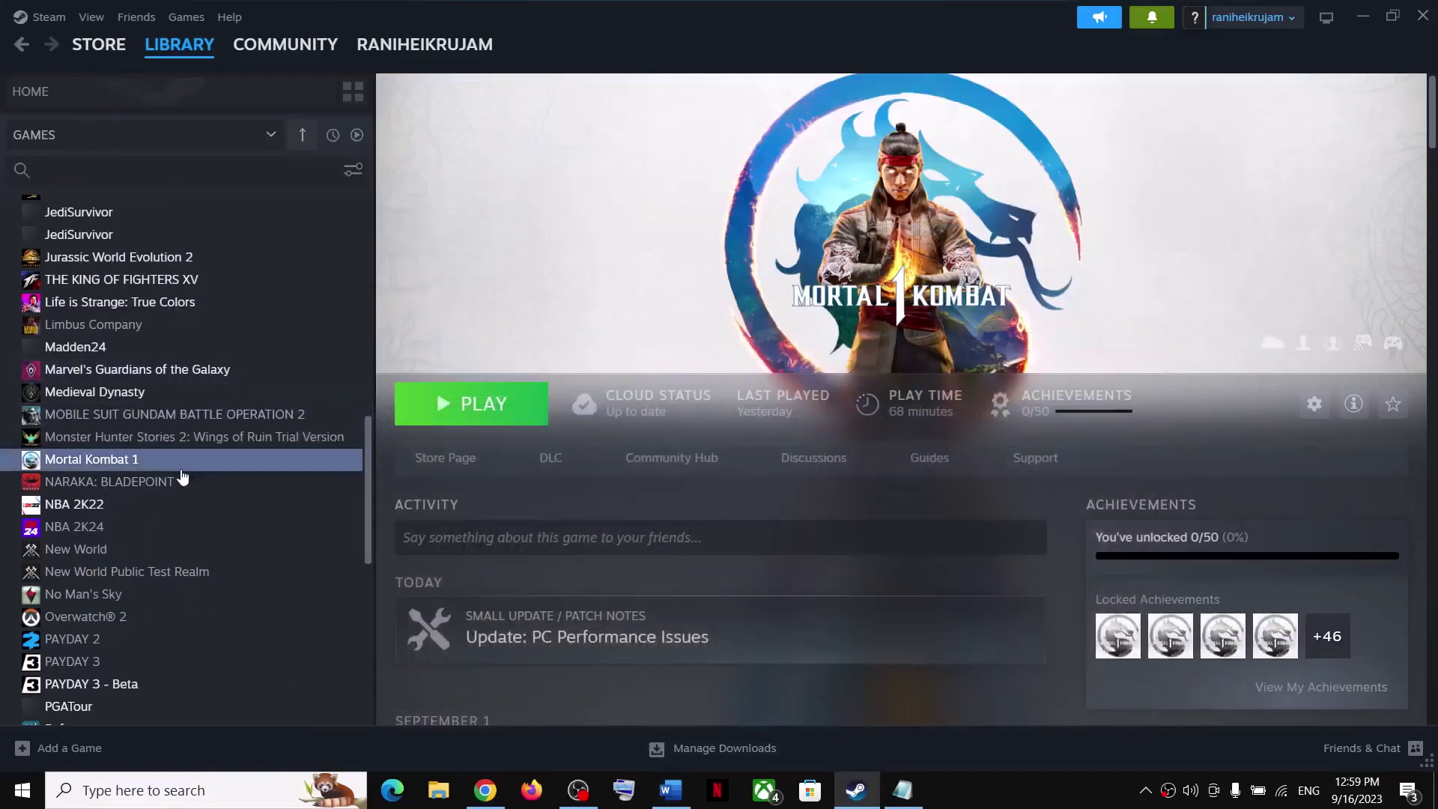
right_click(183, 470)
mouse_move(225, 581)
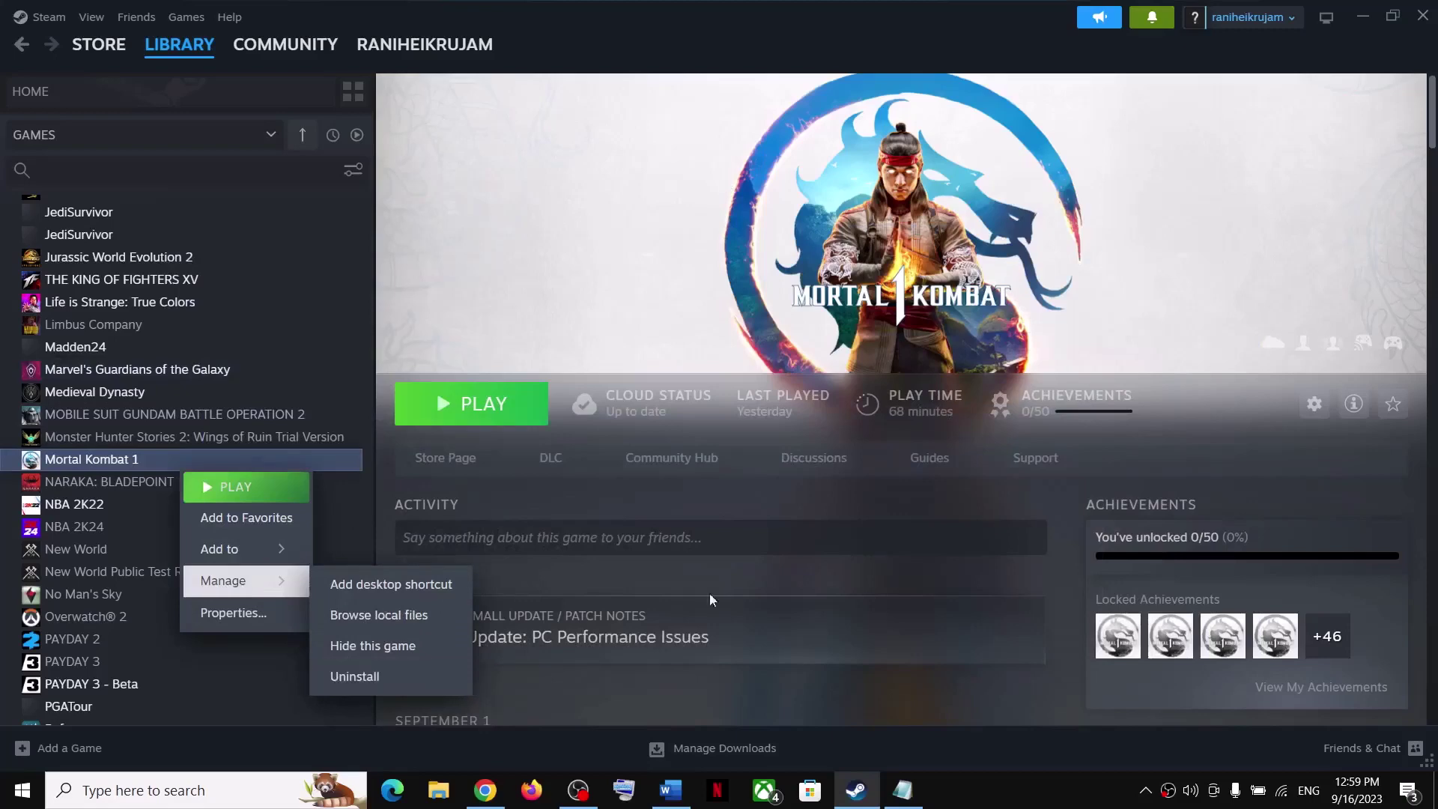
left_click(931, 563)
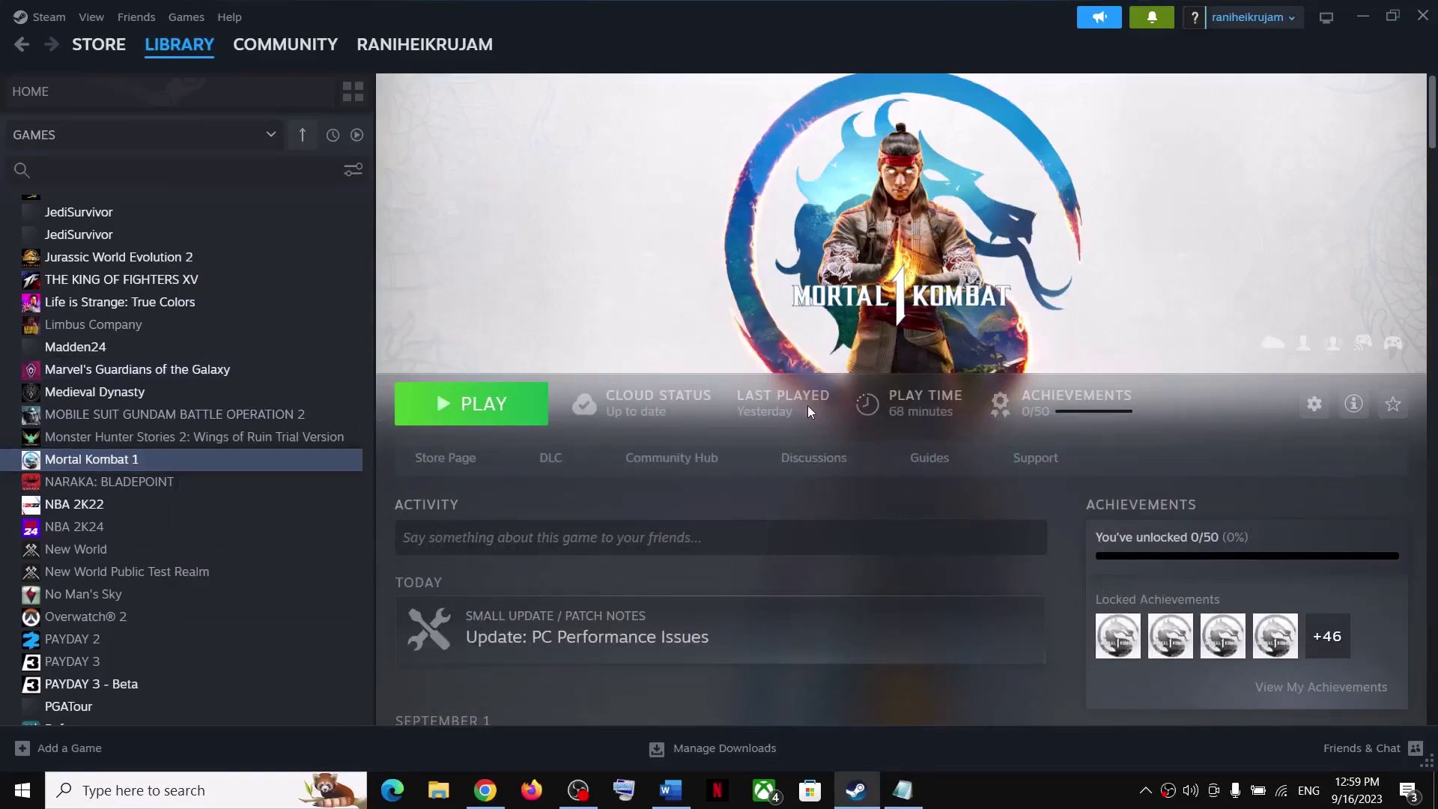